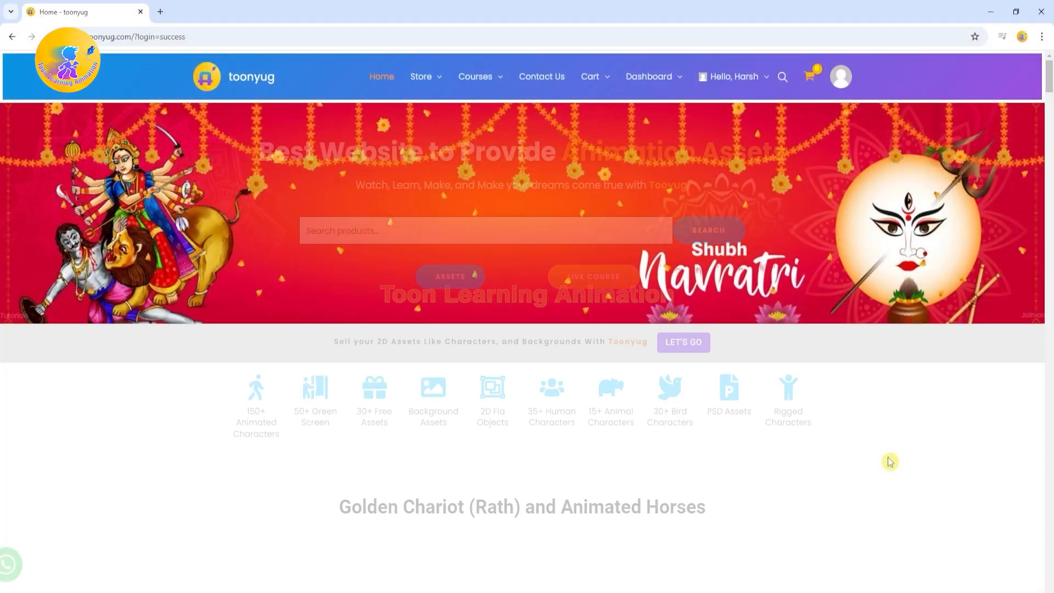
Browse the toonyug home page's chariot, rigged character, animated character and PSD god head assets
scroll(890, 460, "down", 2)
scroll(890, 458, "down", 4)
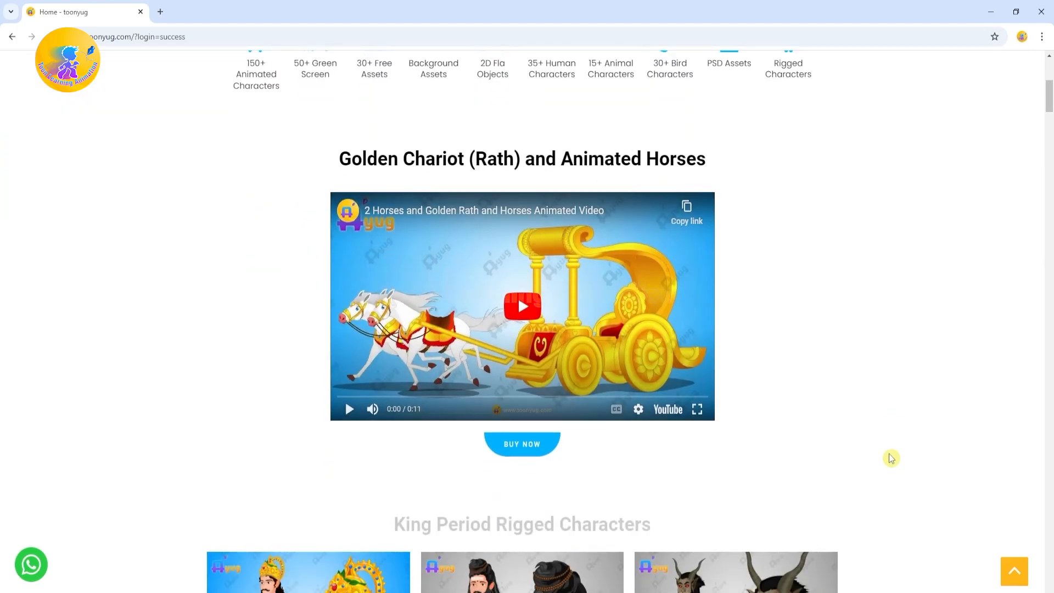
scroll(885, 360, "down", 7)
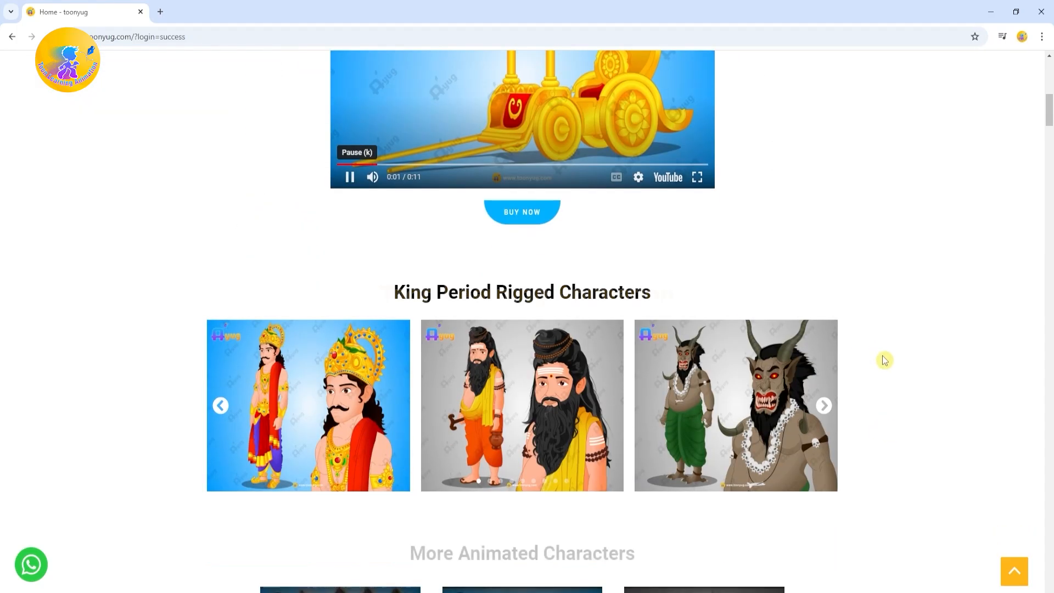
scroll(884, 361, "down", 2)
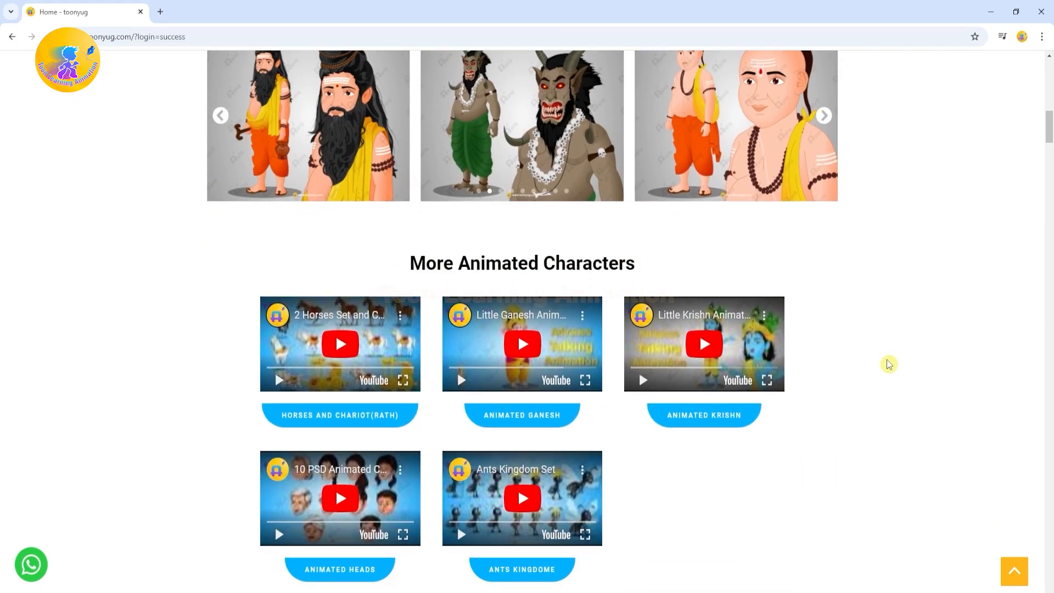
scroll(890, 362, "down", 1)
scroll(611, 277, "down", 2)
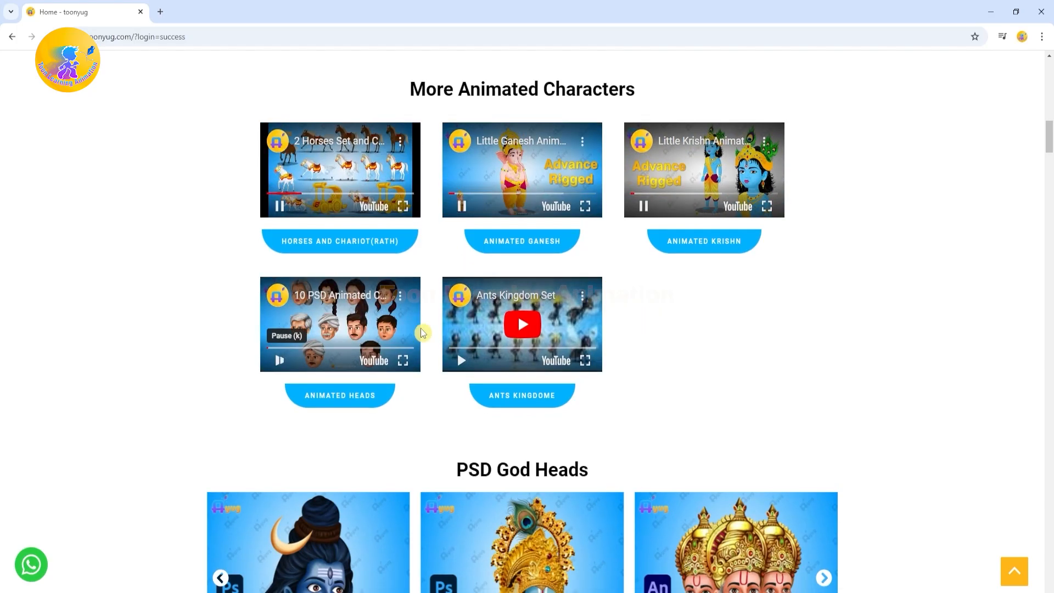
scroll(874, 346, "down", 7)
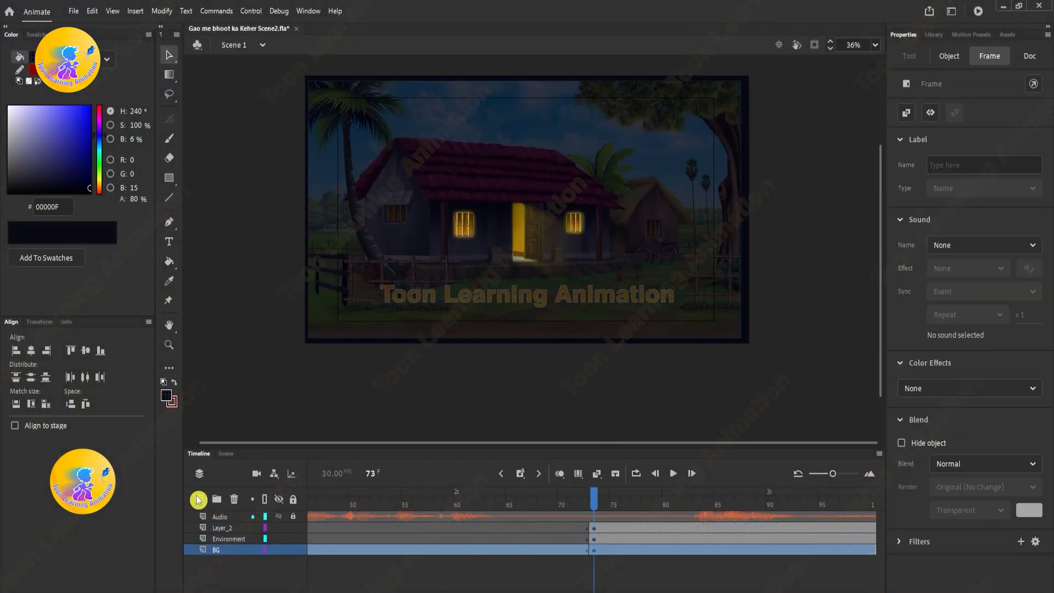
Add a layer to the Scene2 timeline and distribute the whole Scene4 artwork from its BG layer
left_click(198, 500)
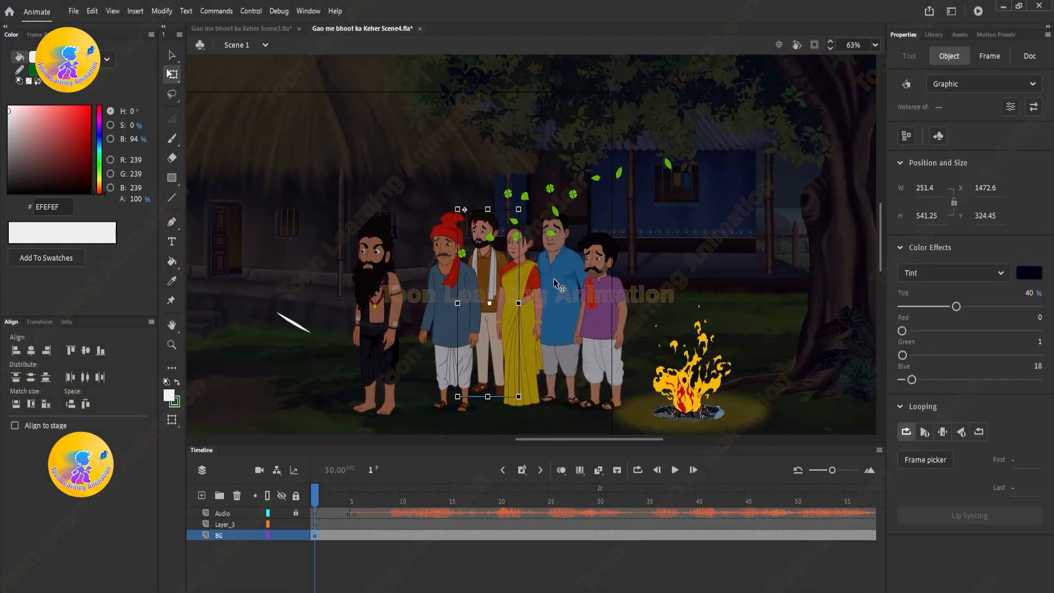
key("F8")
right_click(518, 242)
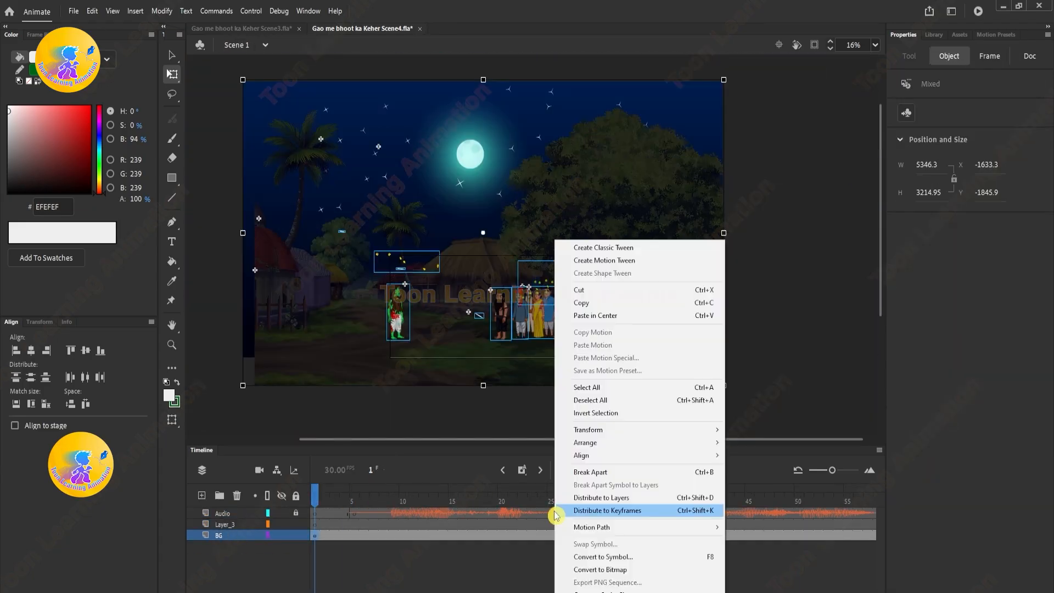
left_click(558, 511)
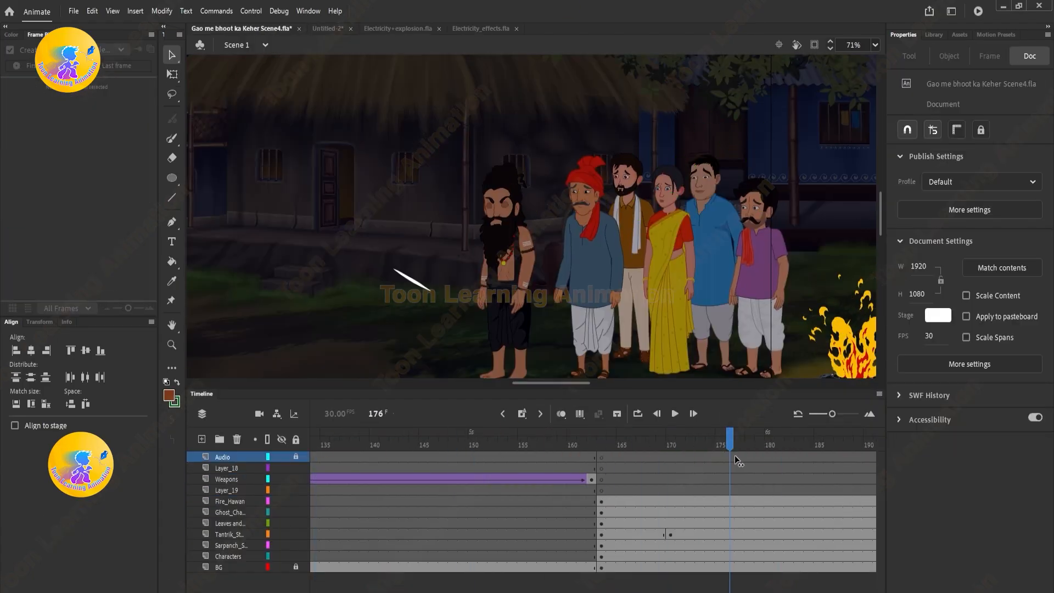
Paste the effect artwork into Scene4 and add Layer_18 keyframes, including frame 32, for the electricity at the ghost's hand, playing the result
left_click(563, 444)
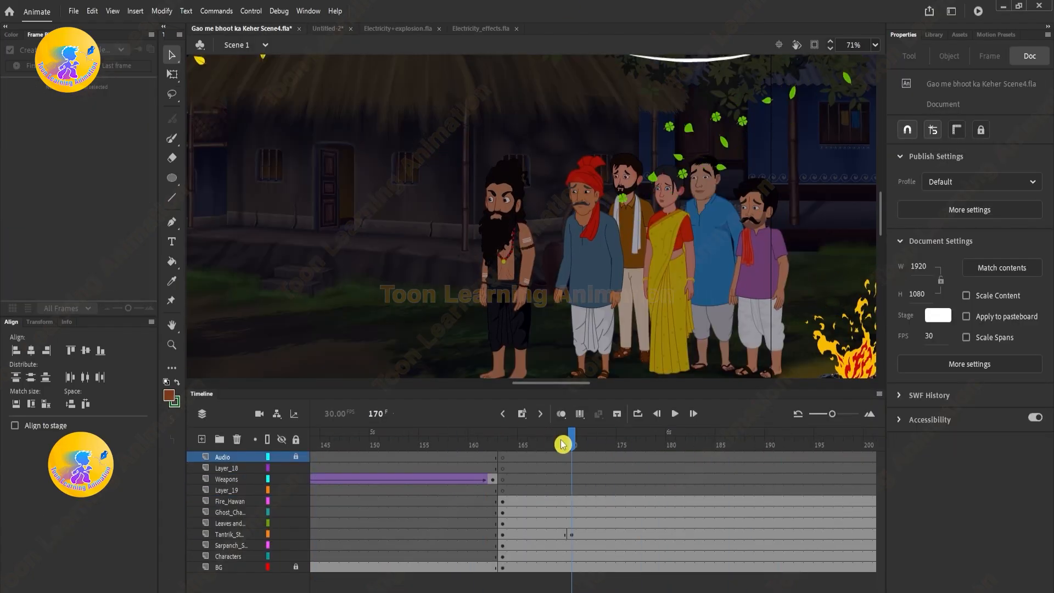
key("ctrl+v")
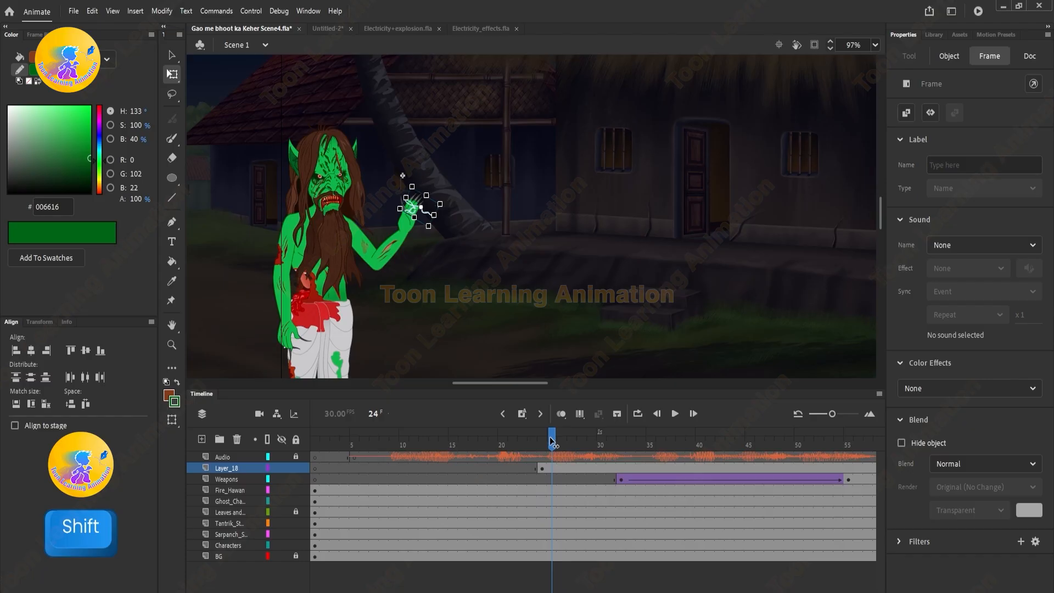
key("F6")
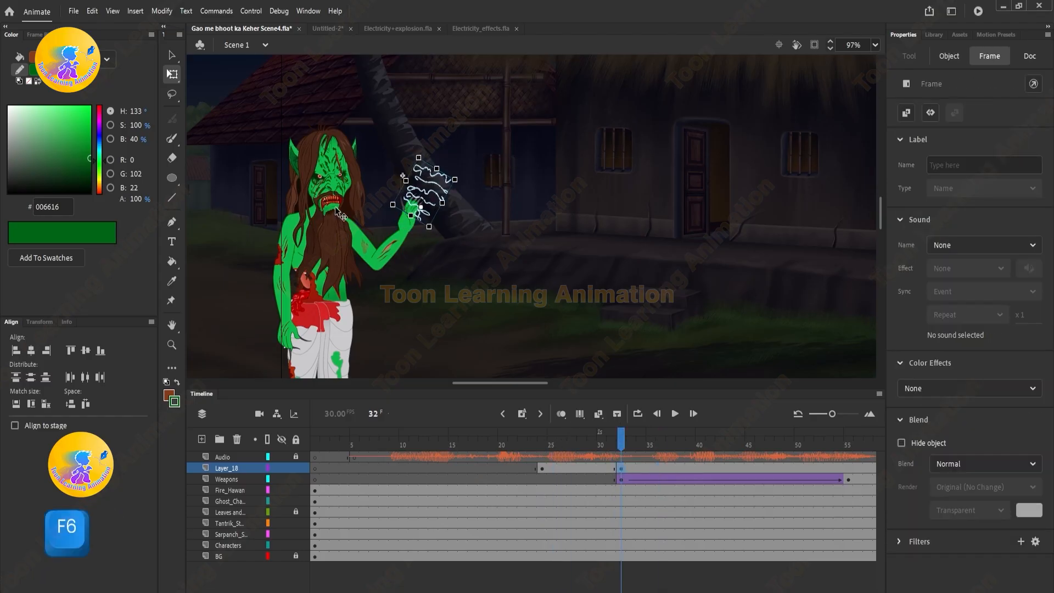
key("Return")
key("F6")
key("Return")
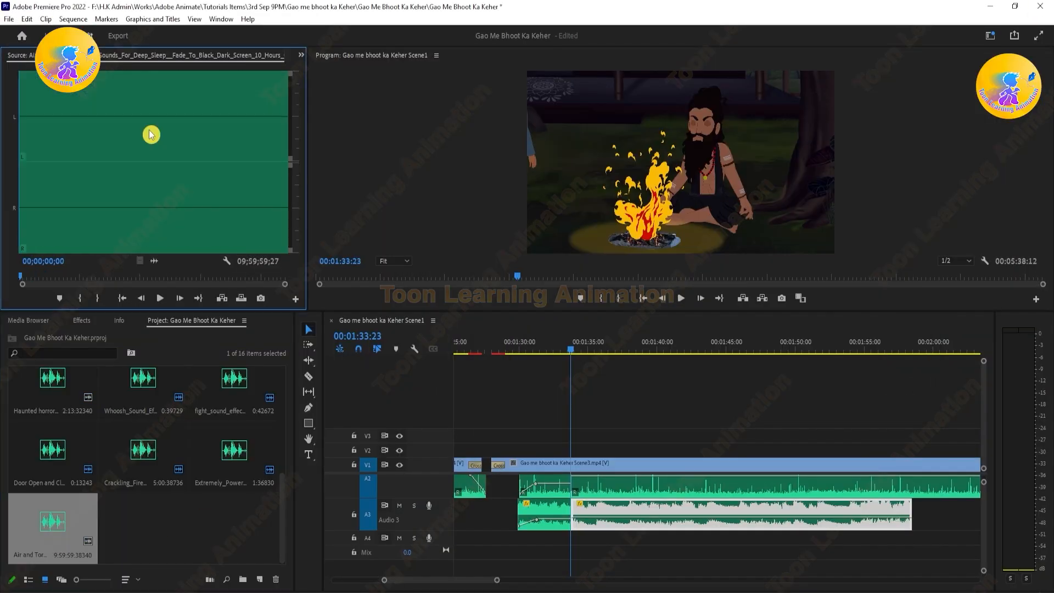
Switch to Premiere Pro, preview the air and tornado sound, and play it in the sequence on an expanded audio track A4
key("space")
key("space")
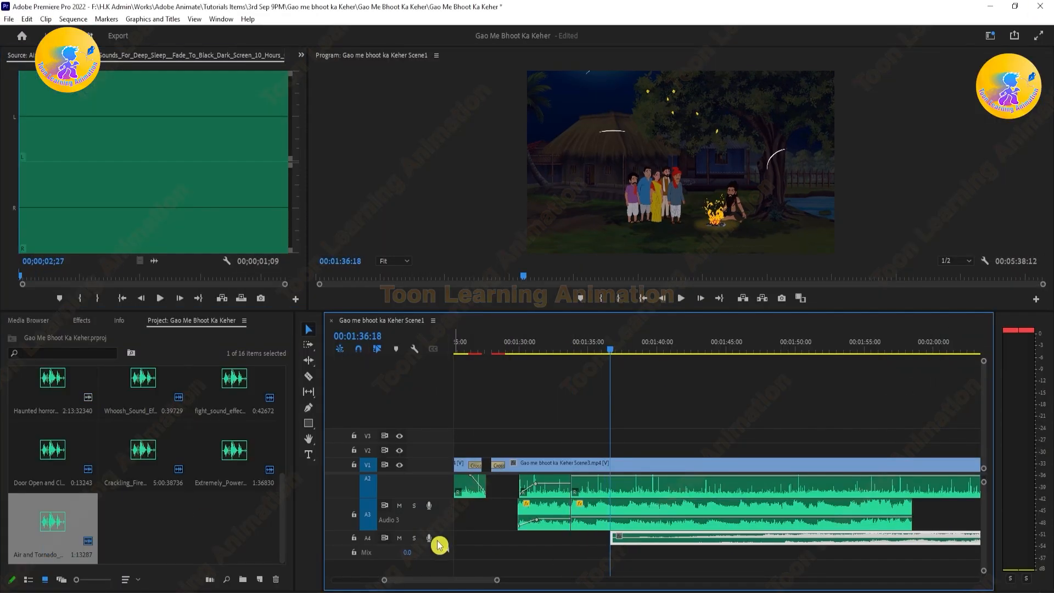
double_click(439, 544)
scroll(633, 560, "down", 2)
key("space")
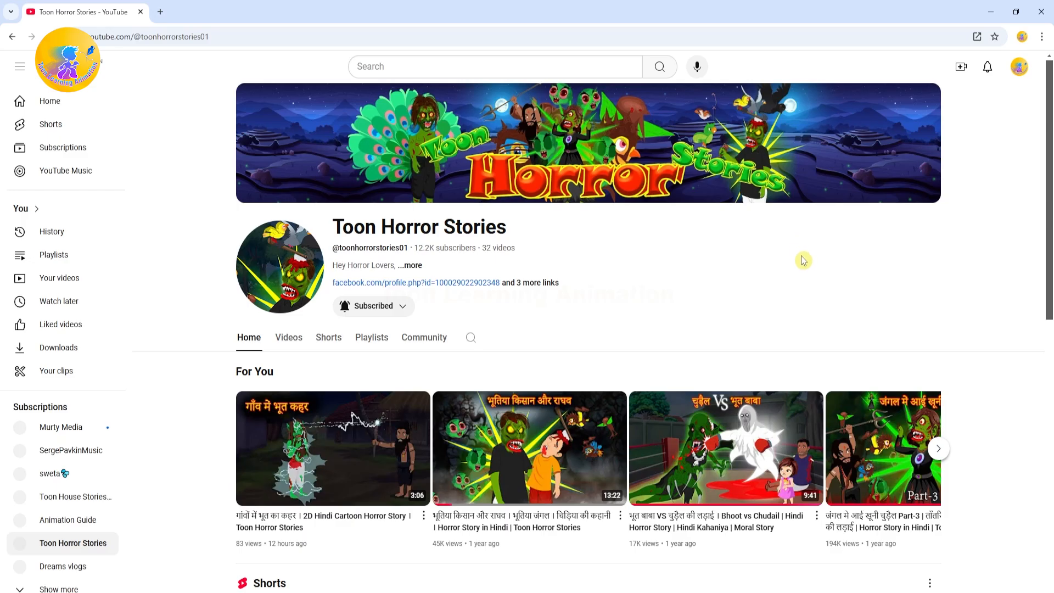
Switch to the Toon Horror Stories channel on YouTube and open the first For You video, the 3:06 village ghost story
scroll(437, 475, "down", 3)
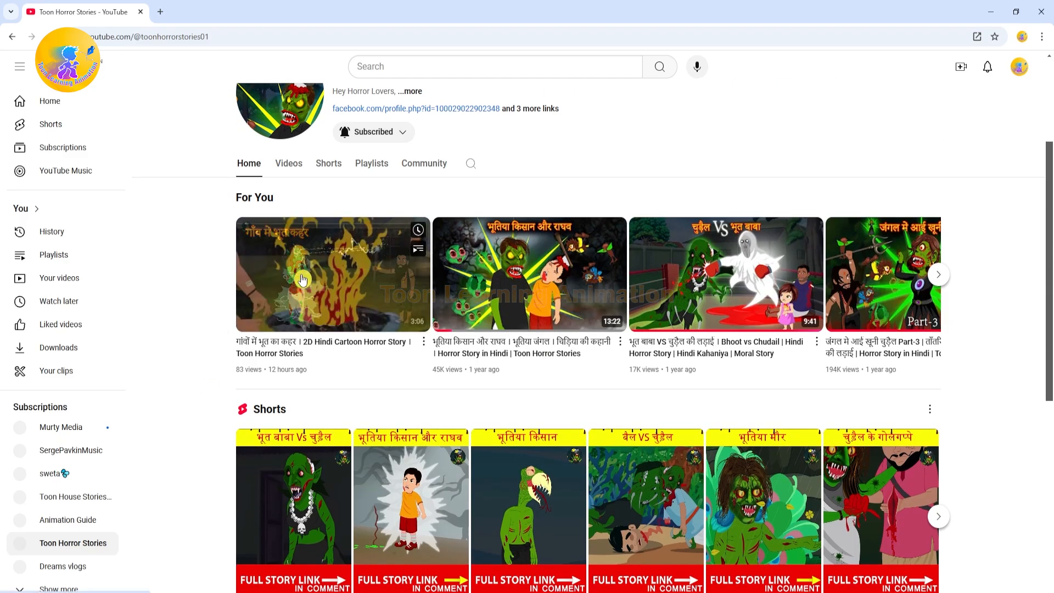
left_click(250, 274)
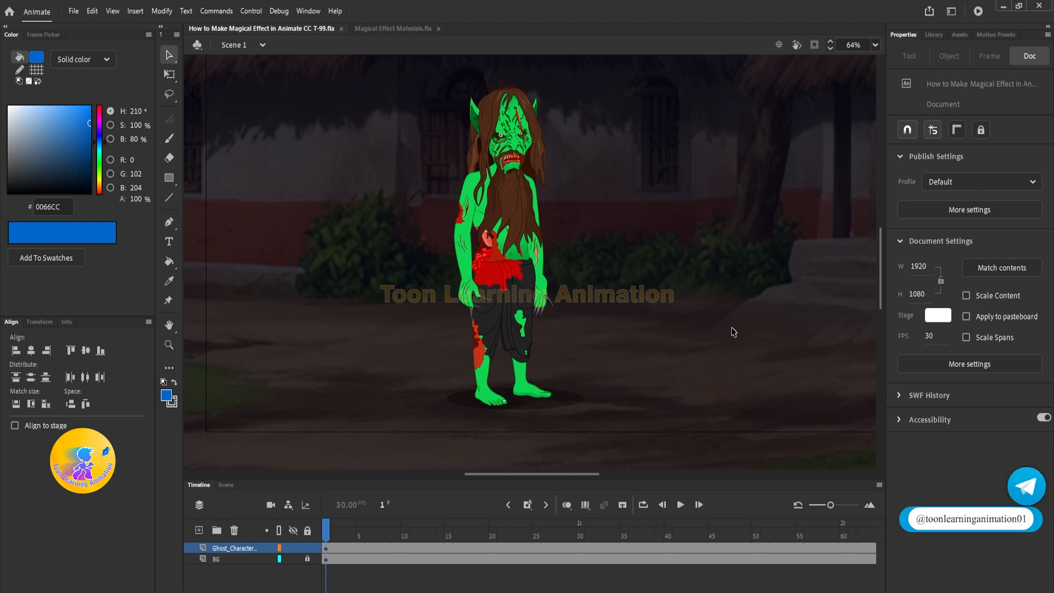
In Animate, examine the spark, electricity and glow effects in Magical Effect Materials.fla by playing their animation
left_click(393, 29)
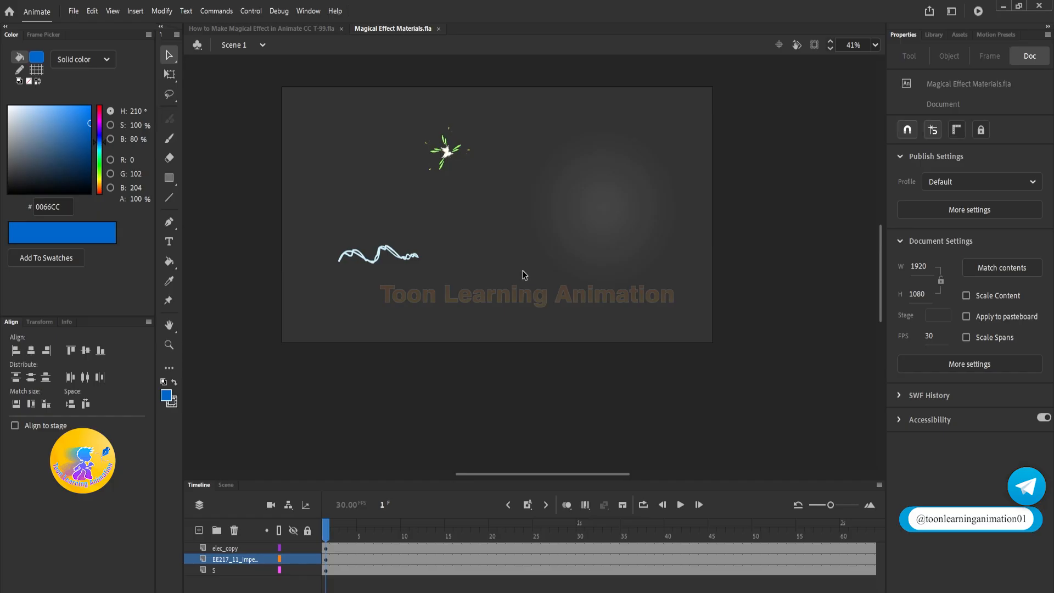
key("Return")
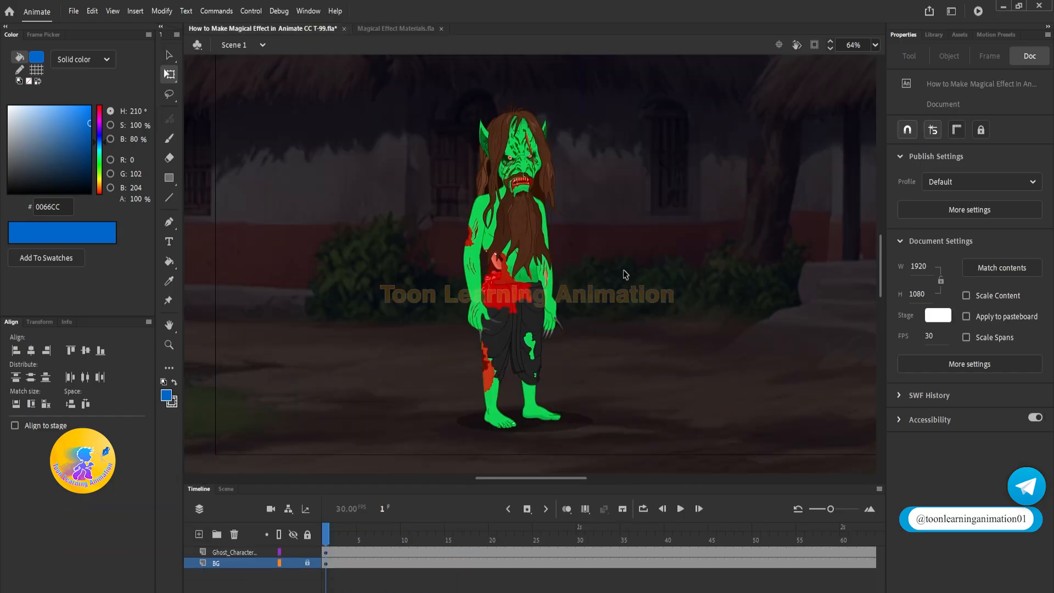
left_click(258, 553)
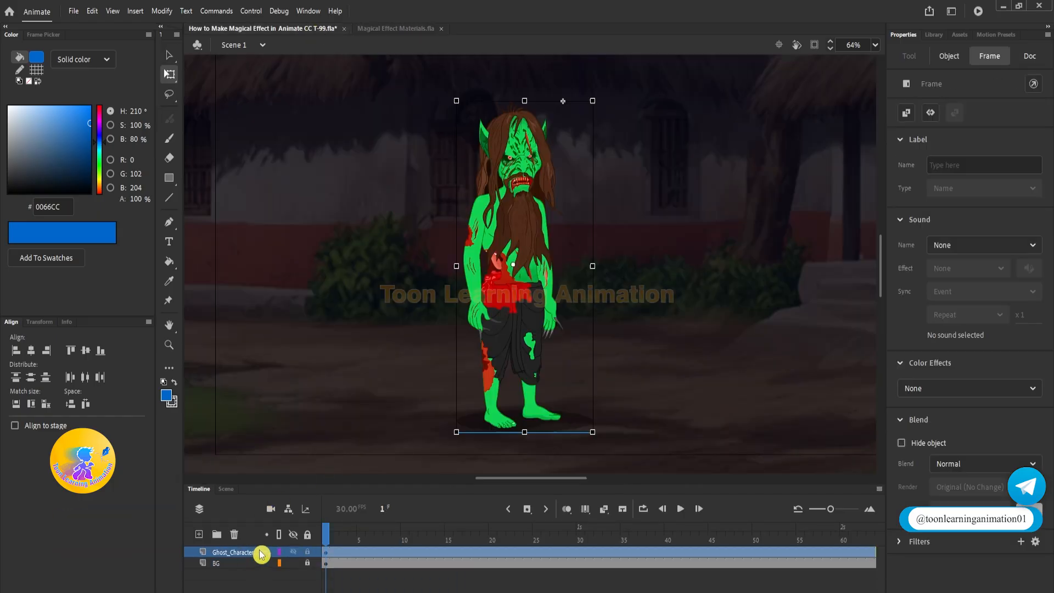
left_click(663, 343)
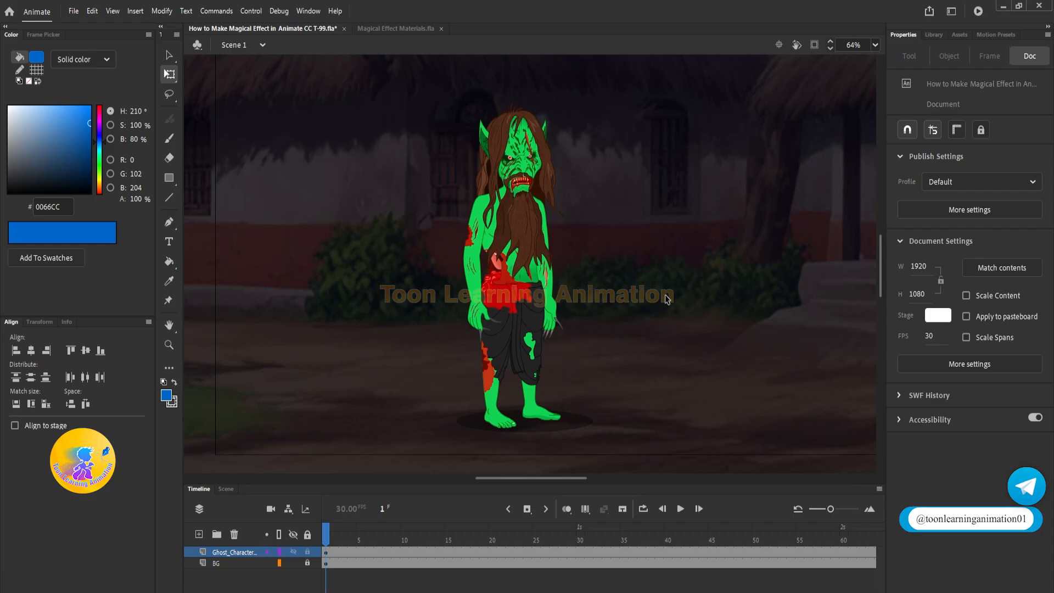
left_click(512, 225)
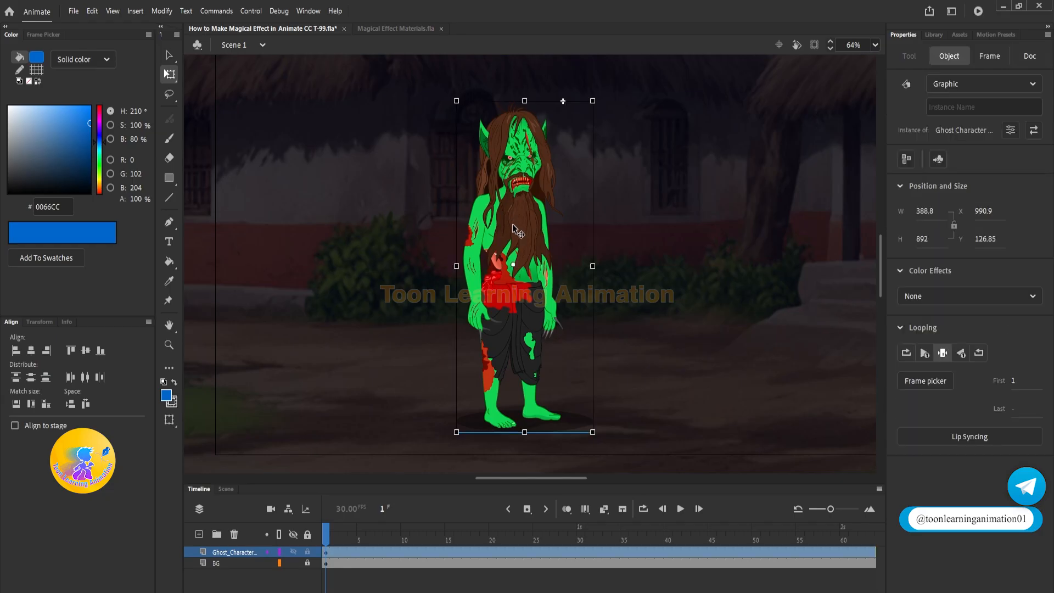
left_click(704, 273)
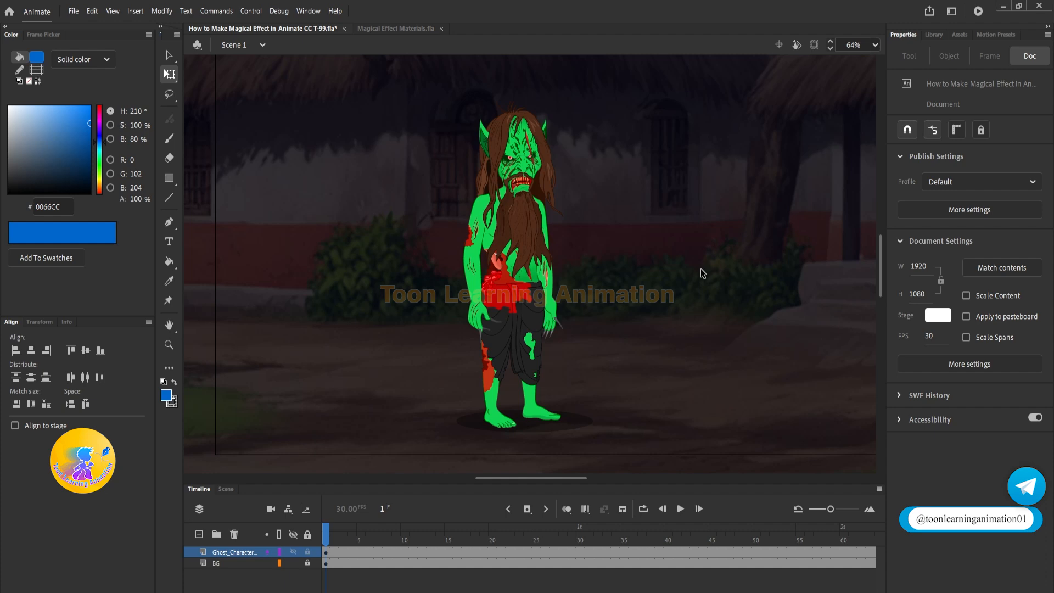
Apply a Tint color effect to the ghost character with the very dark blue colour #00000B
left_click(514, 229)
left_click(1011, 297)
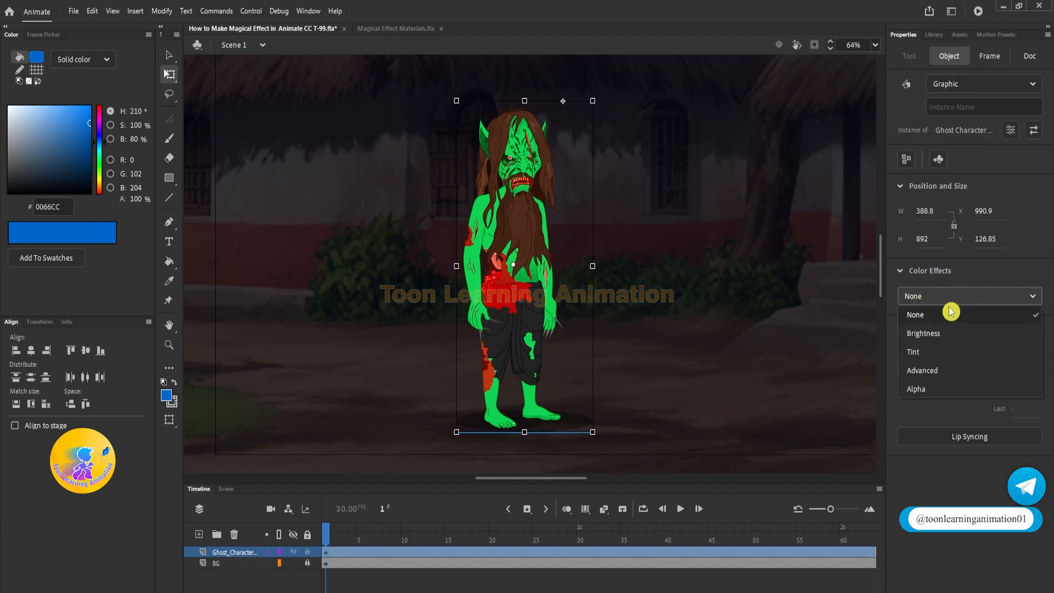
left_click(928, 355)
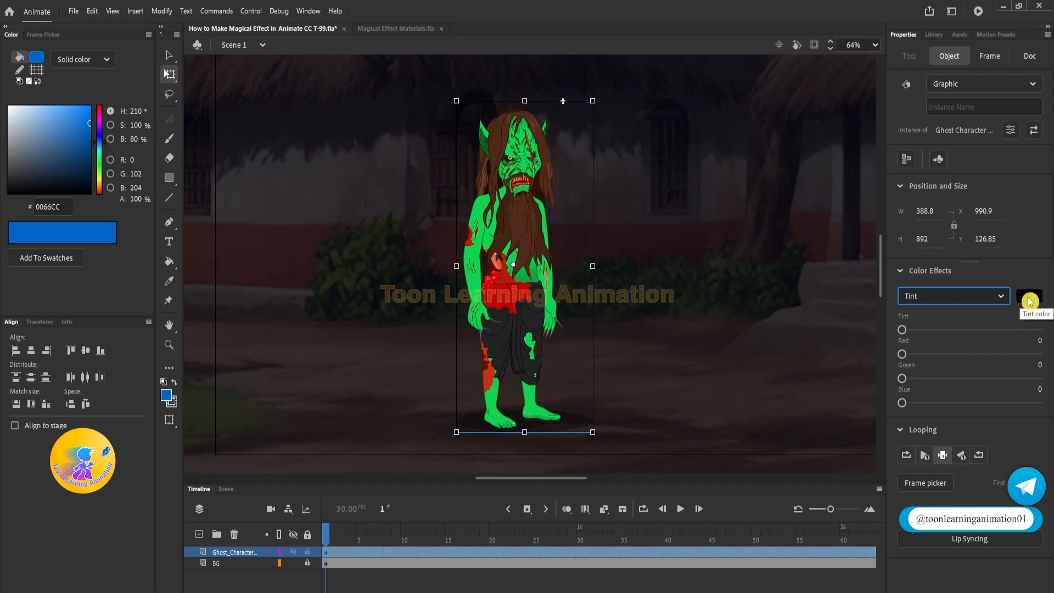
left_click(1029, 301)
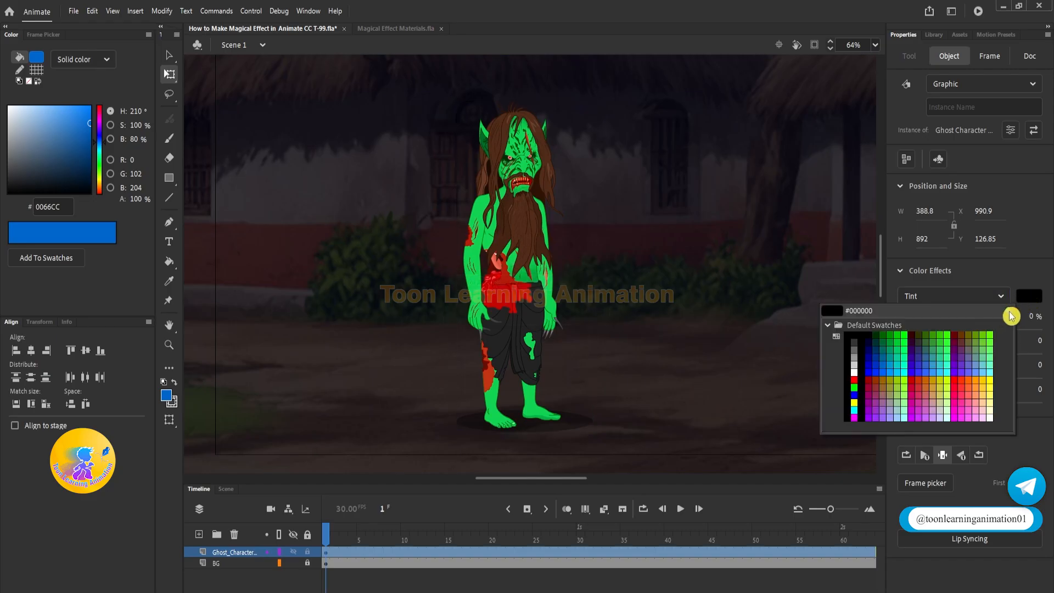
left_click(1010, 314)
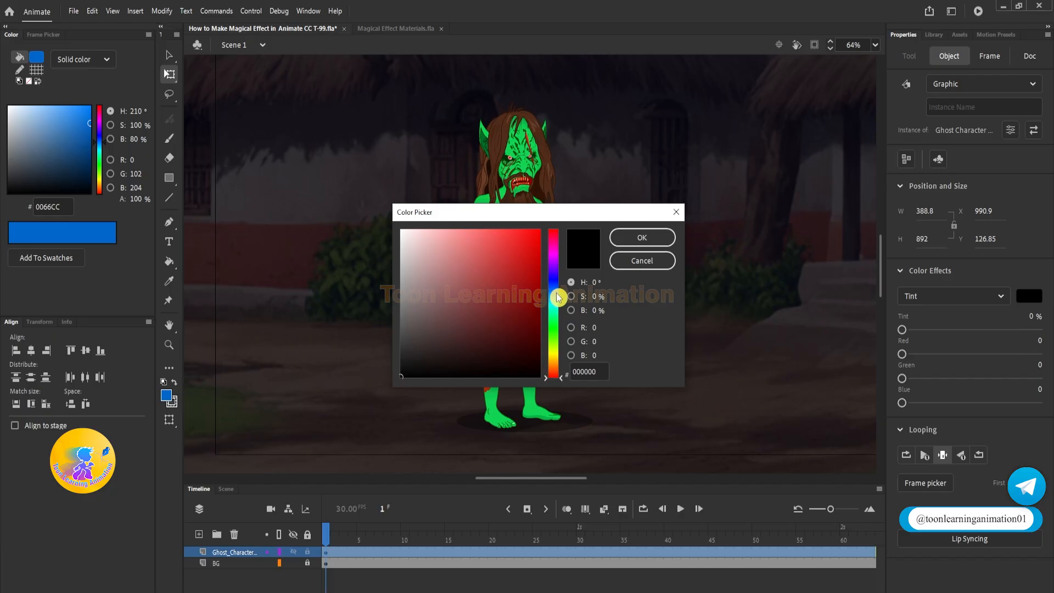
left_click(554, 282)
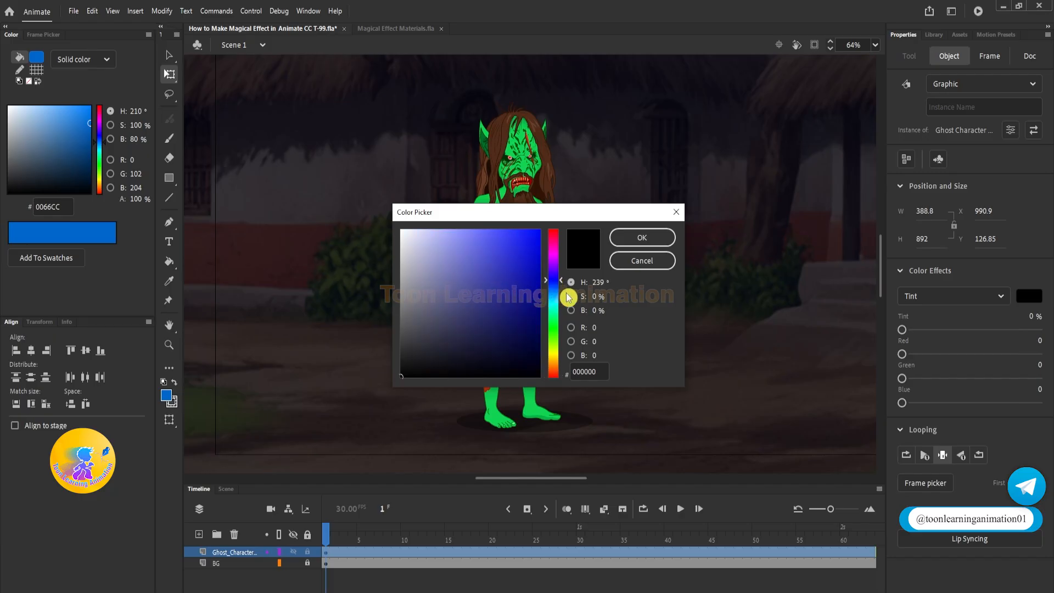
left_click_drag(518, 333, 543, 368)
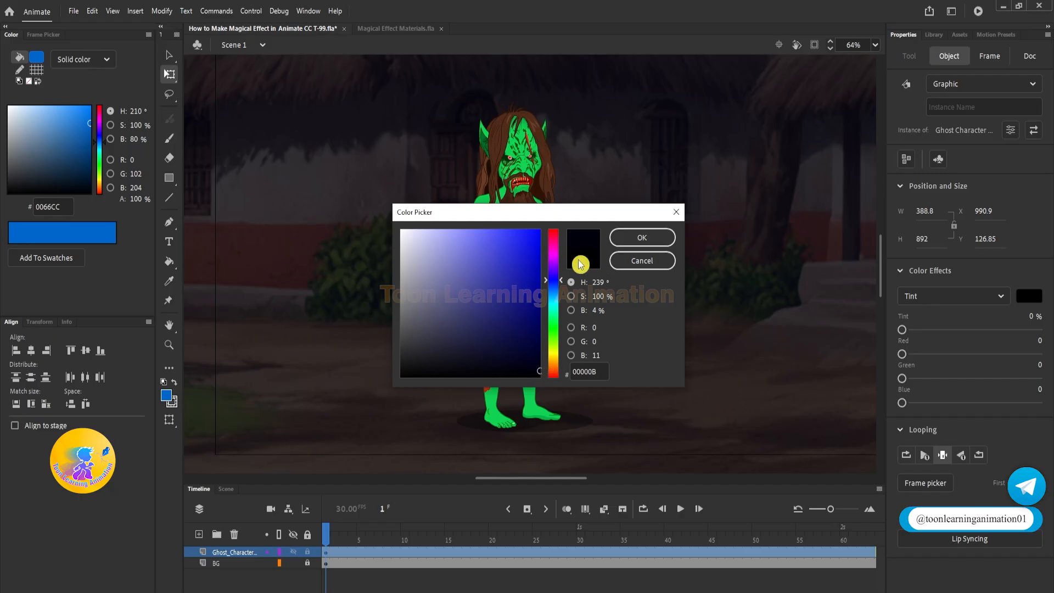
left_click(641, 238)
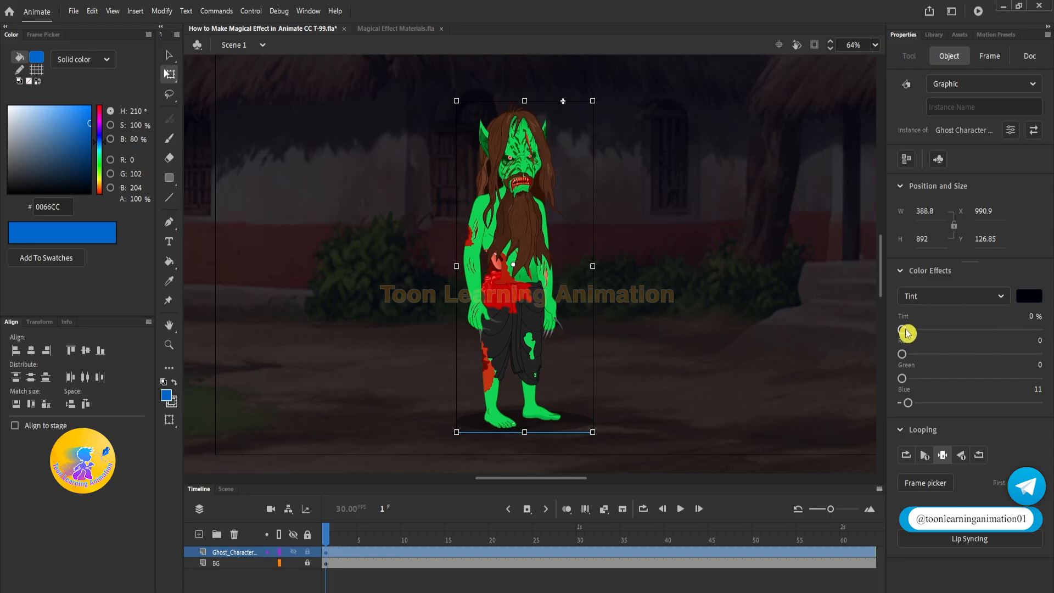
Try the ghost character's tint at 37% and 100% strength and play the animation
left_click_drag(903, 330, 954, 335)
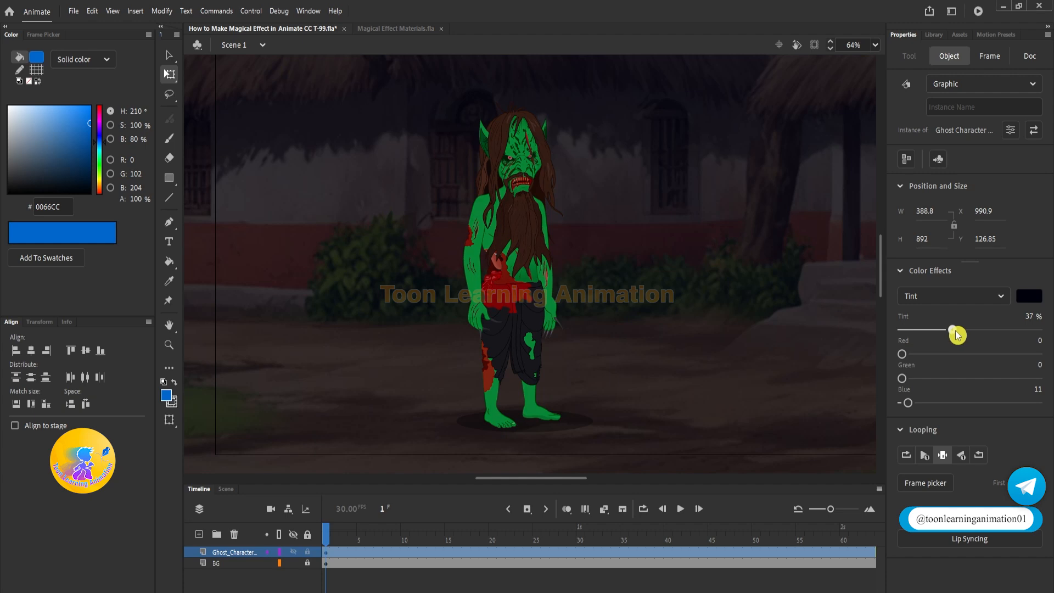
left_click_drag(957, 334, 1044, 335)
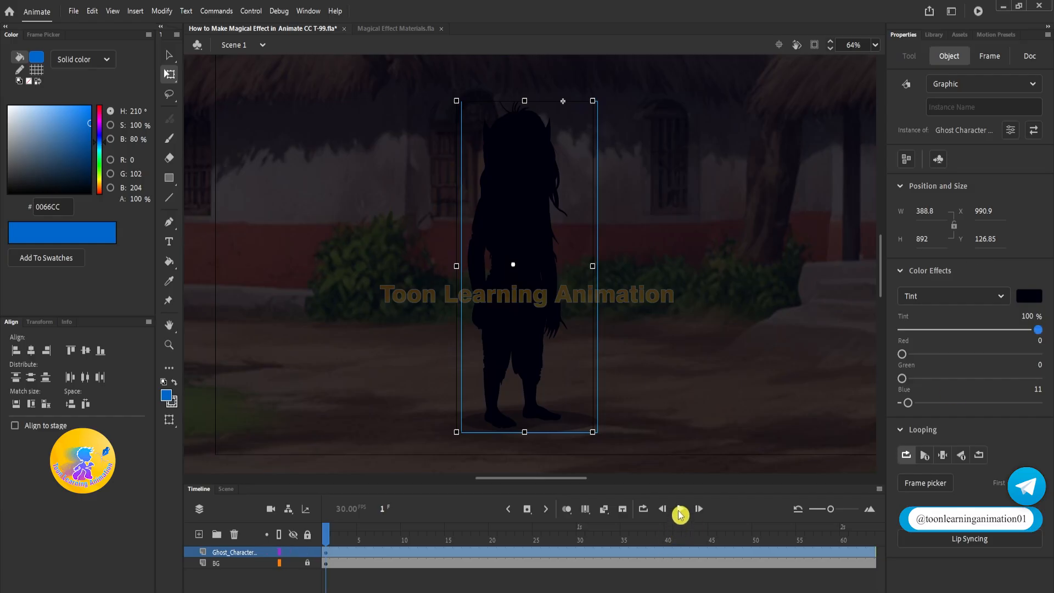
left_click(680, 511)
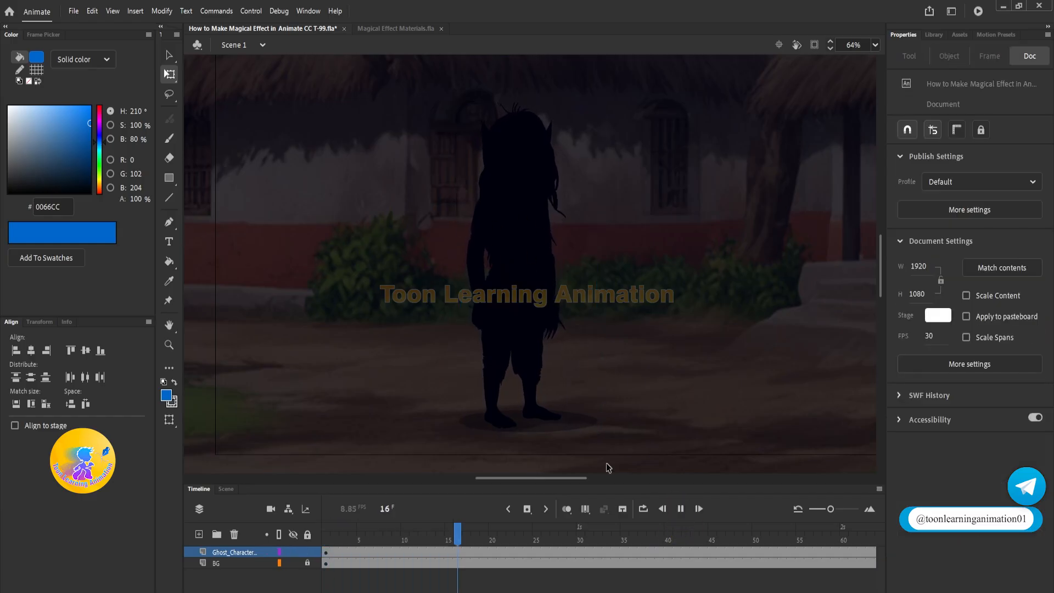
Set the ghost character's tint strength to 19%
left_click(510, 267)
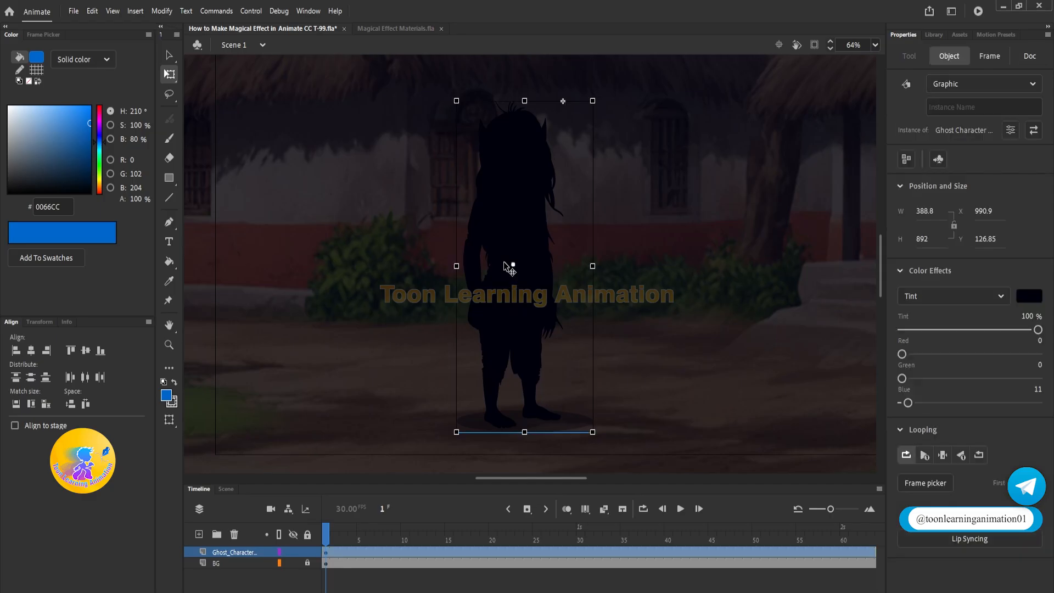
left_click_drag(1038, 329, 923, 330)
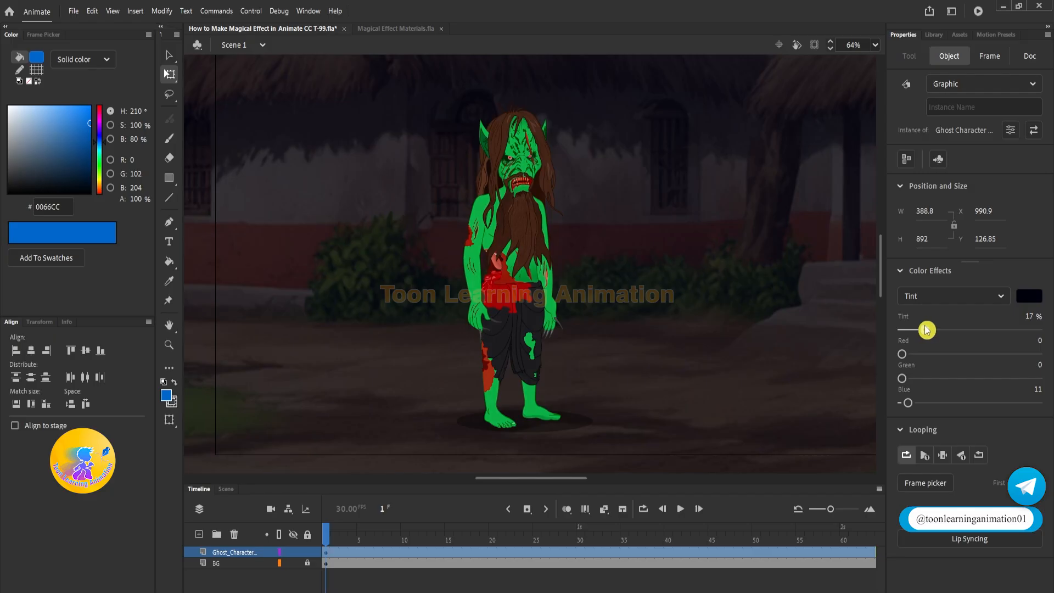
left_click_drag(930, 329, 928, 329)
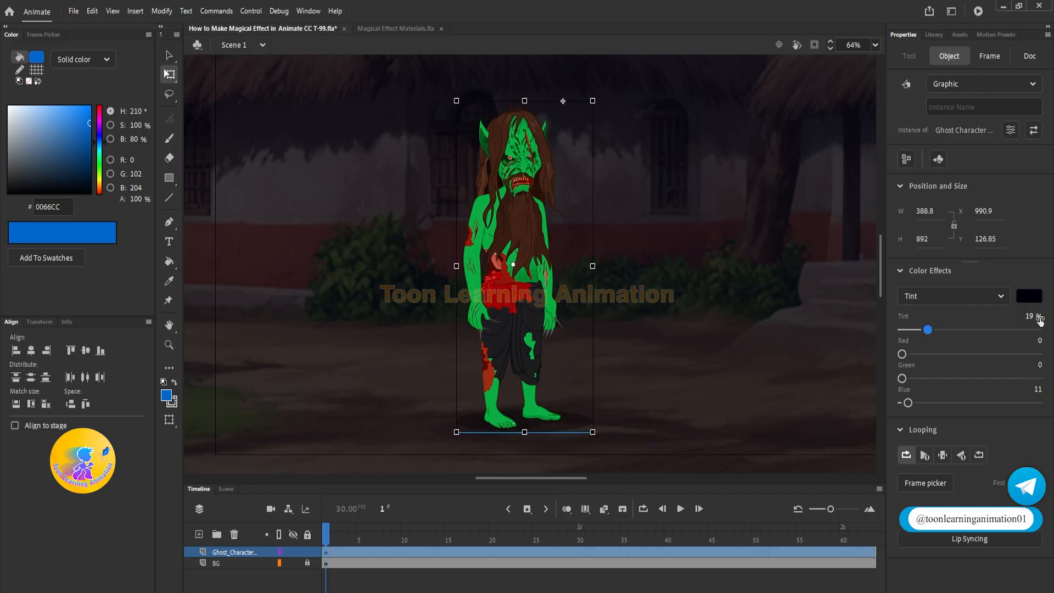
Set the ghost character's tint strength to 20% and deselect the character
left_click(1032, 318)
type("20")
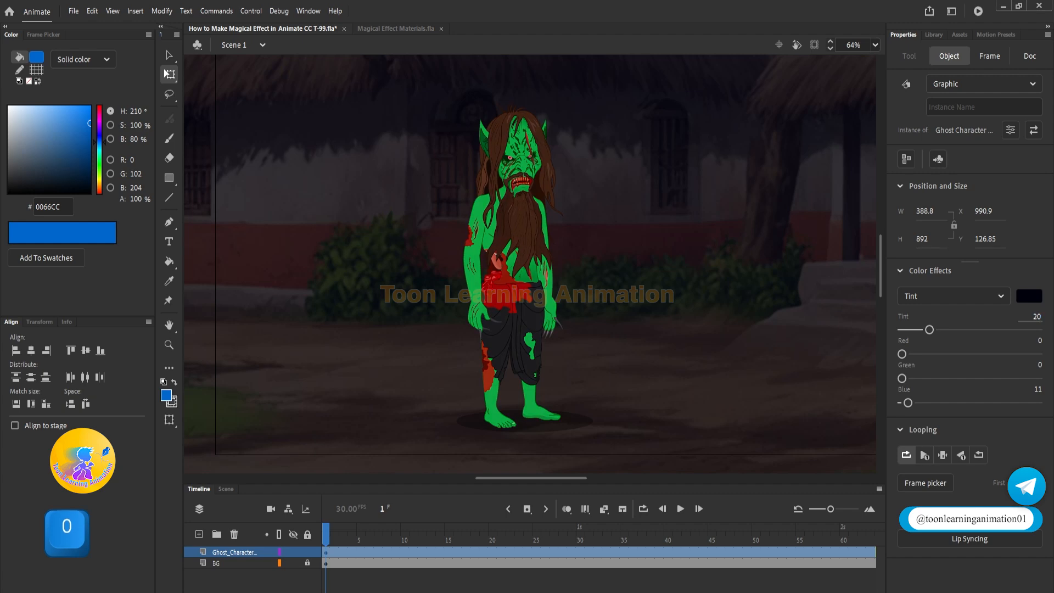
key("Return")
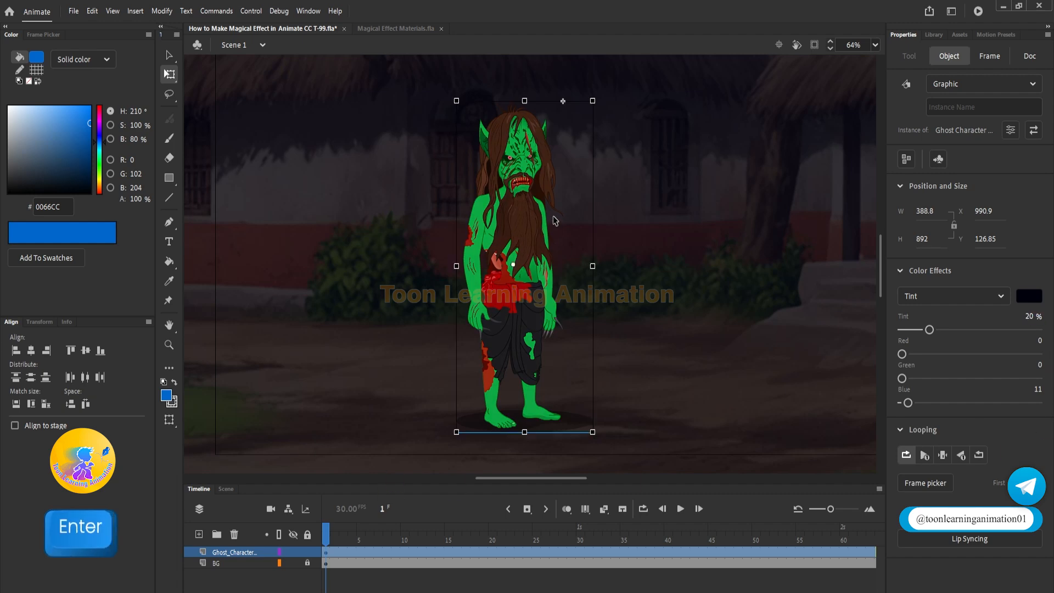
left_click(394, 269)
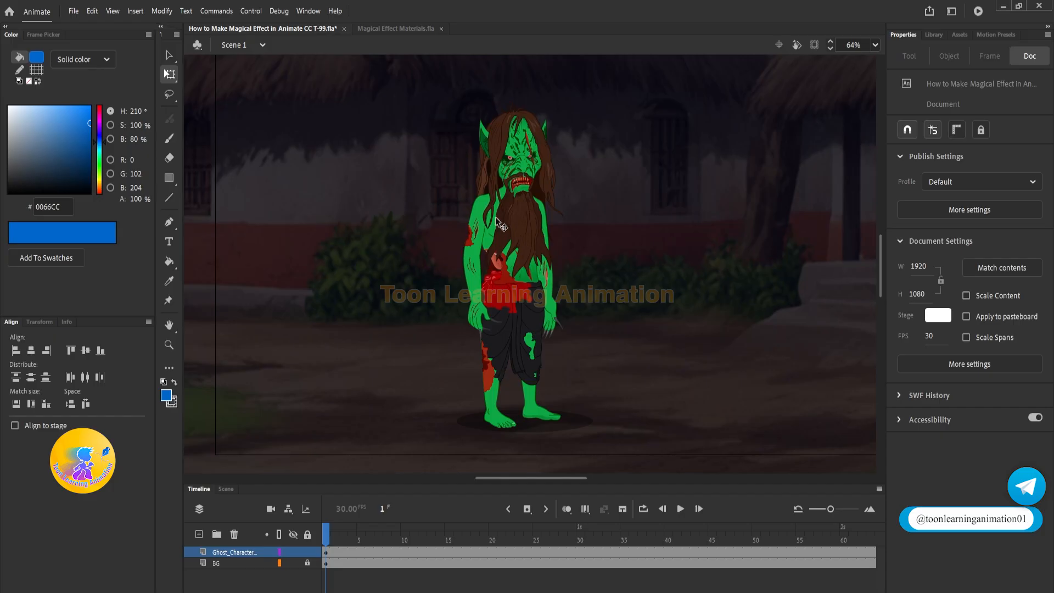
Scrub through the animation and set the ghost graphic's looping to play a single frame
left_click(326, 551)
left_click_drag(741, 540, 326, 540)
left_click(502, 255)
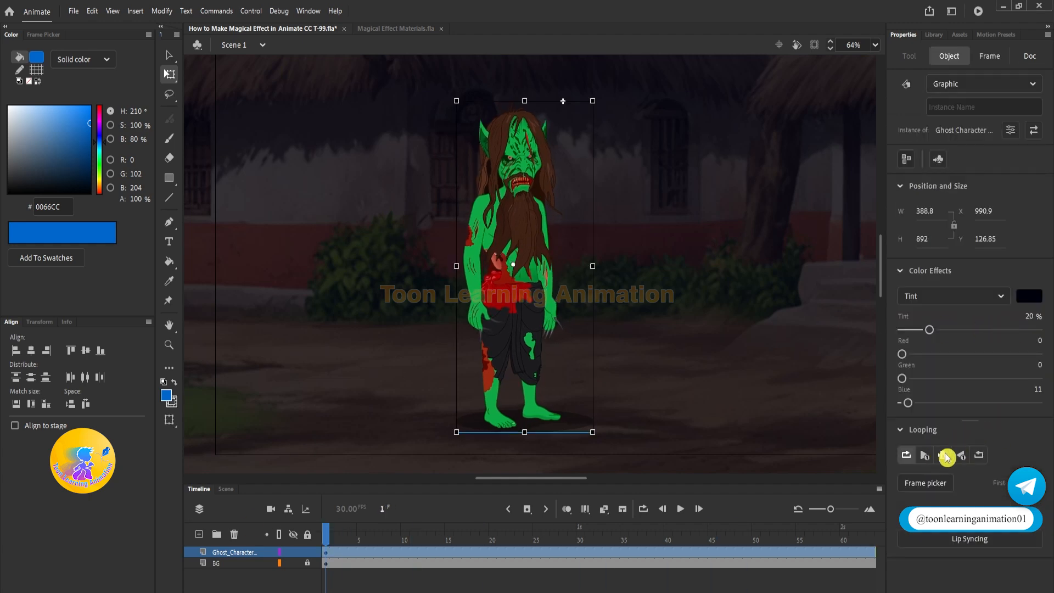
left_click(943, 456)
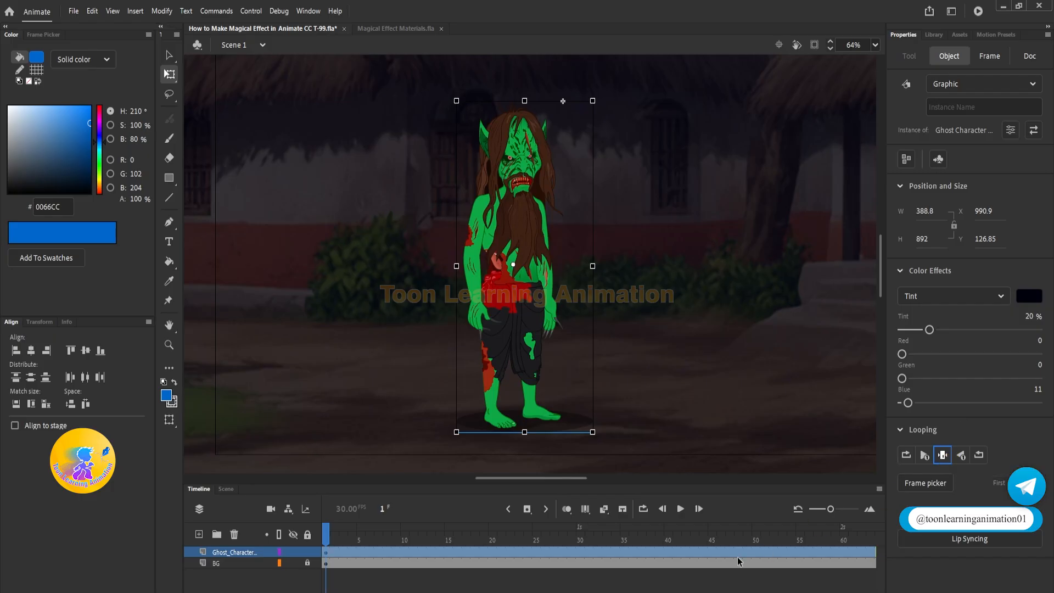
Insert a keyframe at frame 50 on the ghost layer and delete the ghost from frame 1 so it appears at frame 50
left_click(758, 552)
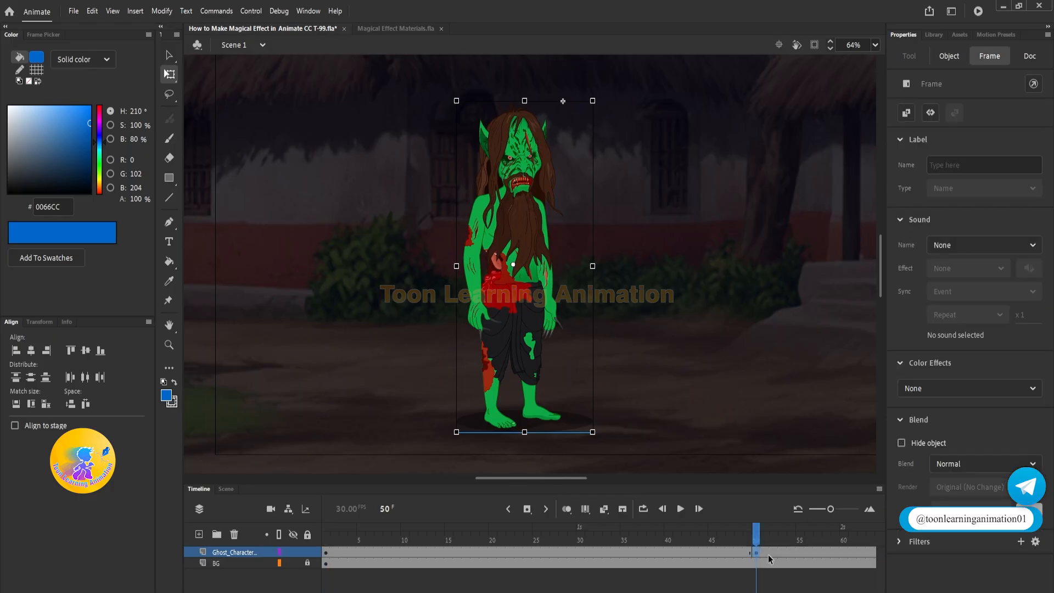
key("F6")
left_click(330, 552)
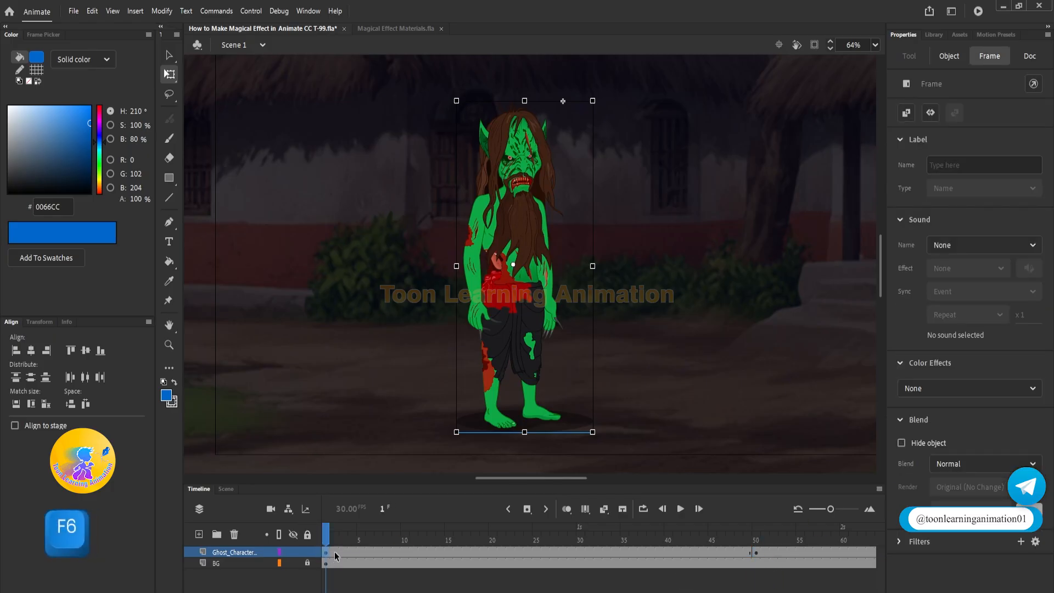
key("Delete")
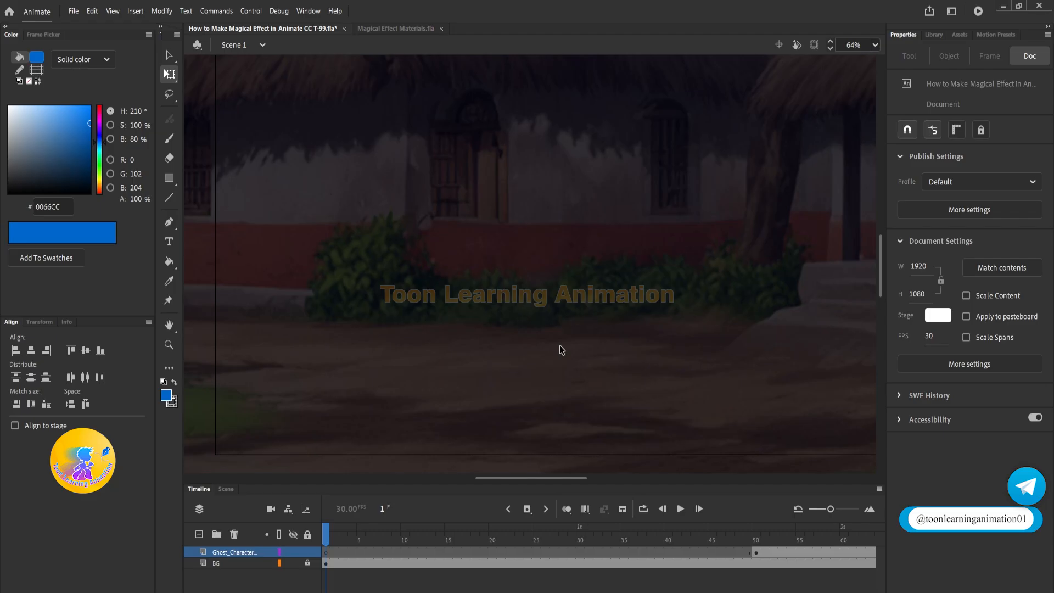
key("Return")
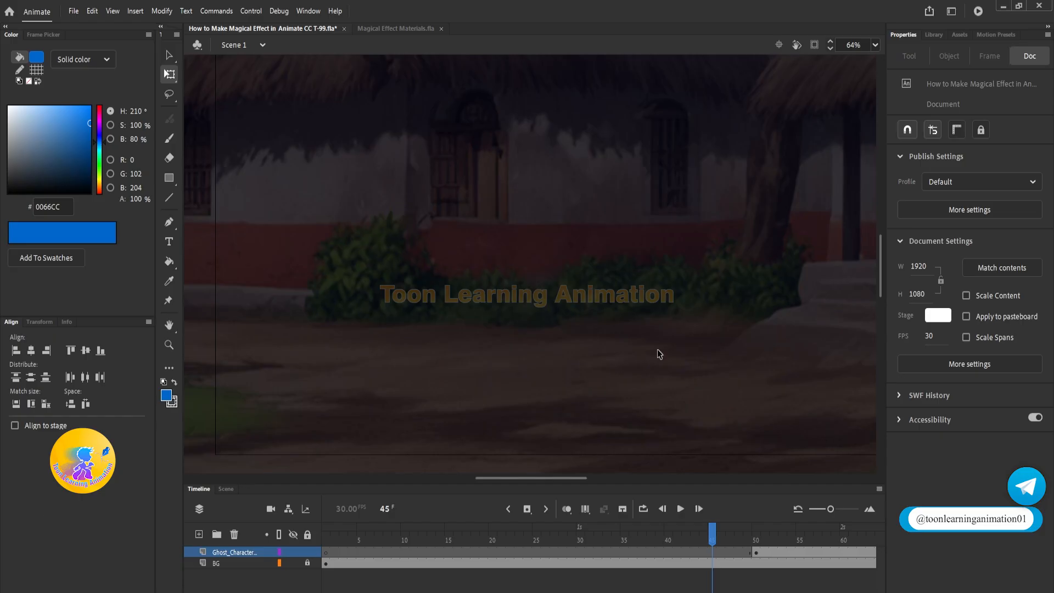
left_click(756, 549)
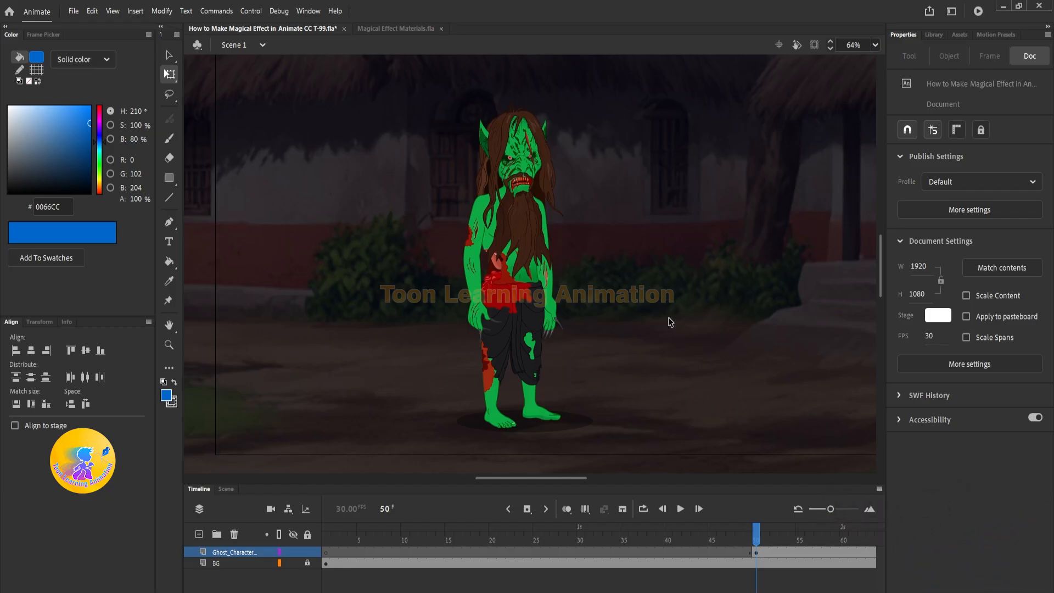
Add a layer named Mask above the ghost character layer
left_click(201, 537)
double_click(242, 552)
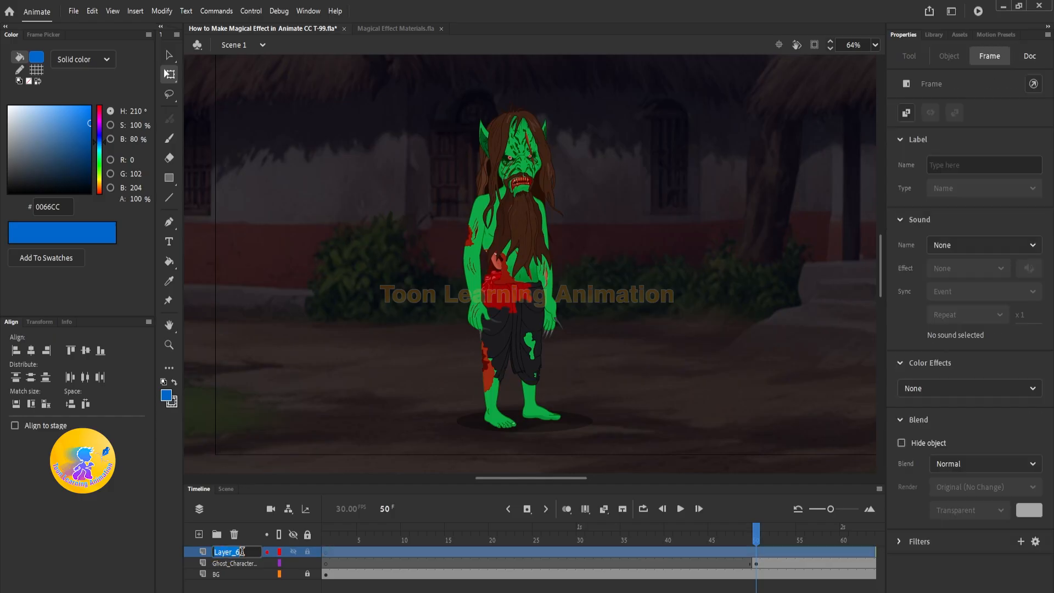
type("Mask")
key("Return")
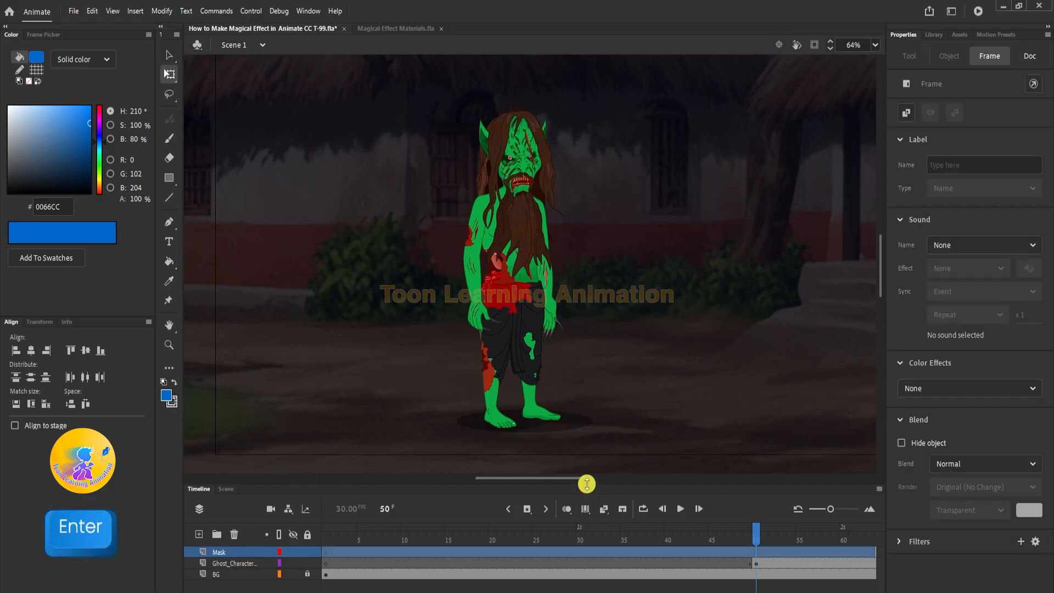
Enlarge the timeline area and insert a keyframe at frame 50 on the Mask layer
left_click_drag(585, 479, 572, 427)
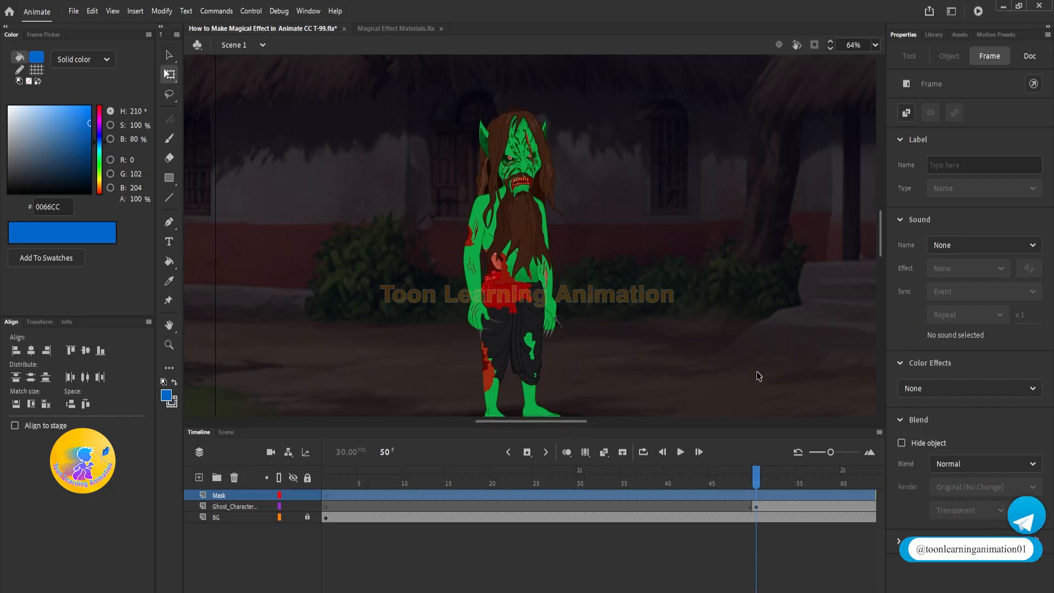
key("space")
left_click_drag(751, 367, 730, 324)
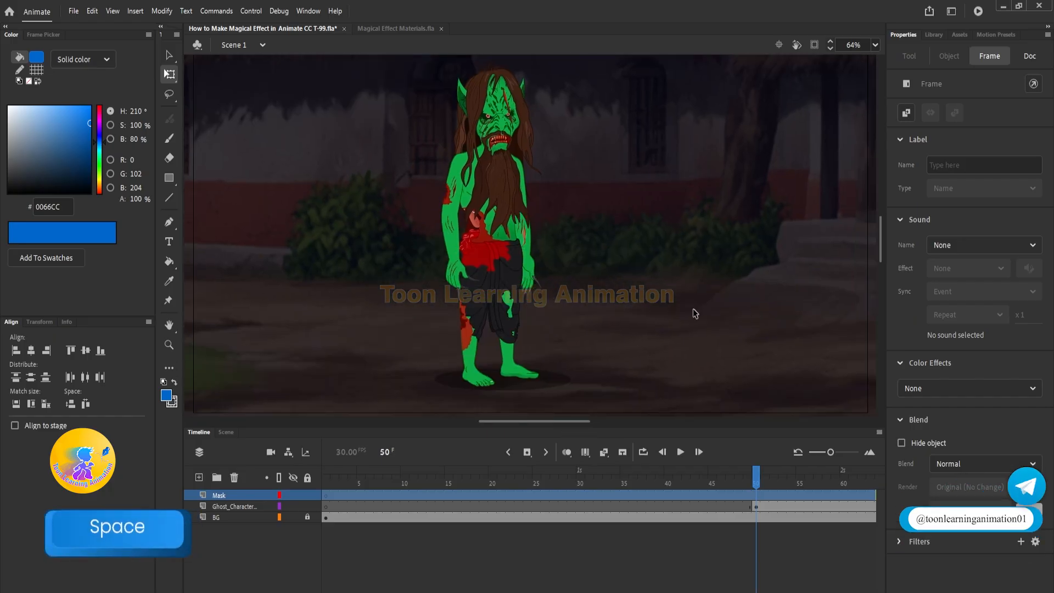
left_click(747, 477)
left_click(757, 496)
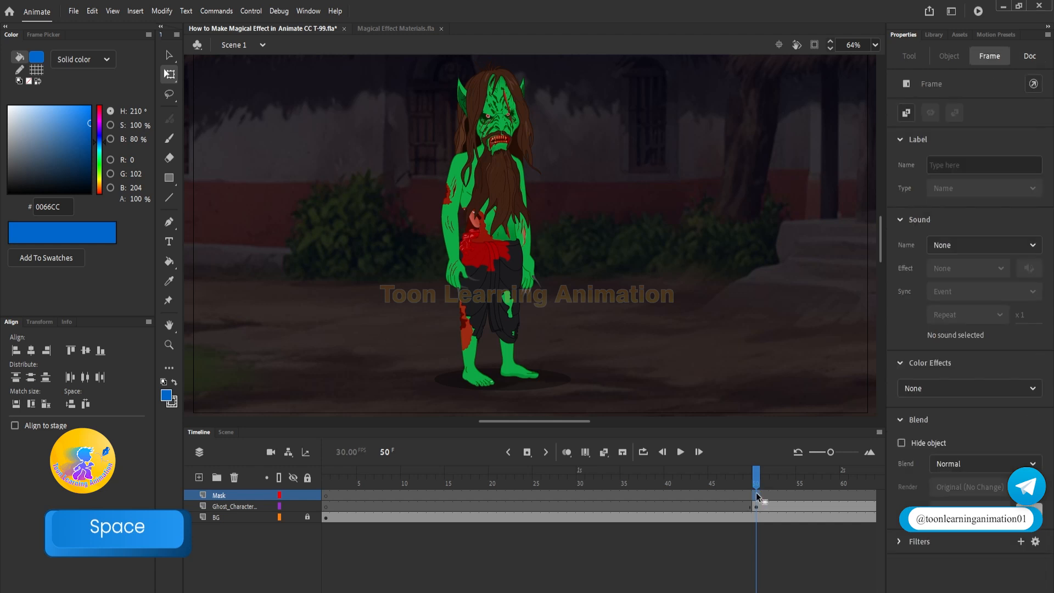
key("F6")
left_click(761, 546)
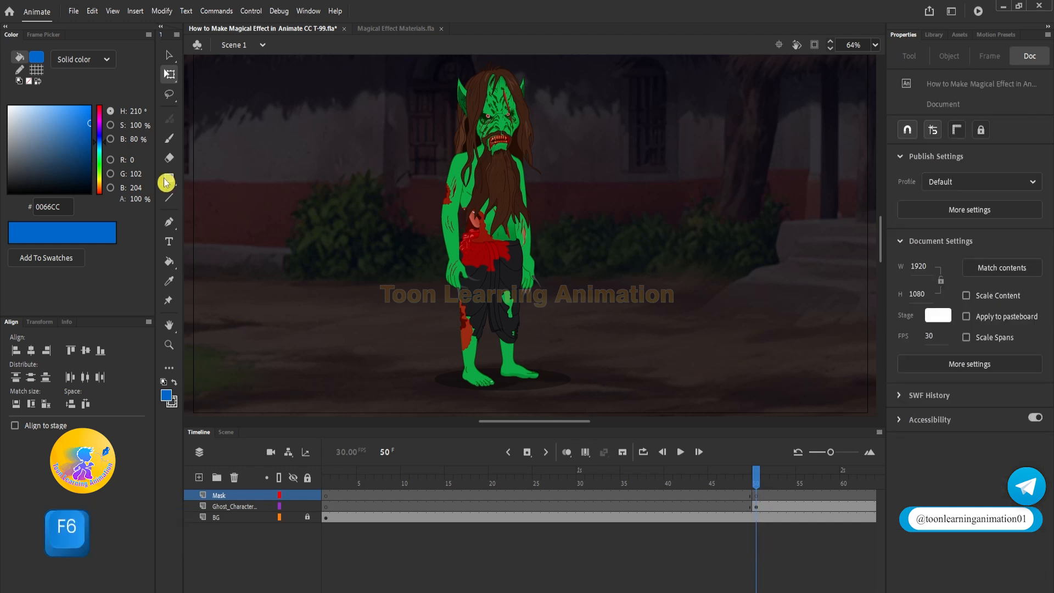
Draw a small flat oval about 20.7 by 6.2 px over the ghost's torso with the Oval tool
left_click_drag(165, 183, 223, 215)
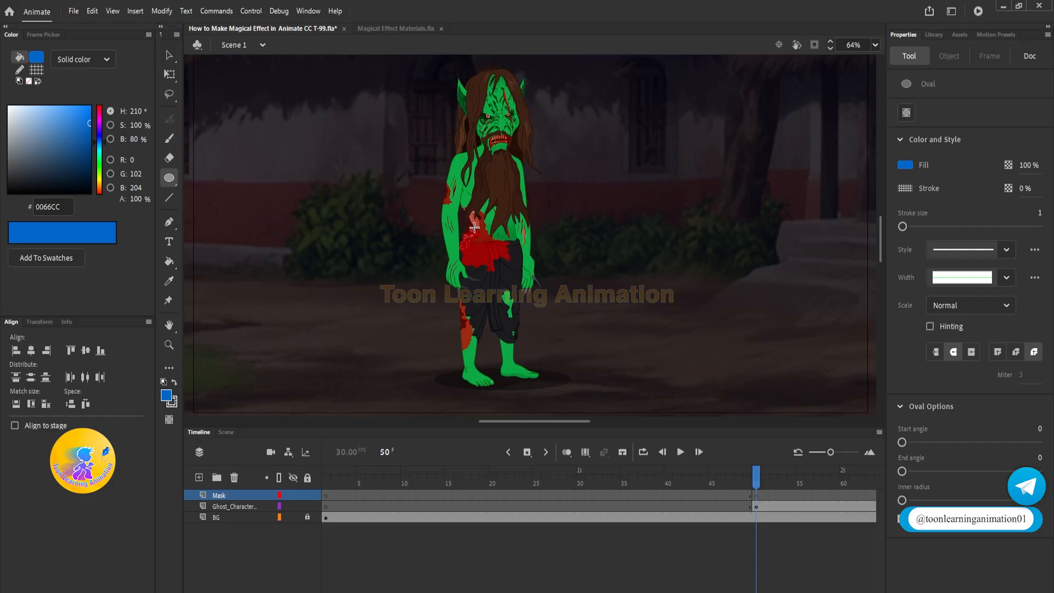
scroll(480, 225, "up", 5)
left_click_drag(497, 232, 533, 242)
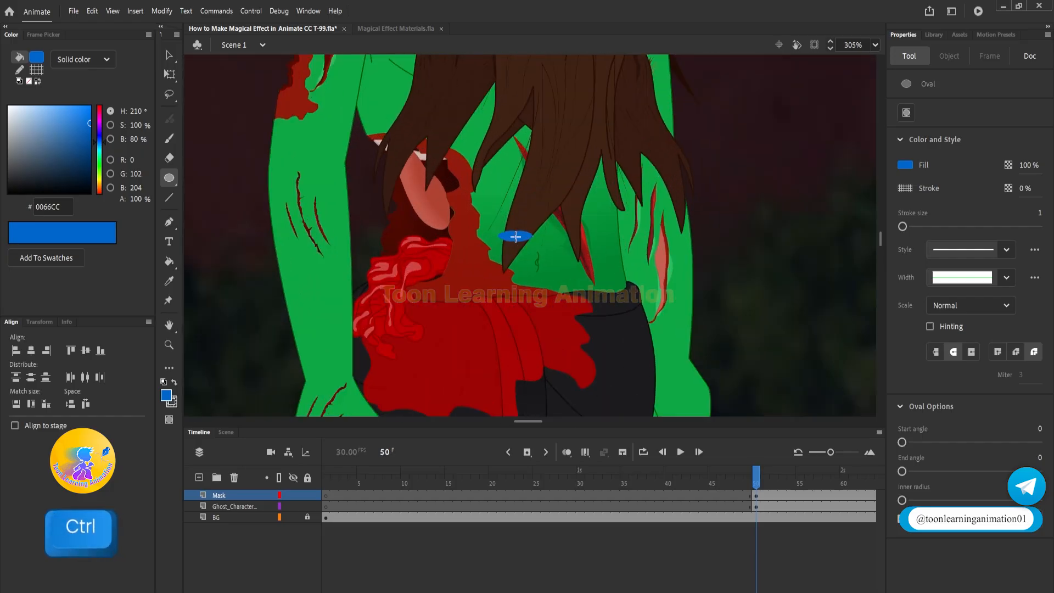
Try turning the Mask layer into a mask for the ghost with the small oval, and undo it
right_click(231, 497)
left_click(286, 370)
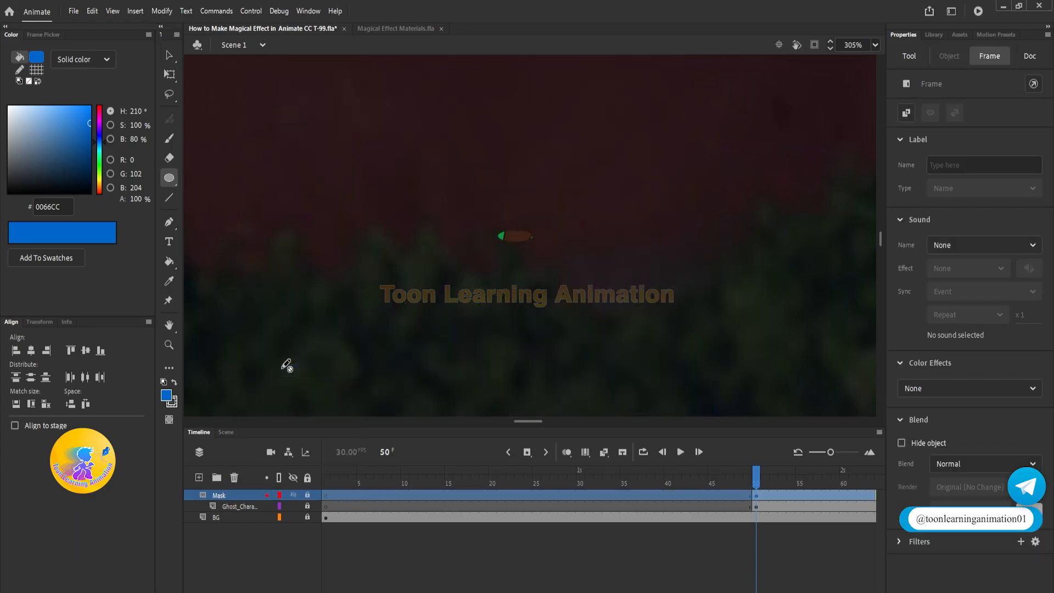
scroll(496, 240, "up", 5)
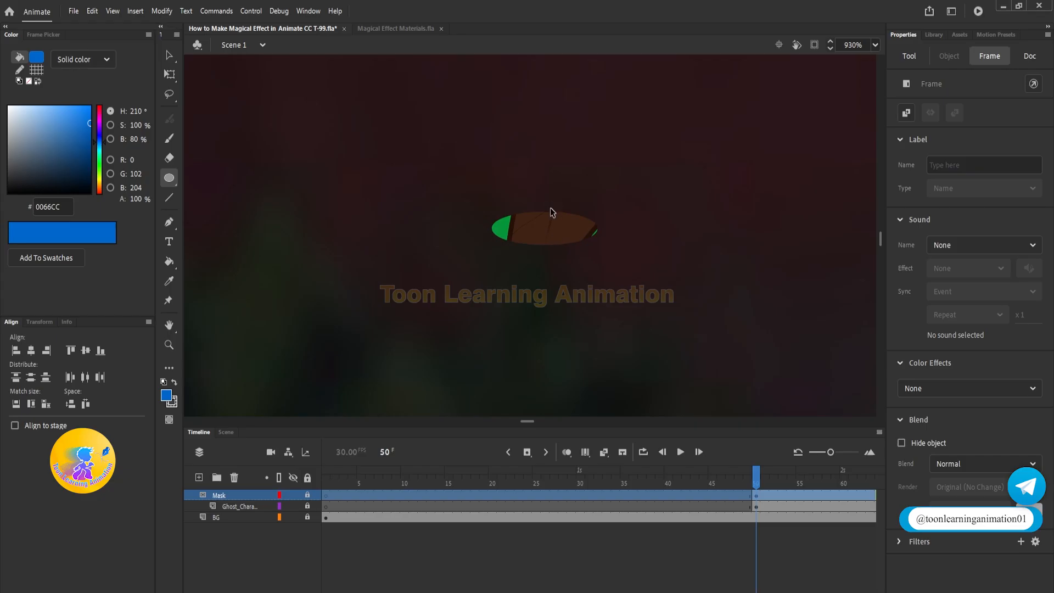
key("ctrl+z")
key("ctrl+z")
key("ctrl+z")
Widen the oval from its centre to about 300.75 px across the ghost's body with Free Transform
left_click(169, 74)
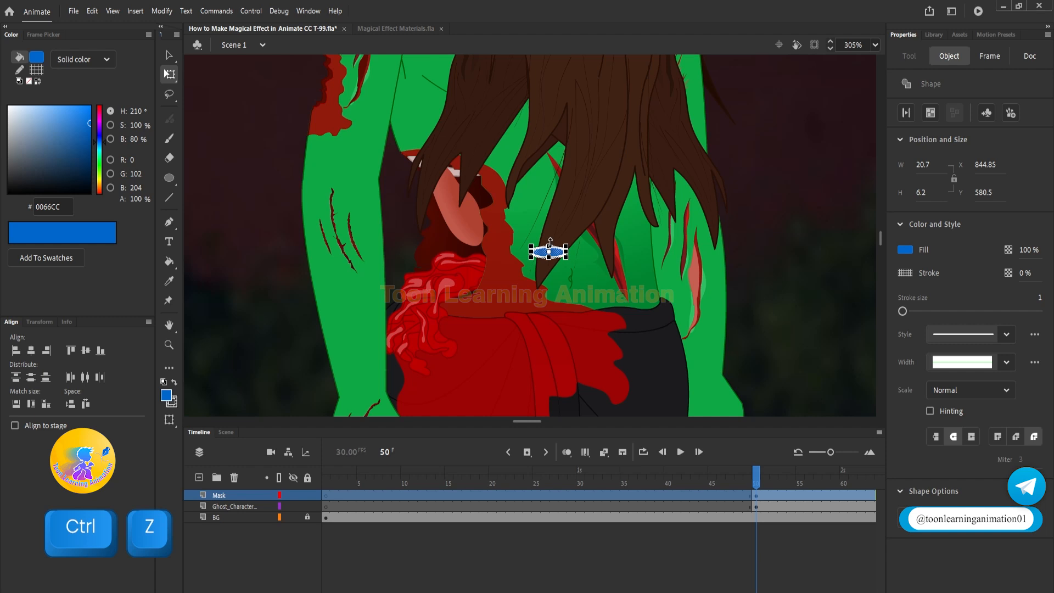
left_click_drag(572, 252, 810, 267)
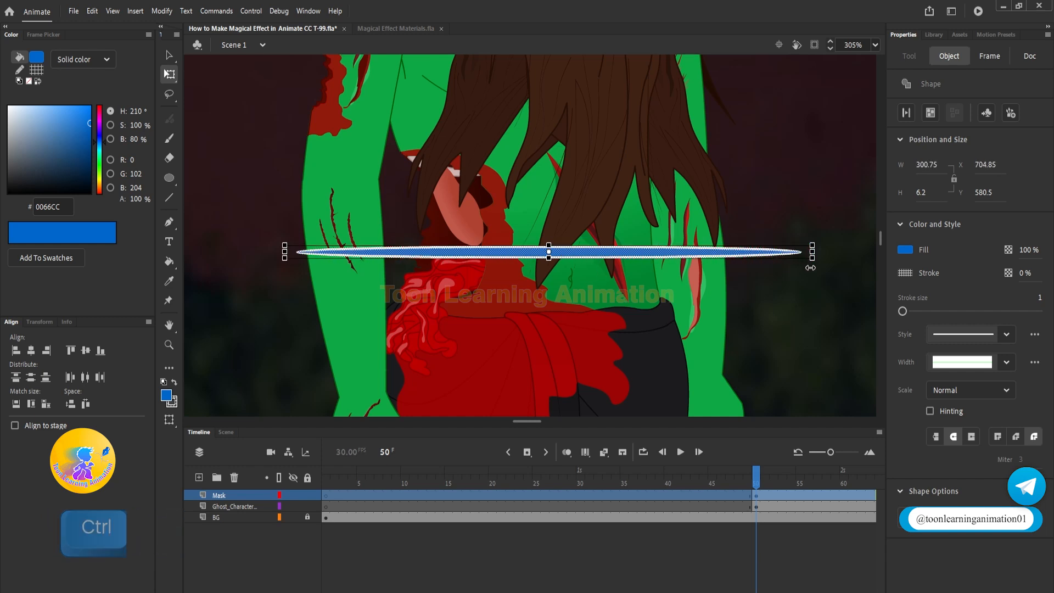
left_click(810, 308)
Try masking the ghost with the thin, widened oval and undo the mask
right_click(214, 496)
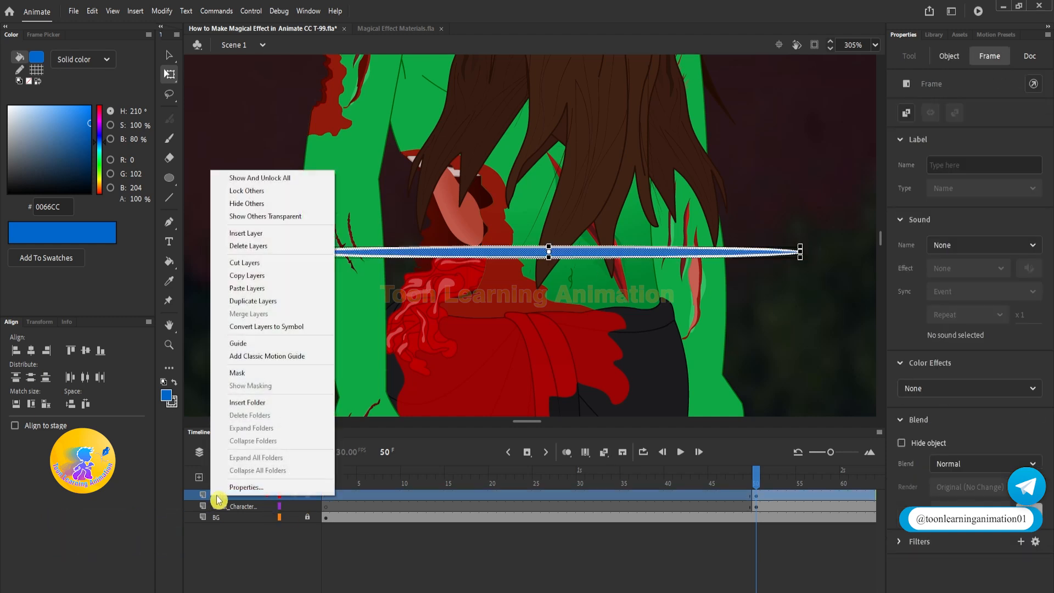
left_click(236, 373)
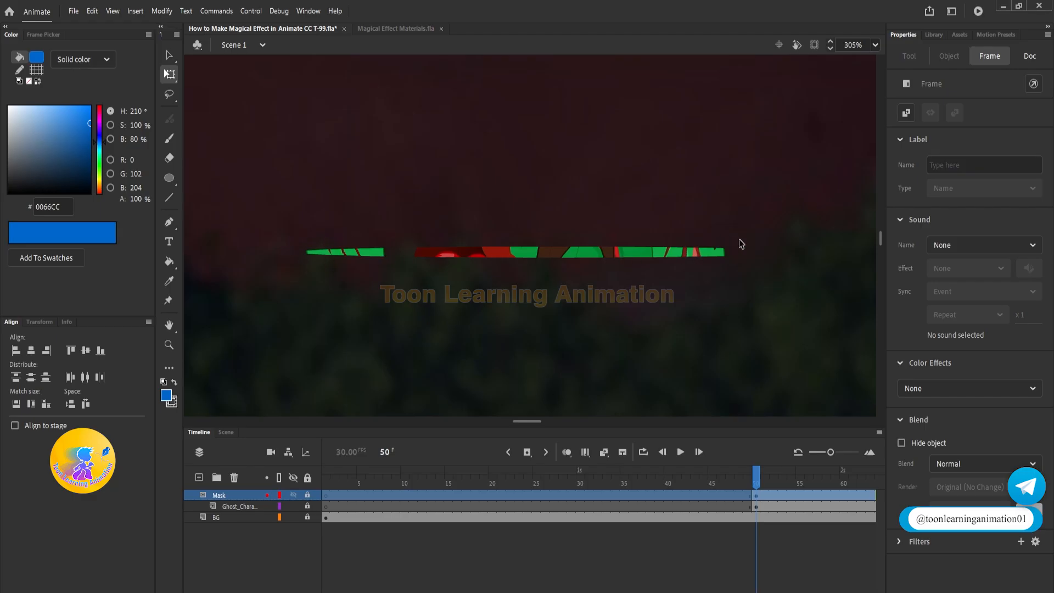
key("ctrl+z")
key("ctrl+z")
key("ctrl+z")
key("ctrl+z")
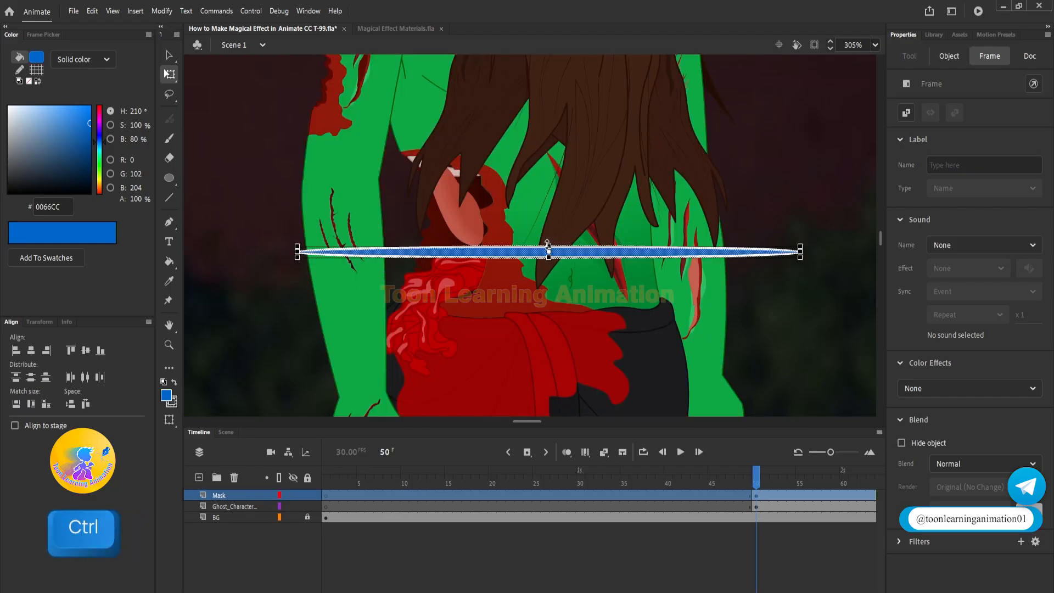
Try masking the ghost with a taller version of the wide oval, and undo the mask and the height change
right_click(227, 496)
left_click(307, 370)
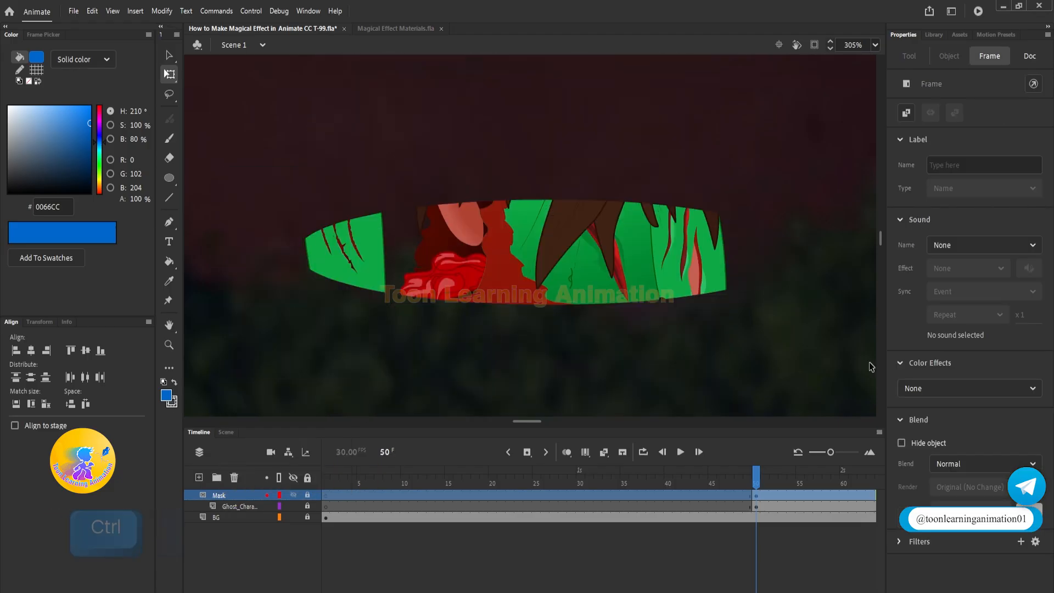
mouse_move(758, 483)
left_mouse_down()
mouse_move(773, 485)
mouse_move(757, 483)
left_mouse_up()
key("ctrl+z")
key("ctrl+z")
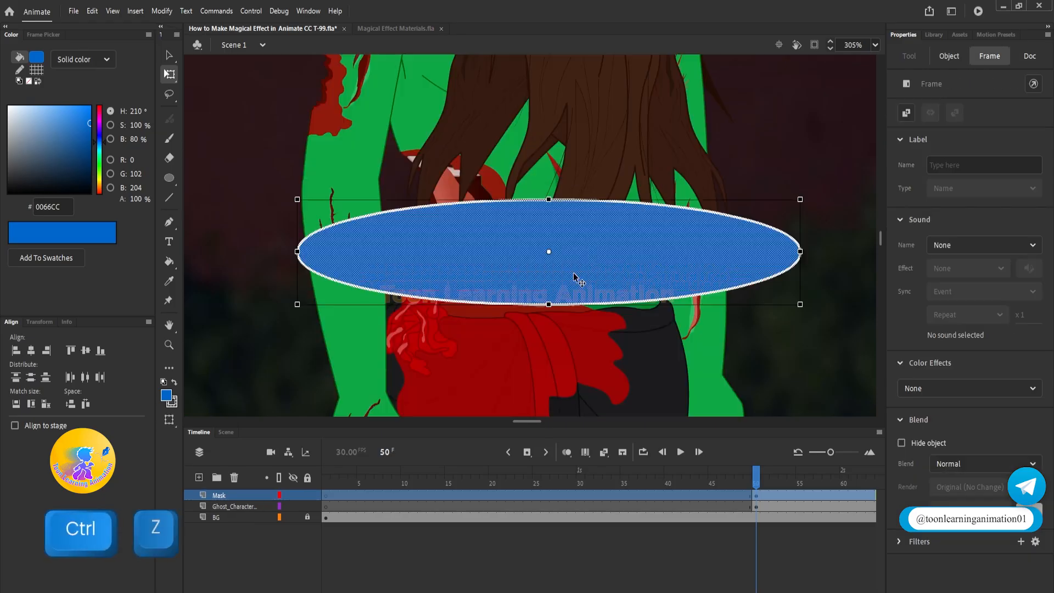
left_click(518, 301)
key("ctrl+z")
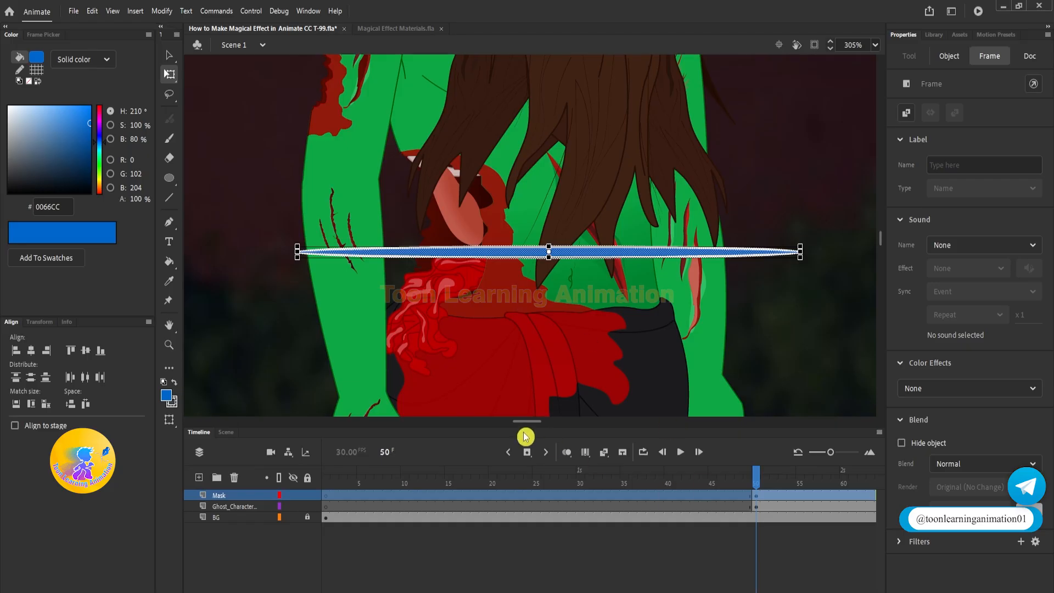
Replace the wide oval at frame 50 of the Mask layer with a tiny flat oval about 6.9 by 1.9 px on the torso
left_click(759, 498)
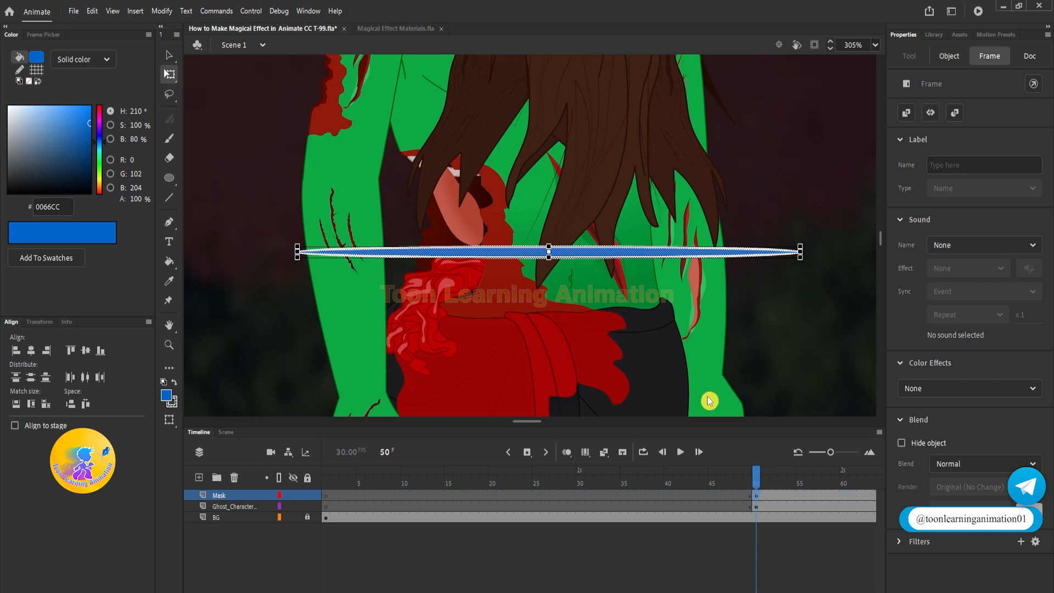
key("Delete")
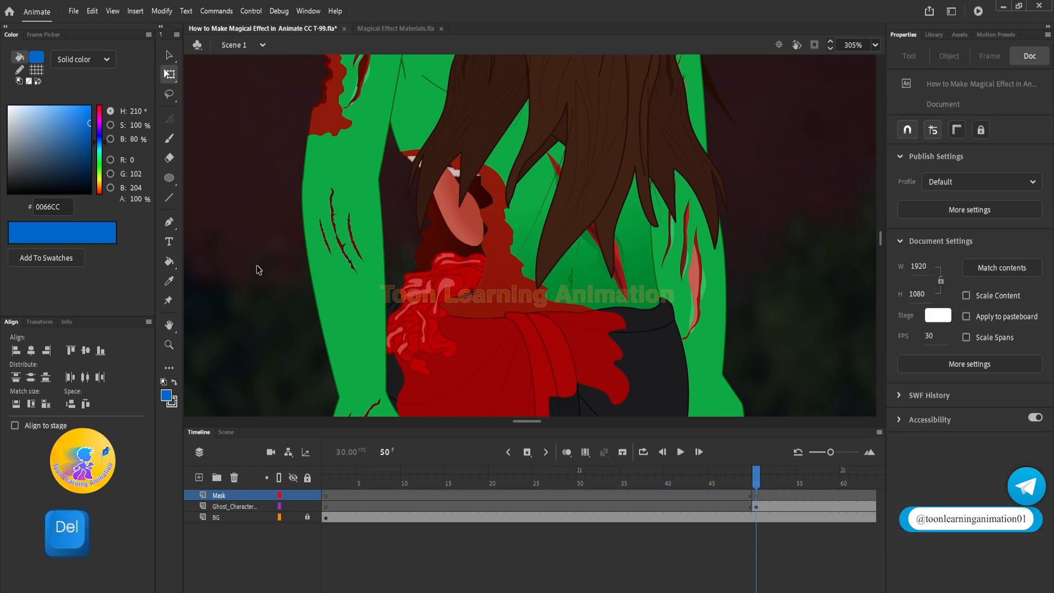
left_click(169, 178)
scroll(596, 285, "up", 1)
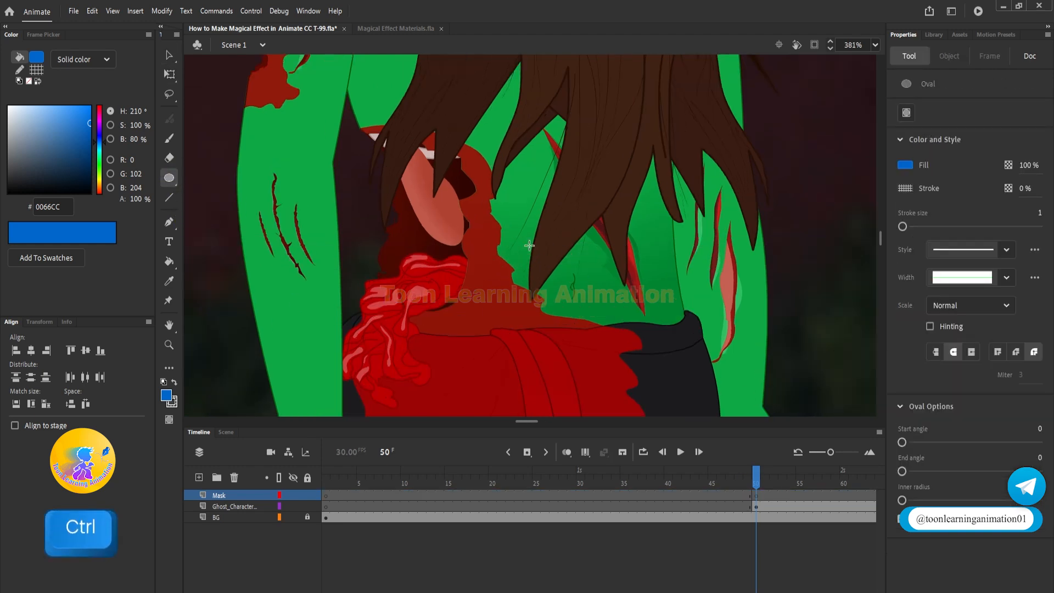
left_click_drag(542, 255, 538, 257)
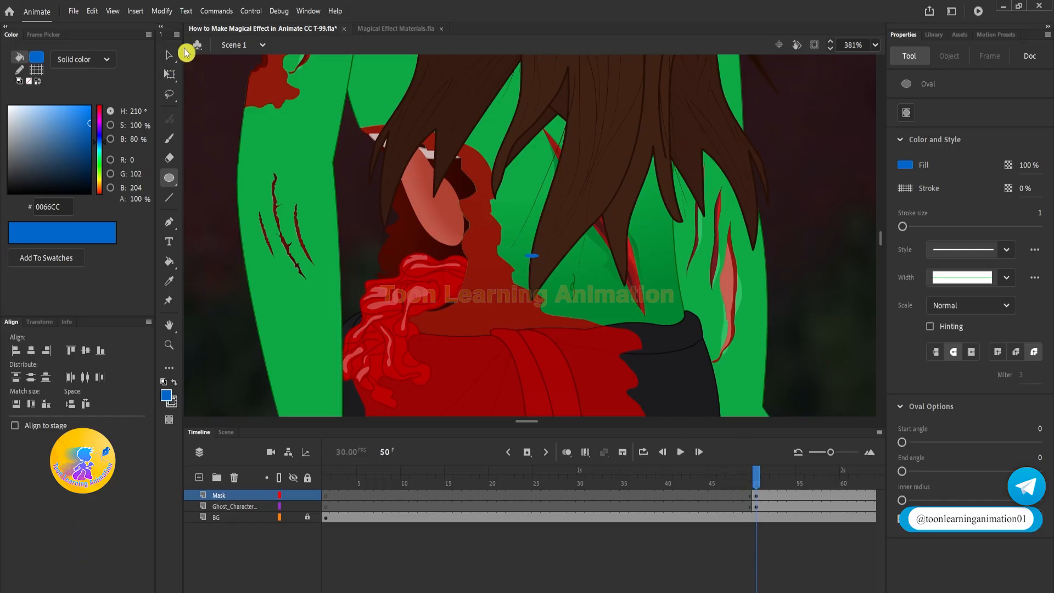
Insert a keyframe at frame 70 on the Mask layer and widen its oval from the centre to about 289.65 px
left_click_drag(761, 479, 538, 498)
left_click(537, 498)
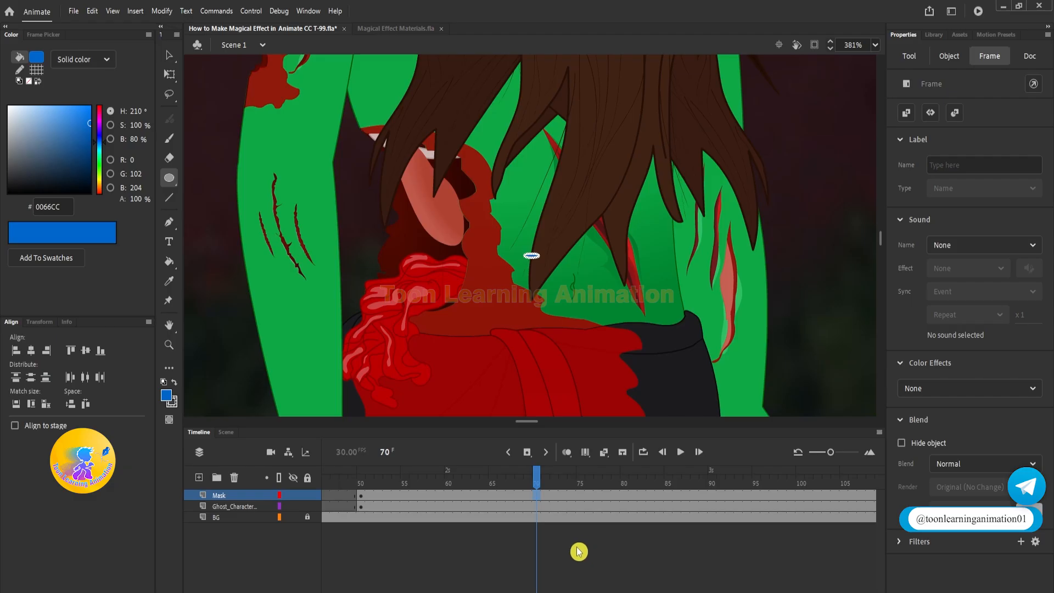
key("F6")
left_click(170, 78)
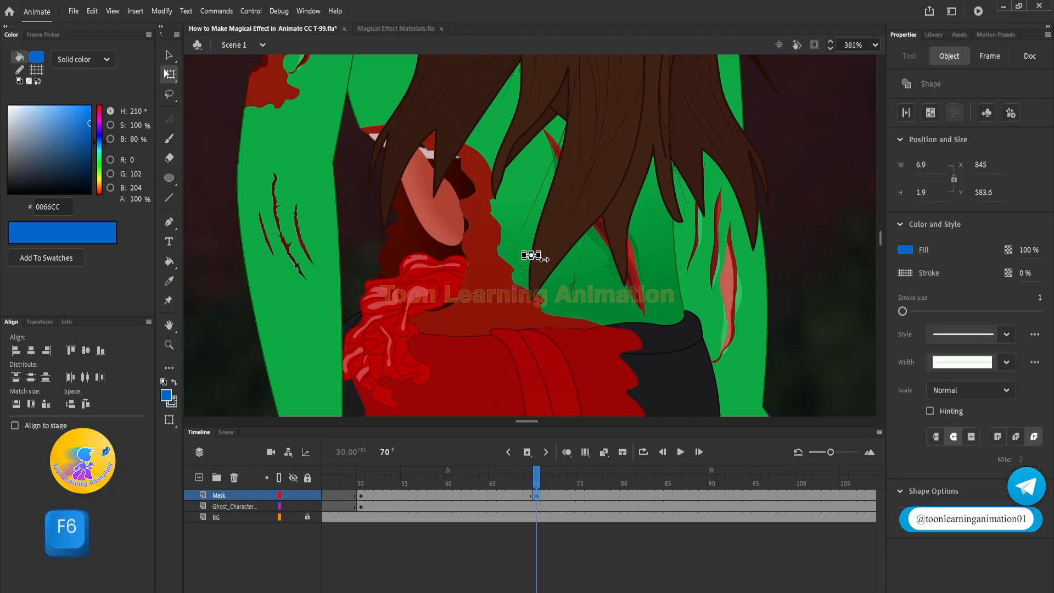
left_click_drag(541, 256, 876, 277)
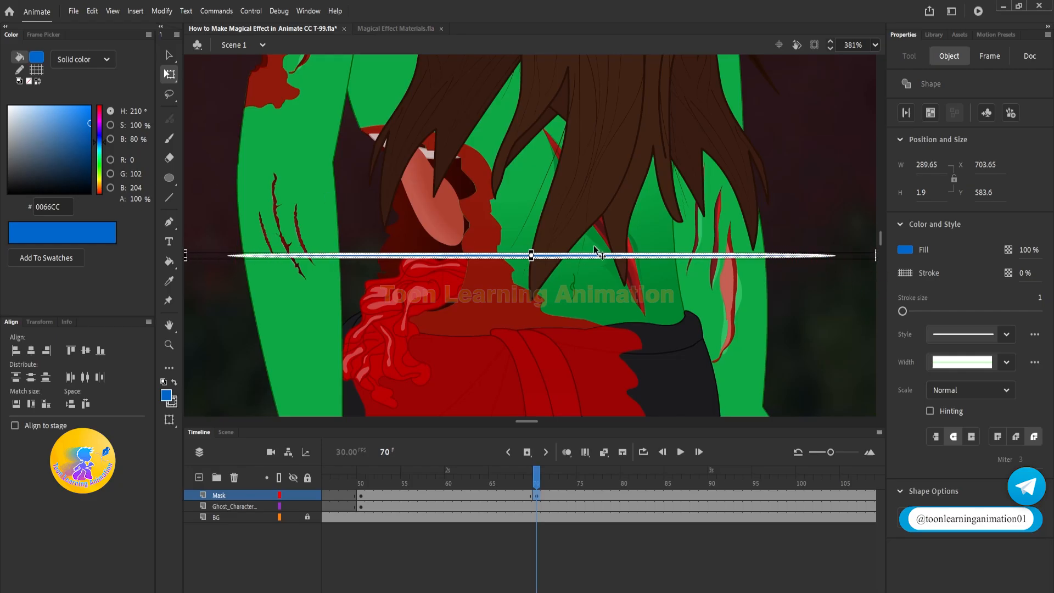
Widen the Mask layer's flat oval at frame 70 to about 372.85 px so it extends past both arms
scroll(630, 256, "down", 8, "ctrl")
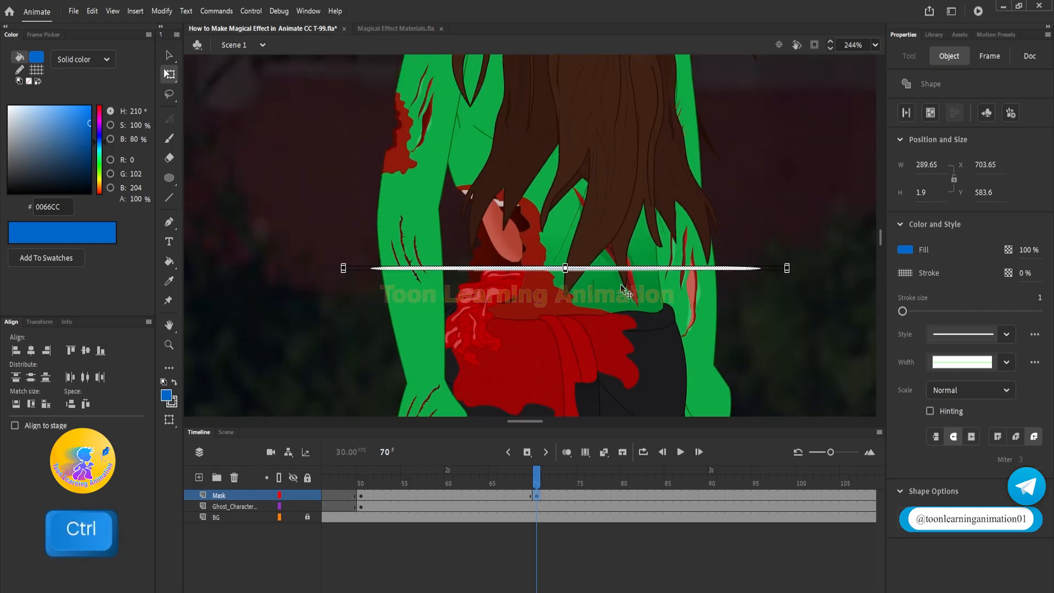
scroll(629, 326, "down", 3, "ctrl")
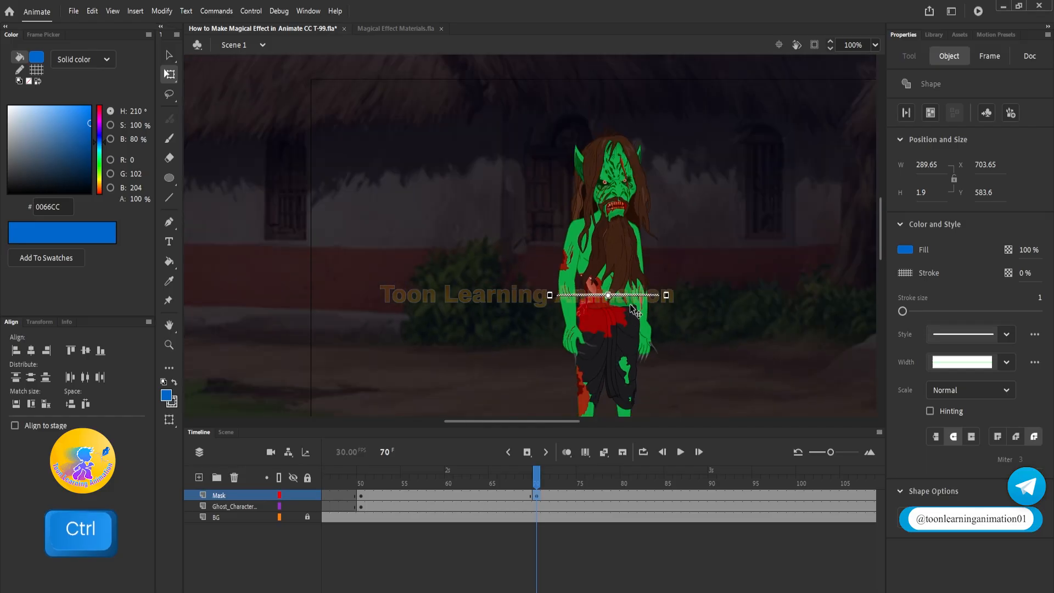
scroll(680, 293, "up", 3, "ctrl")
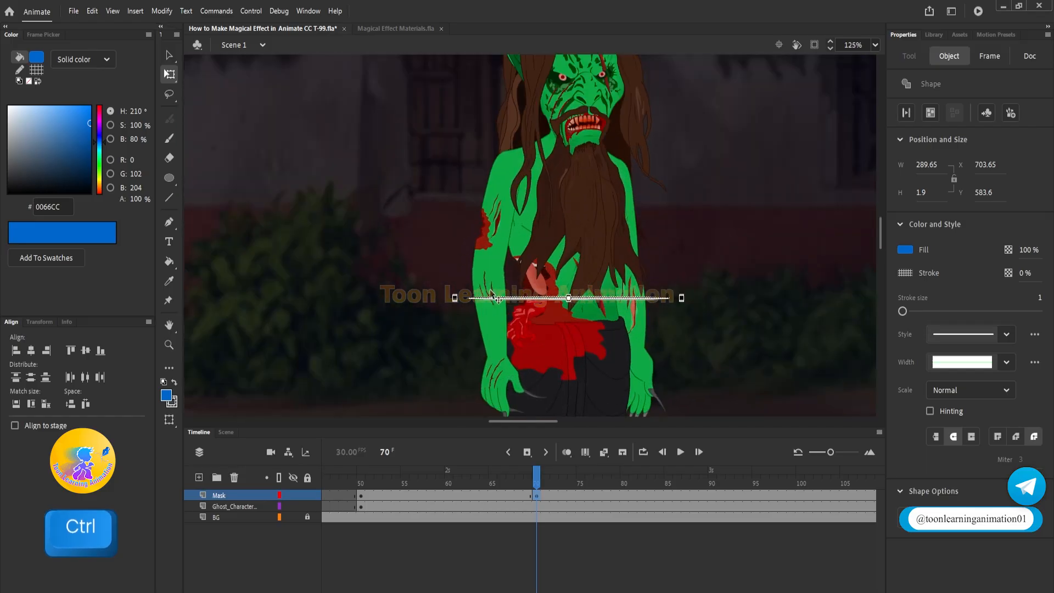
left_click_drag(455, 298, 415, 298)
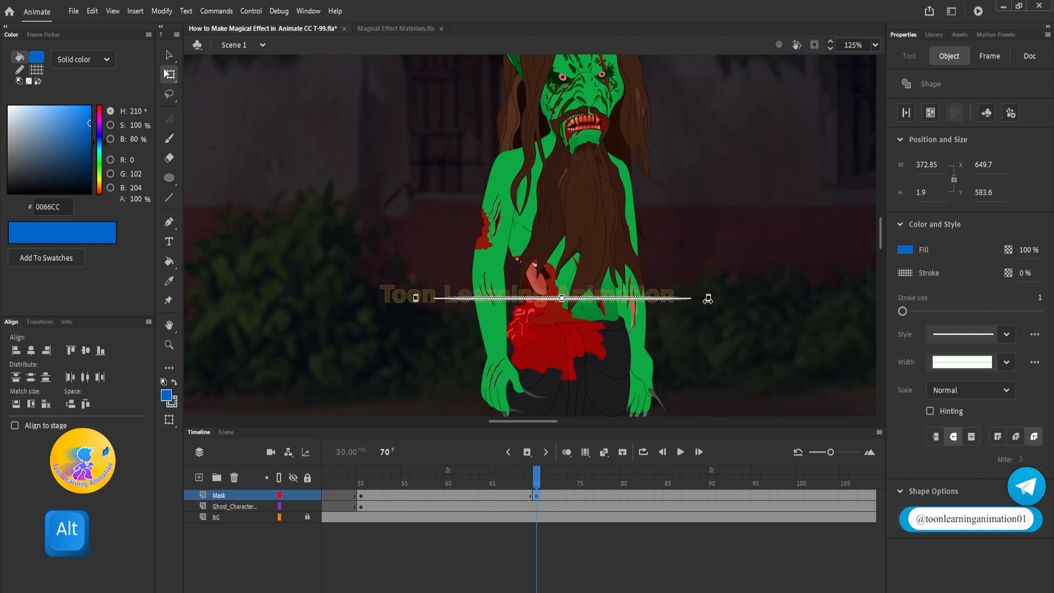
left_click(727, 338)
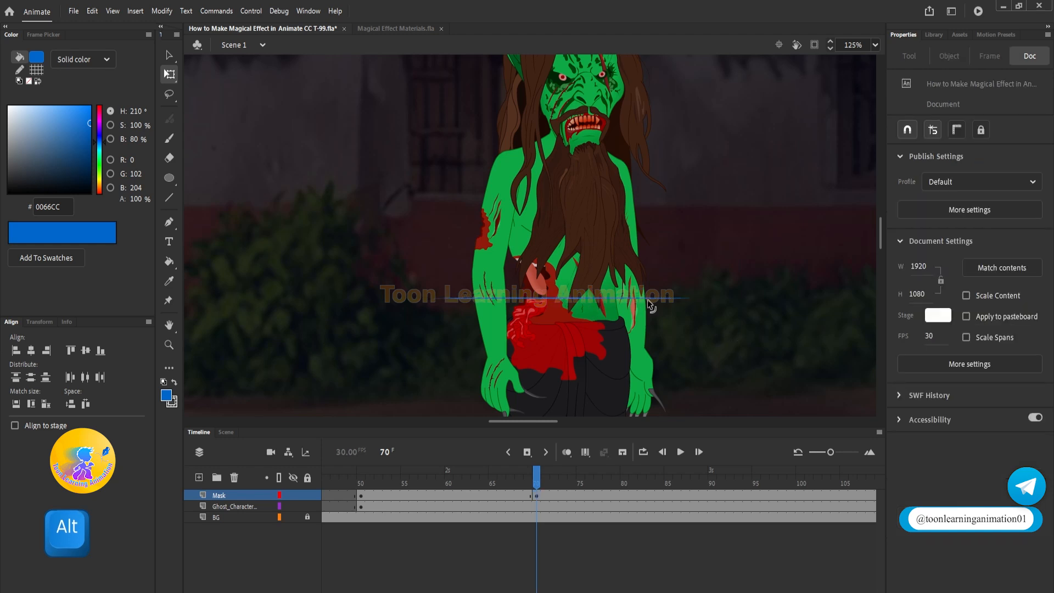
Thicken the frame 70 oval from its centre to a height of about 6.45 px
scroll(673, 297, "up", 5, "ctrl")
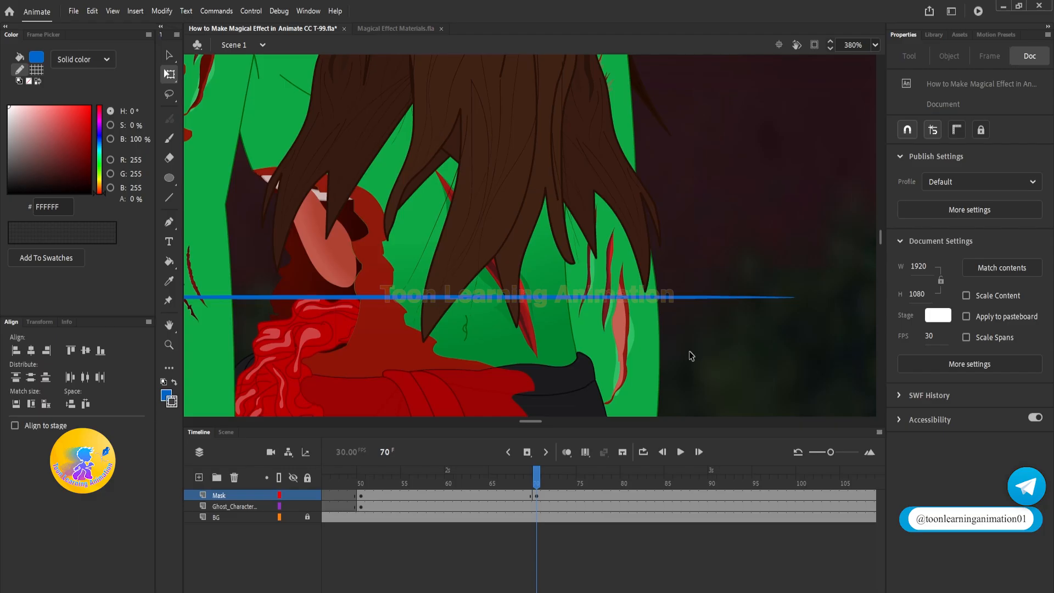
left_click(538, 496)
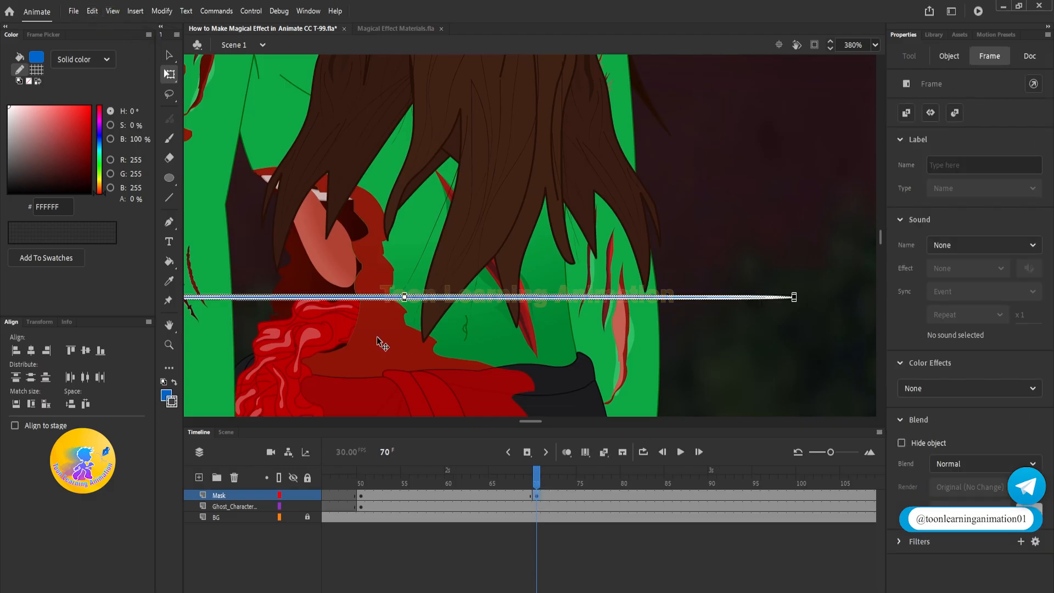
left_click(403, 297)
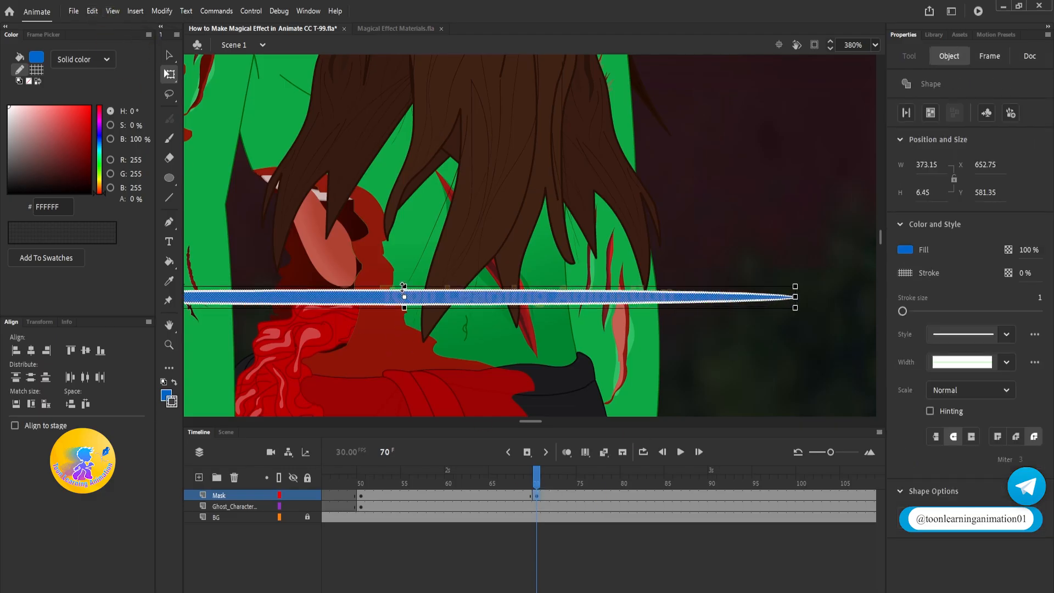
Create a shape tween on the Mask layer between frames 50 and 70 and scrub through the oval's growth
right_click(403, 494)
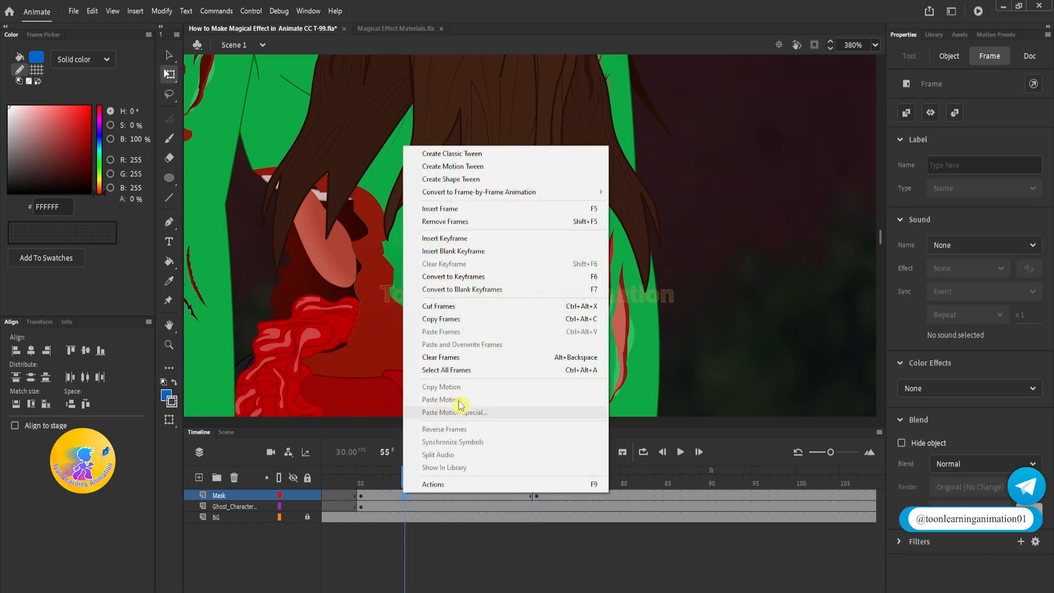
left_click(454, 179)
scroll(751, 308, "down", 3, "ctrl")
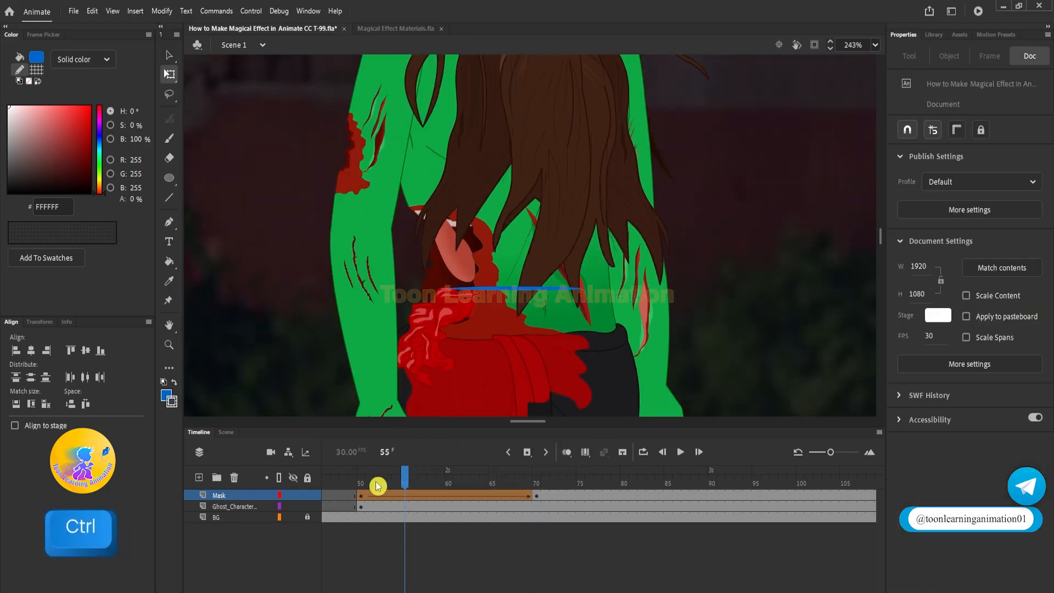
left_click_drag(367, 485, 537, 489)
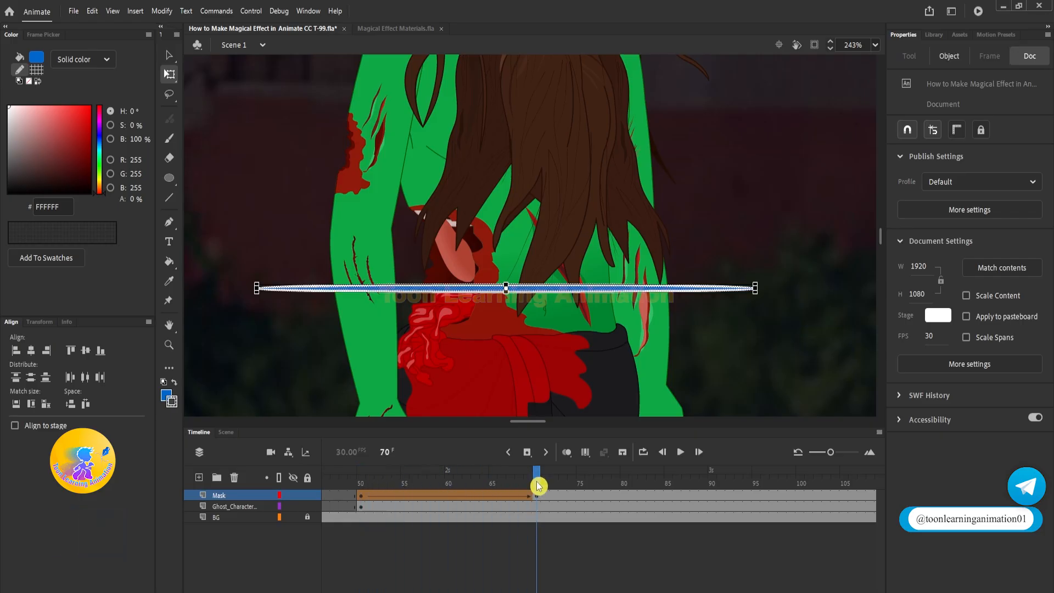
left_click(168, 56)
left_click(739, 237)
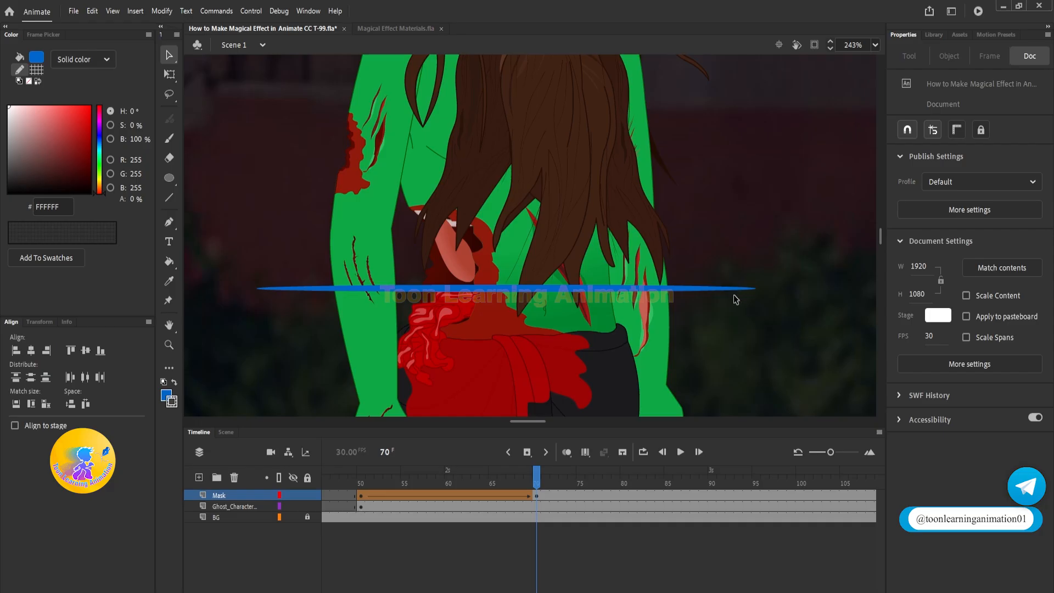
Turn the Mask layer into a mask over the ghost layer and preview the reveal between frames 50 and 70
right_click(231, 495)
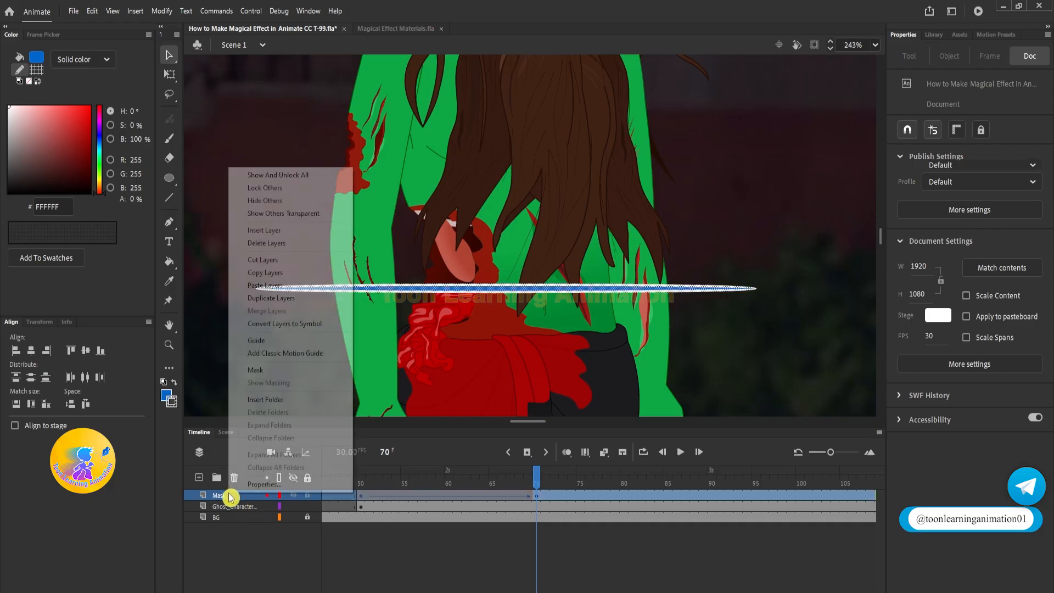
left_click(266, 373)
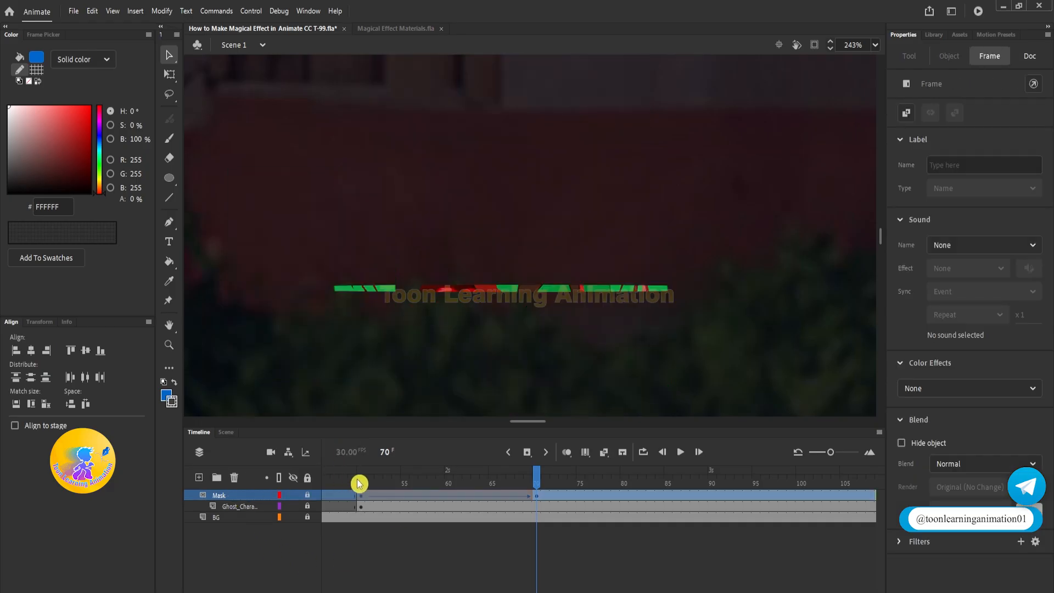
left_click(361, 482)
left_click_drag(361, 482, 537, 489)
left_click(473, 299)
left_click(354, 485)
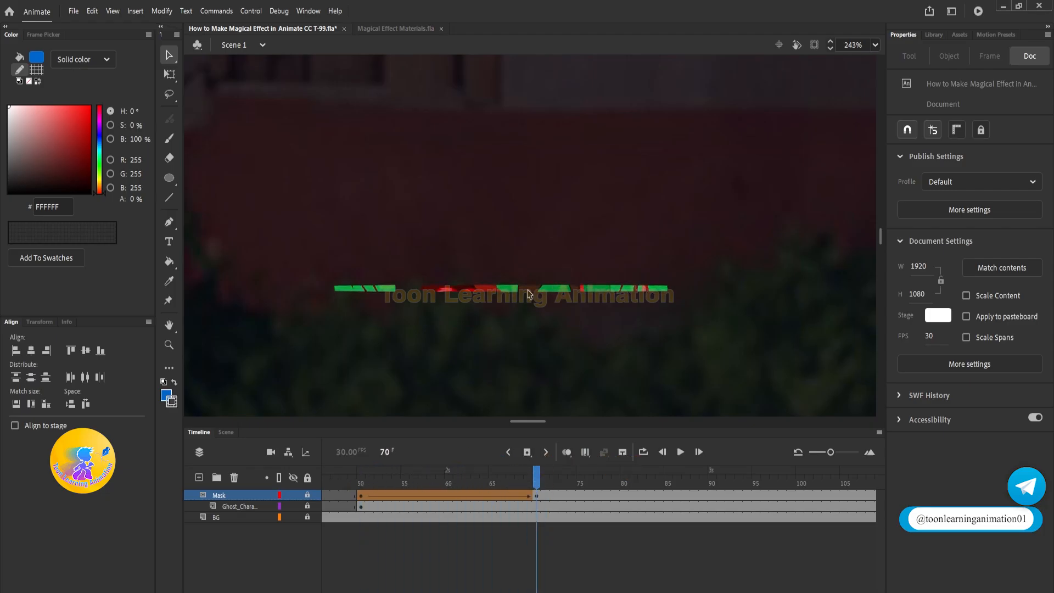
scroll(546, 289, "down", 4)
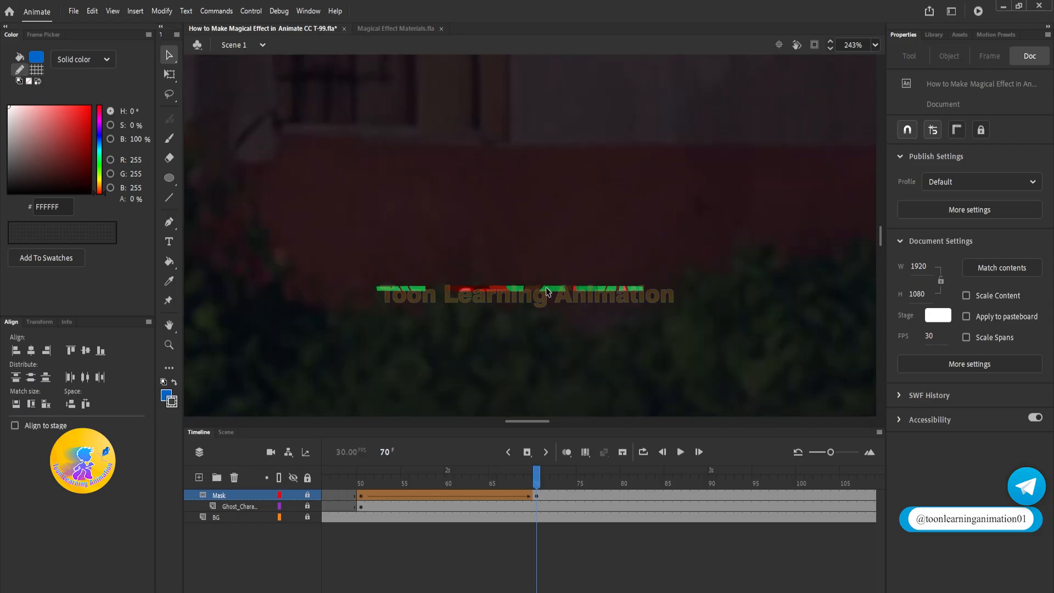
scroll(548, 291, "down", 3)
scroll(547, 312, "up", 2)
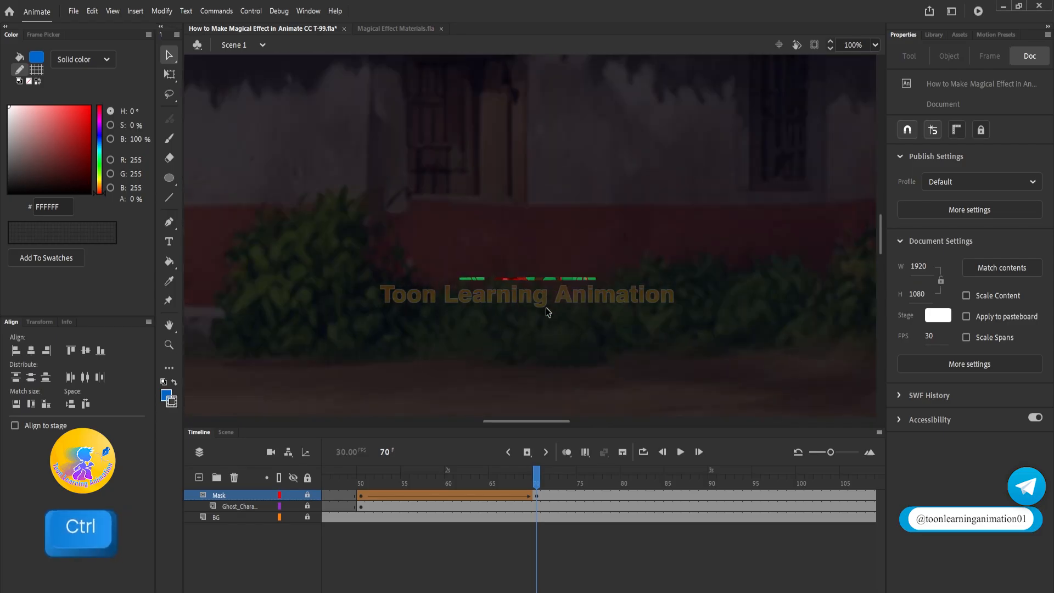
Unlock the Mask layer, delete the oval's outline at frame 70, and set the stroke of the frame 50 oval to none
left_click(307, 495)
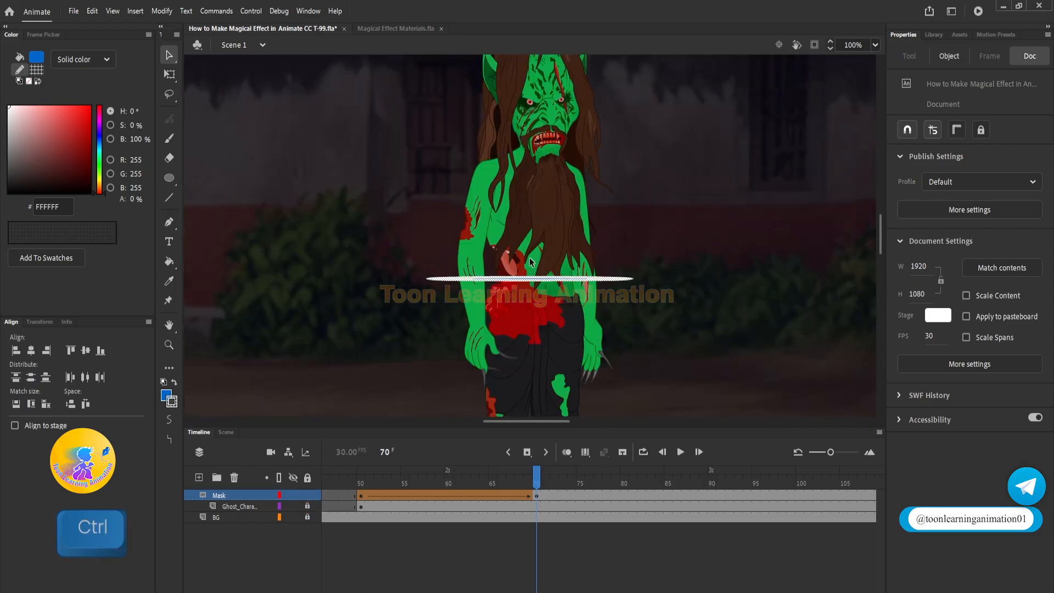
left_click(629, 282)
key("Delete")
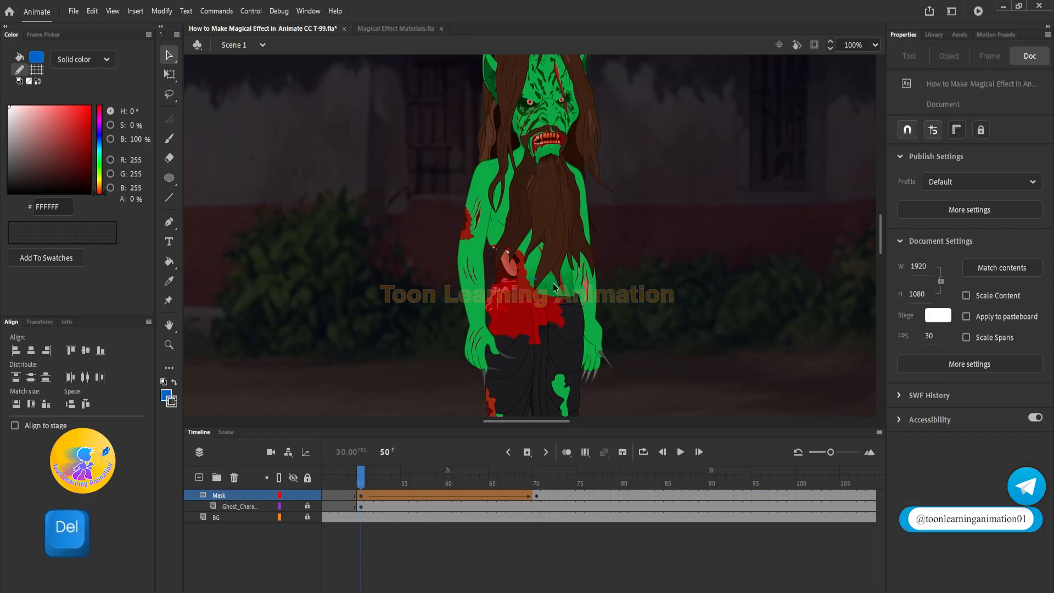
left_click(533, 279)
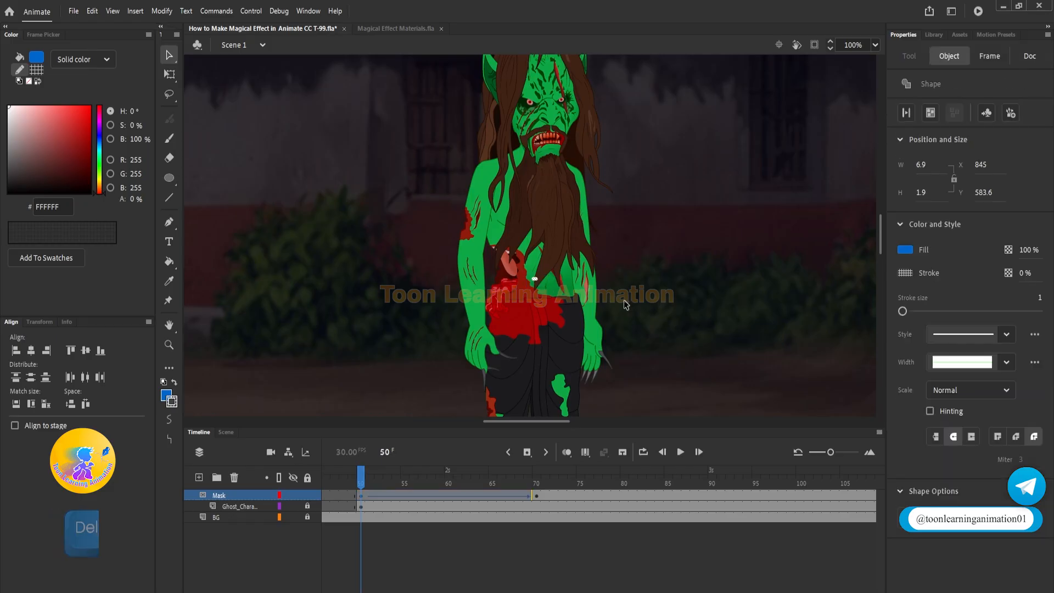
left_click(905, 274)
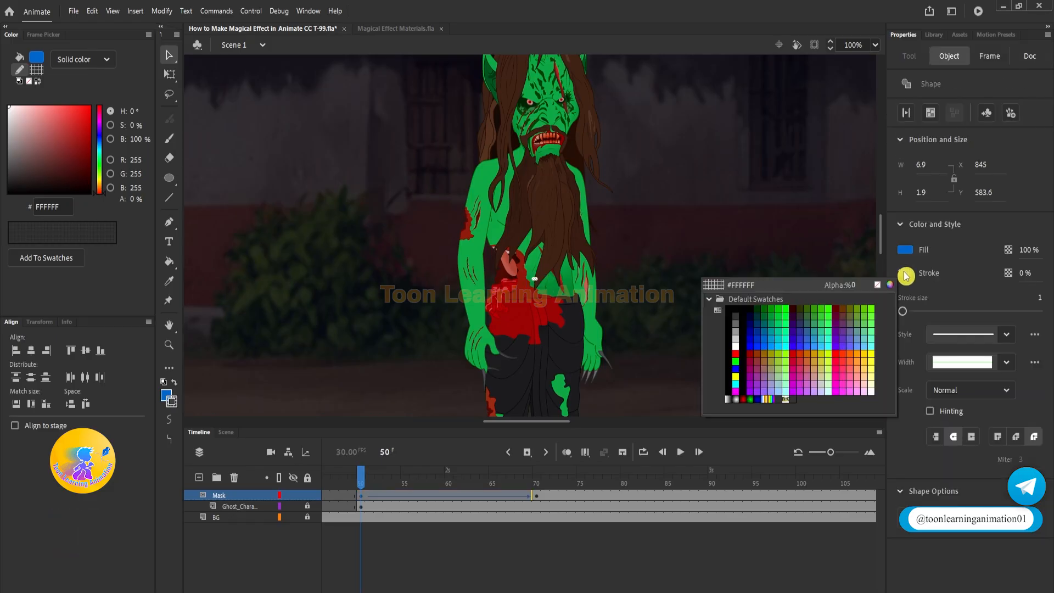
left_click(878, 285)
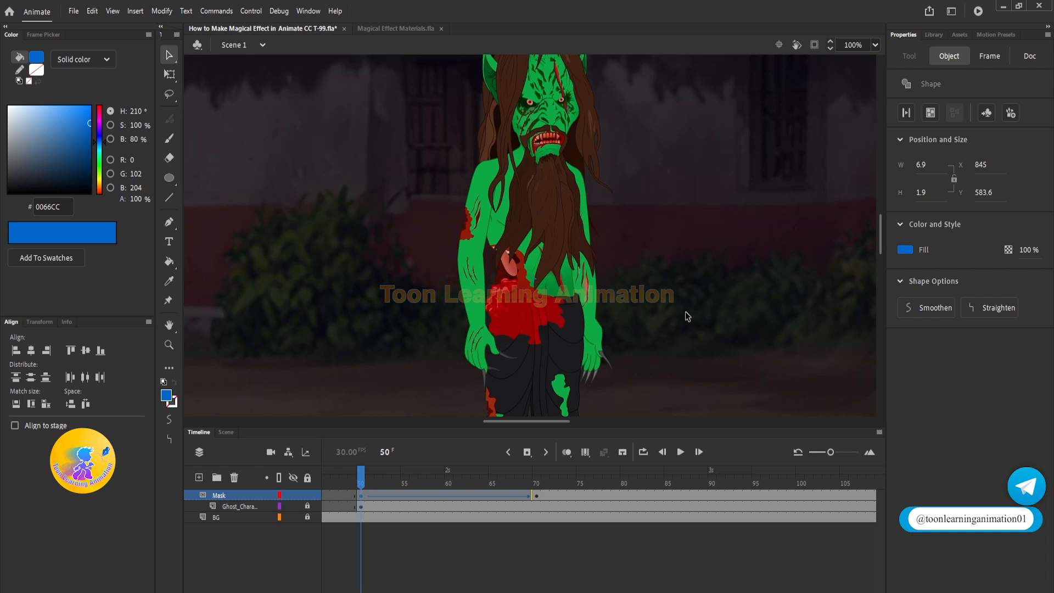
Insert keyframes on the Mask layer at frames 71 and 95
left_click(544, 496)
key("F6")
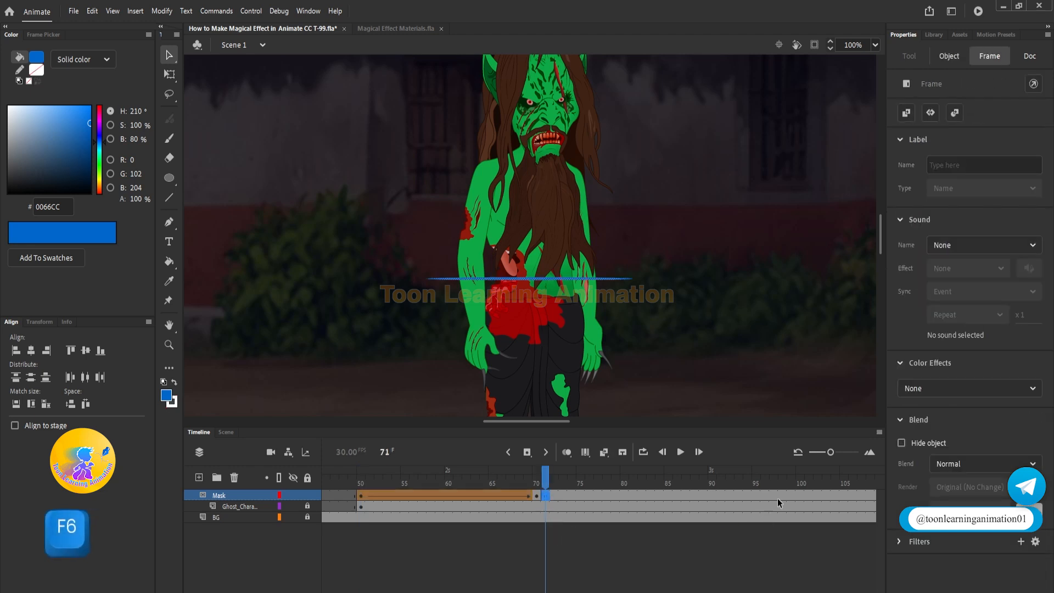
left_click(755, 495)
key("F6")
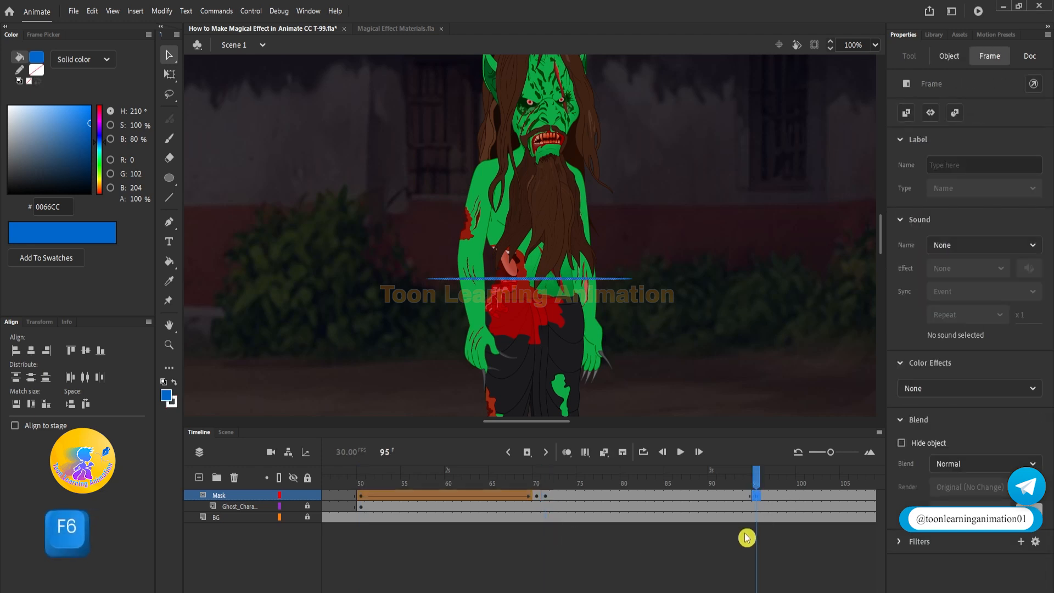
Stretch the frame 95 oval vertically to about 1004.4 px and check how far it covers the ghost's feet
left_click(170, 74)
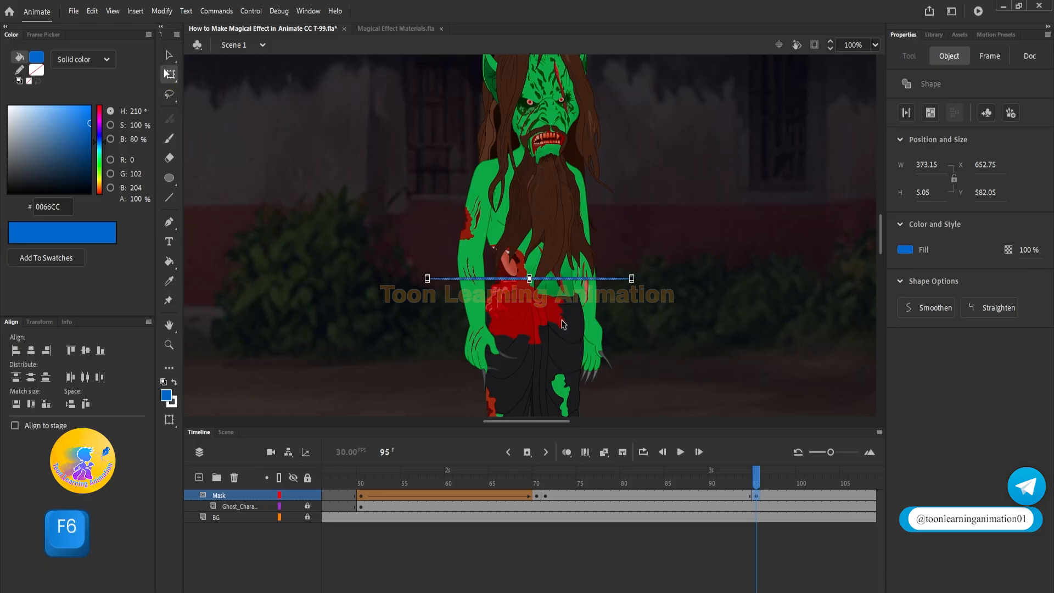
scroll(530, 289, "up", 8)
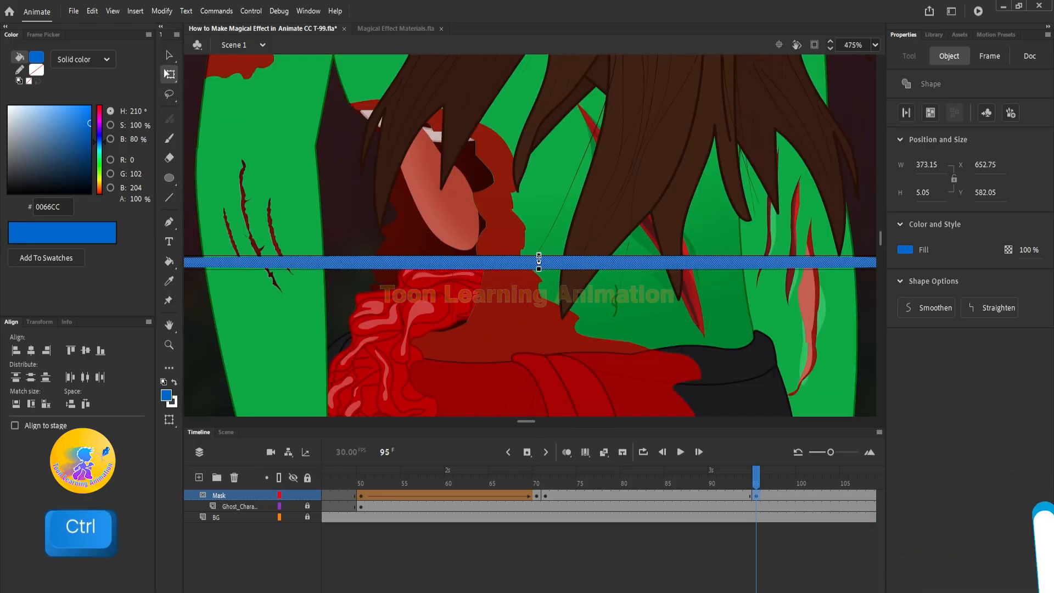
left_click_drag(541, 258, 544, 77)
scroll(553, 231, "down", 10)
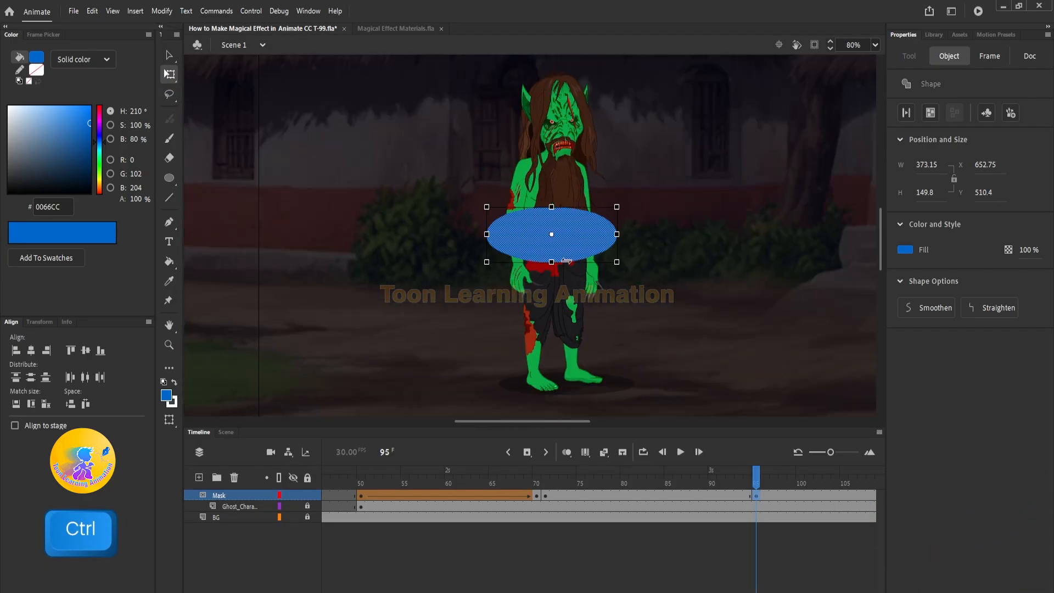
left_click_drag(558, 262, 555, 364)
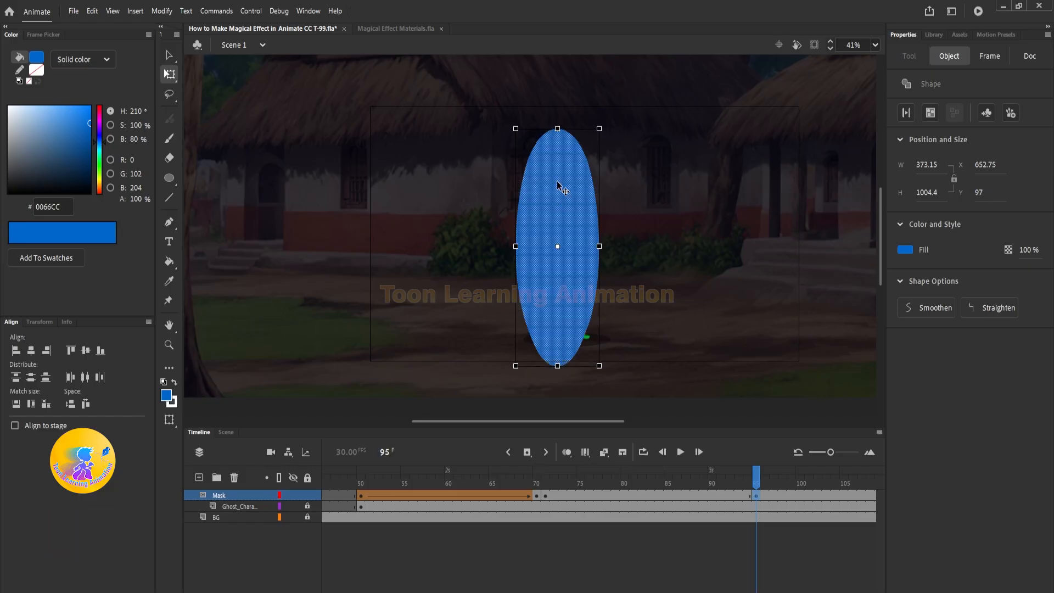
scroll(558, 187, "up", 3)
key("space")
left_click_drag(692, 321, 667, 152)
scroll(568, 301, "up", 3)
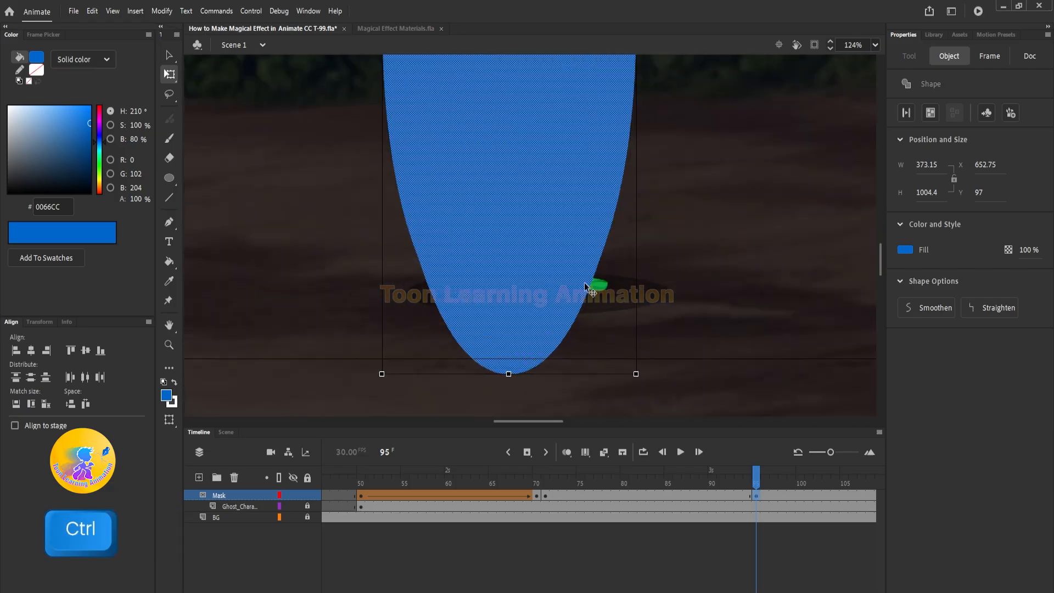
left_click(670, 309)
Create a shape tween on the Mask layer between frames 71 and 95 and scrub through the vertical expansion
left_click(169, 55)
scroll(564, 364, "down", 3)
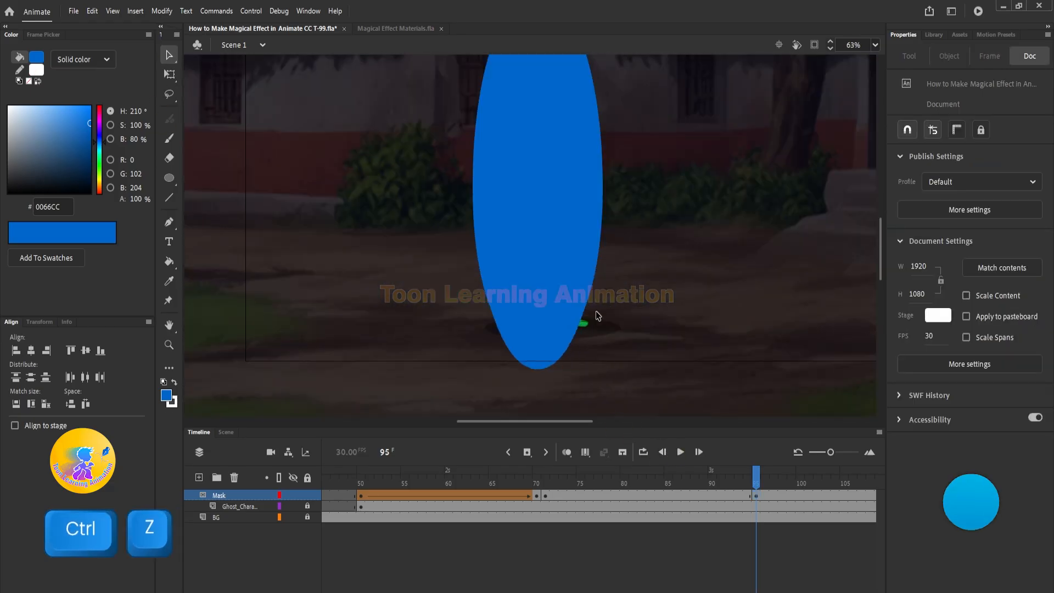
left_click(563, 308)
right_click(590, 494)
left_click(509, 391)
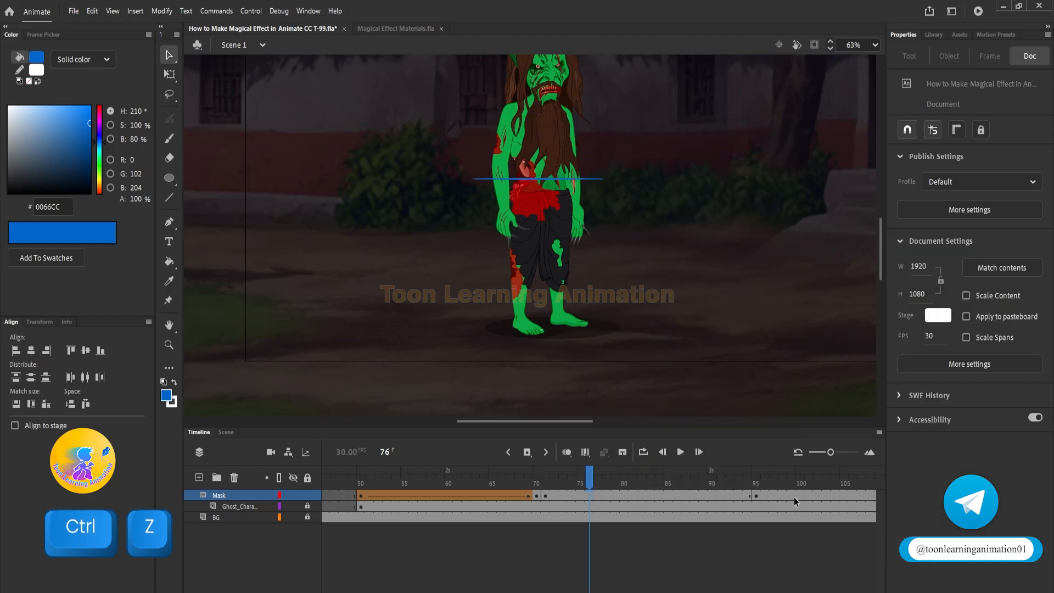
left_click(757, 478)
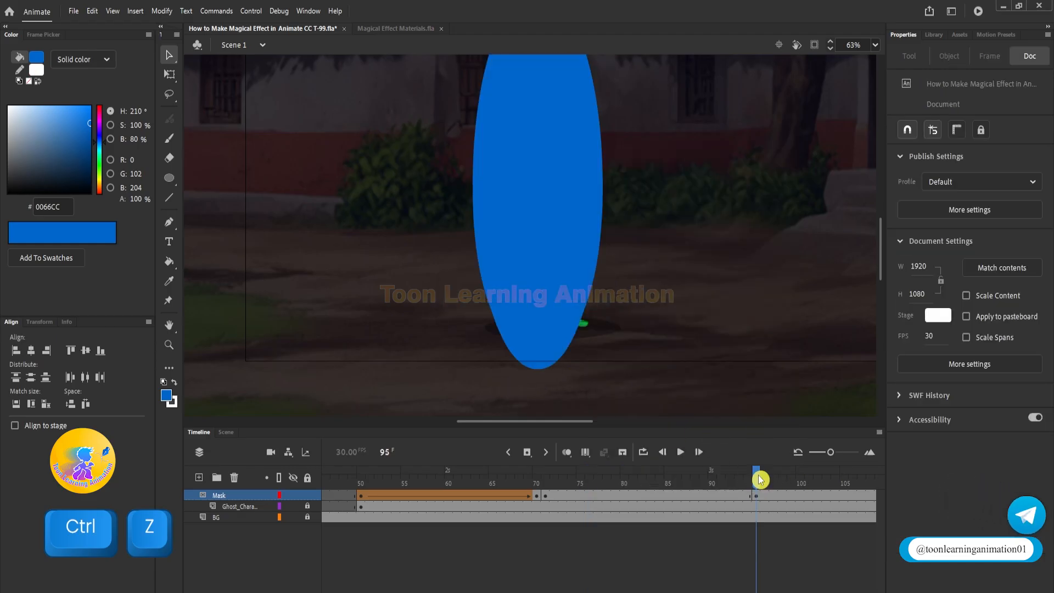
right_click(601, 493)
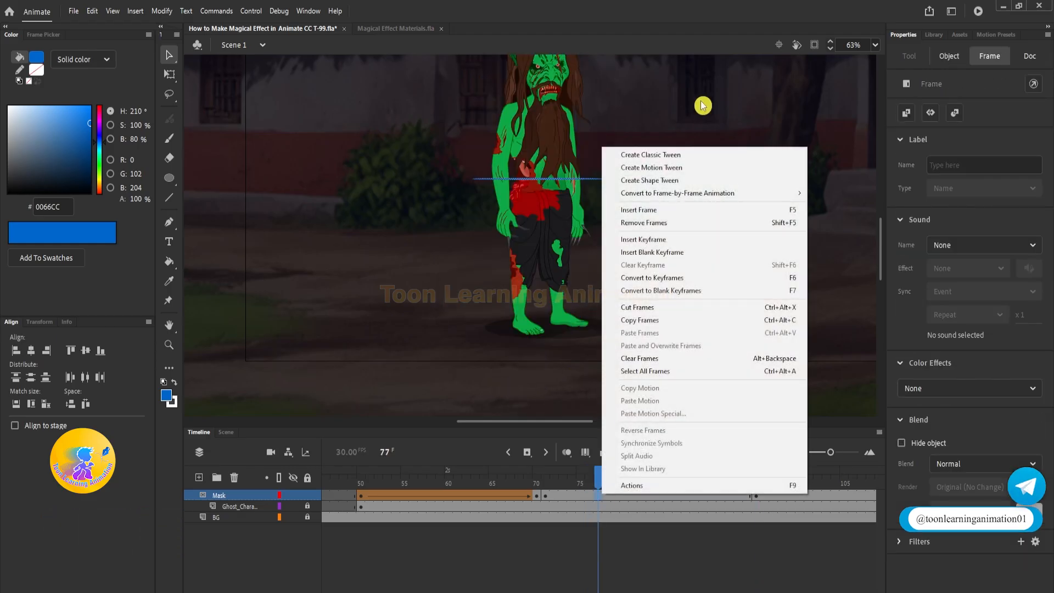
left_click(665, 180)
left_click_drag(537, 477, 757, 499)
left_click(596, 361)
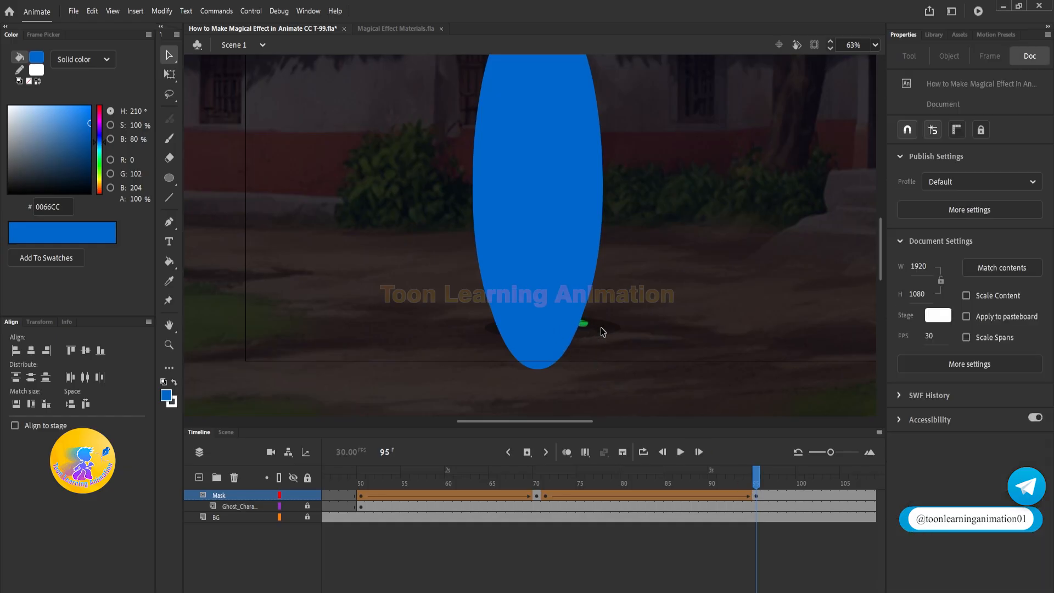
left_click(547, 487)
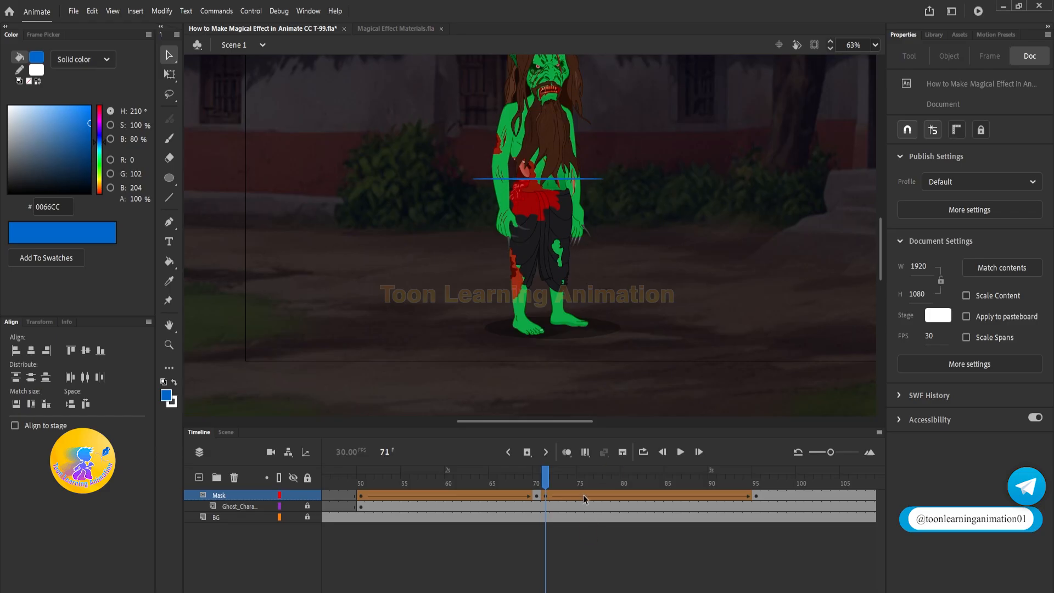
Insert a keyframe at frame 77 on the Mask layer and deselect the oval
left_click(595, 493)
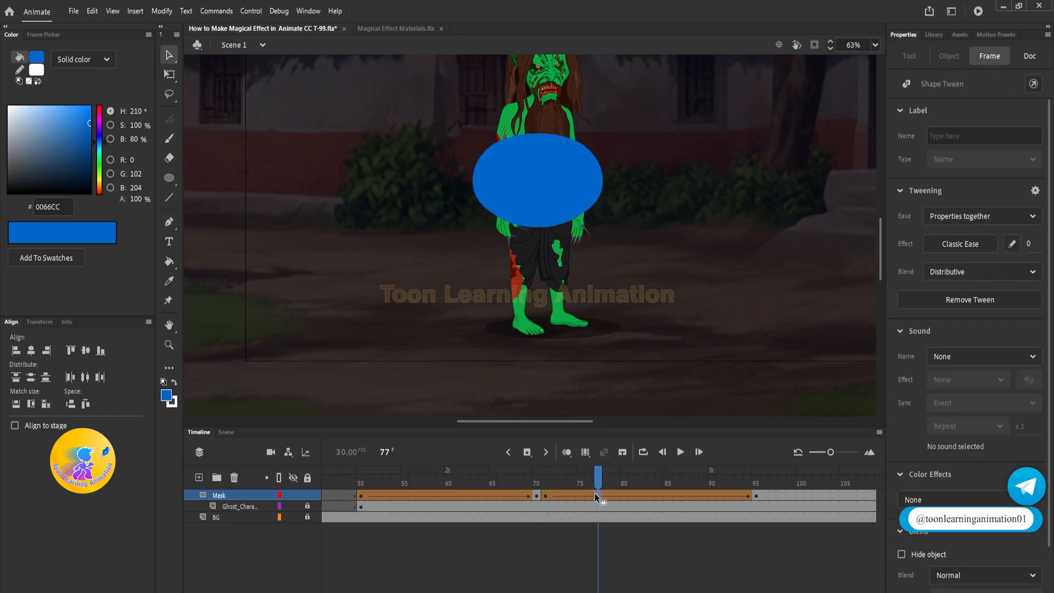
key("F6")
key("space")
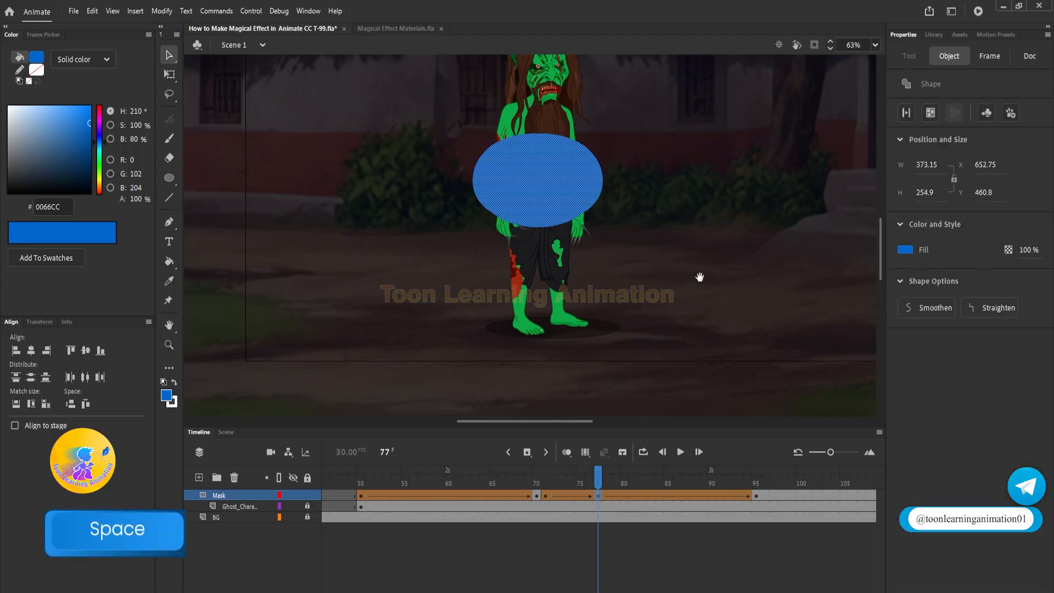
scroll(643, 178, "up", 3)
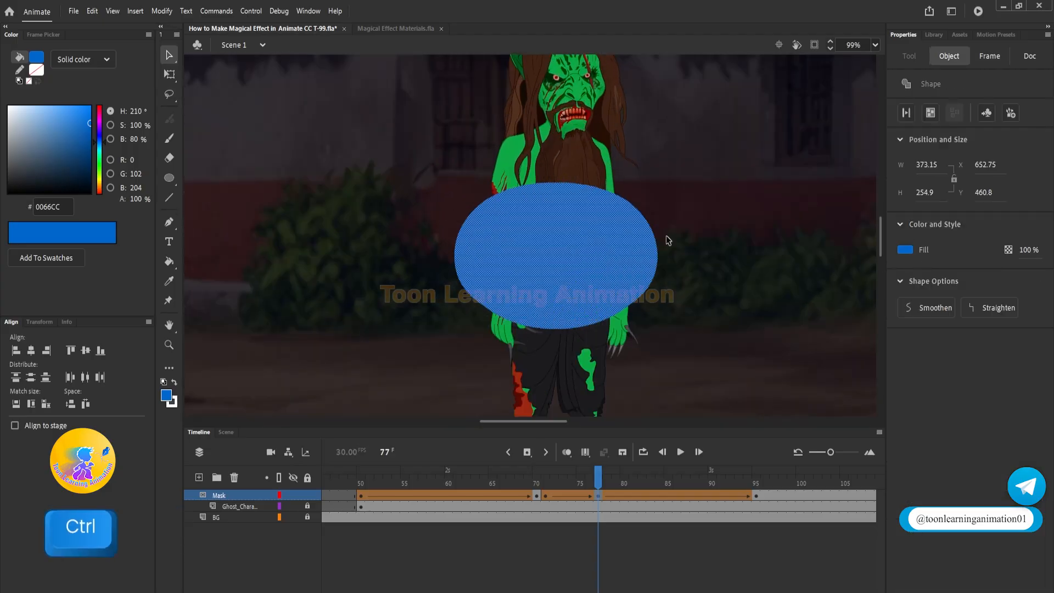
left_click(550, 334)
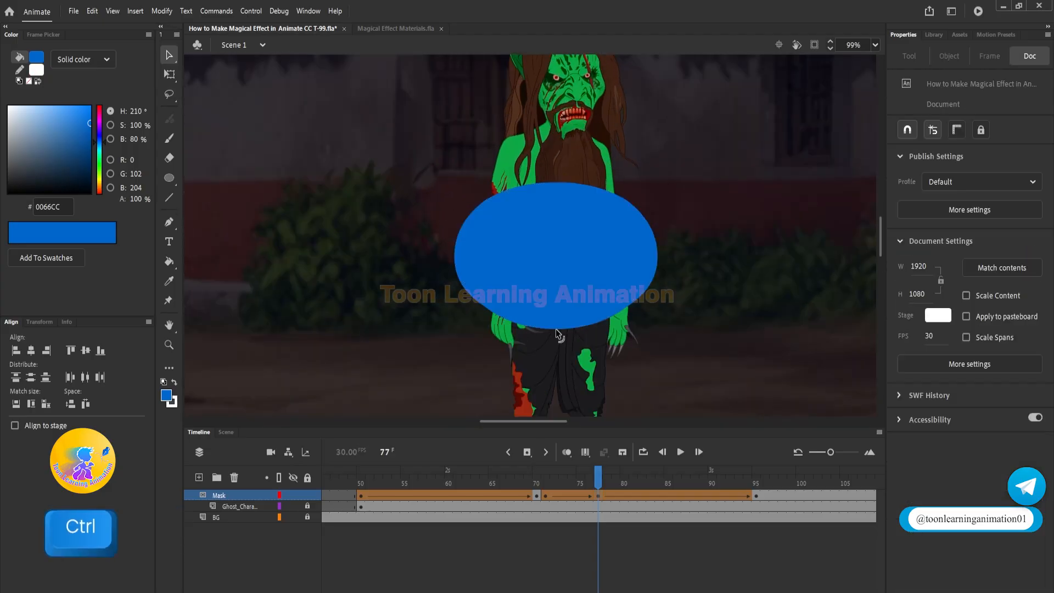
Reshape the upper edge of the frame 77 oval into a row of notches and peaks across its full width
scroll(483, 199, "up", 3)
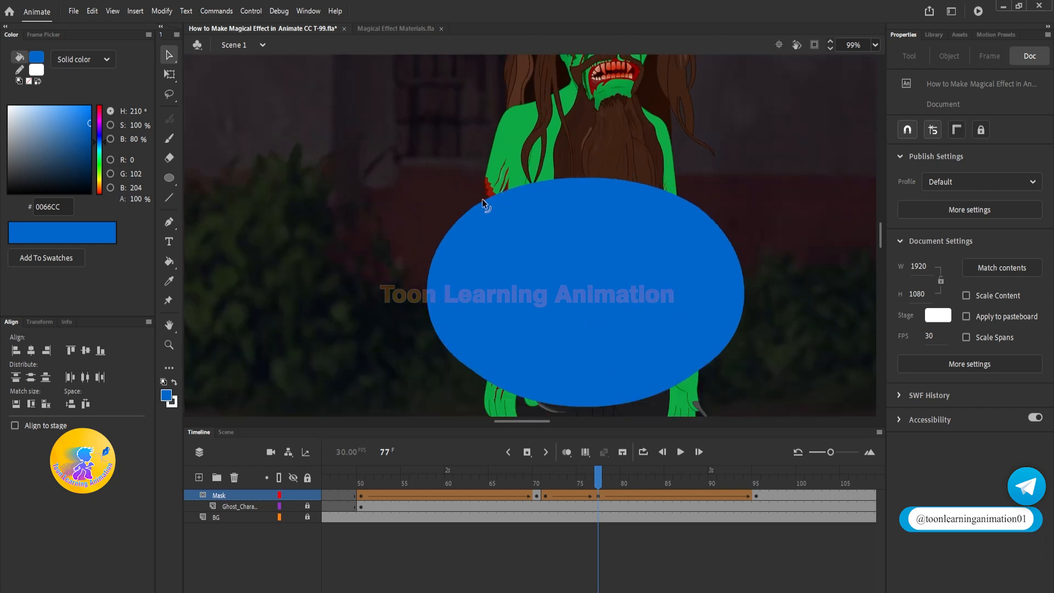
left_click_drag(485, 200, 490, 240)
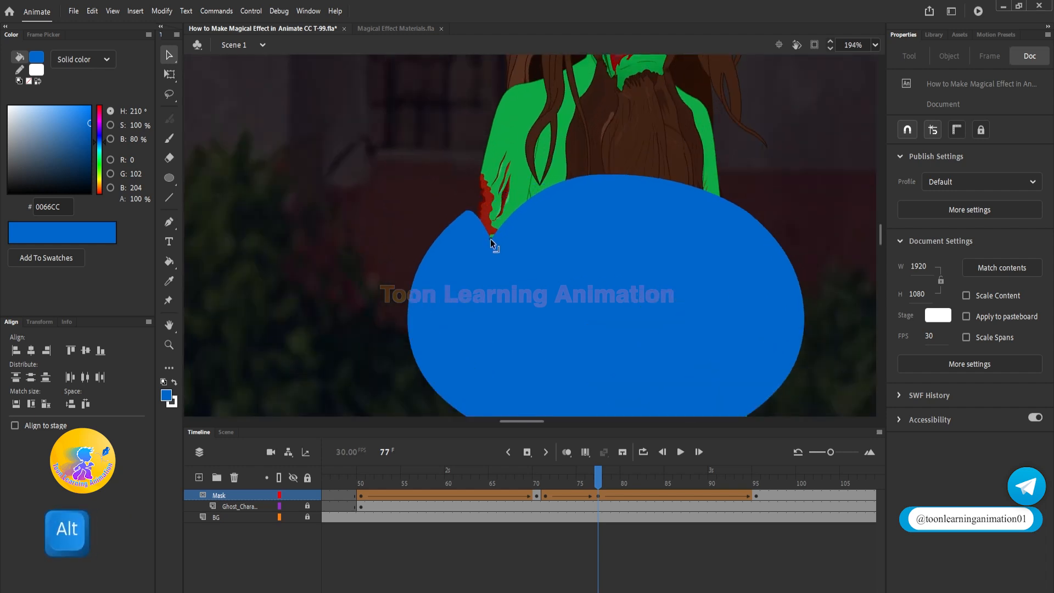
left_click_drag(533, 194, 526, 242)
left_click_drag(569, 189, 571, 250)
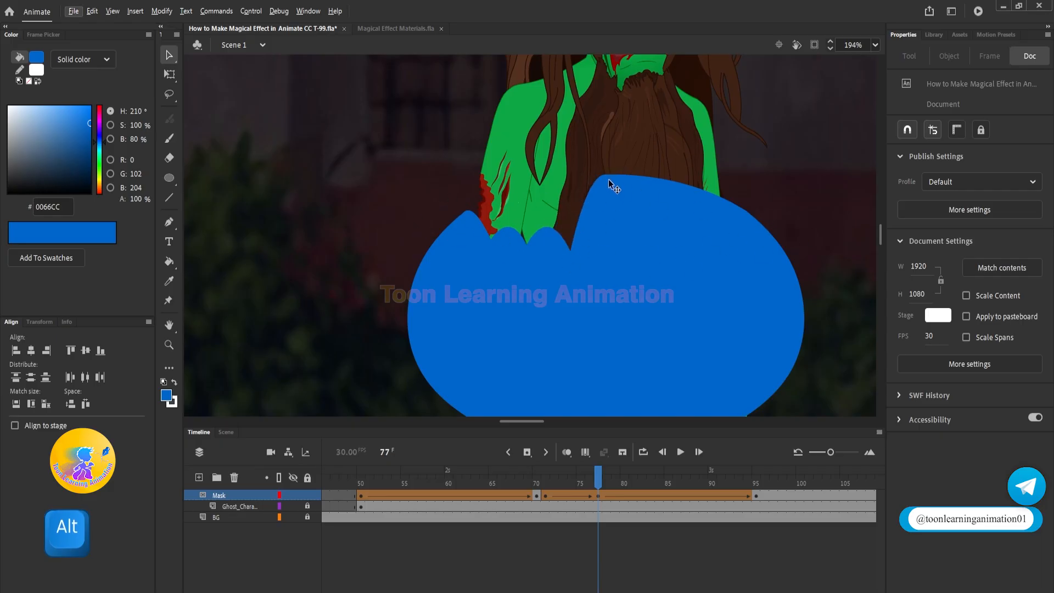
left_click_drag(612, 176, 611, 234)
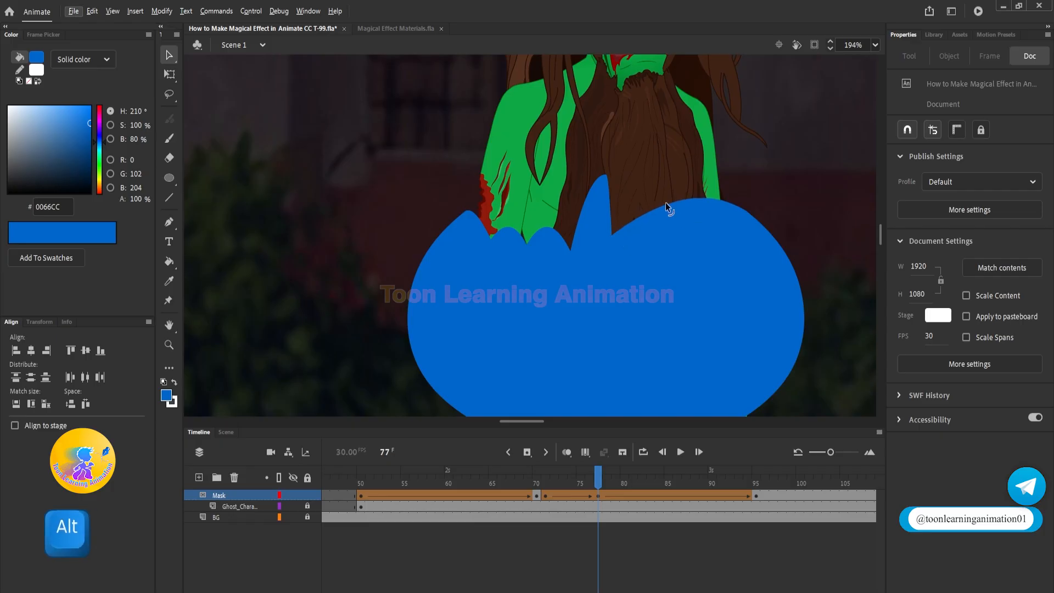
left_click_drag(666, 203, 668, 239)
left_click_drag(714, 204, 767, 221)
left_click_drag(481, 222, 486, 199)
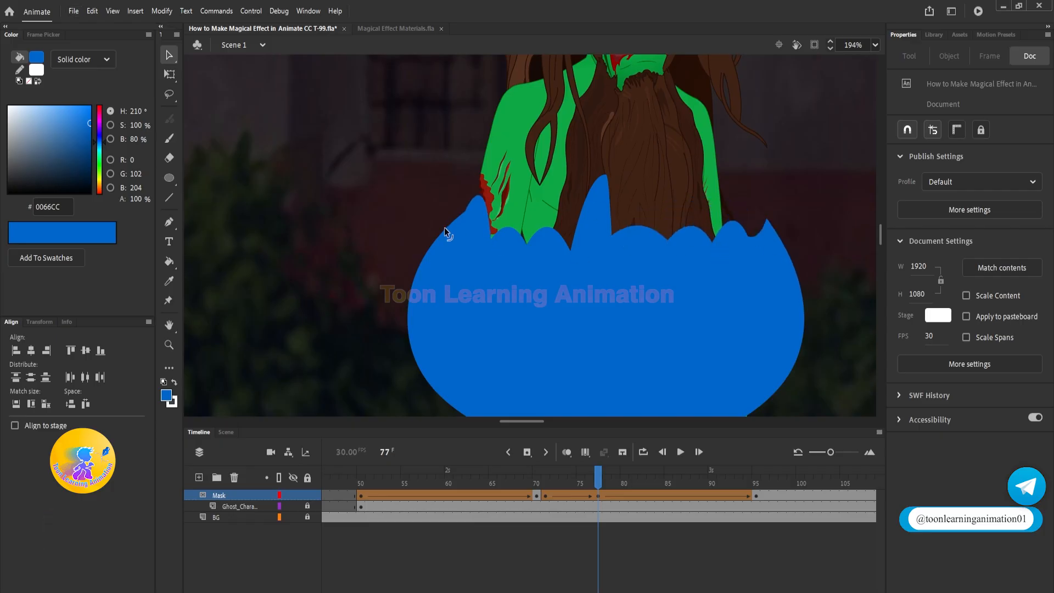
Refine the upper edge of the frame 77 mask into taller, uneven spikes with deeper gaps, undoing the accidental move of the whole shape
key("ctrl+z")
key("ctrl+z")
key("ctrl+z")
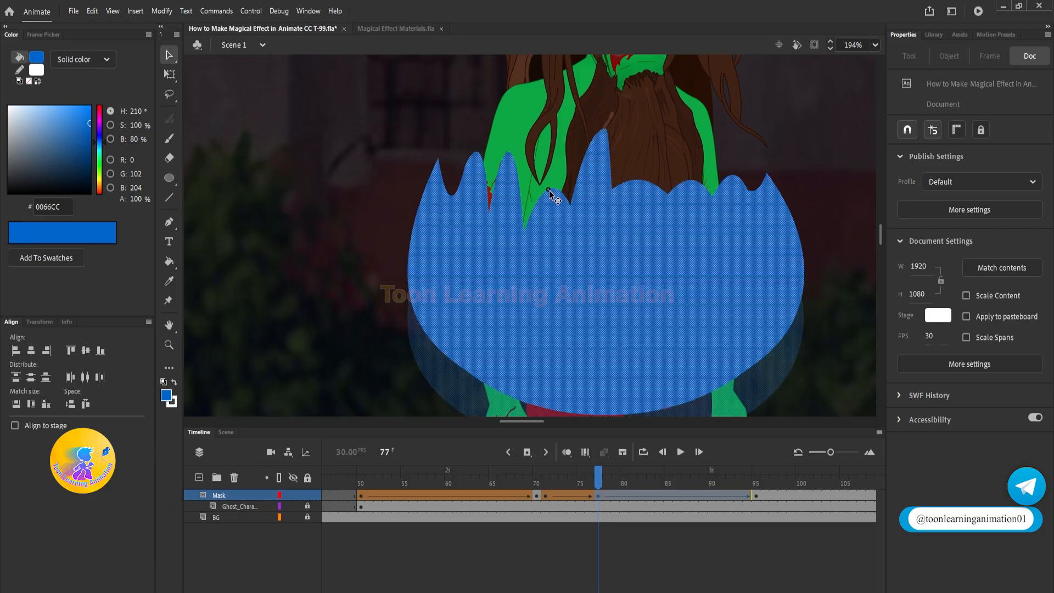
key("ctrl+z")
key("ctrl+z")
key("ctrl+z")
key("ctrl+z")
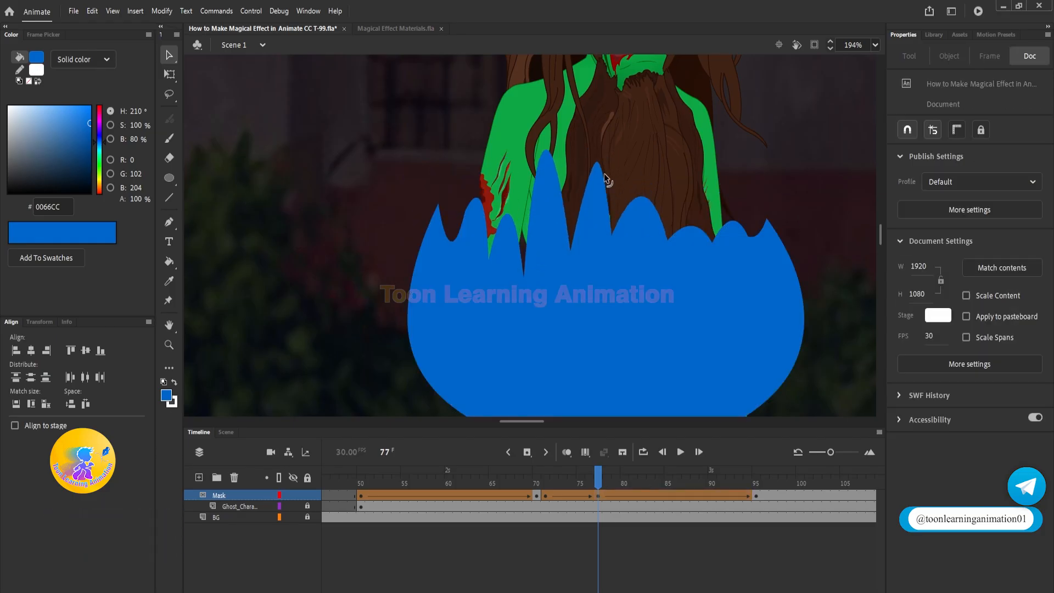
key("ctrl+y")
key("ctrl+y")
key("ctrl+y")
key("ctrl+y")
key("ctrl+y")
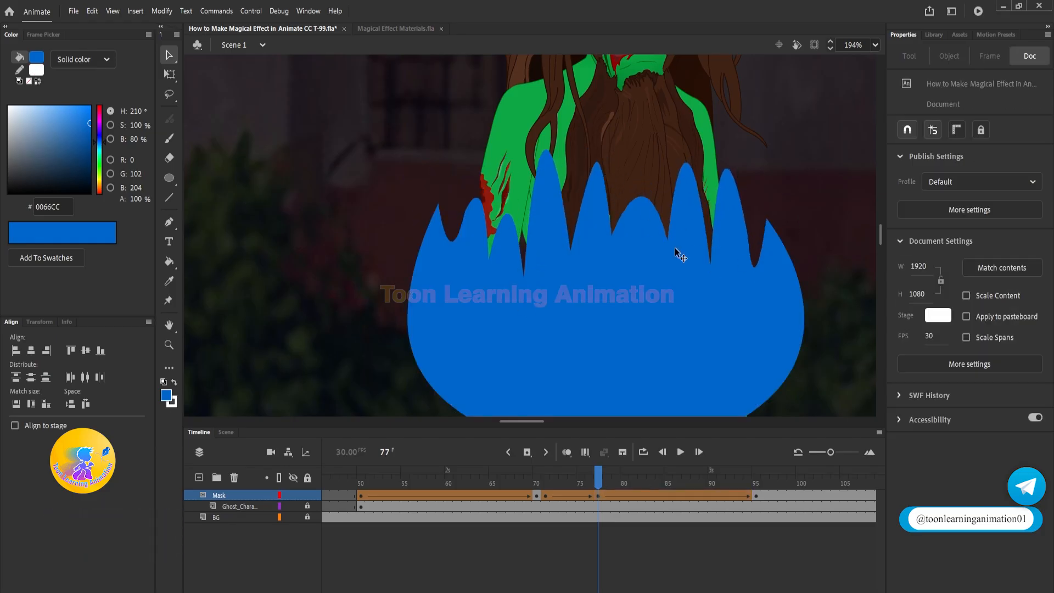
left_click_drag(788, 248, 777, 195, "alt")
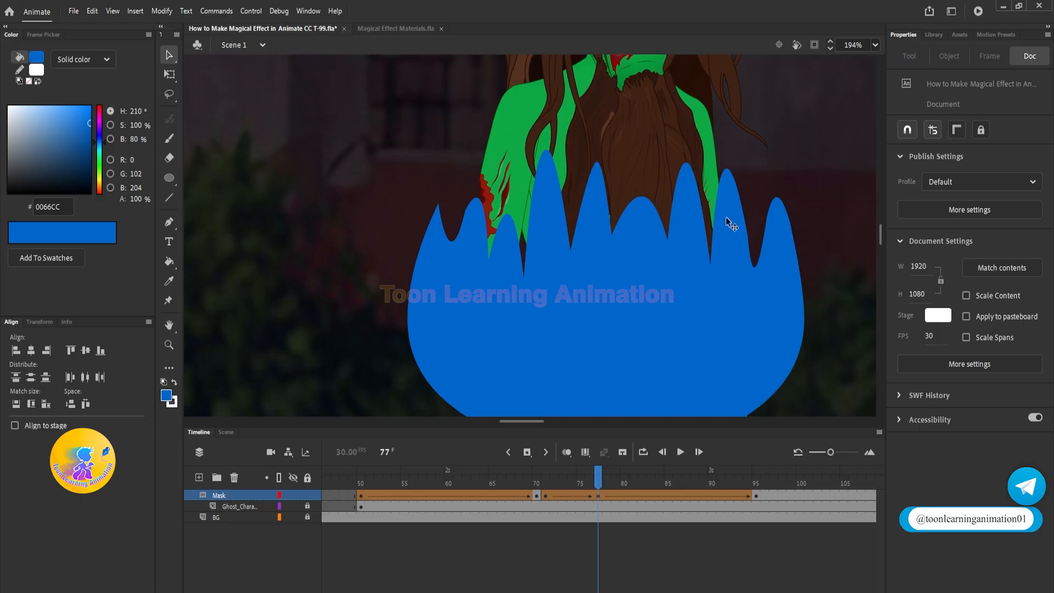
Reshape the lower edge of the frame 77 mask into jagged downward points separated by deep notches
left_click_drag(694, 353, 694, 214)
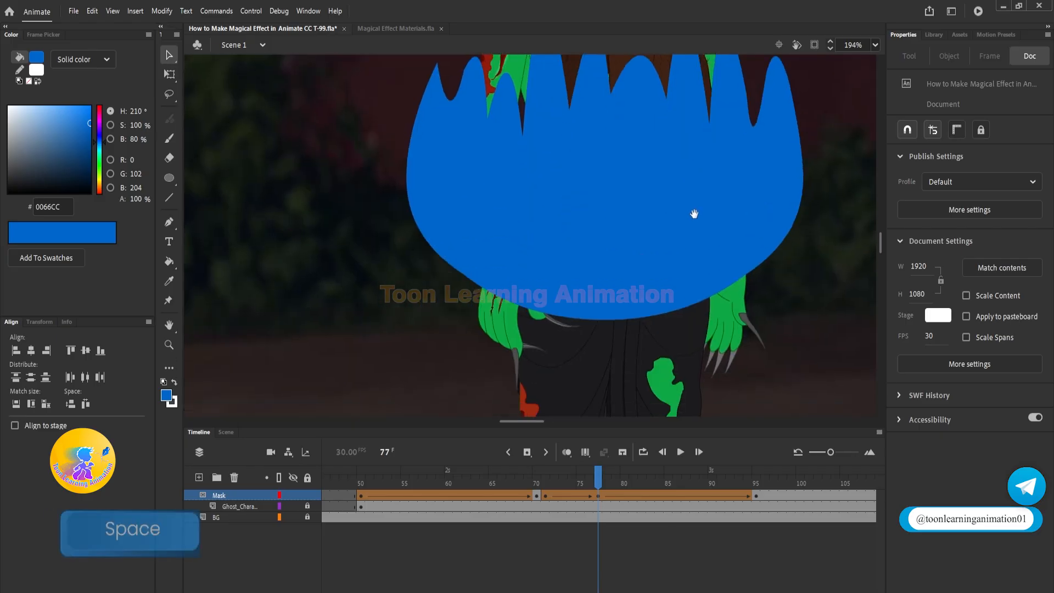
left_click_drag(448, 269, 472, 281, "alt")
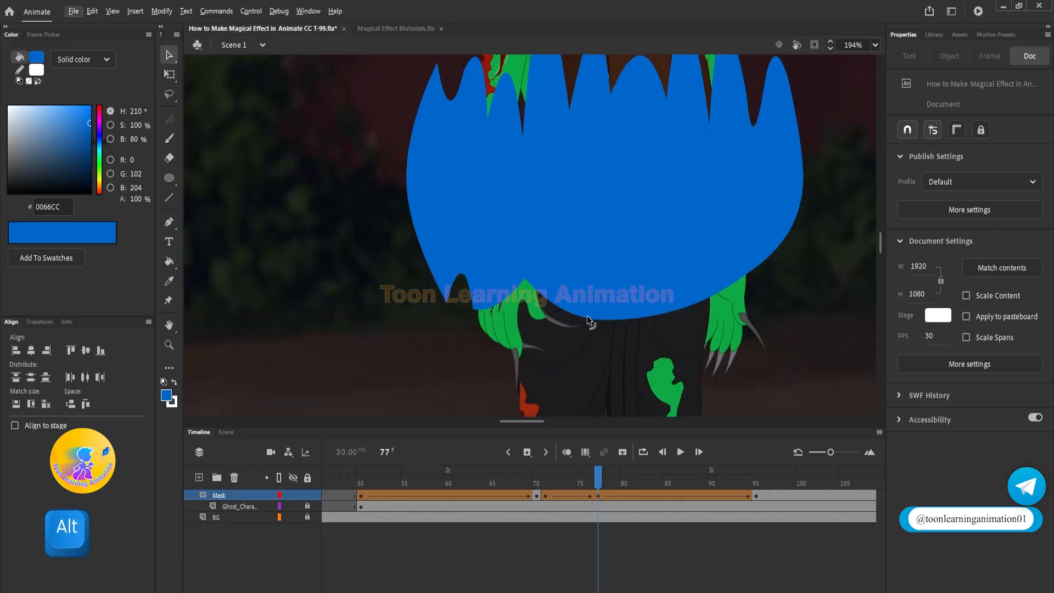
left_click_drag(588, 318, 615, 289, "alt")
left_click_drag(693, 279, 754, 250, "alt")
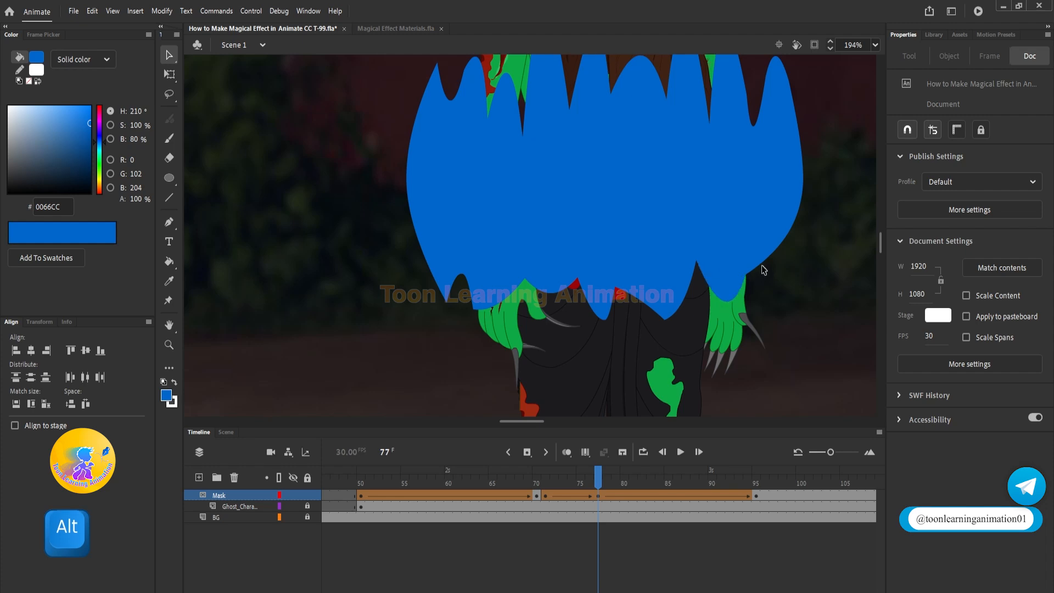
left_click_drag(638, 294, 639, 272, "alt")
key("ctrl+z")
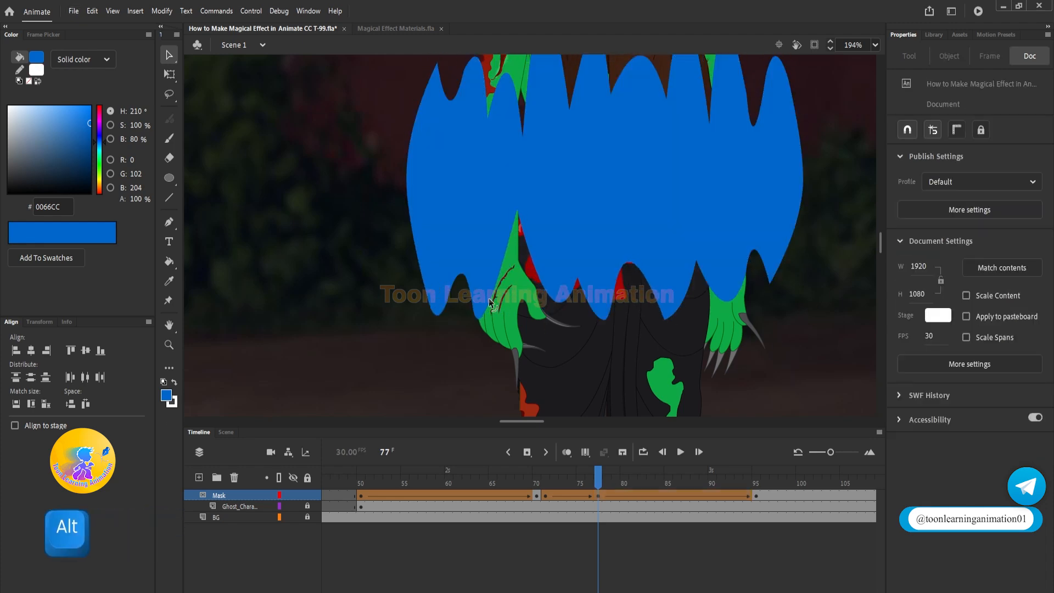
left_click_drag(523, 282, 516, 213, "alt")
left_click_drag(626, 265, 626, 204, "alt")
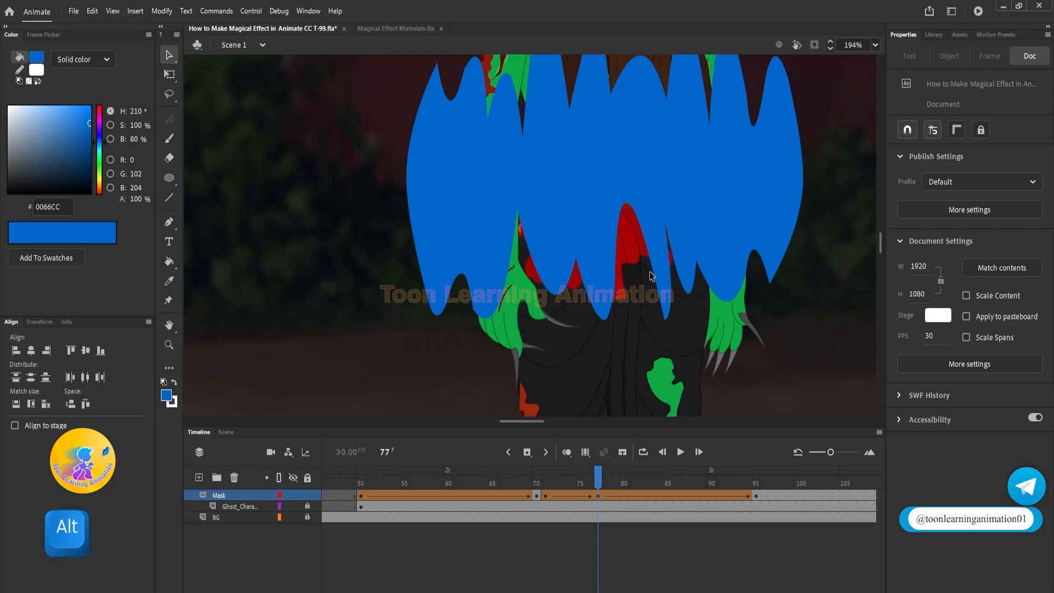
left_click_drag(650, 271, 653, 335, "alt")
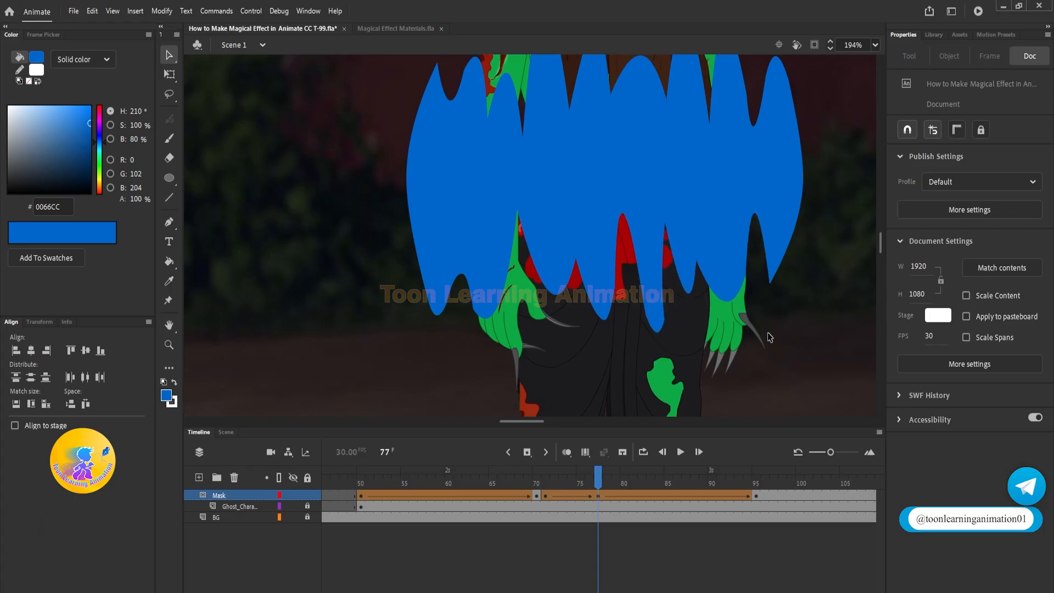
Scrub from frame 71 to frame 76 to check how the flat oval grows into the jagged shape
scroll(511, 324, "down", 3, "ctrl")
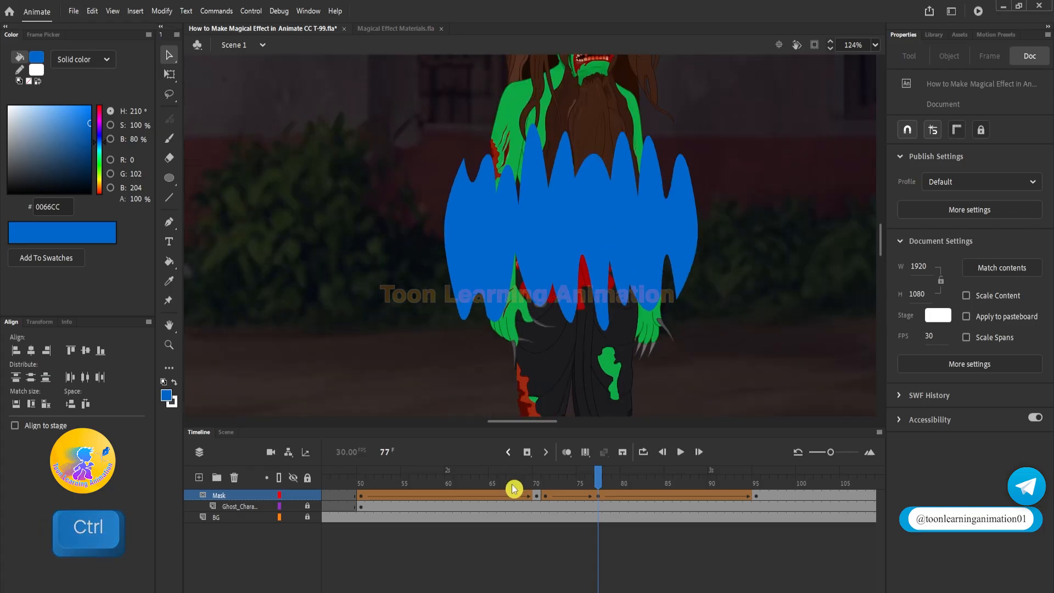
left_click(546, 483)
left_click_drag(546, 483, 590, 486)
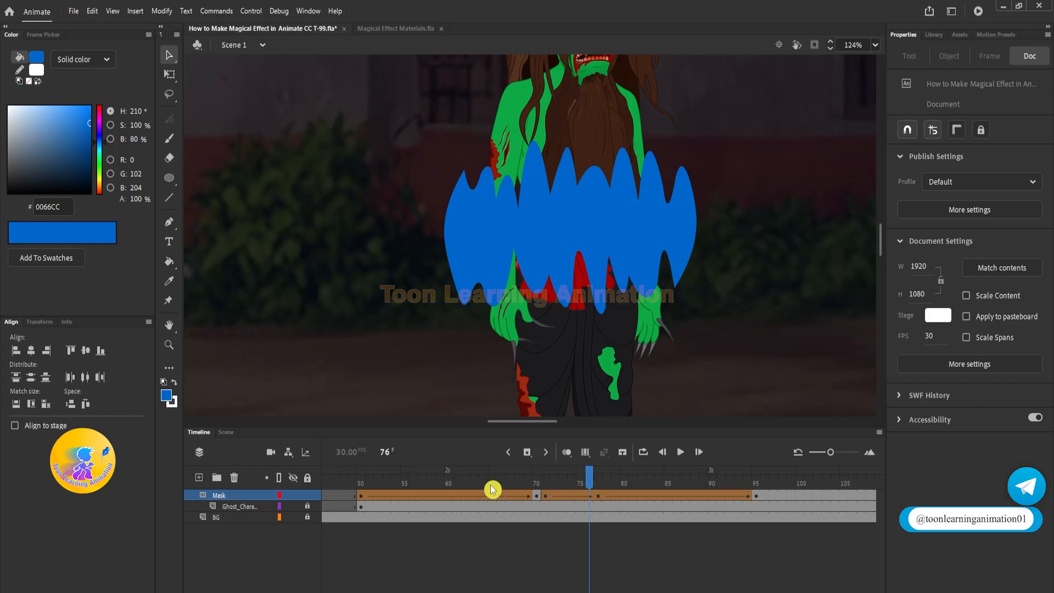
Lock the Mask layer, scrub between frames 76 and 82 to preview the masked ghost, and unlock the layer at frame 77
left_click(308, 496)
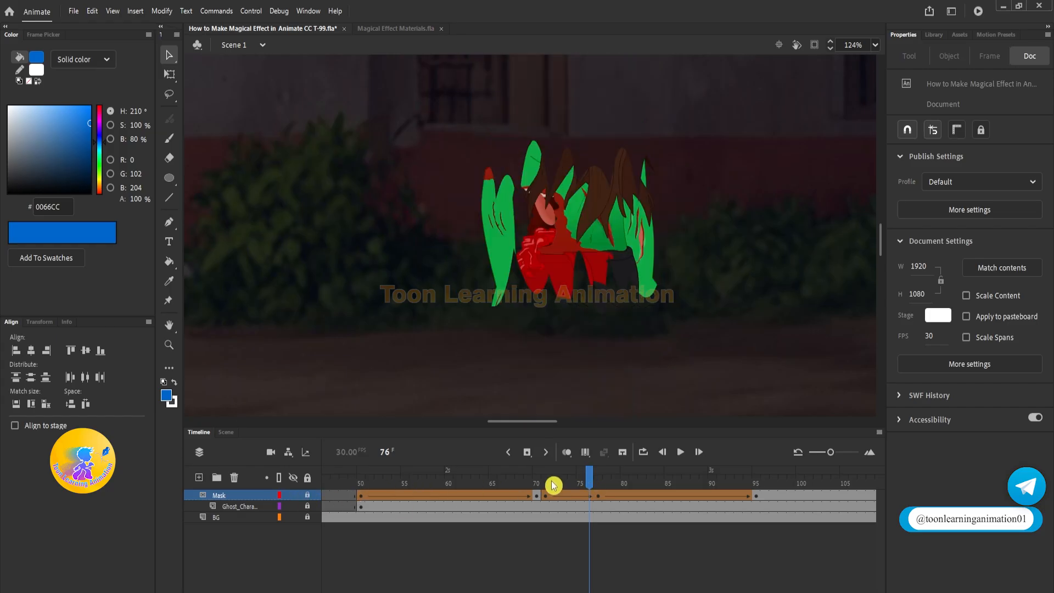
left_click_drag(553, 487, 640, 483)
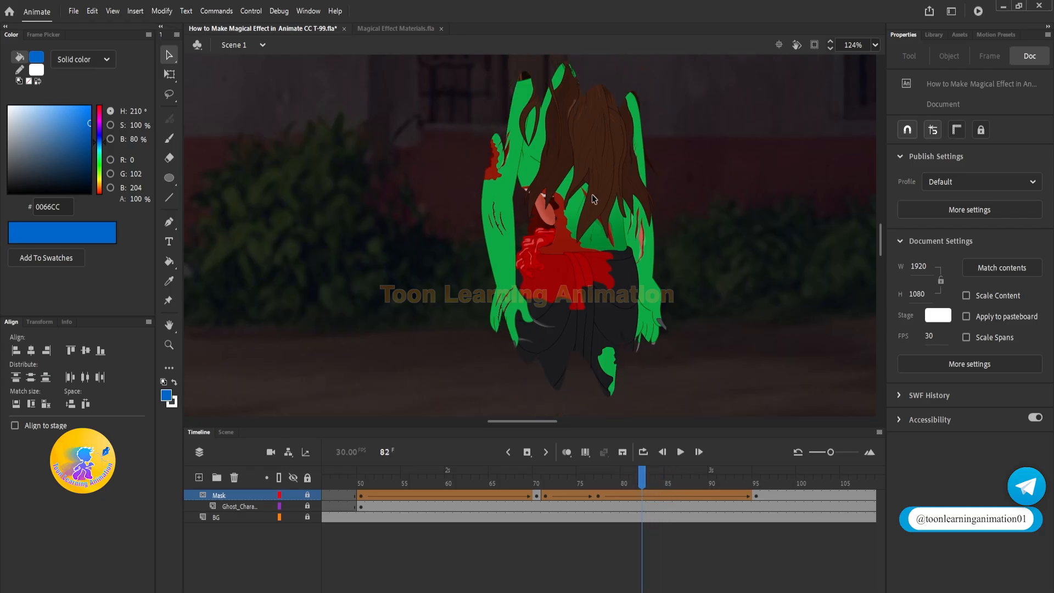
scroll(603, 243, "down", 4, "ctrl")
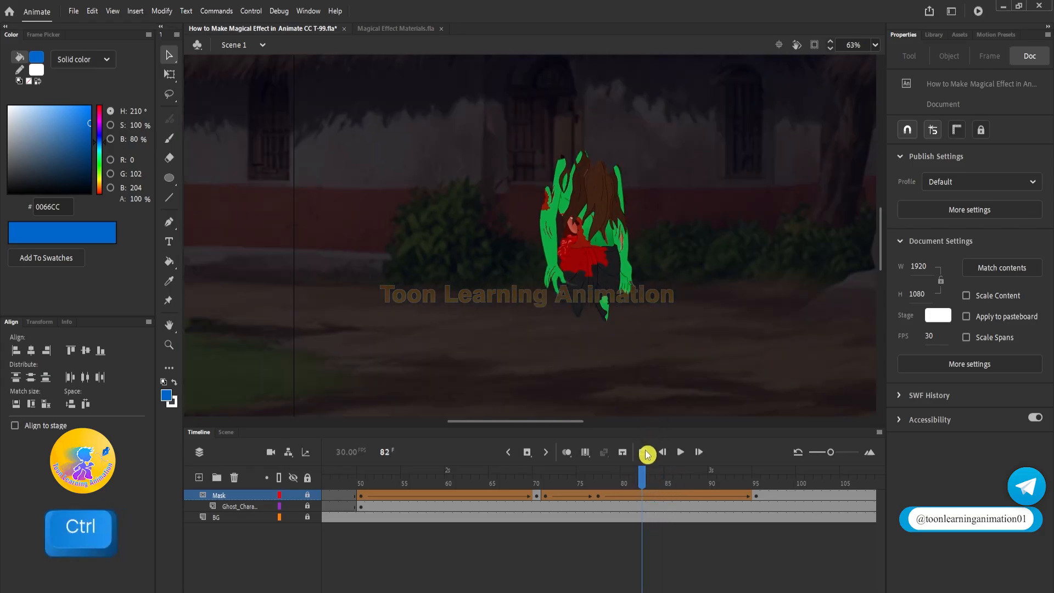
left_click_drag(649, 475, 599, 483)
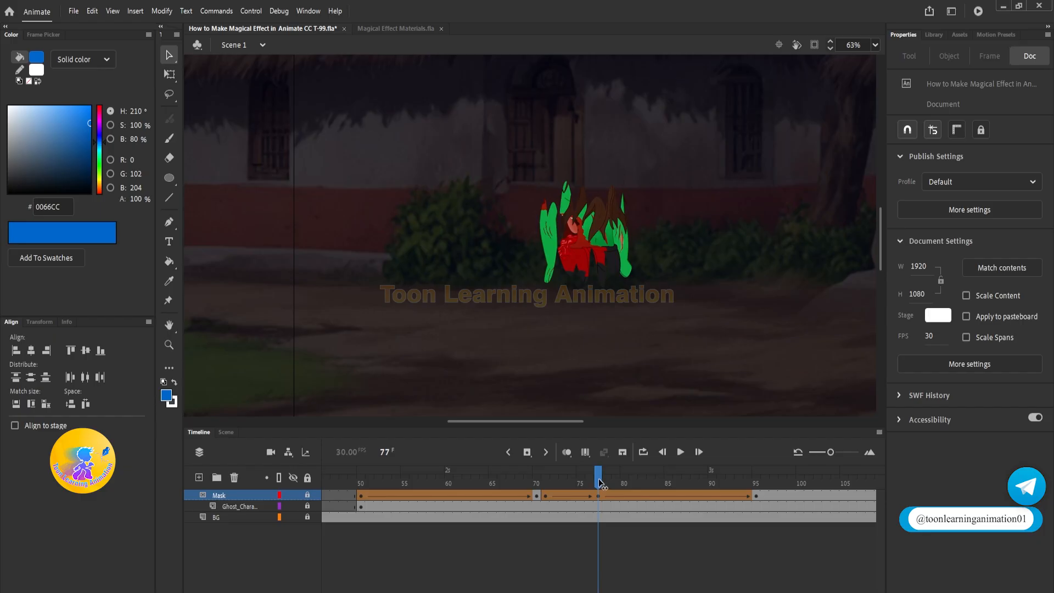
left_click(308, 495)
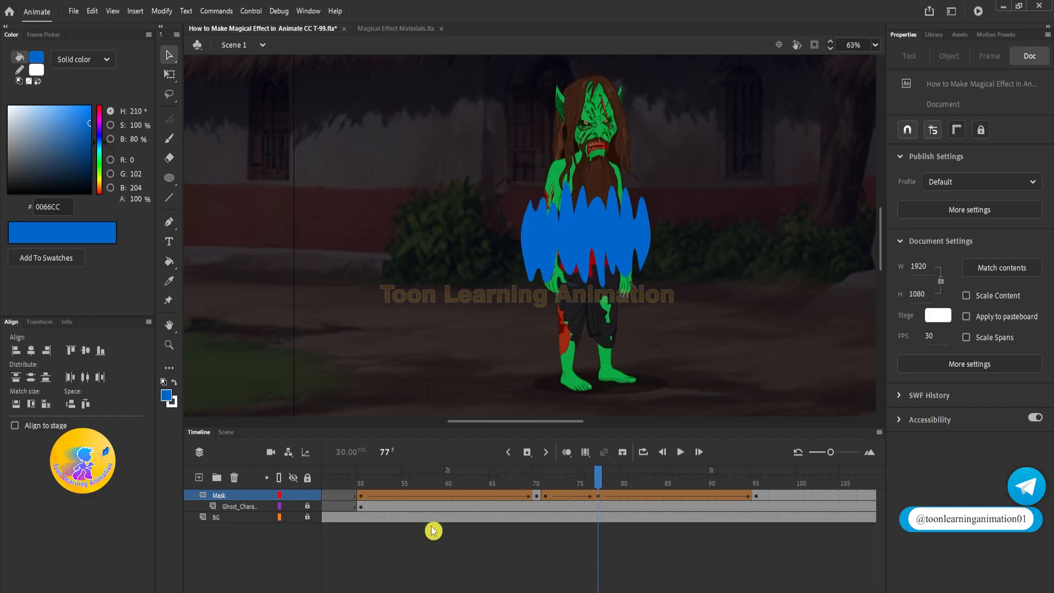
Check the frame 95 oval's coverage around the ghost's feet and insert a keyframe at frame 86 on the Mask layer
scroll(616, 254, "up", 2)
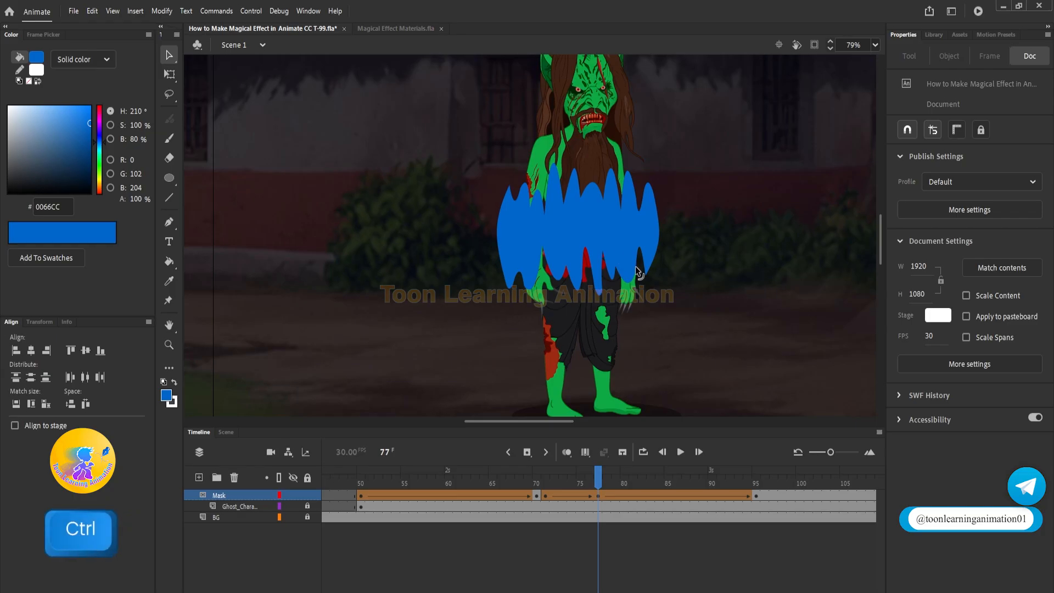
left_click(754, 483)
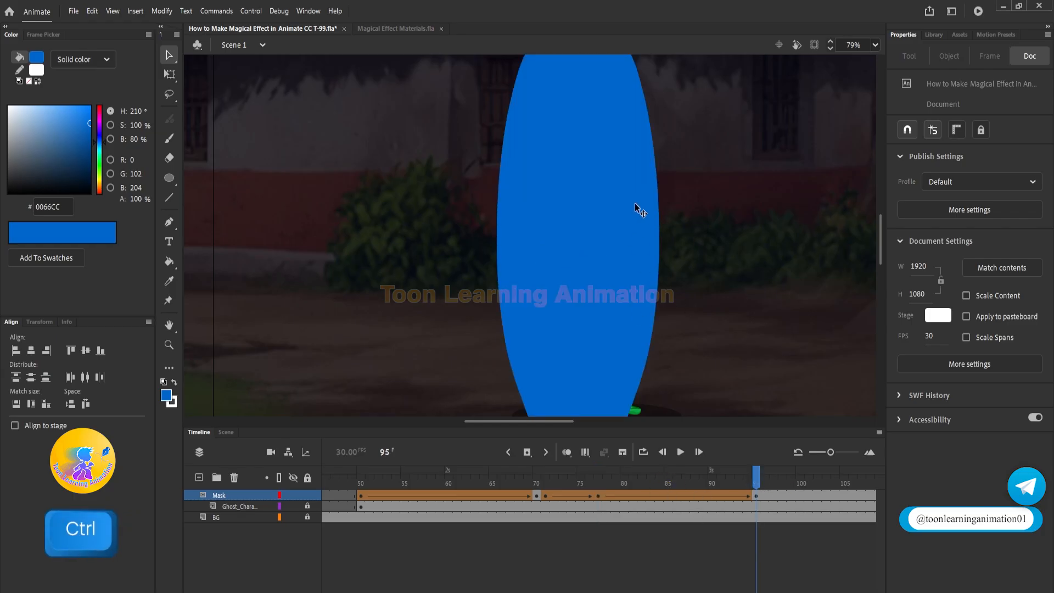
scroll(602, 406, "down", 2)
scroll(610, 360, "up", 3)
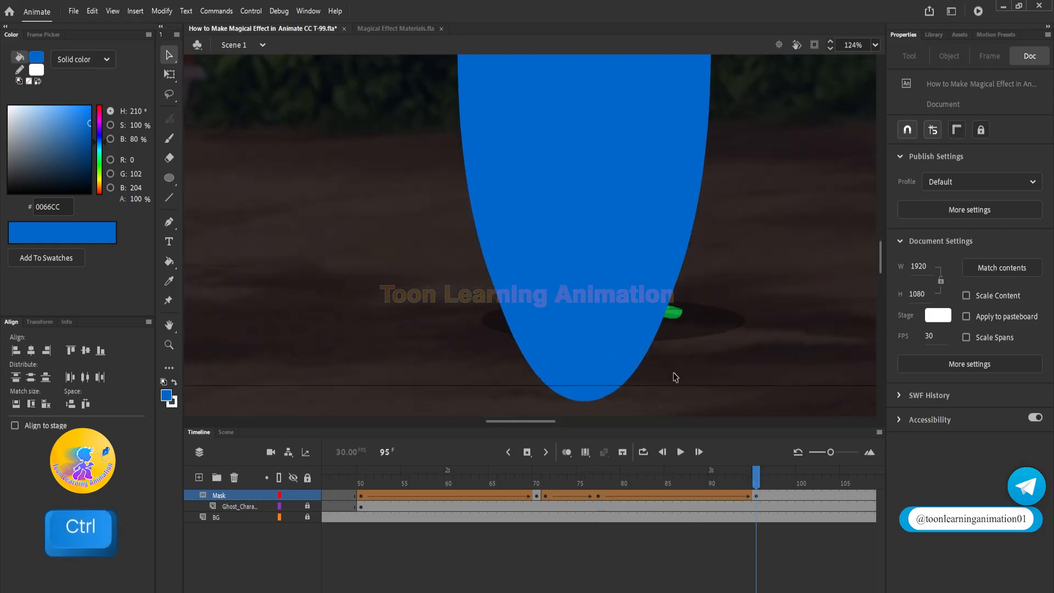
scroll(676, 377, "up", 1)
scroll(635, 358, "down", 2)
left_click(679, 481)
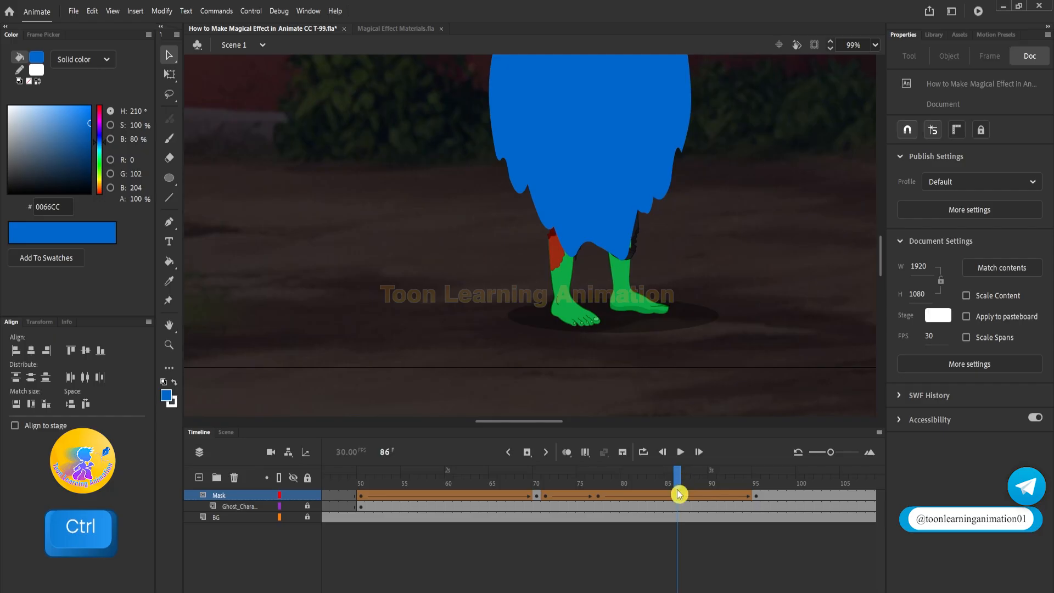
left_click(678, 497)
key("F6")
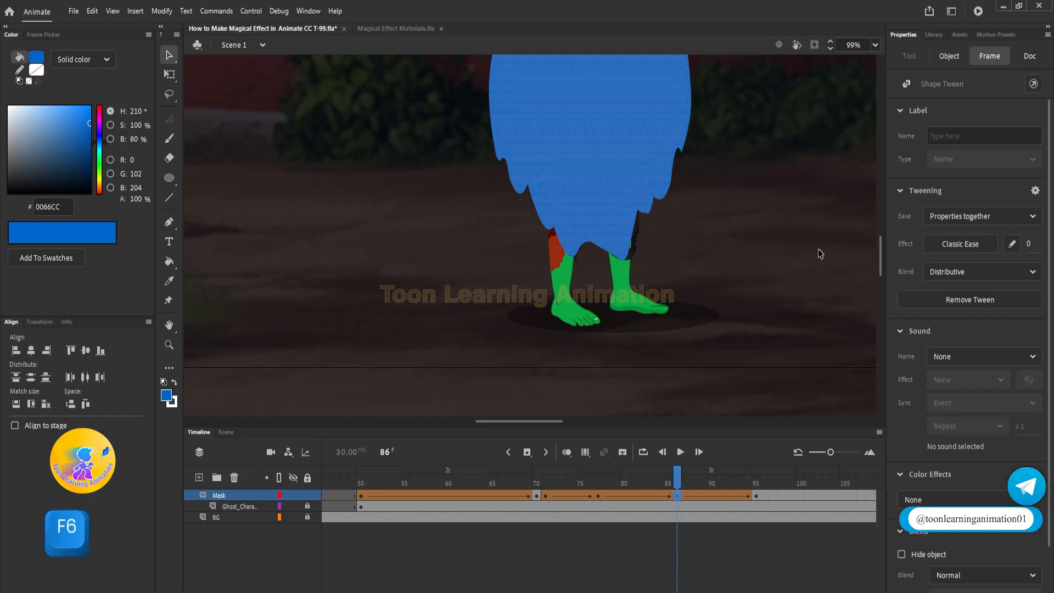
Reshape the lower-left edge of the frame 86 mask into narrow downward spikes separated by notches
left_click_drag(723, 302, 772, 335)
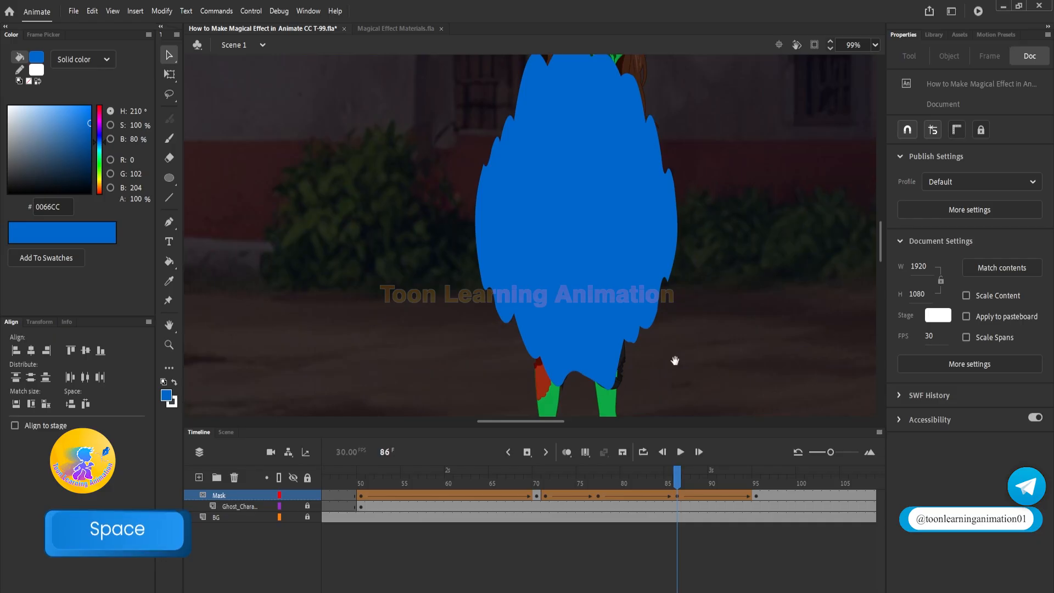
left_click_drag(541, 324, 539, 266)
scroll(522, 299, "up", 3)
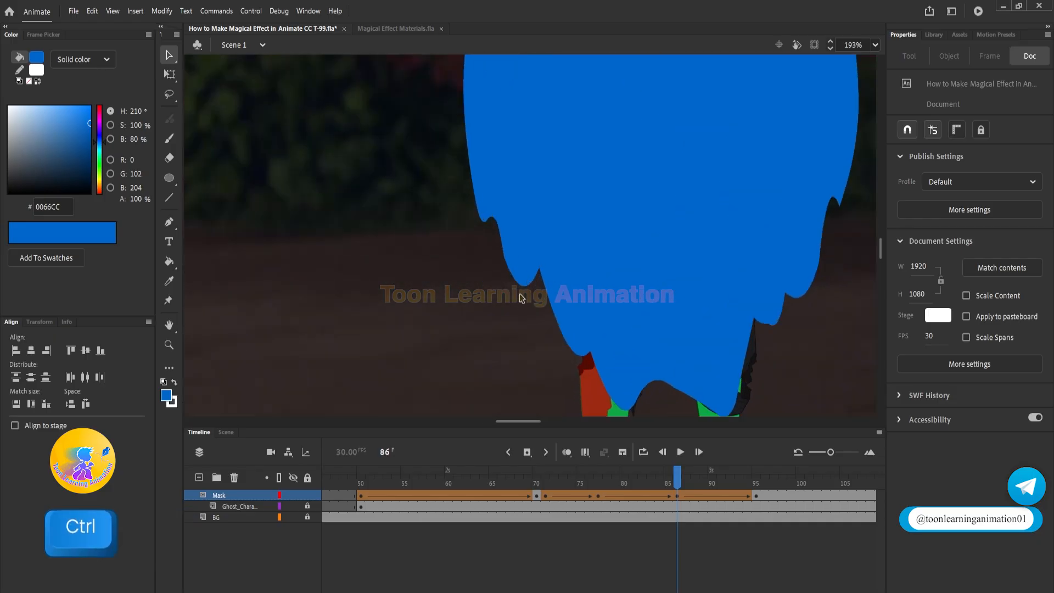
left_click_drag(520, 282, 490, 265)
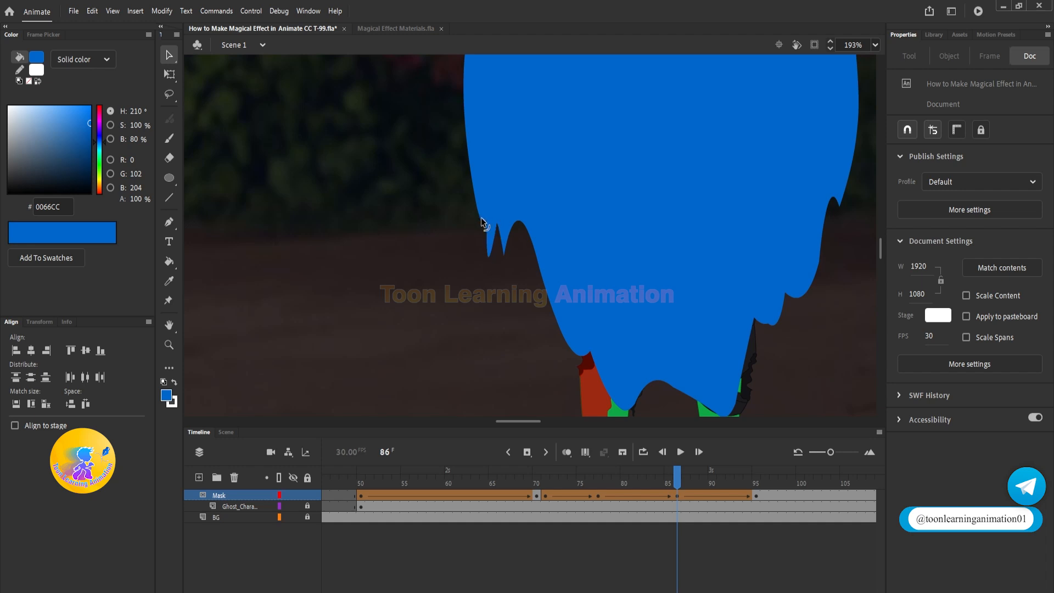
left_click_drag(482, 222, 485, 201)
left_click_drag(512, 311, 464, 315)
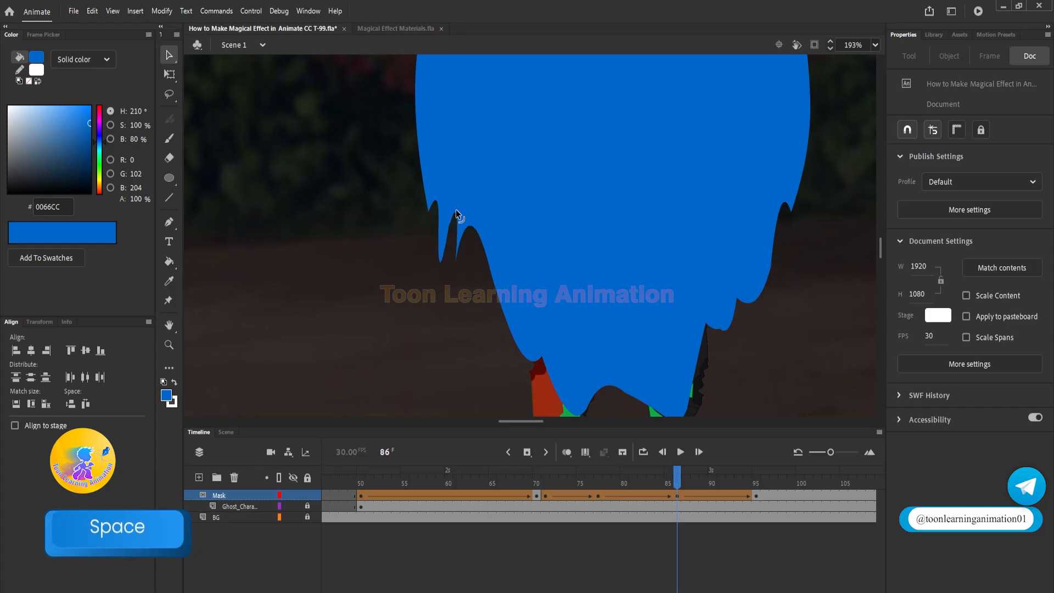
Pull long downward points and deep notches along the bottom and lower-right edge of the frame 86 mask
left_click_drag(556, 328, 523, 229)
left_click_drag(518, 271, 516, 192)
left_click_drag(487, 211, 491, 282)
left_click_drag(568, 333, 570, 220)
left_click_drag(543, 304, 540, 346)
left_click_drag(598, 311, 596, 339)
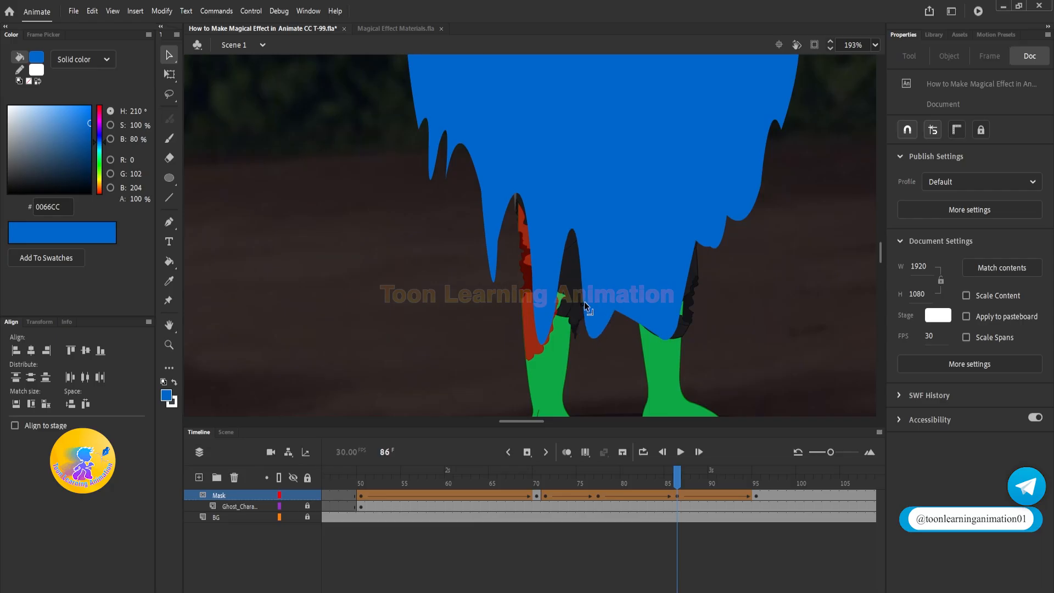
left_click_drag(661, 338, 659, 283)
left_click_drag(742, 226, 687, 216)
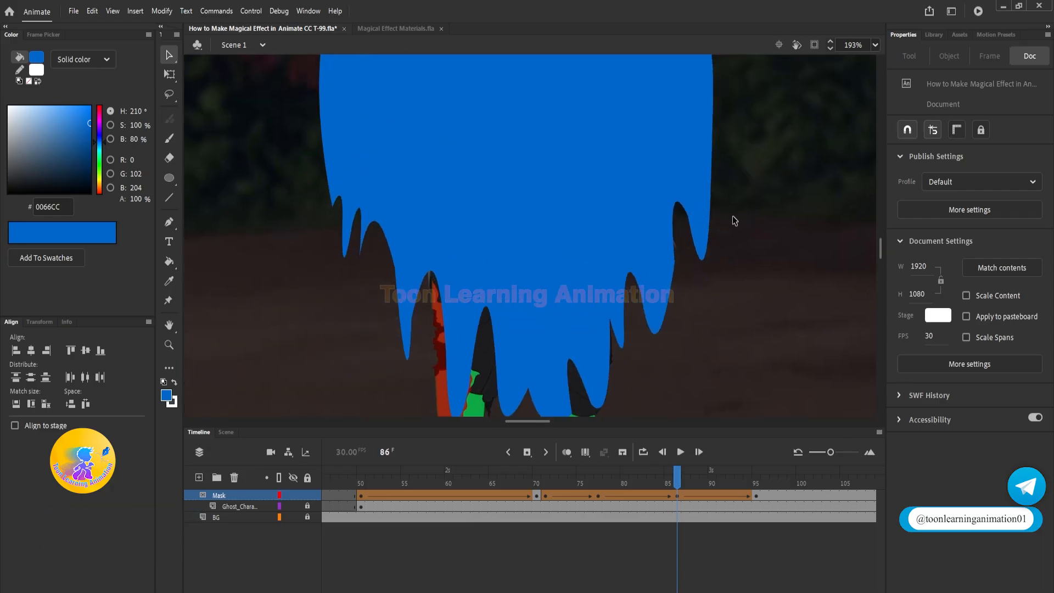
Lock the Mask layer, scrub from about frame 77 to frame 86 to preview the reveal, and unlock the layer
left_click(307, 496)
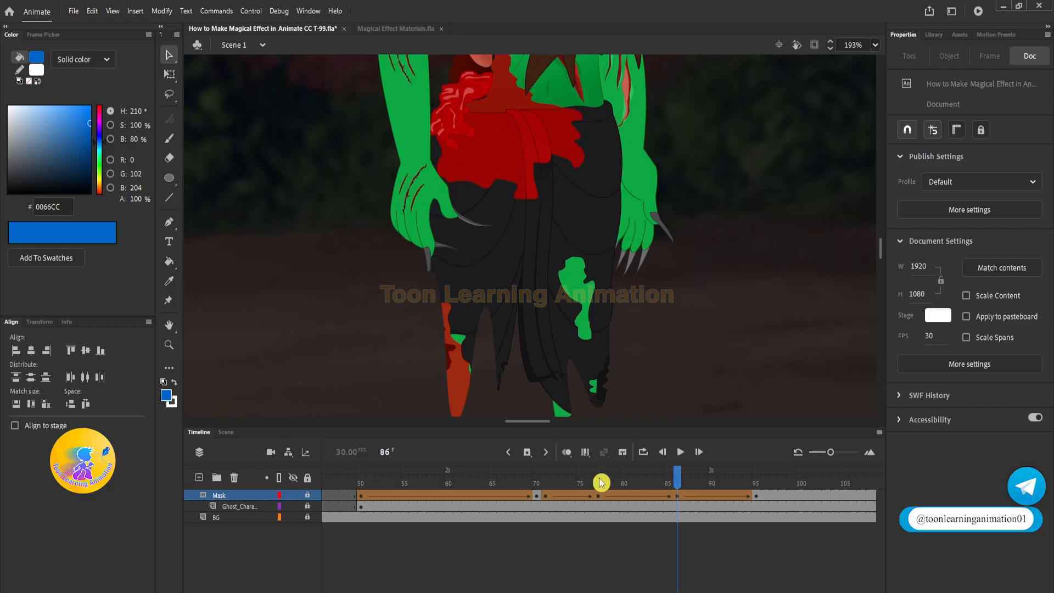
left_click_drag(603, 481, 677, 494)
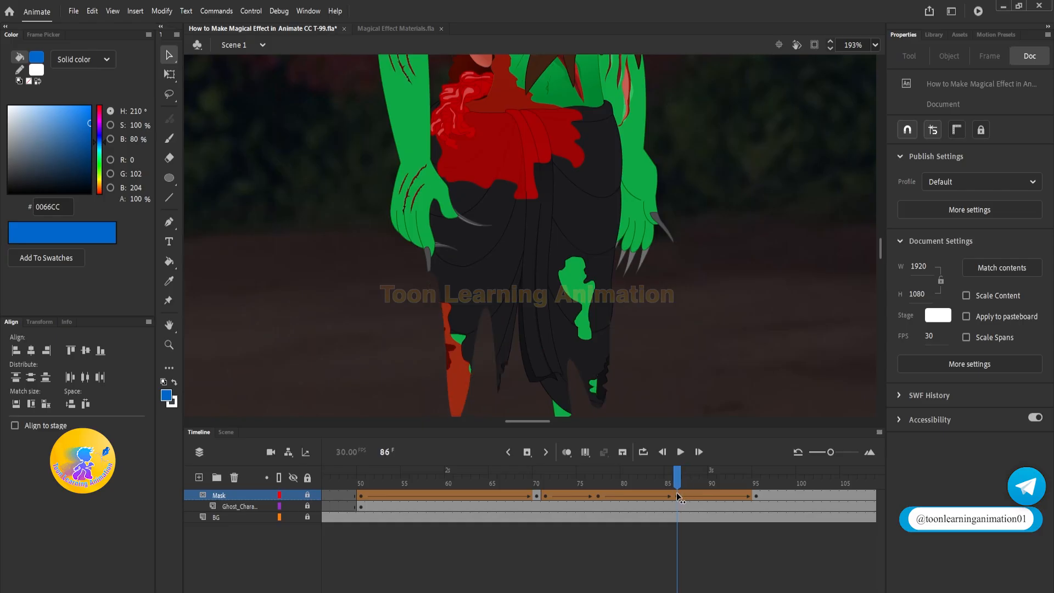
left_click(312, 500)
Reshape the upper-left edge of the frame 86 mask into tall upward spikes reaching toward the ghost's face
key("space")
left_click_drag(746, 146, 758, 284)
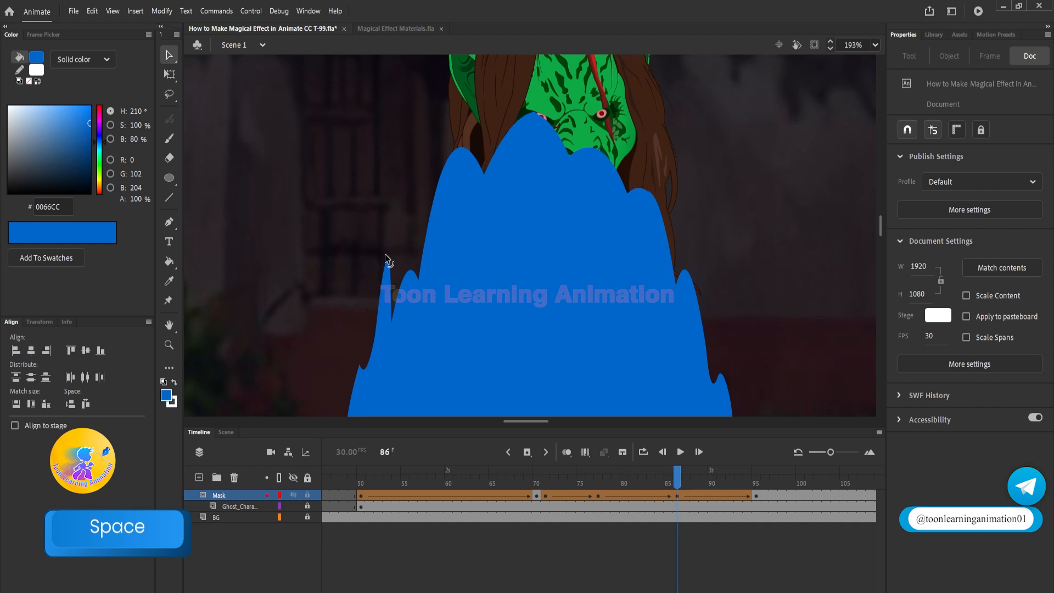
left_click_drag(410, 271, 427, 207)
key("ctrl+z")
key("ctrl+z")
key("ctrl+z")
key("ctrl+z")
key("ctrl+z")
key("ctrl+z")
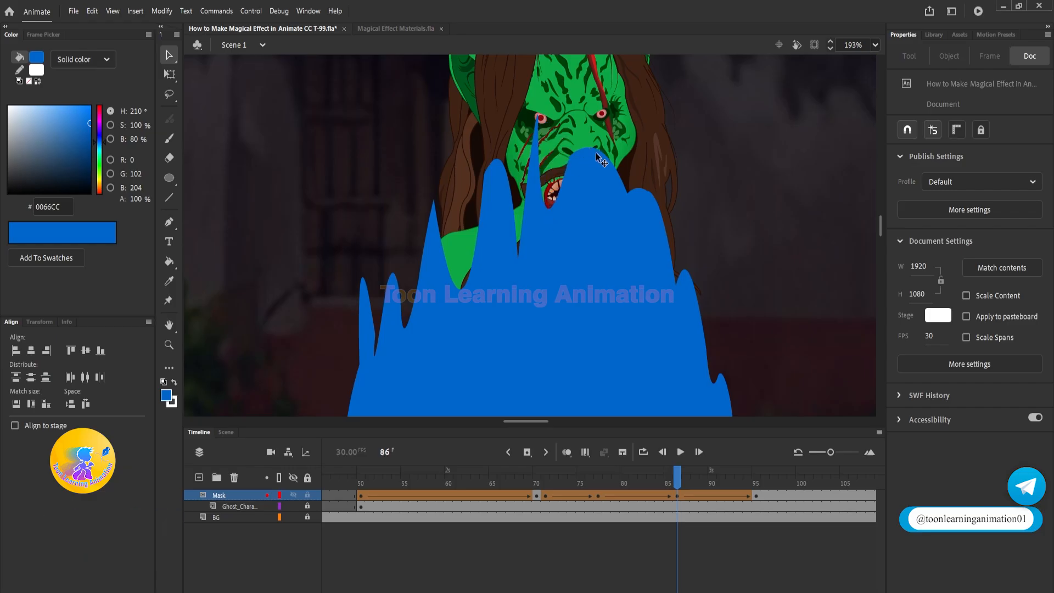
Pull upward spikes and notches into the upper-right edge of the frame 86 mask
left_click_drag(723, 269, 610, 179)
key("ctrl+z")
key("ctrl+z")
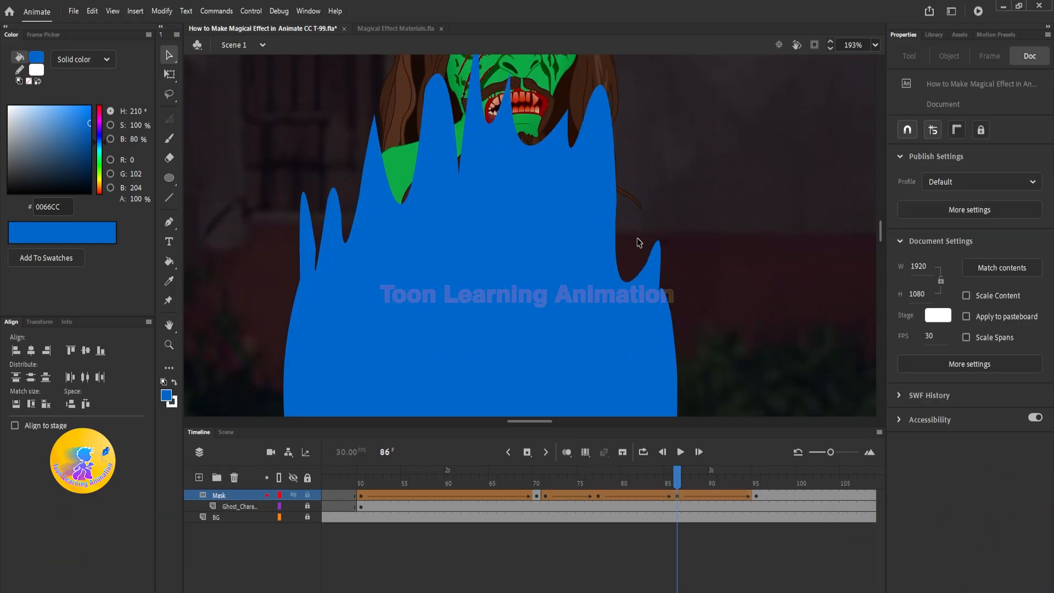
scroll(640, 239, "down", 4, "ctrl")
scroll(692, 281, "down", 3)
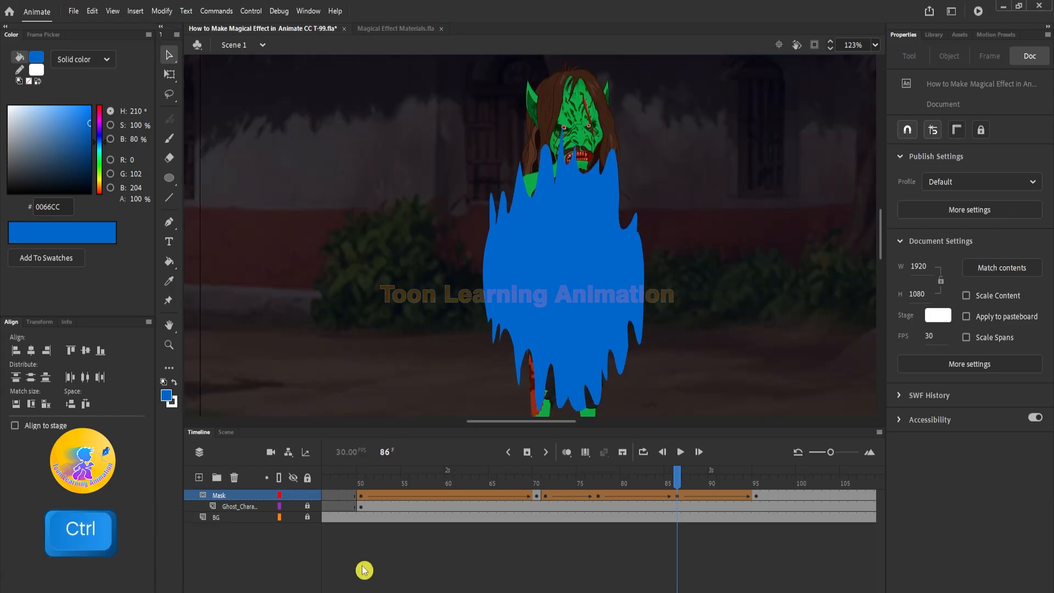
Lock the Mask layer, scrub through to frame 95, and check how the mask cuts around the ghost's feet
left_click(308, 495)
left_click_drag(590, 473, 756, 491)
scroll(645, 243, "down", 5)
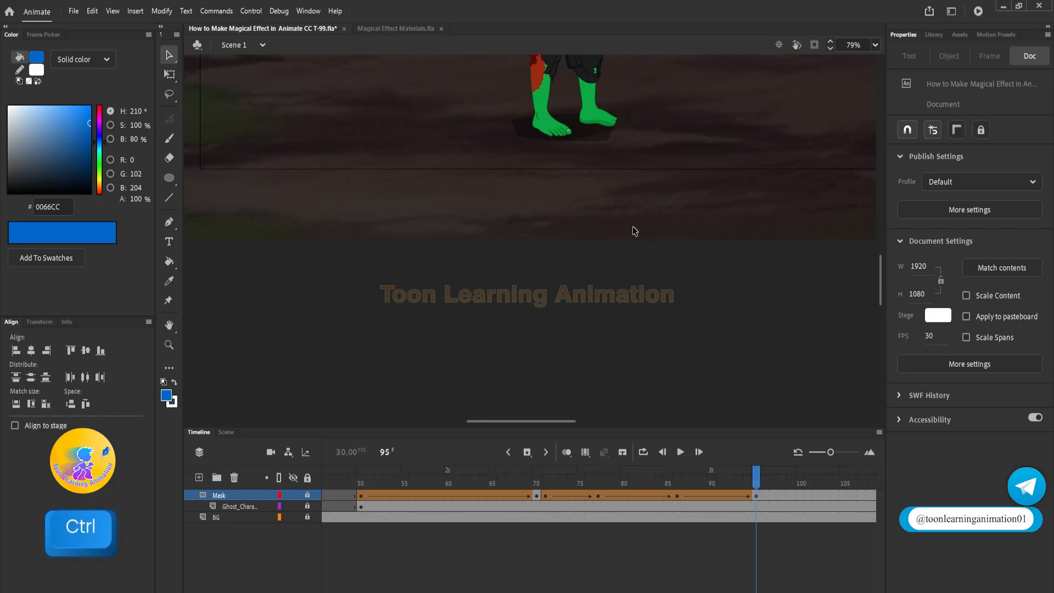
key("space")
left_click_drag(700, 160, 667, 497)
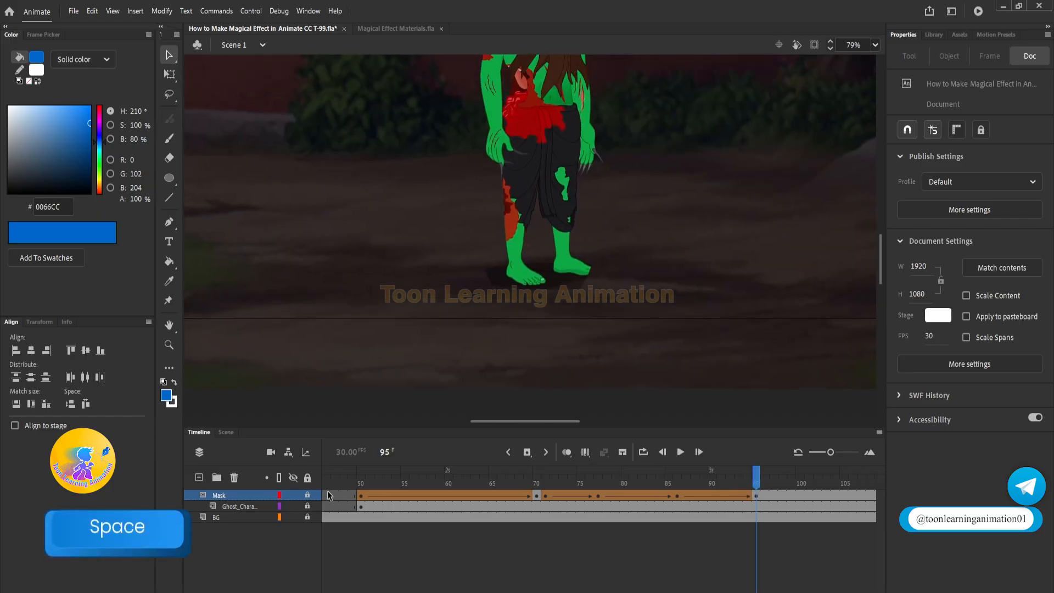
Unlock the Mask layer and widen the lower sides of the frame 95 mask to cover the ghost's feet and ground shadow
left_click(308, 495)
scroll(582, 272, "up", 6)
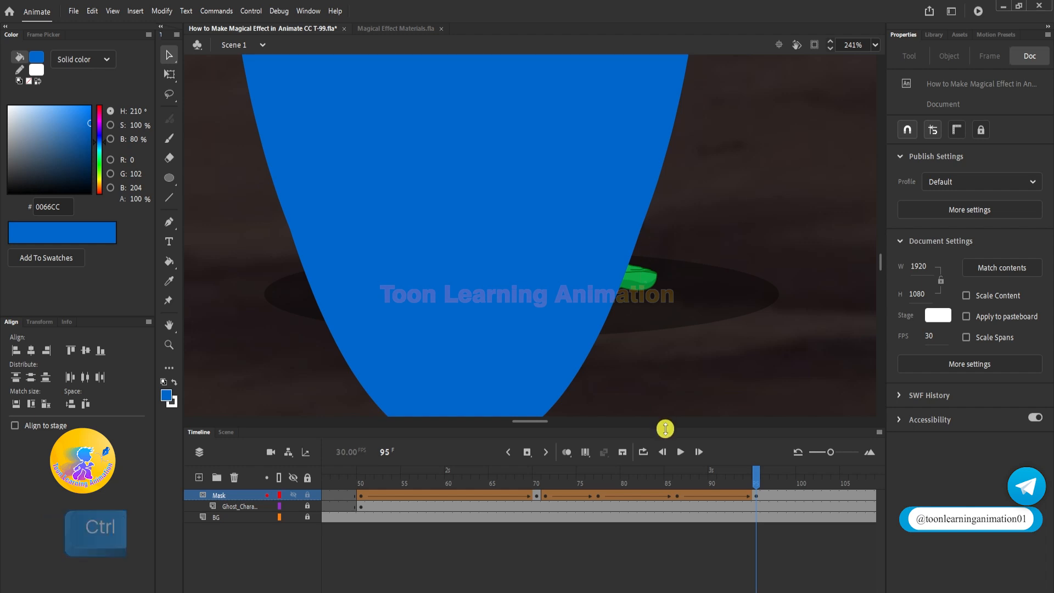
left_click_drag(638, 238, 791, 296)
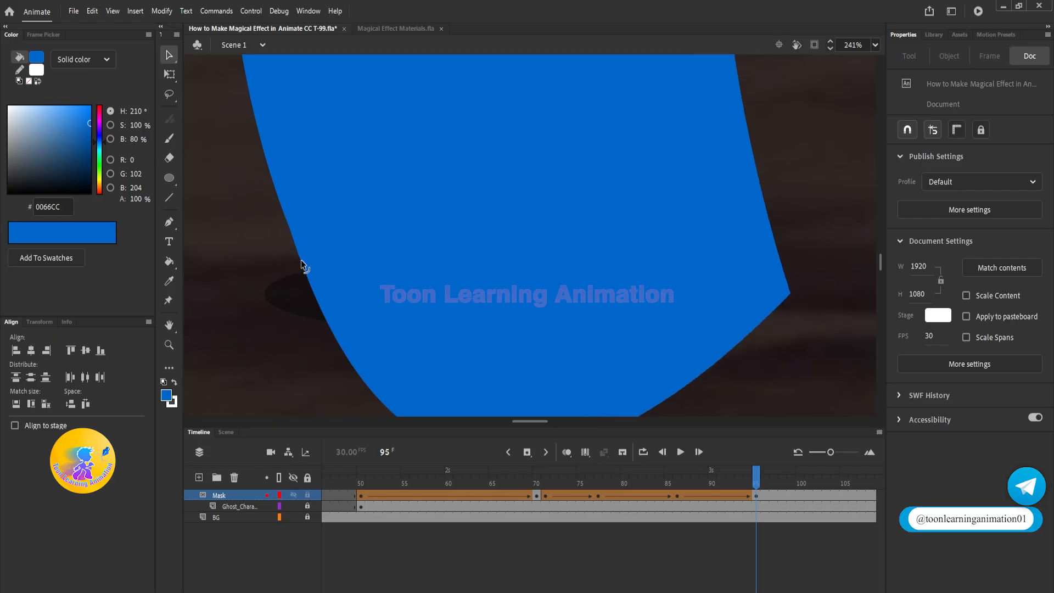
left_click_drag(305, 271, 284, 284)
left_click_drag(291, 231, 258, 248)
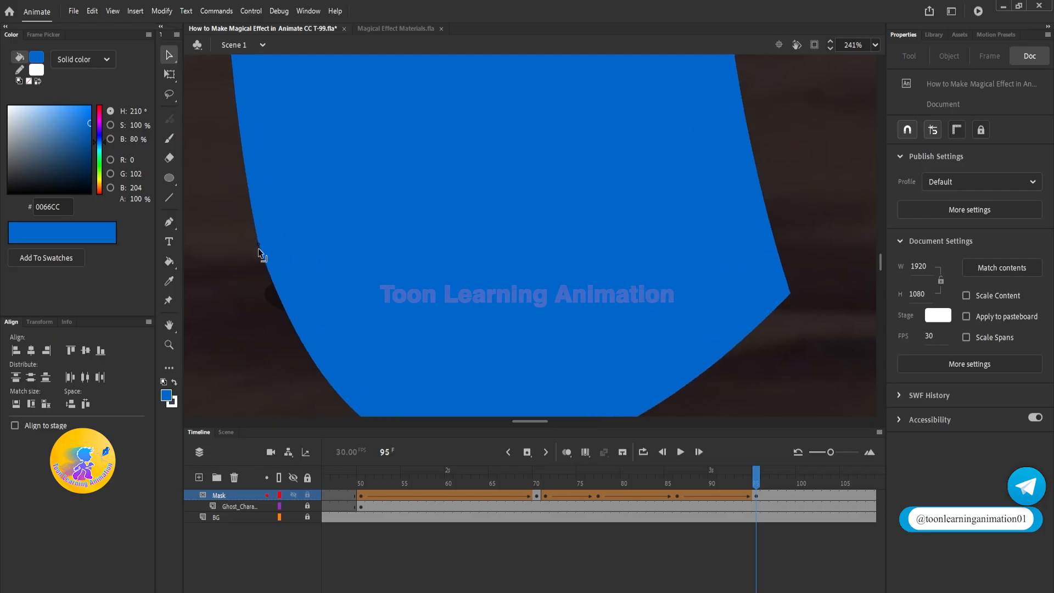
scroll(508, 203, "down", 5)
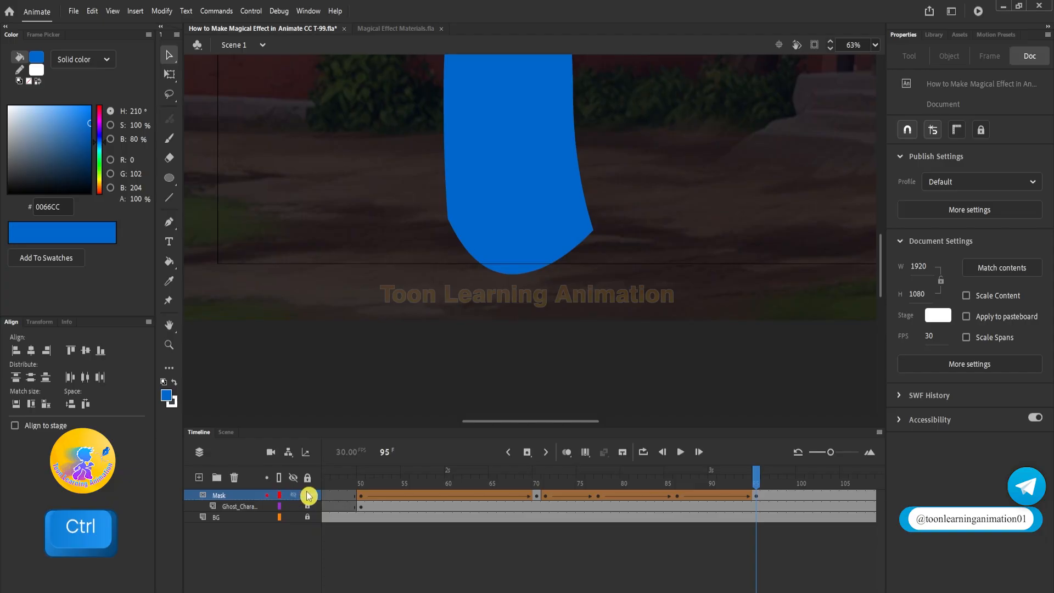
Lock the Mask layer and scrub back to frame 71 to preview the full masked reveal
left_click(308, 496)
left_click_drag(607, 479, 549, 487)
scroll(600, 296, "down", 2)
scroll(600, 297, "down", 2)
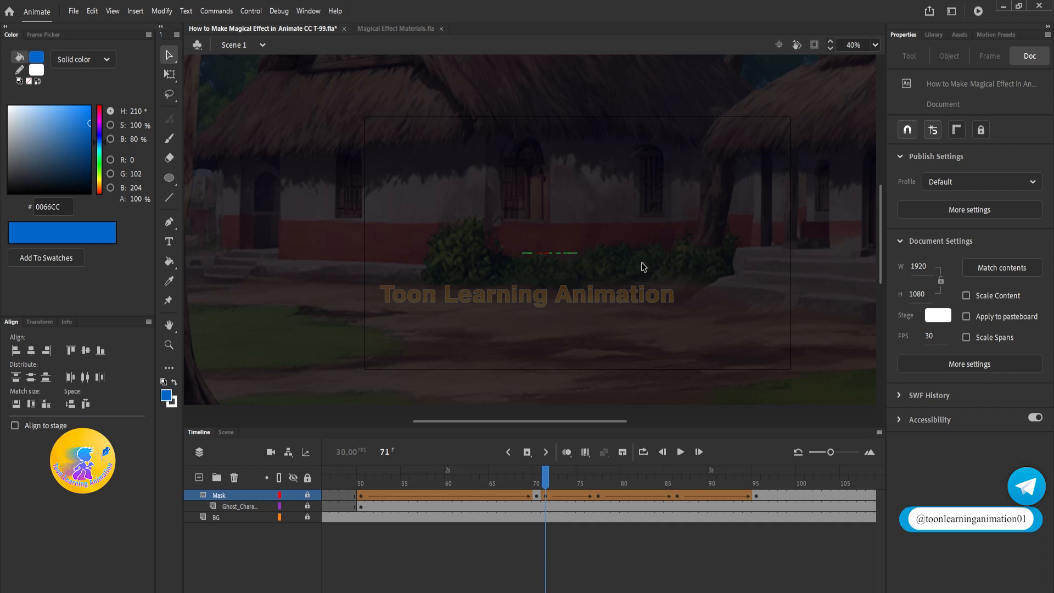
Unlock the Mask layer and outline its small frame 50 oval with a white size 1 stroke using the Ink Bottle tool
left_click(307, 494)
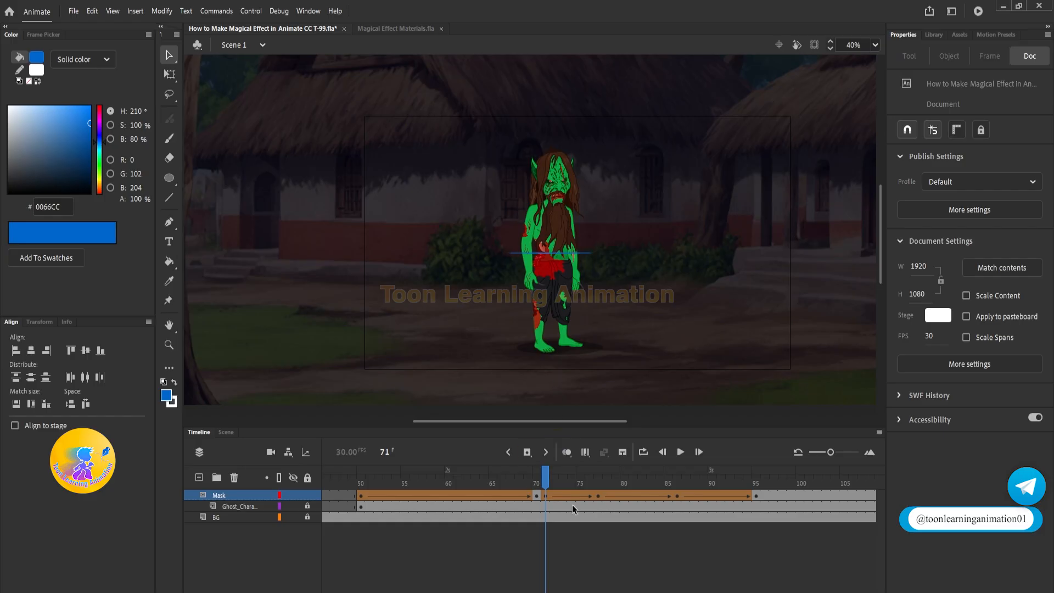
left_click(371, 483)
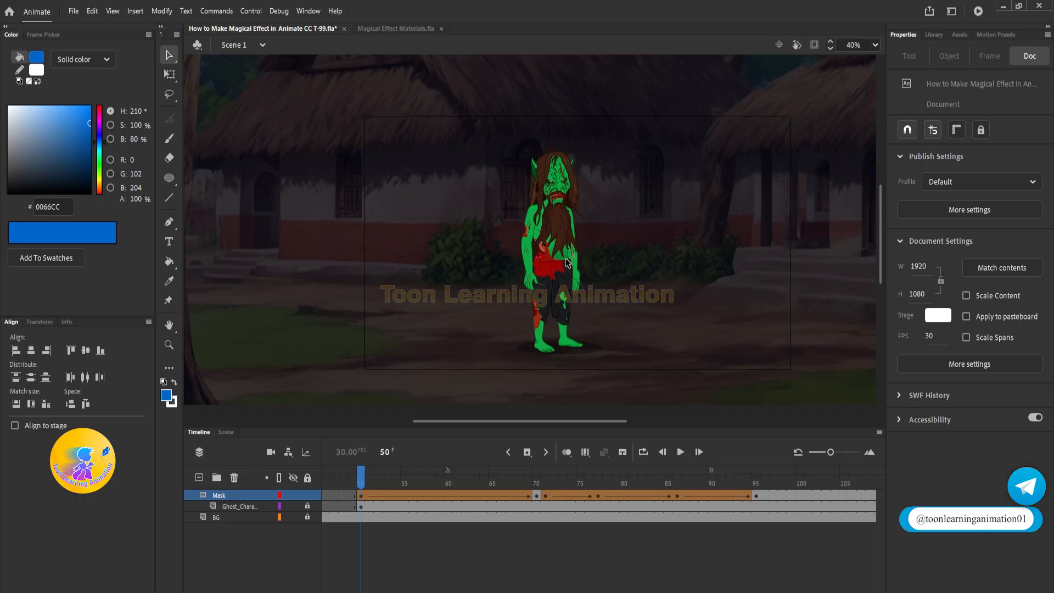
scroll(561, 260, "up", 5, "ctrl")
scroll(561, 261, "up", 8, "ctrl")
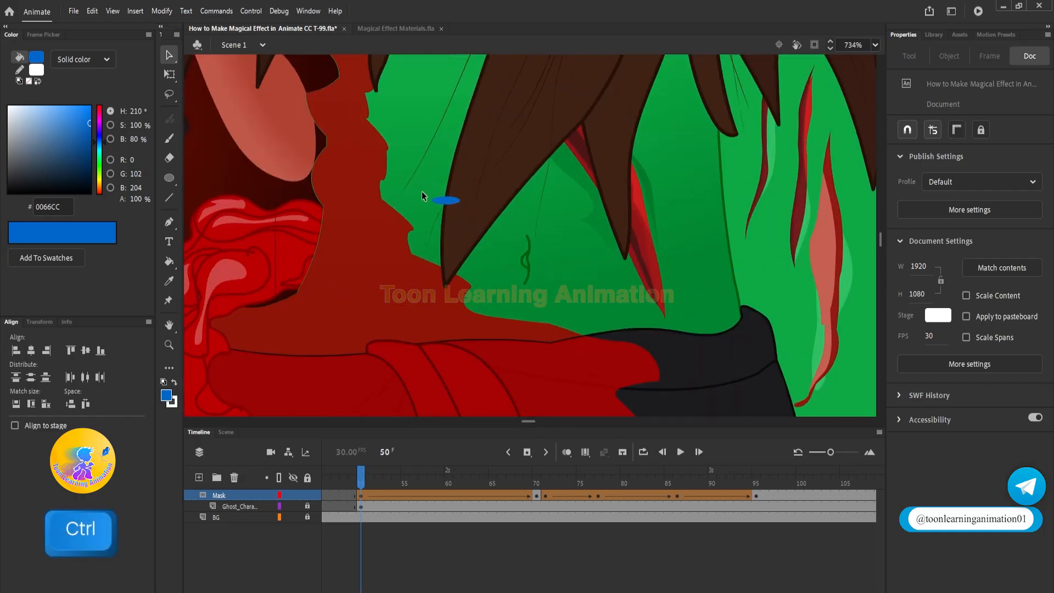
left_click_drag(417, 216, 506, 273)
scroll(505, 274, "up", 4, "ctrl")
left_click(169, 262)
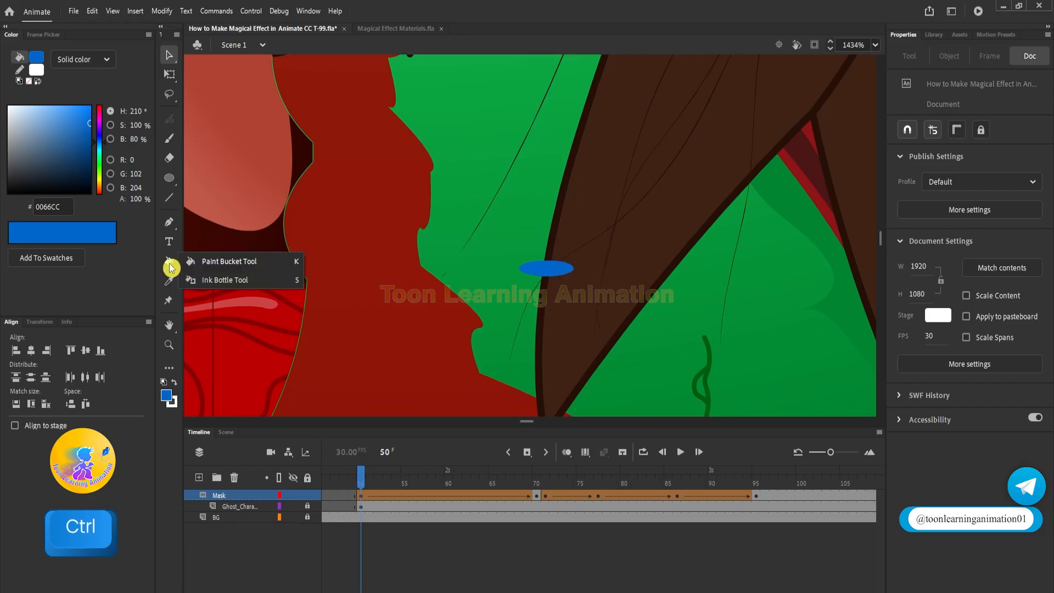
left_click(201, 281)
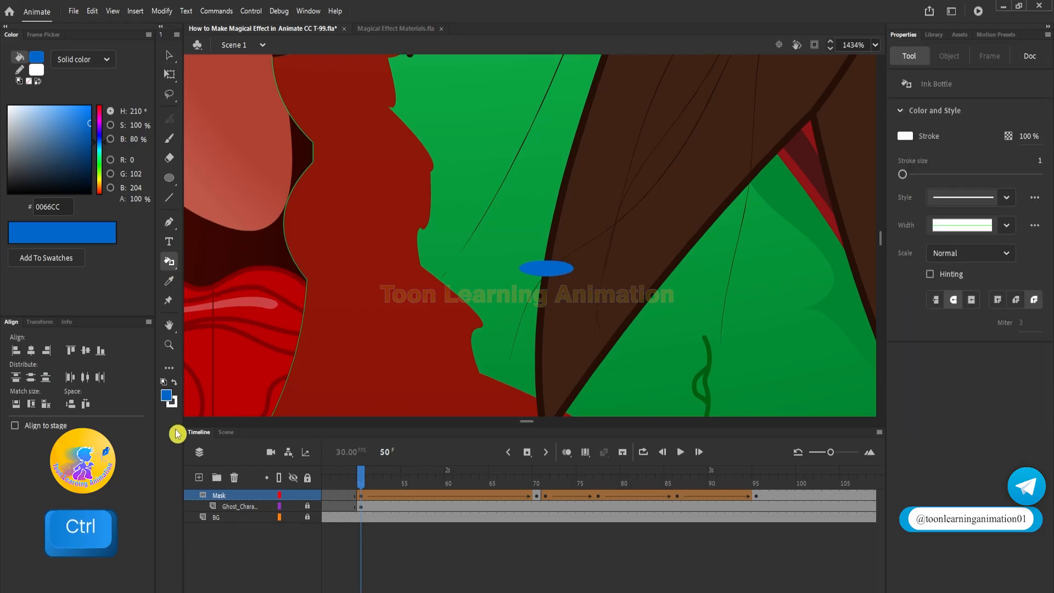
left_click(546, 269)
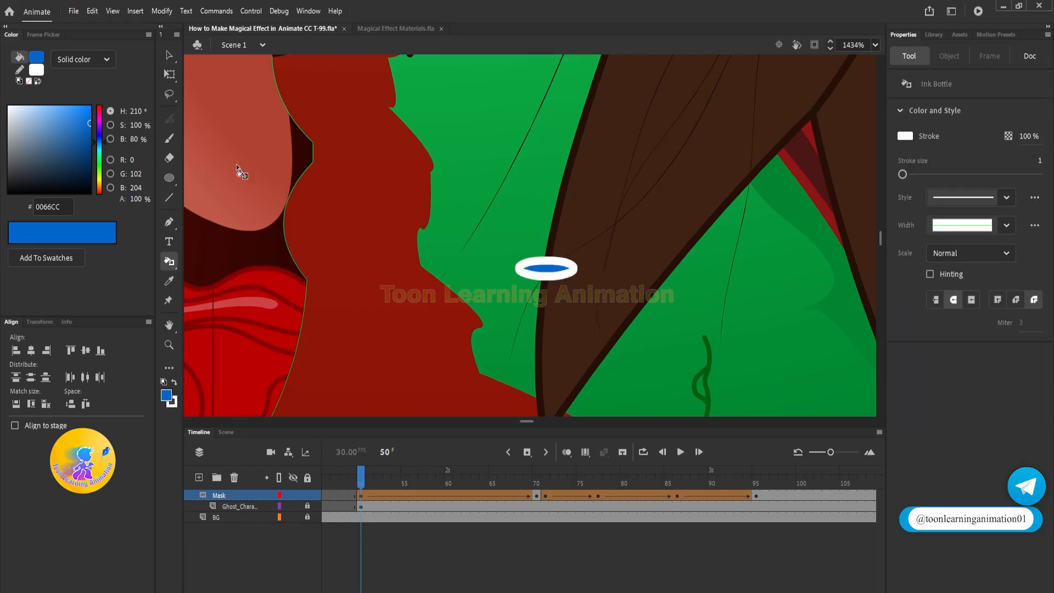
Cut the oval's white outline and paste it in place on a frame 50 keyframe of a new layer above Mask
left_click(169, 55)
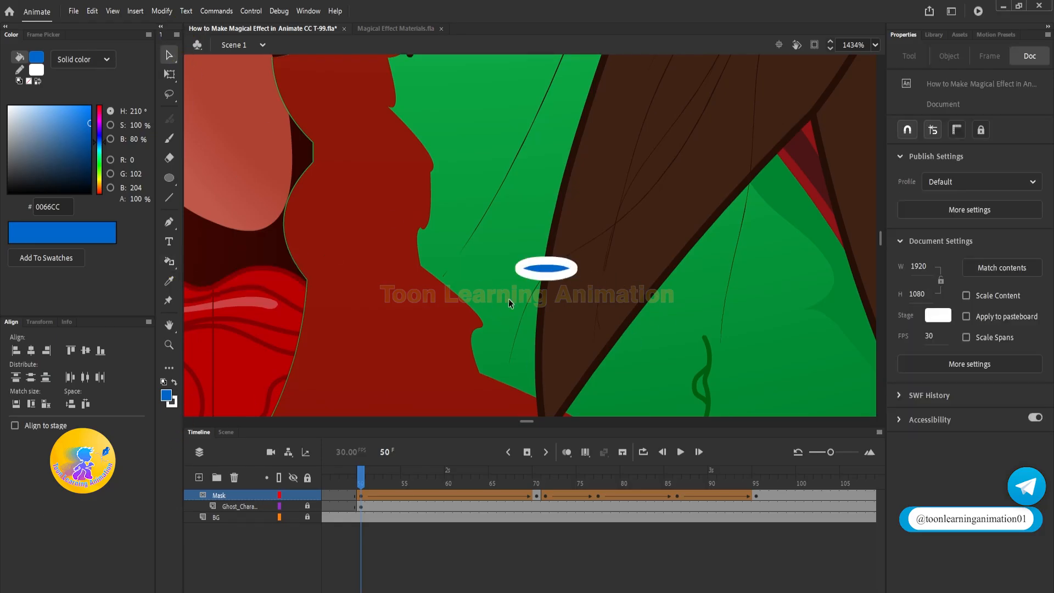
left_click(572, 274)
key("ctrl+x")
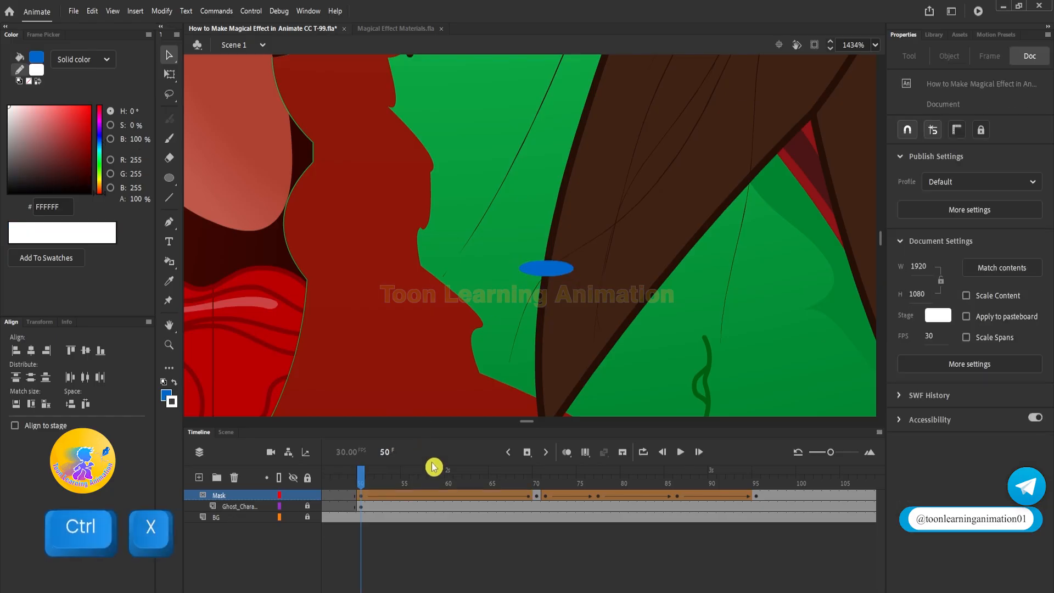
left_click(202, 477)
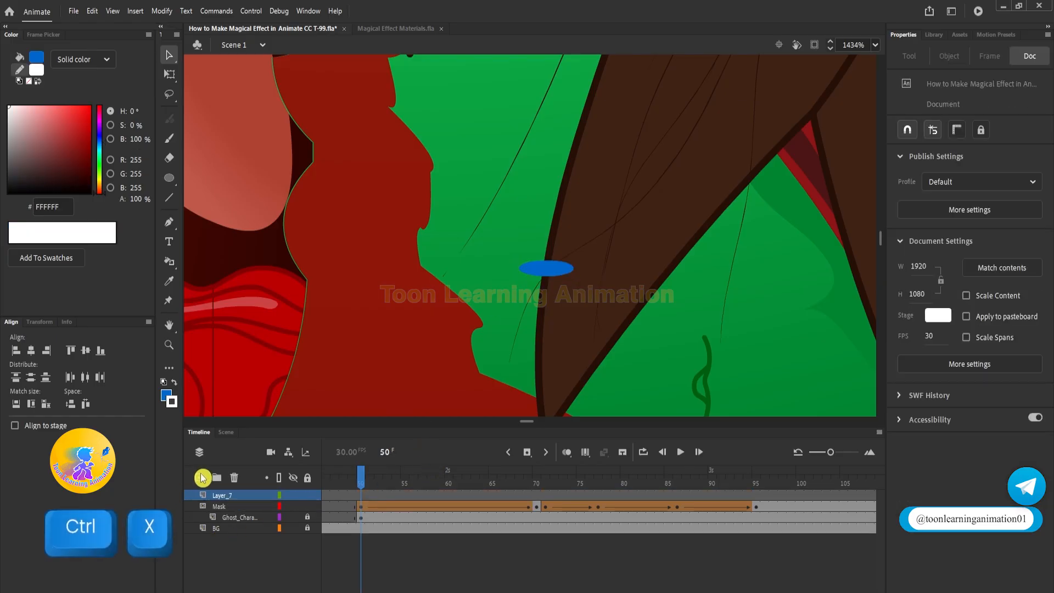
left_click(363, 494)
key("F6")
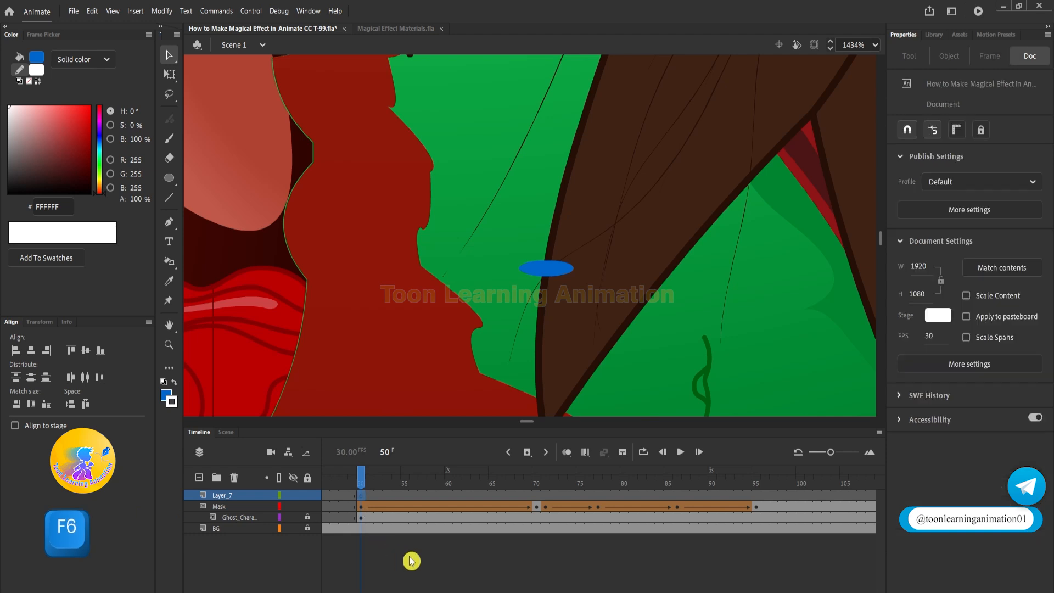
key("ctrl+shift+v")
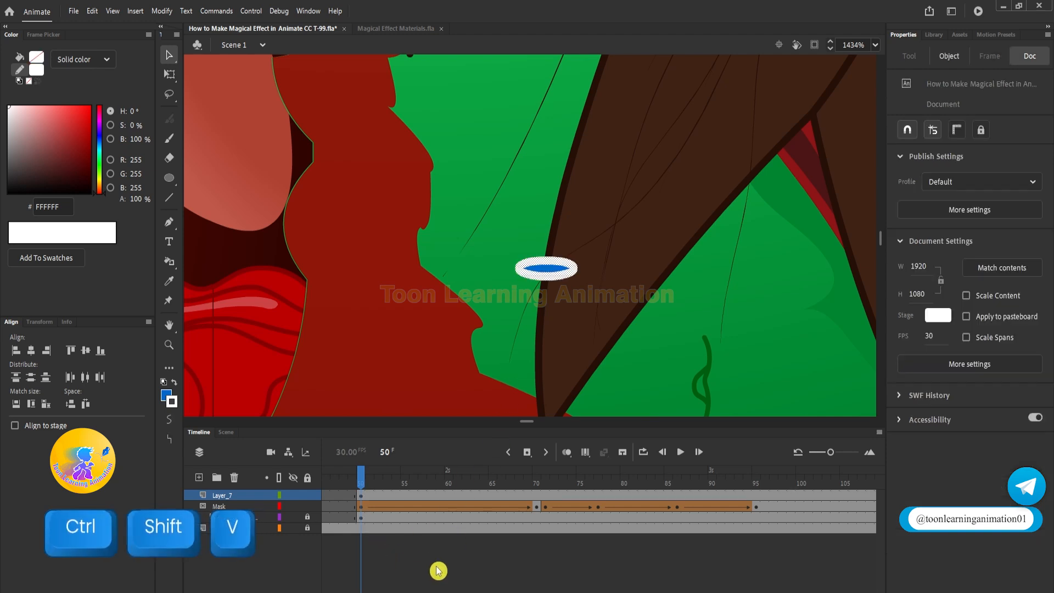
Insert a keyframe at frame 70 on the new outline layer and delete the small white outline there
left_click(536, 496)
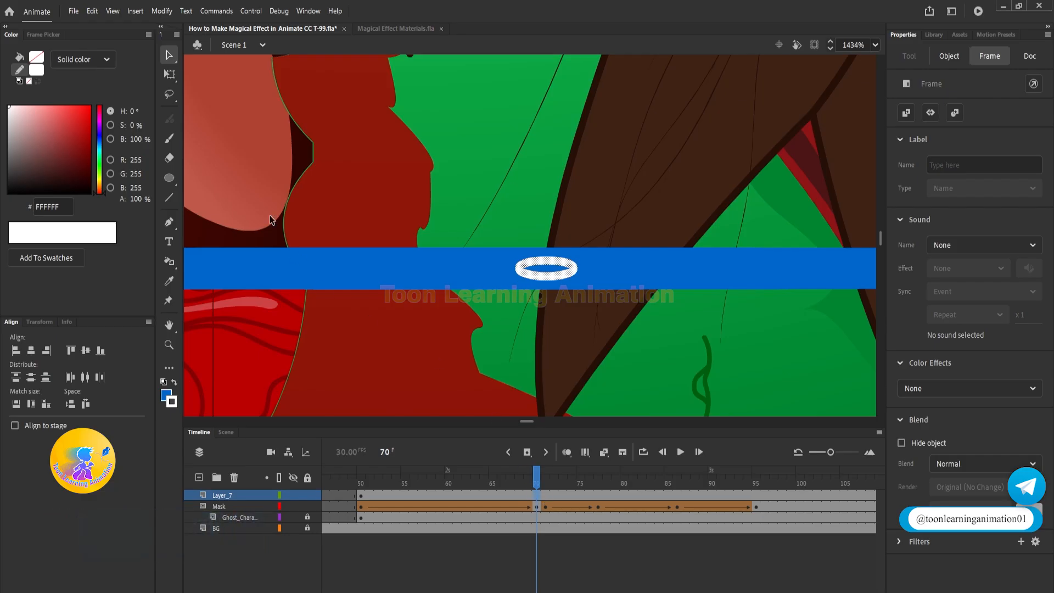
key("F6")
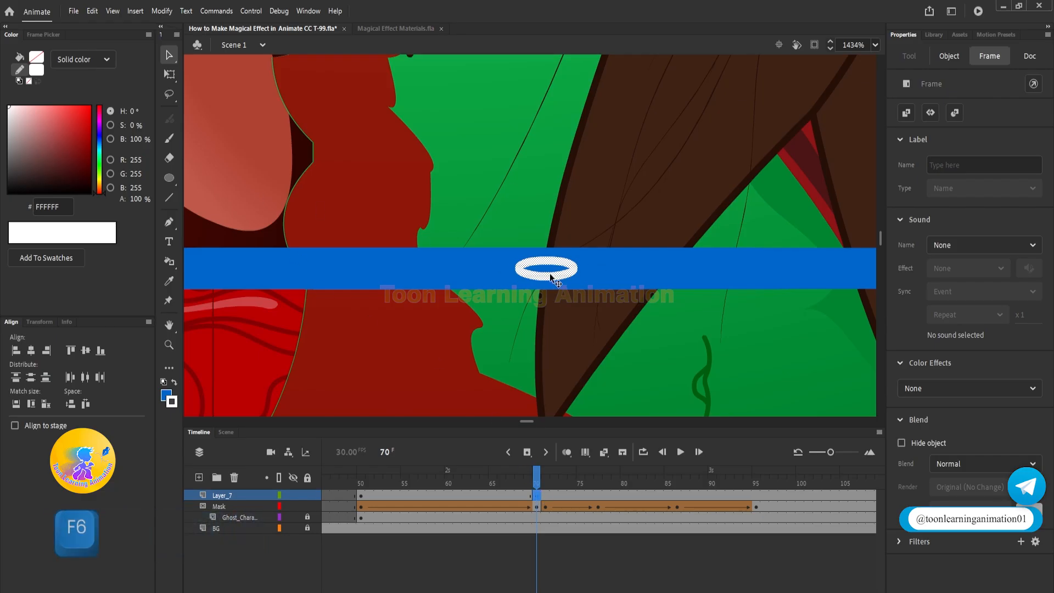
key("Delete")
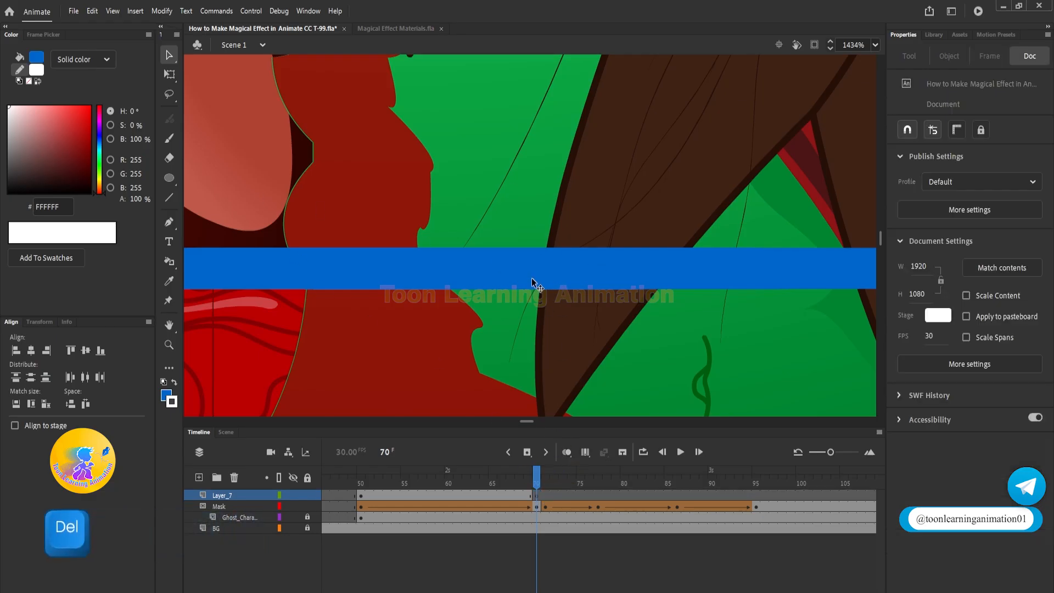
Outline the wide frame 70 mask oval with the white size 1 stroke using the Ink Bottle tool
scroll(568, 299, "down", 5, "ctrl")
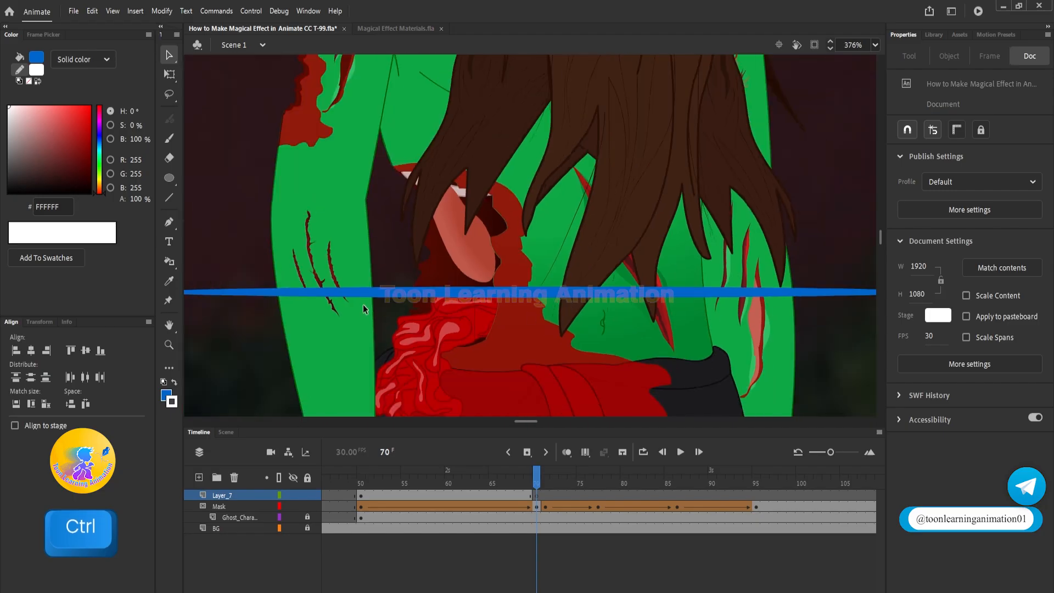
left_click(169, 261)
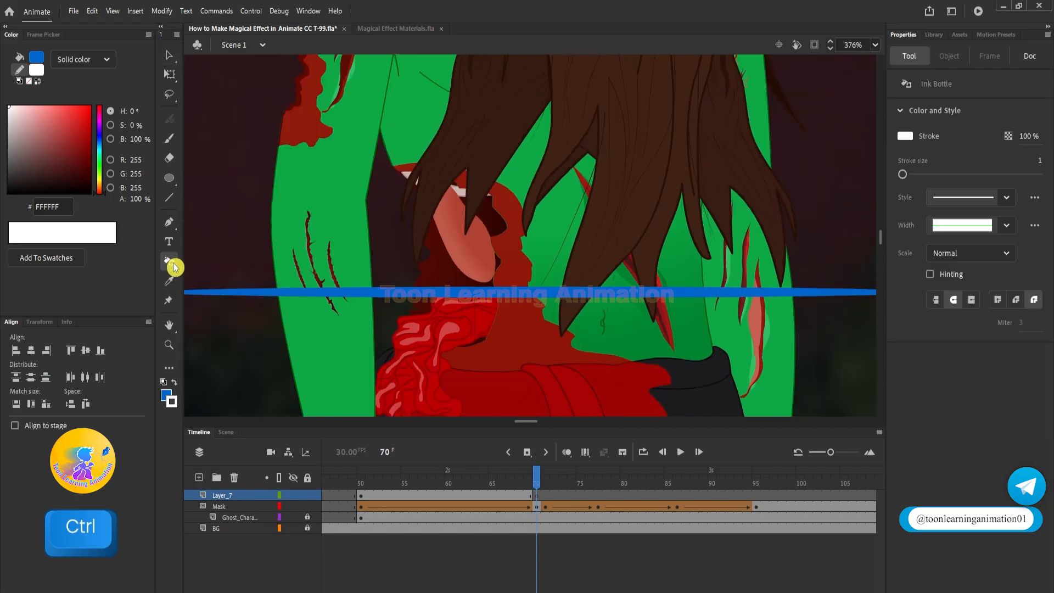
left_click(478, 293)
key("v")
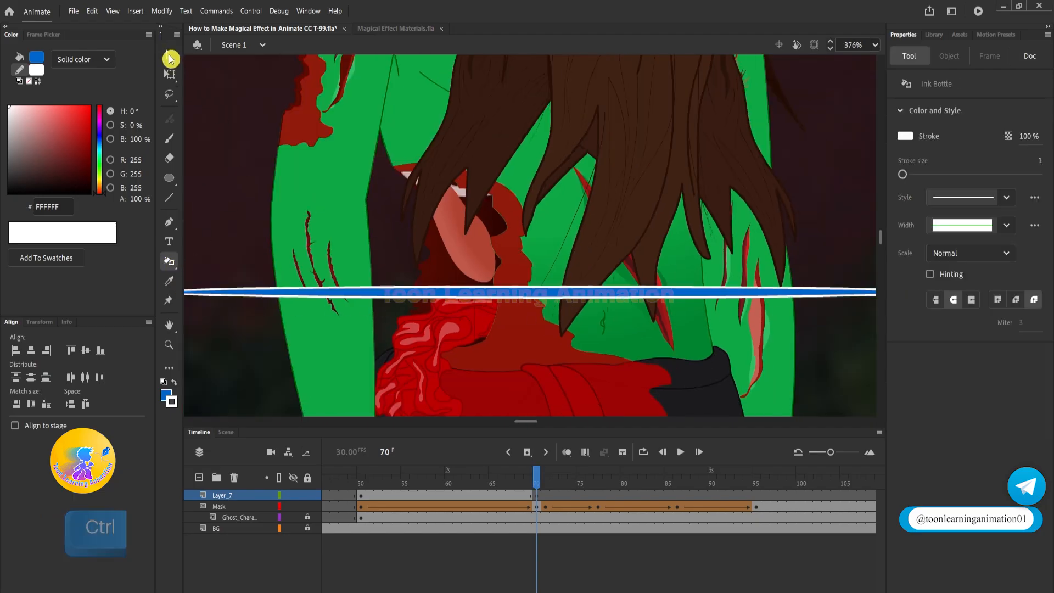
Cut the wide oval's white outline from the Mask layer and paste it in place at frame 70 of the outline layer
left_click(480, 299)
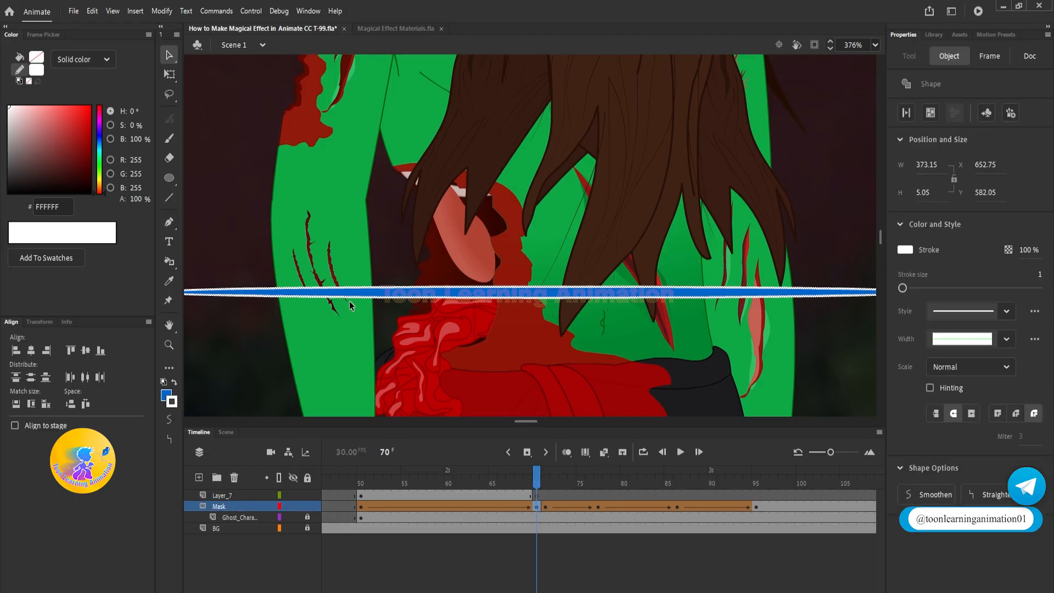
key("ctrl+x")
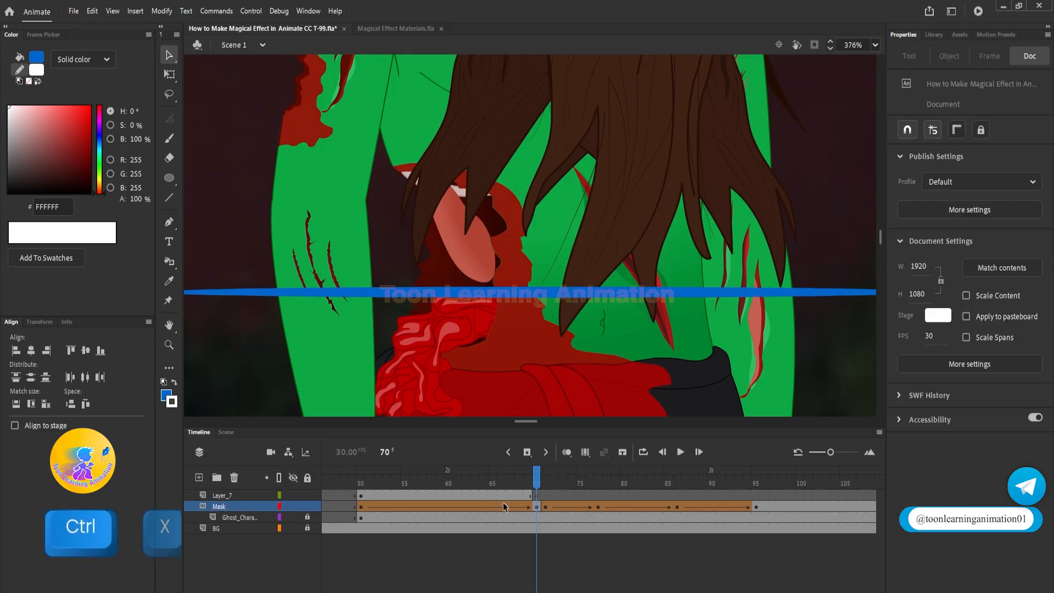
left_click(536, 495)
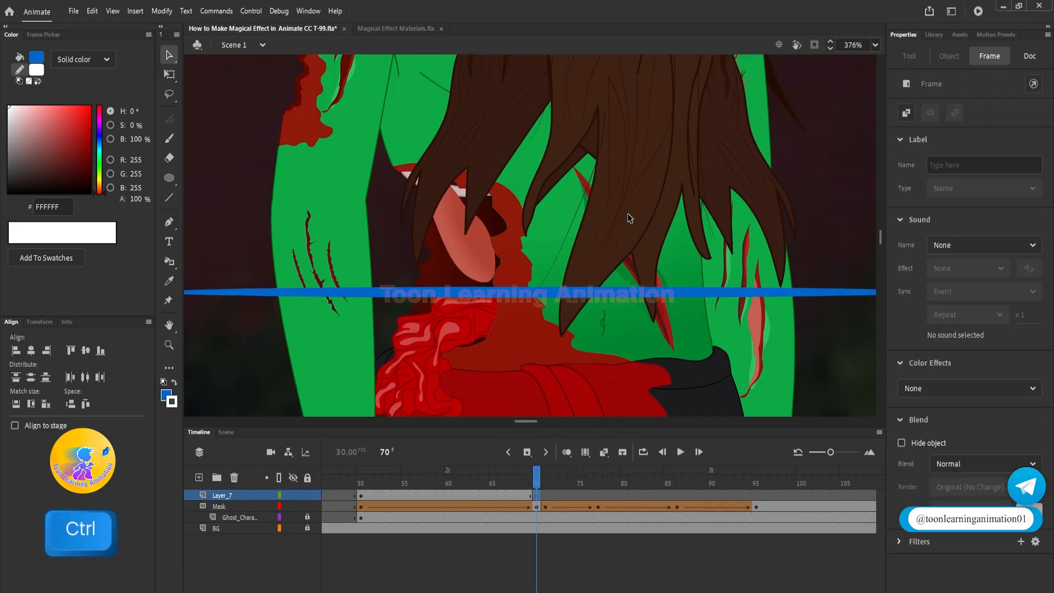
key("ctrl+shift+v")
left_click(741, 405)
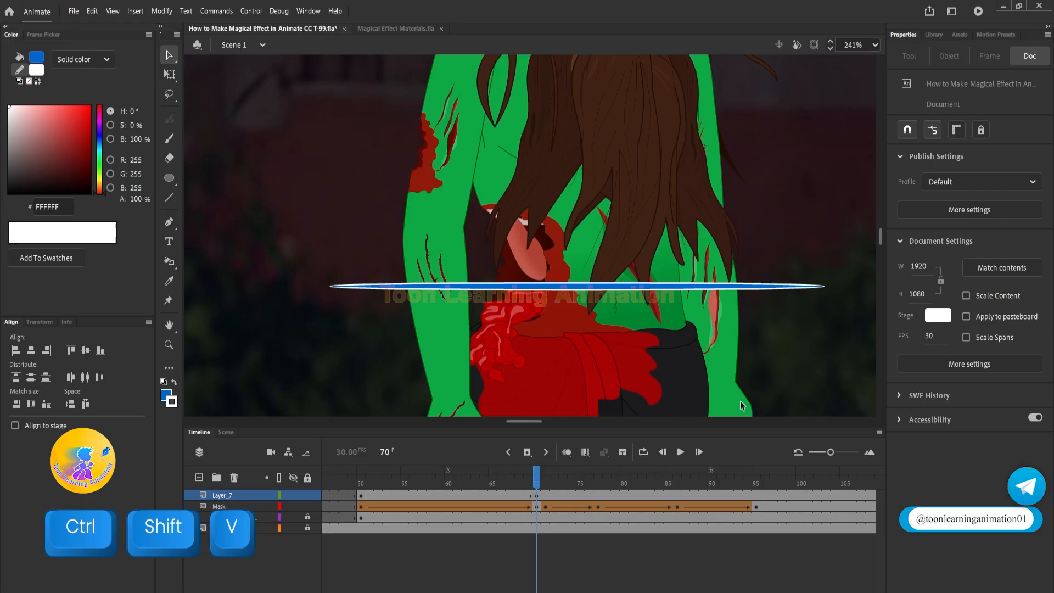
Create a shape tween on the outline layer between frames 50 and 70 and scrub through it
right_click(431, 495)
left_click(483, 177)
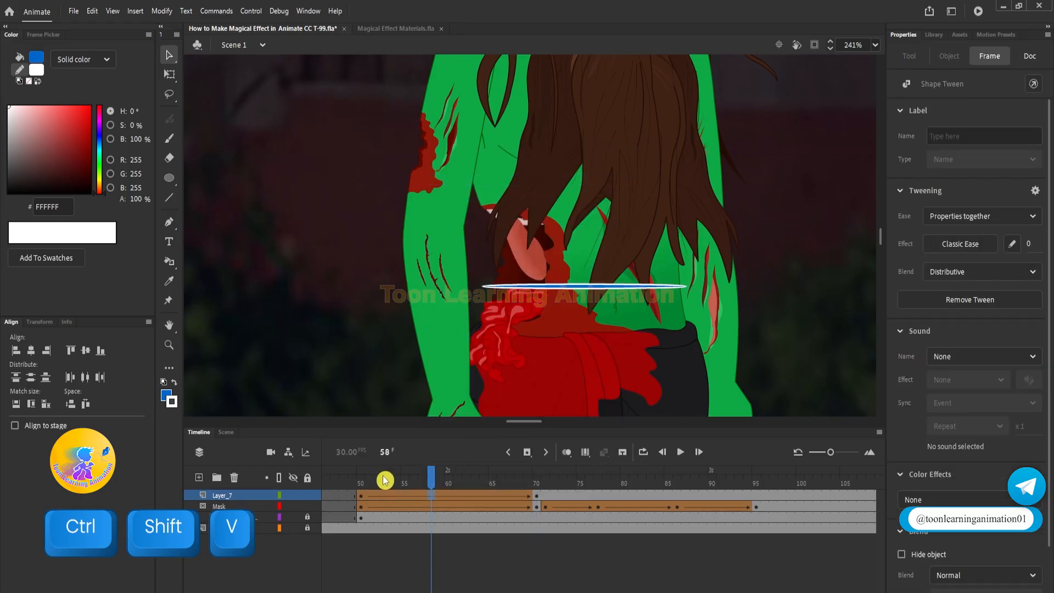
left_click_drag(362, 483, 461, 480)
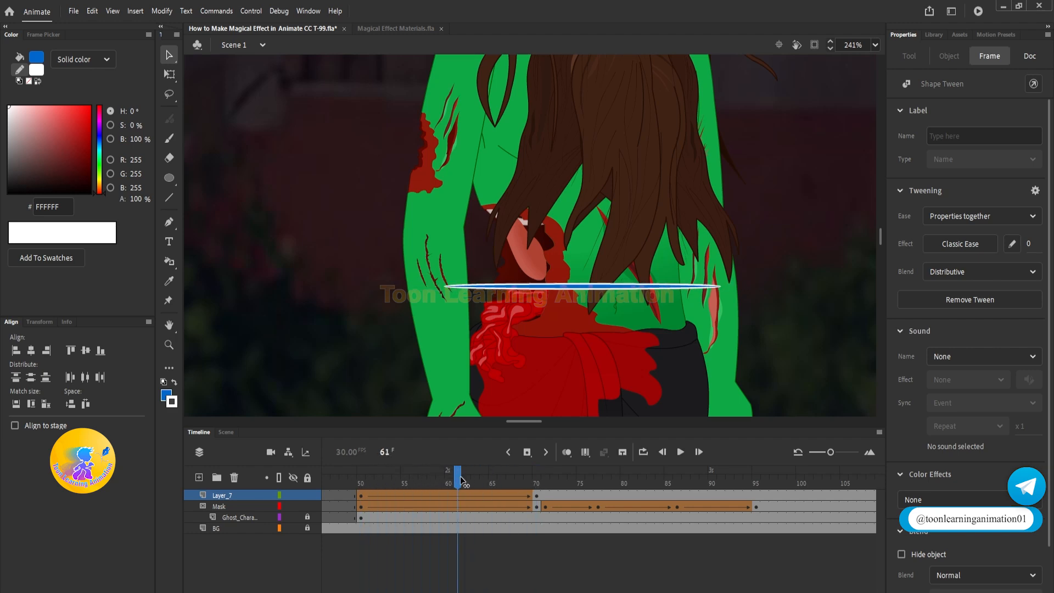
left_click(518, 271)
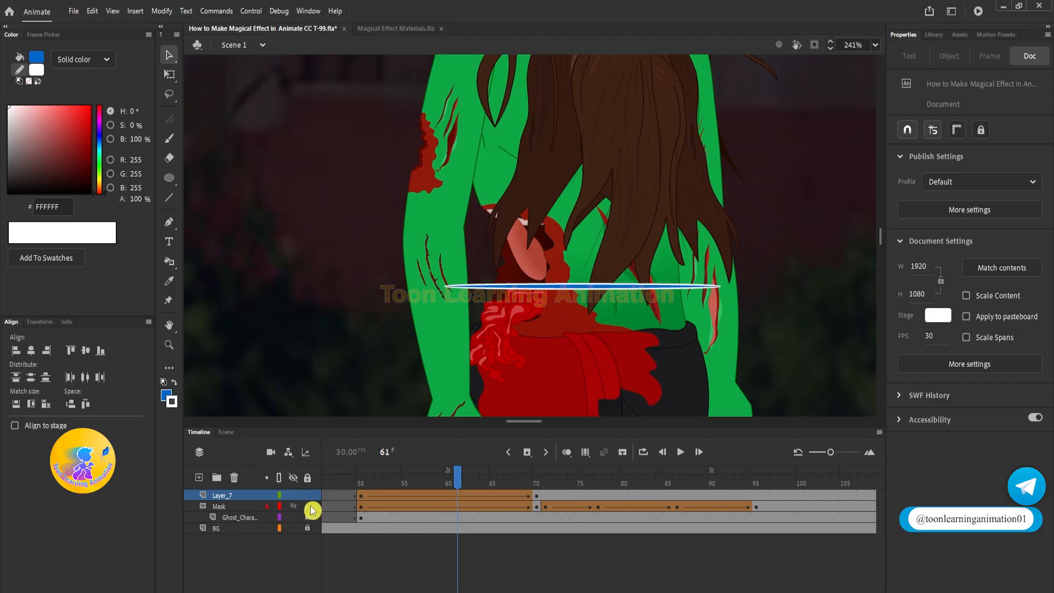
Lock the Mask layer to view the reveal with the outline layer hidden, restoring both layers after the check
left_click(308, 507)
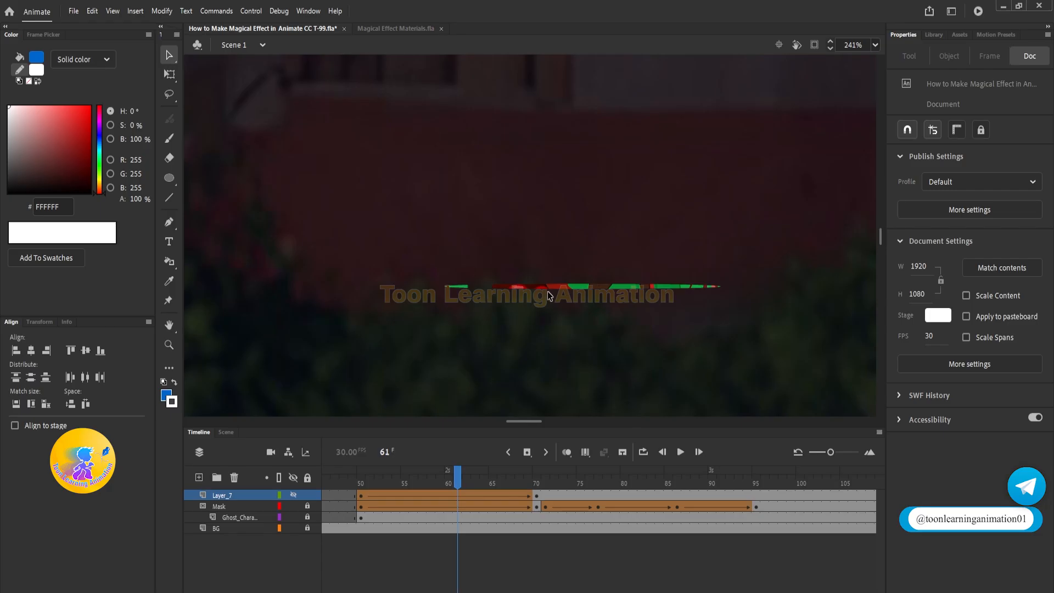
left_click(294, 495)
left_click(307, 506)
Lock the outline and Mask layers and scrub from frame 50 to frame 61 to preview the outlined reveal
left_click(362, 484)
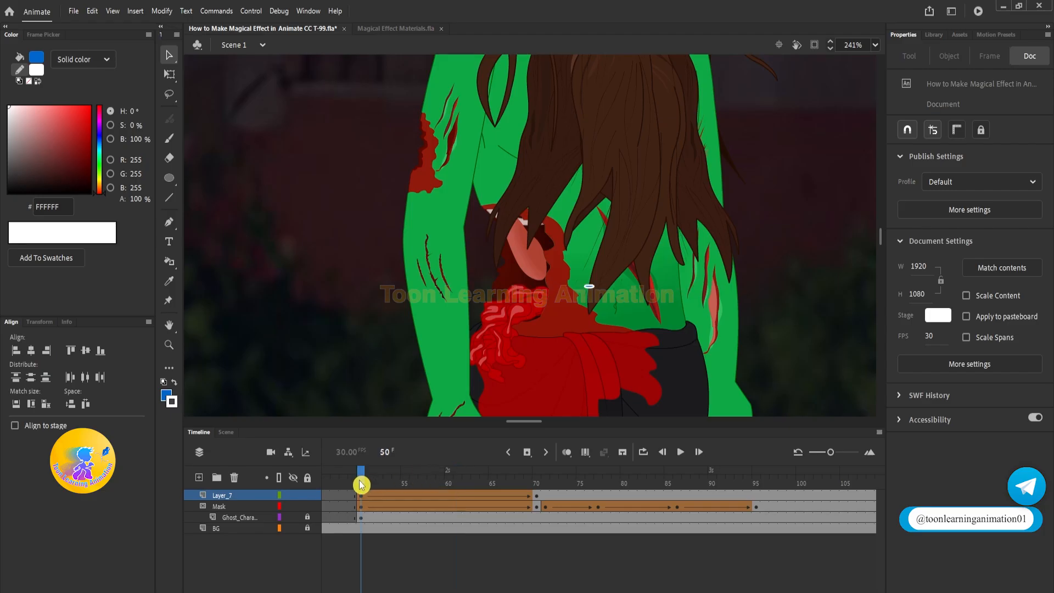
left_click(307, 495)
left_click(308, 506)
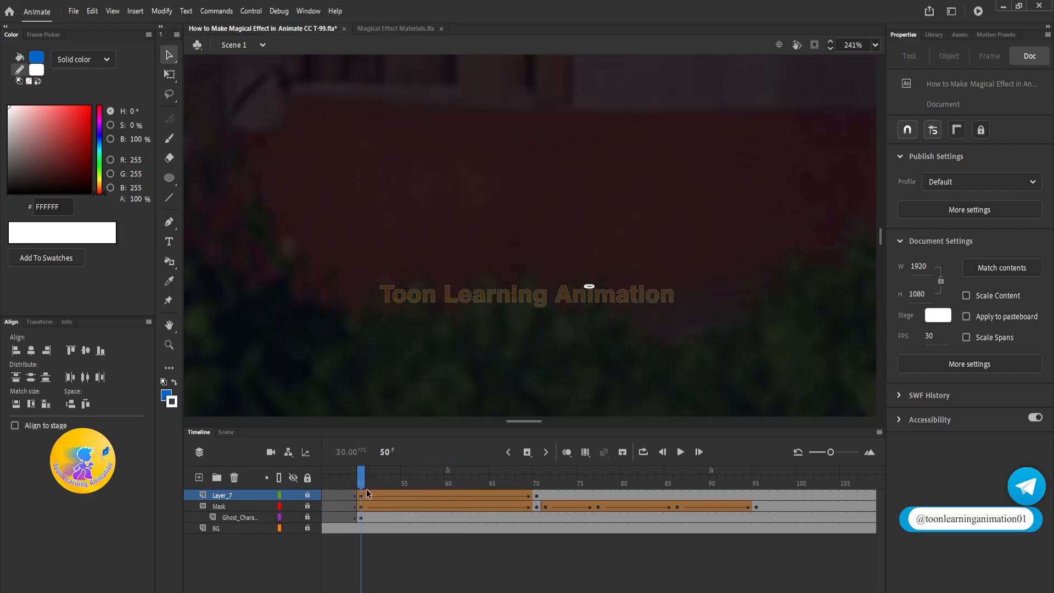
left_click(370, 484)
left_click_drag(372, 484, 455, 487)
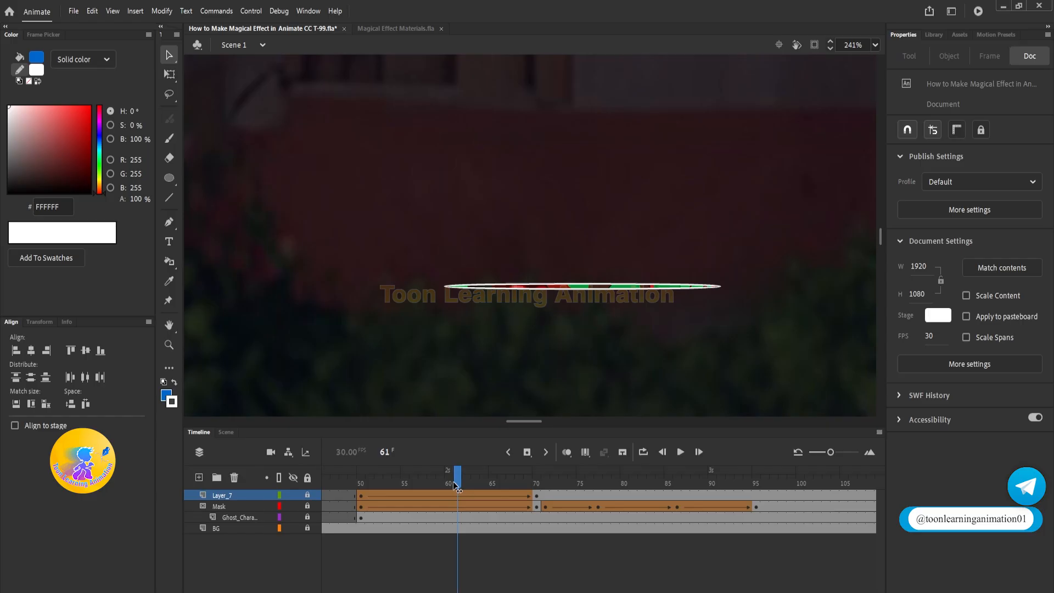
Unlock the outline and Mask layers and insert a keyframe at frame 71 on the outline layer
left_click(308, 495)
left_click(308, 506)
left_click(545, 477)
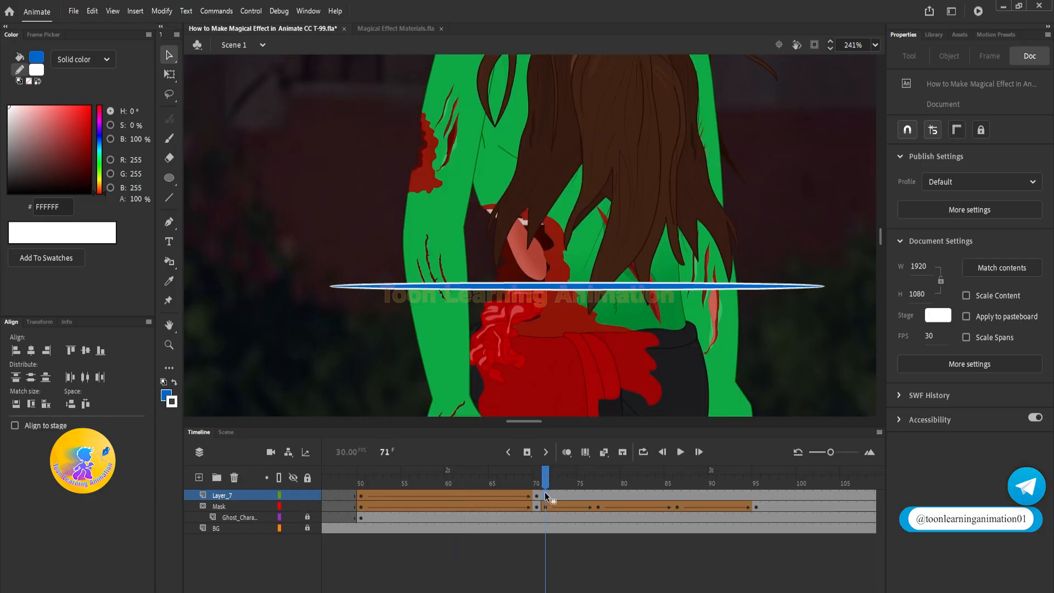
left_click(547, 496)
Insert a keyframe at frame 77 on the outline layer and delete the white oval outline there
left_click(598, 501)
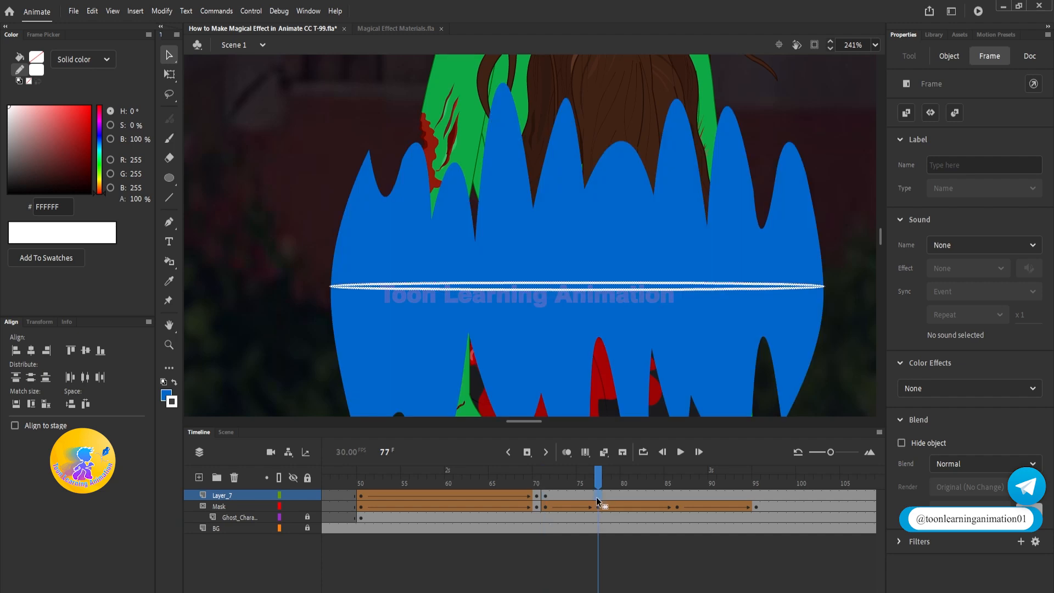
key("F6")
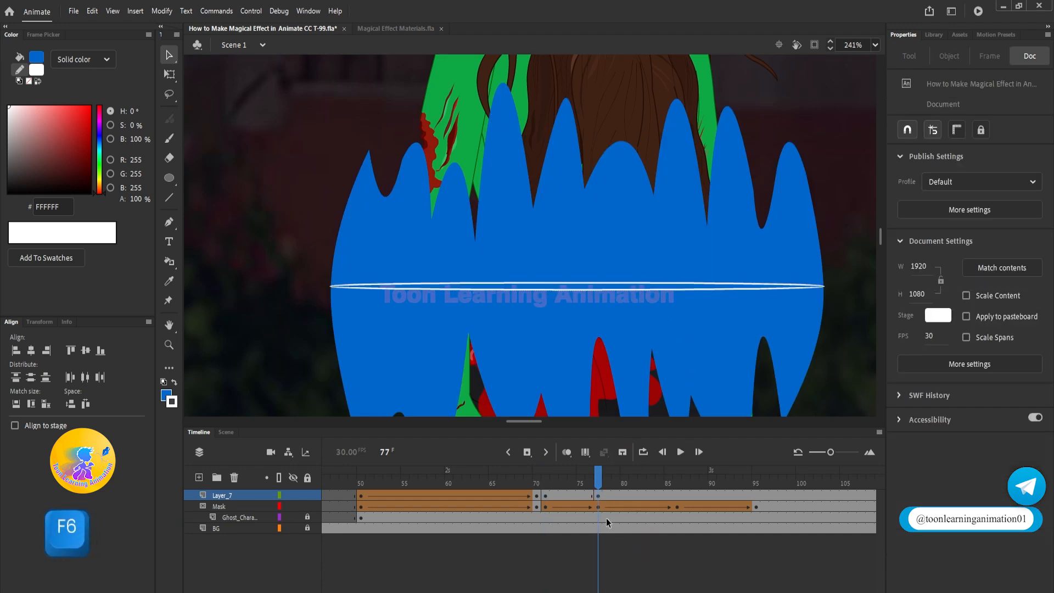
key("Delete")
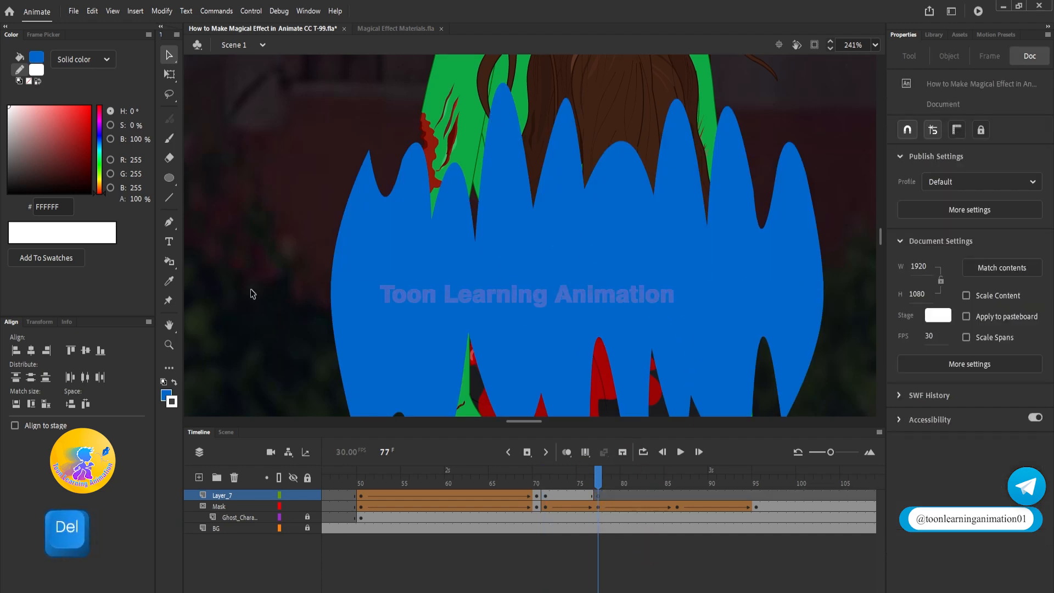
Outline the jagged frame 77 mask shape with the white stroke using the Ink Bottle tool
left_click(170, 261)
left_click(565, 313)
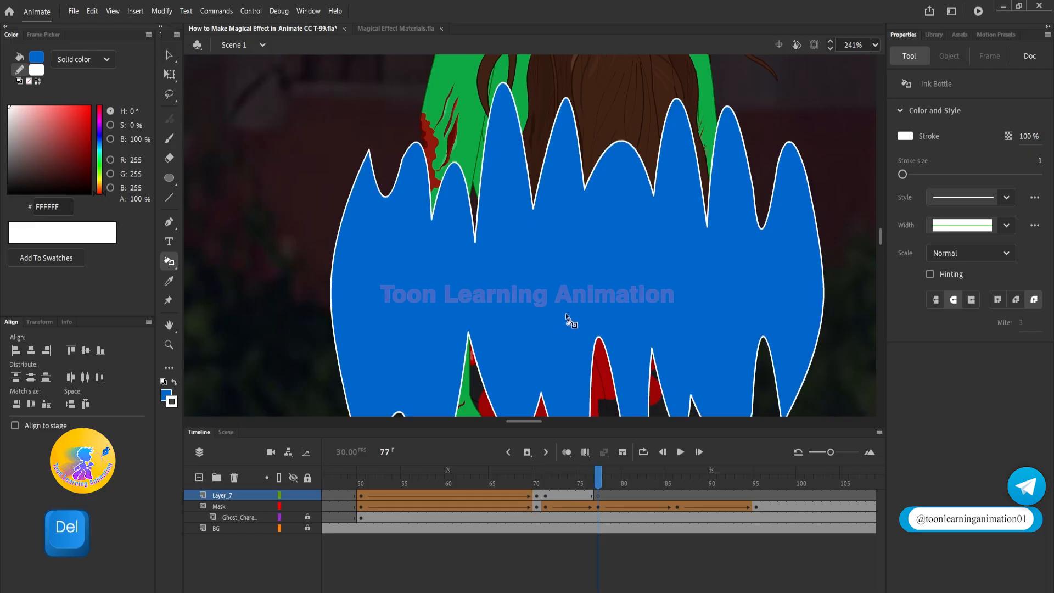
key("v")
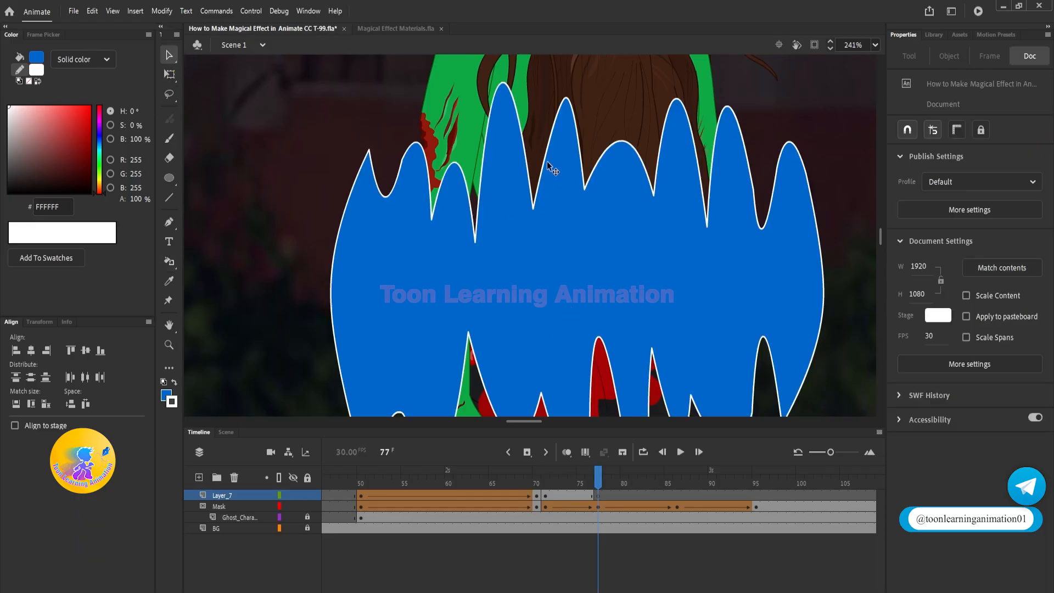
Cut the jagged white outline from the Mask layer and paste it in place at frame 77 of the outline layer
double_click(550, 168)
key("ctrl+x")
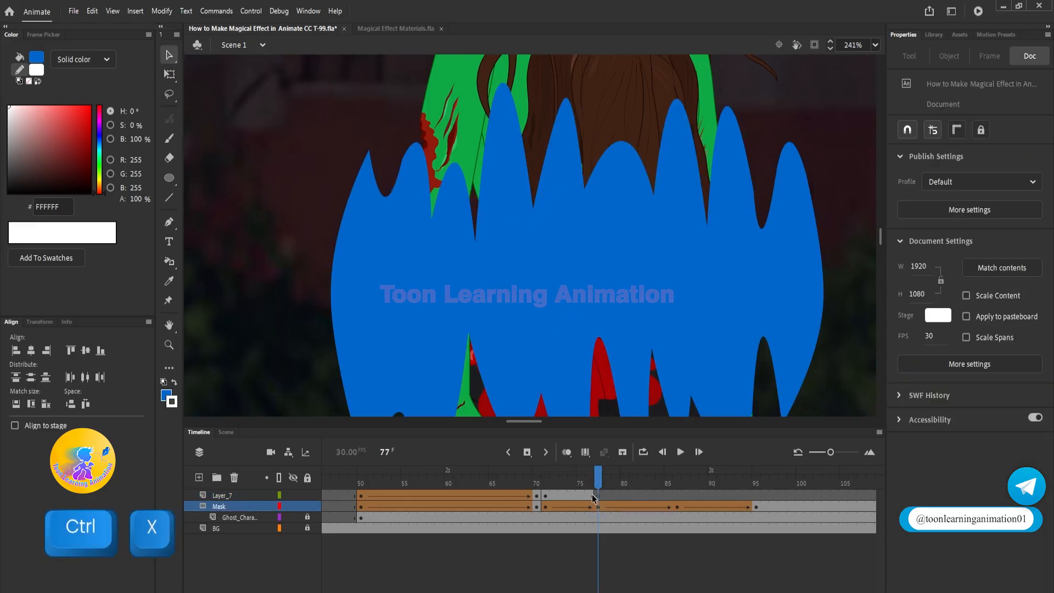
left_click(593, 497)
key("ctrl+shift+v")
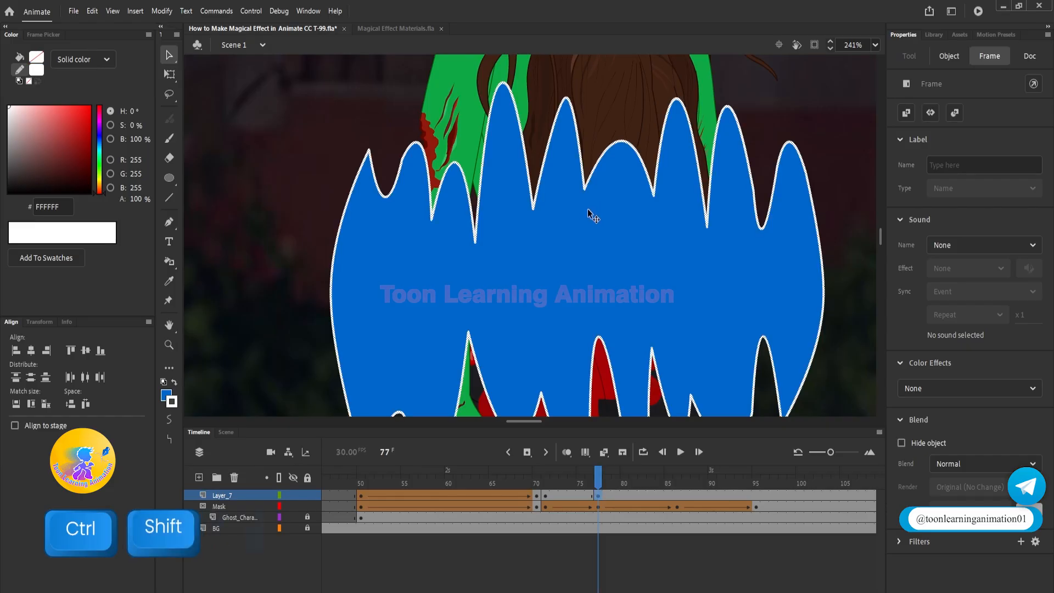
Create a shape tween on the outline layer between frames 71 and 77
scroll(593, 216, "down", 3)
right_click(563, 495)
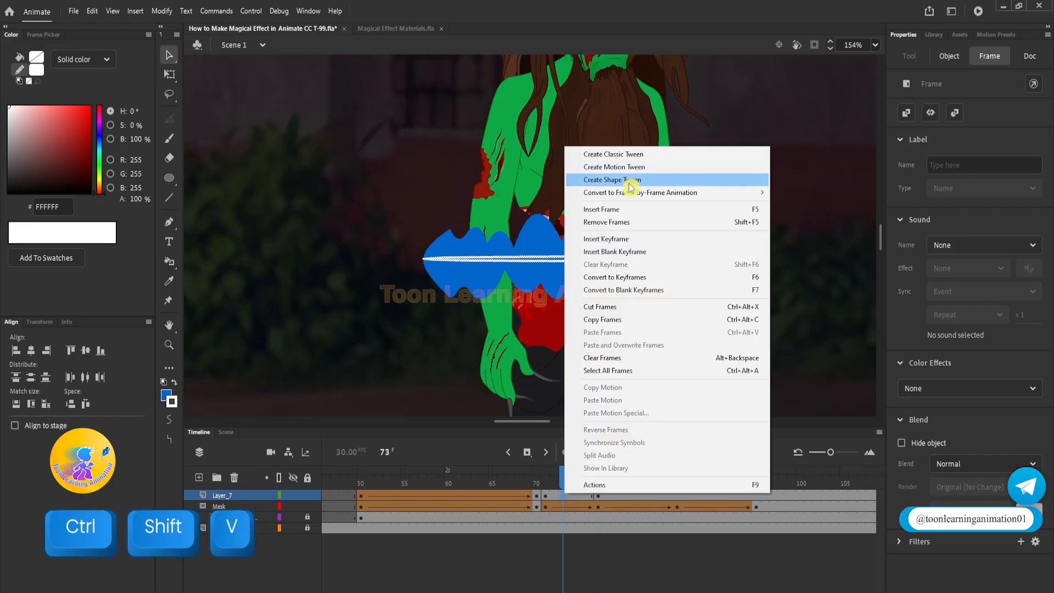
left_click(631, 180)
Lock the outline and Mask layers and scrub to frame 77 to preview the jagged outlined reveal
left_click(307, 496)
left_click(307, 507)
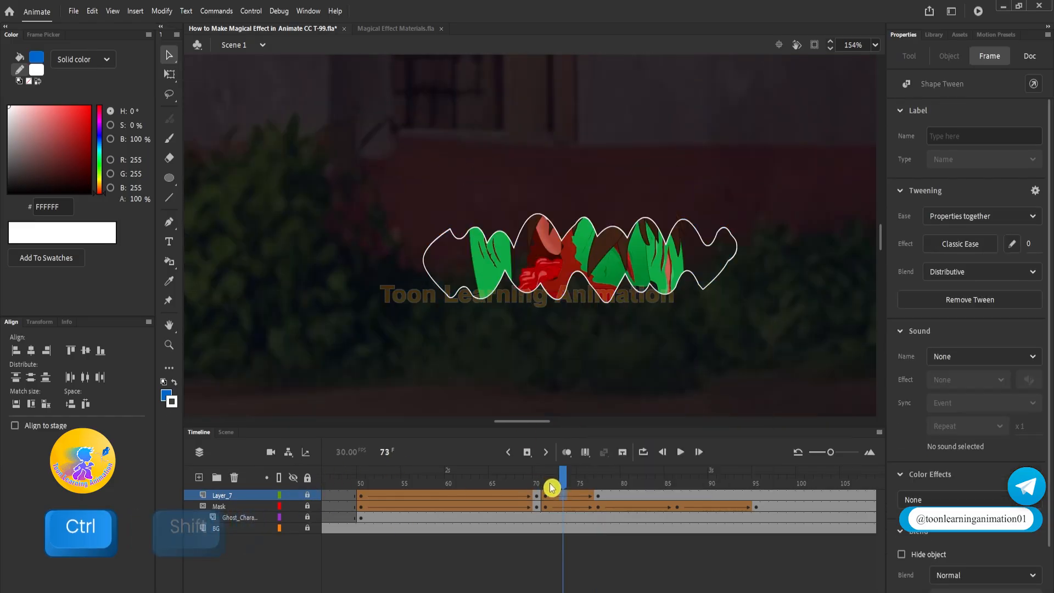
left_click_drag(552, 487, 598, 495)
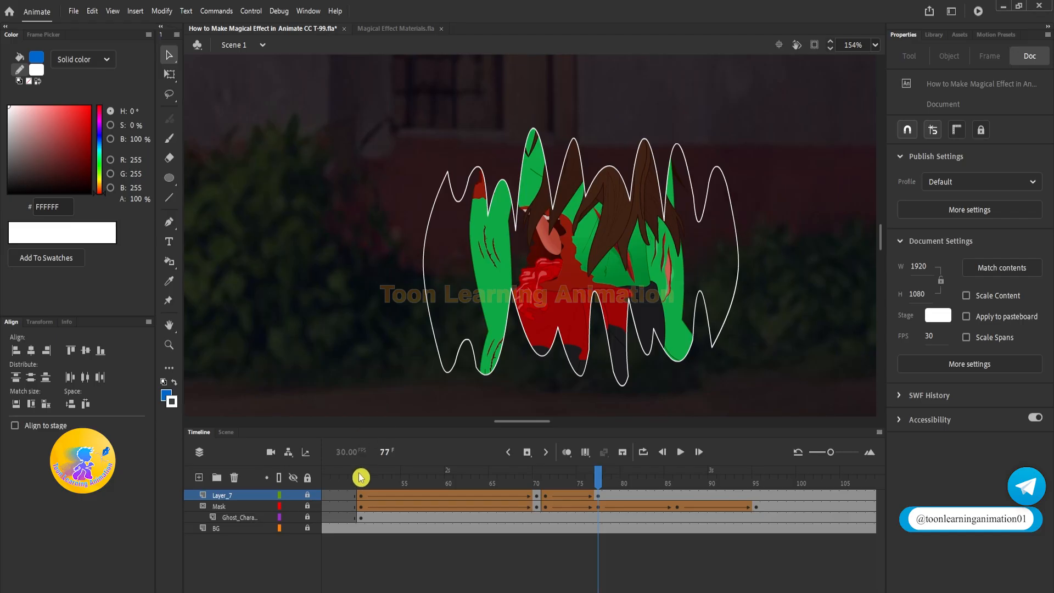
Unlock the outline layer and delete the side segments of the jagged frame 77 outline, leaving separate upper and lower zigzag lines
left_click(313, 496)
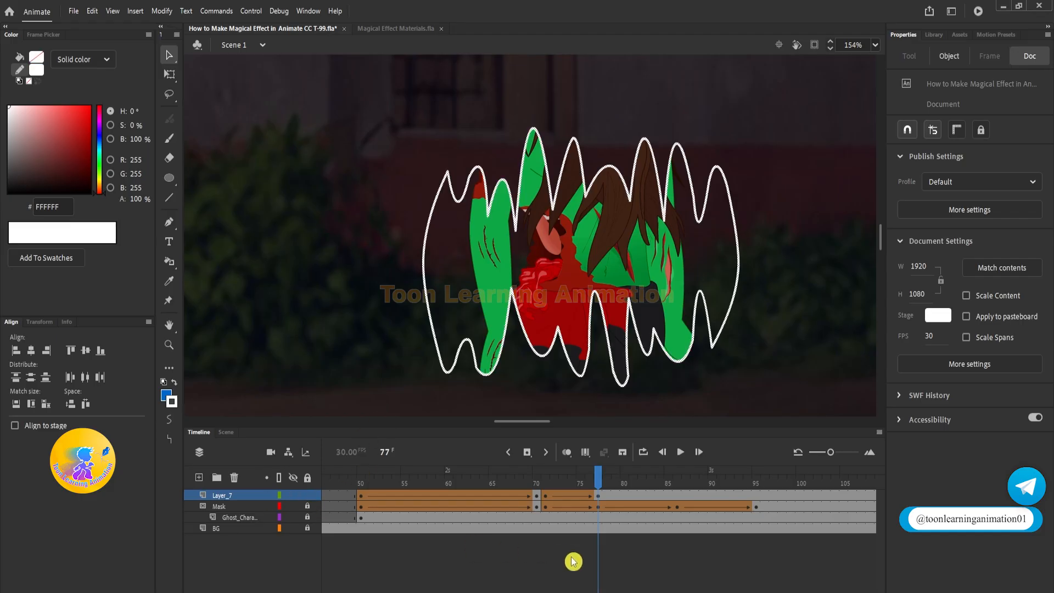
left_click(762, 319)
left_click(738, 279)
key("Delete")
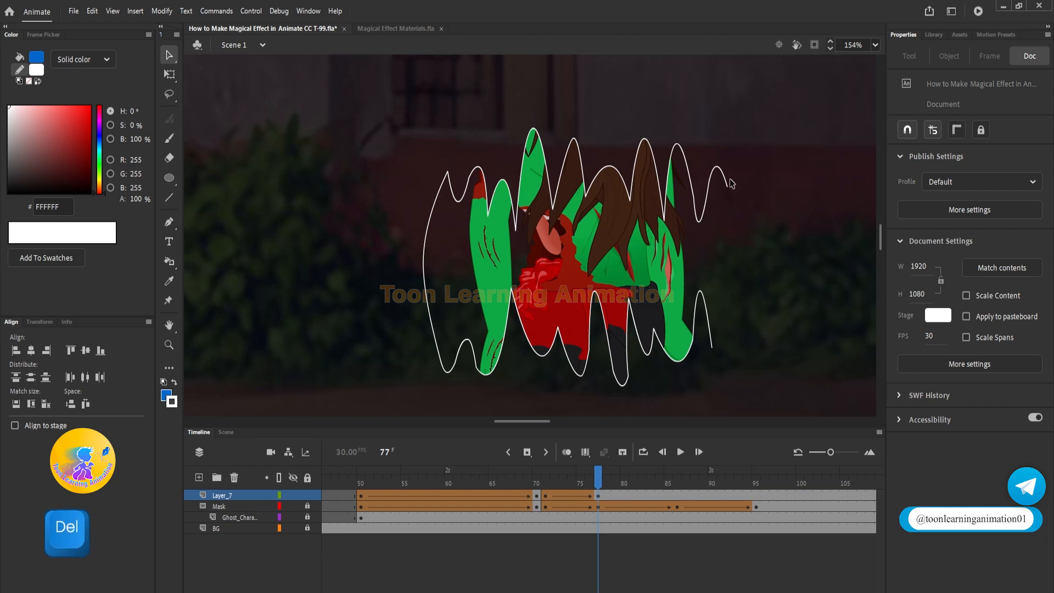
left_click(724, 177)
key("Delete")
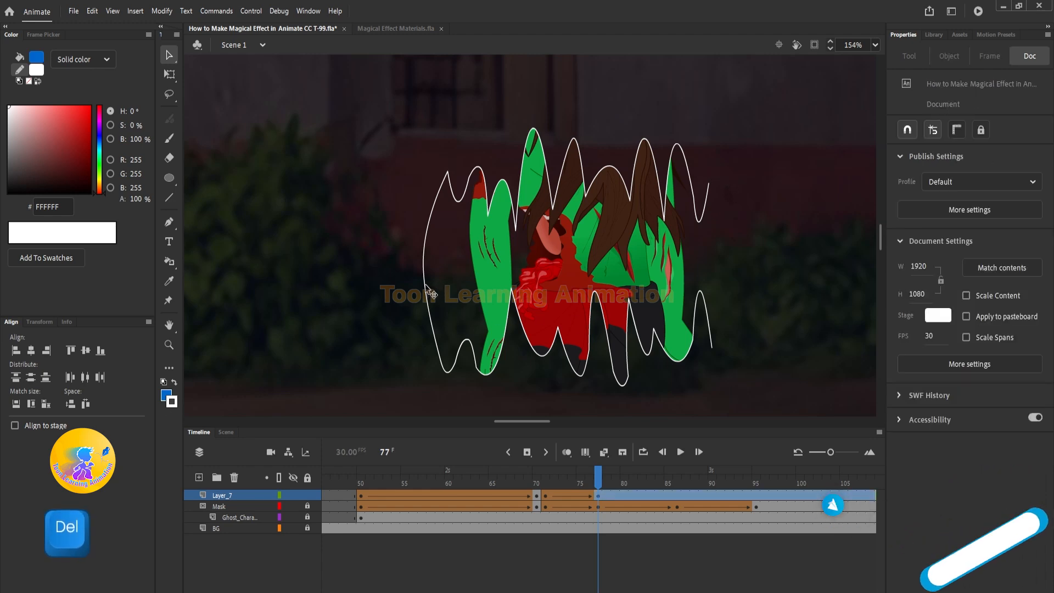
left_click(429, 294)
key("Delete")
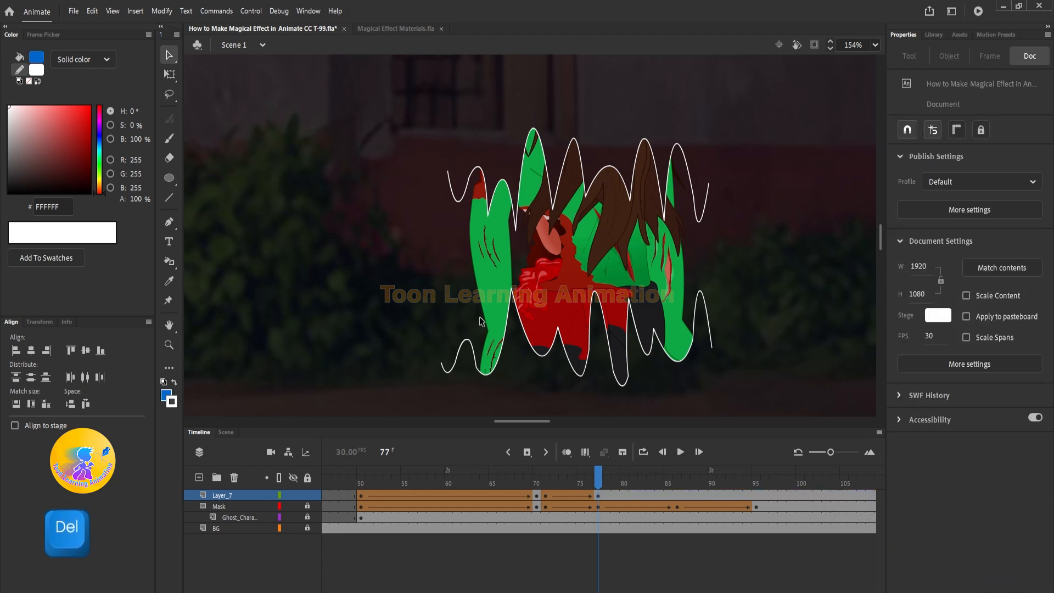
Cut the upper half of the flattened white ellipse outline at frame 71 of Layer_7
mouse_move(558, 486)
left_mouse_down()
mouse_move(543, 487)
mouse_move(595, 485)
mouse_move(546, 488)
left_mouse_up()
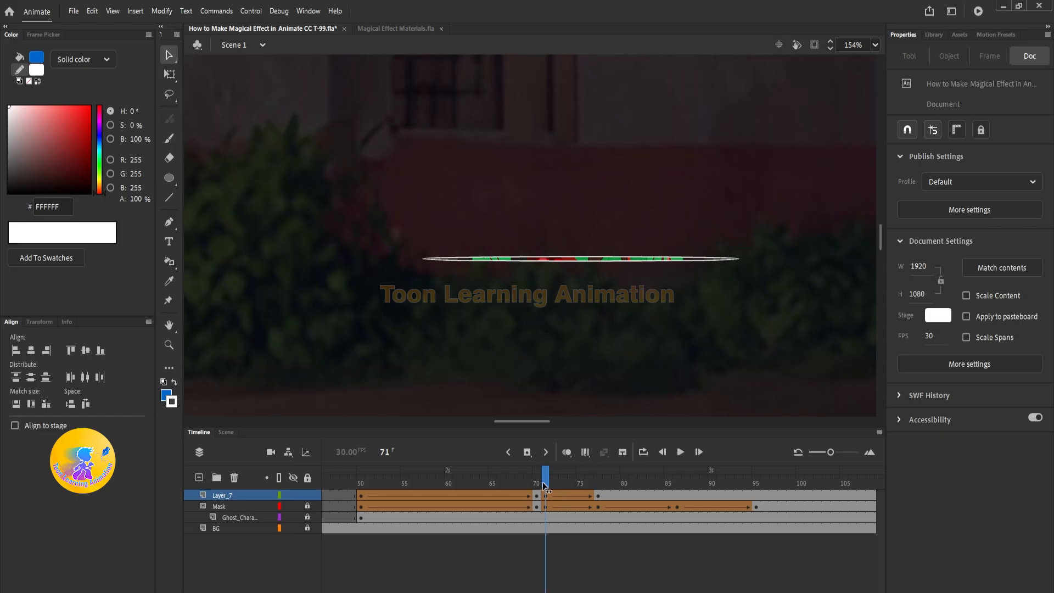
scroll(573, 261, "up", 2, "ctrl")
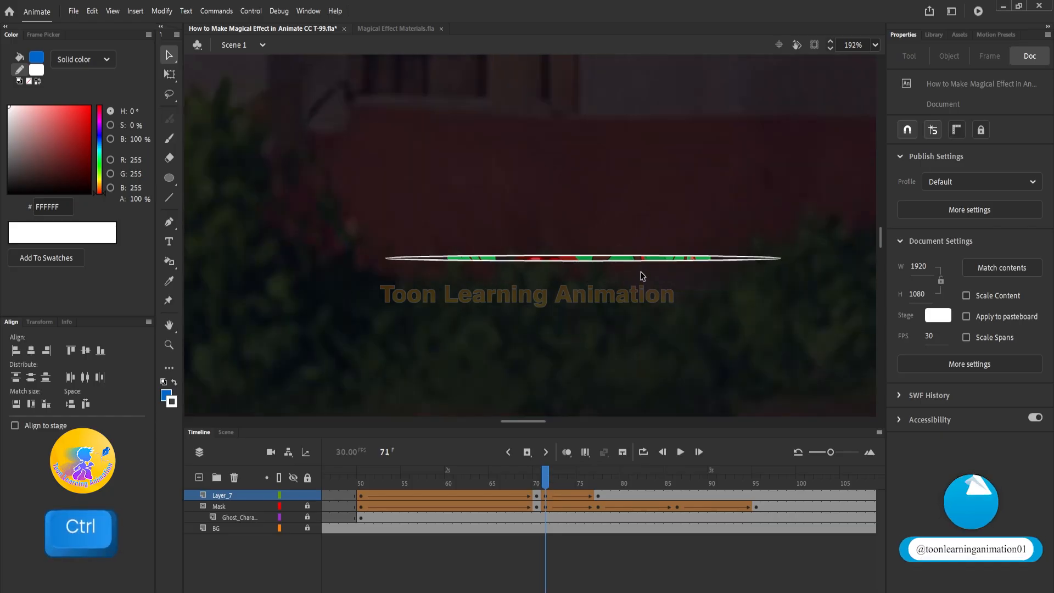
scroll(597, 259, "up", 1)
left_click(589, 258)
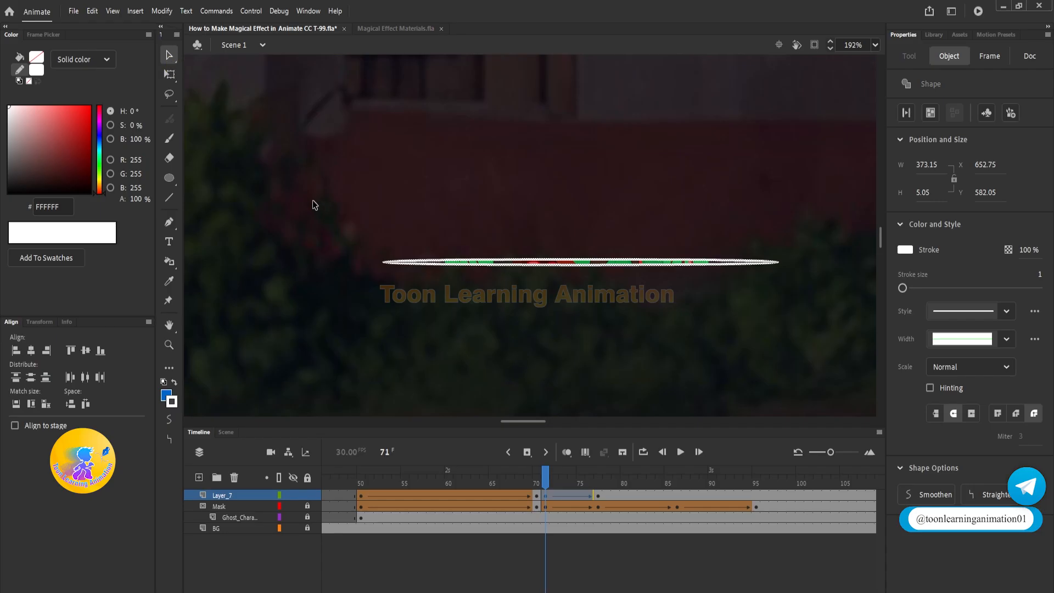
mouse_move(288, 179)
left_mouse_down()
mouse_move(663, 256)
mouse_move(806, 266)
left_mouse_up()
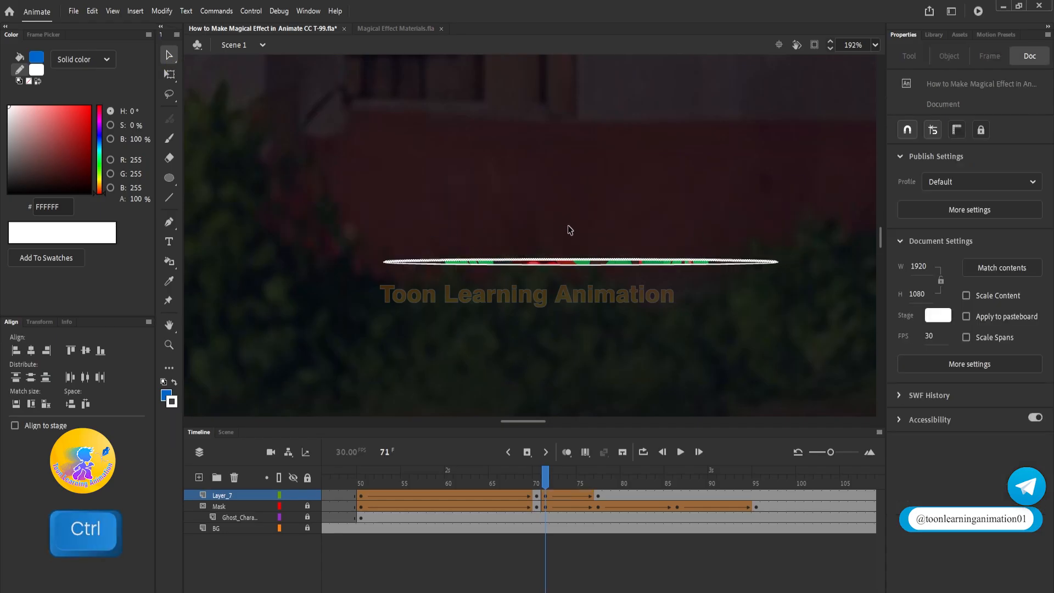
key("ctrl+x")
scroll(772, 264, "up", 5)
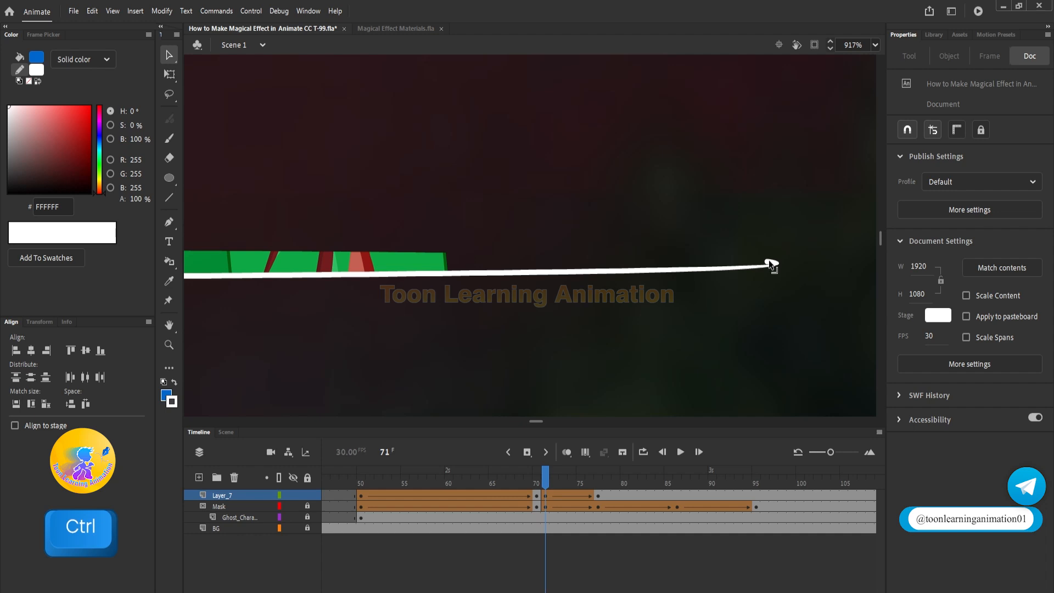
left_click(771, 263)
scroll(791, 292, "down", 5)
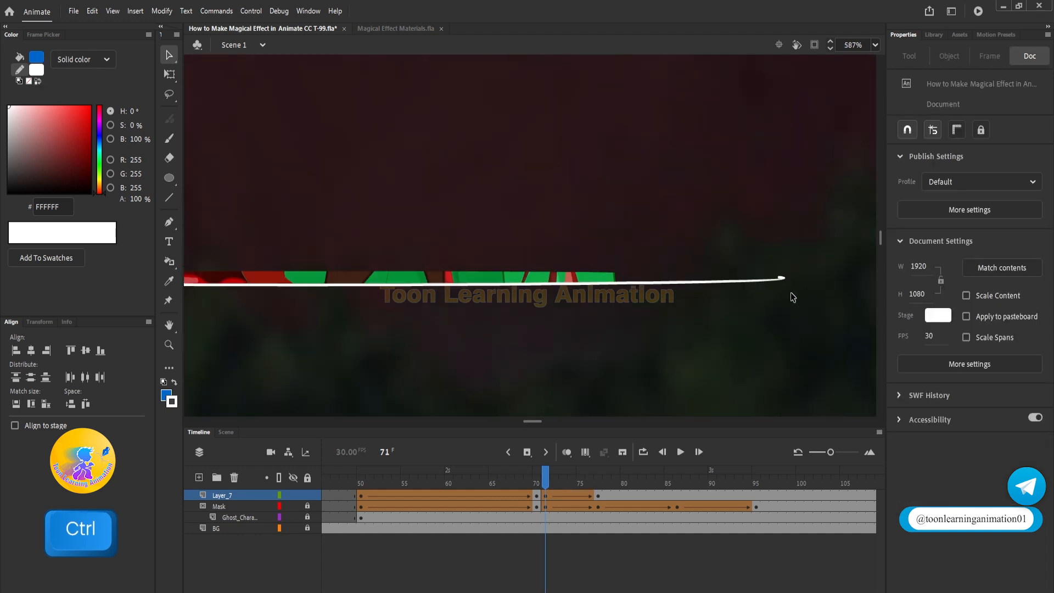
key("ctrl+z")
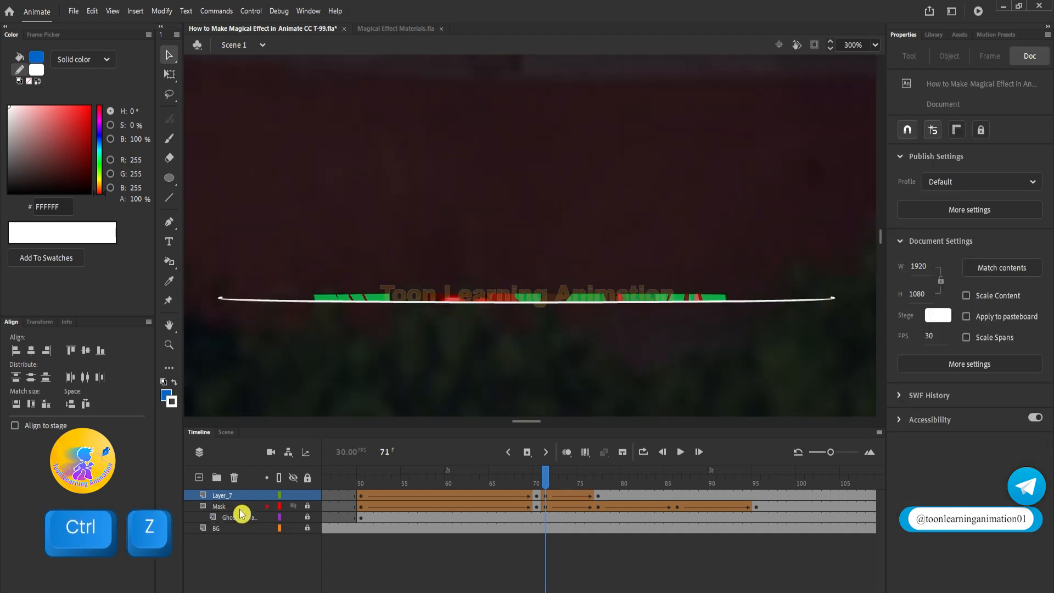
Add a layer above Layer_7, insert a keyframe at frame 71 and paste the upper outline half in place
left_click(198, 477)
key("F6")
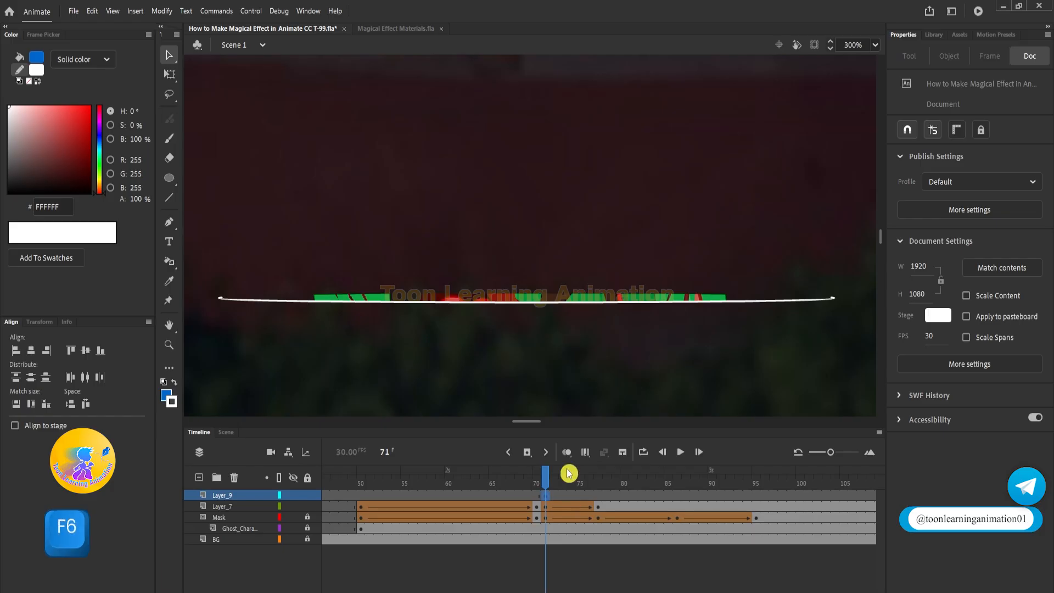
key("ctrl+shift+v")
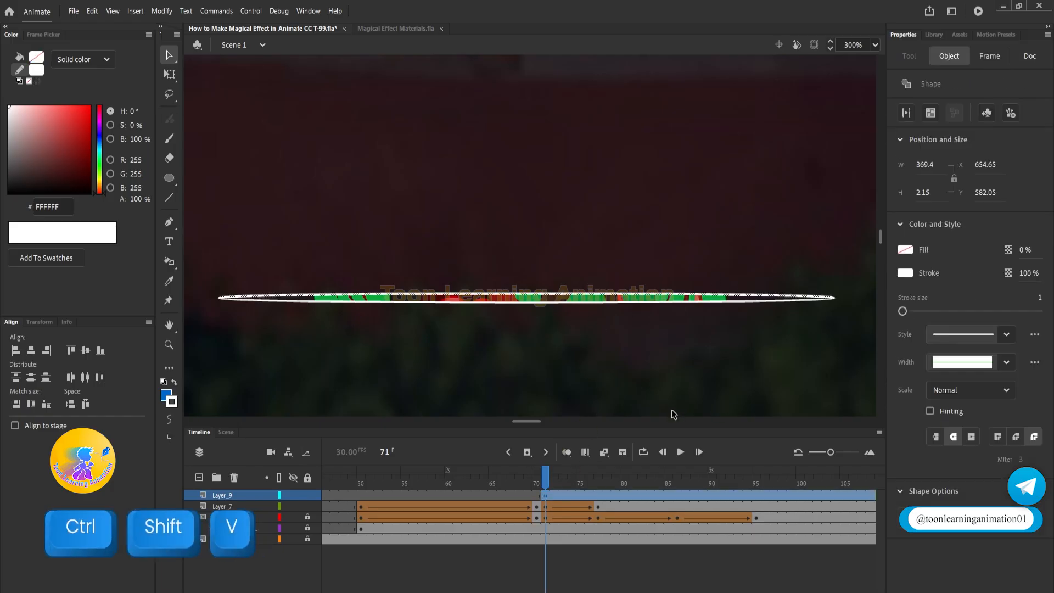
Move the upper zigzag line at frame 77 from Layer_7 to a new Layer_9 keyframe, in place of the flat line there
left_click(598, 494)
key("F6")
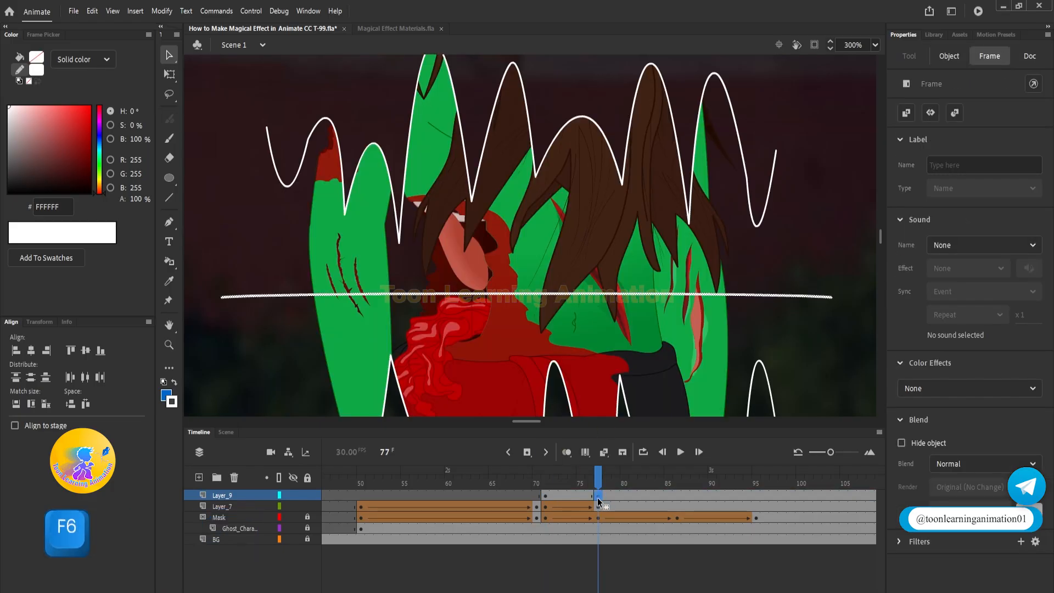
left_click(687, 195)
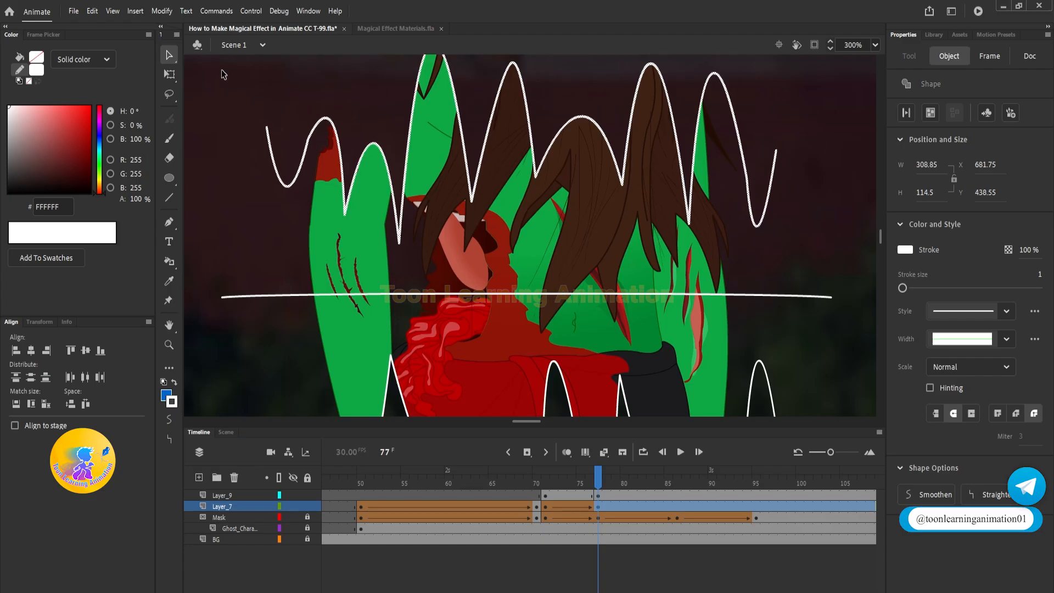
key("ctrl")
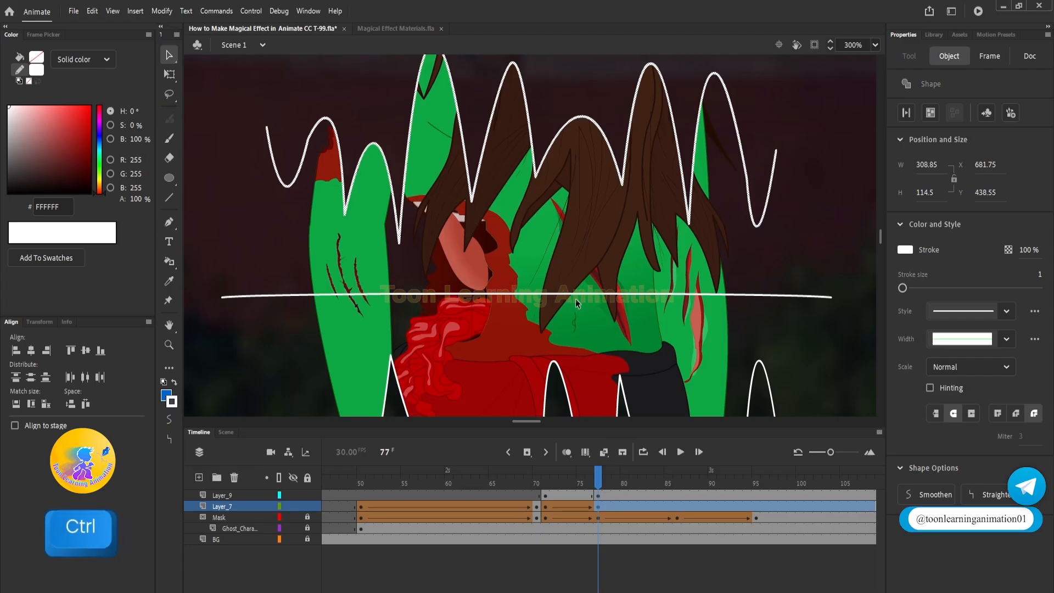
key("ctrl+x")
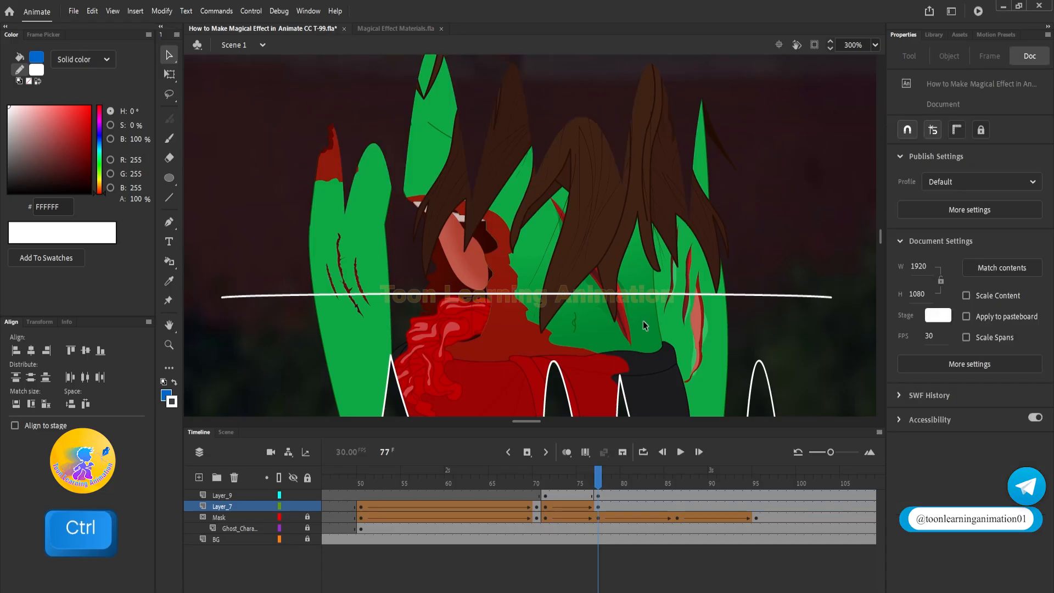
left_click(598, 496)
key("Delete")
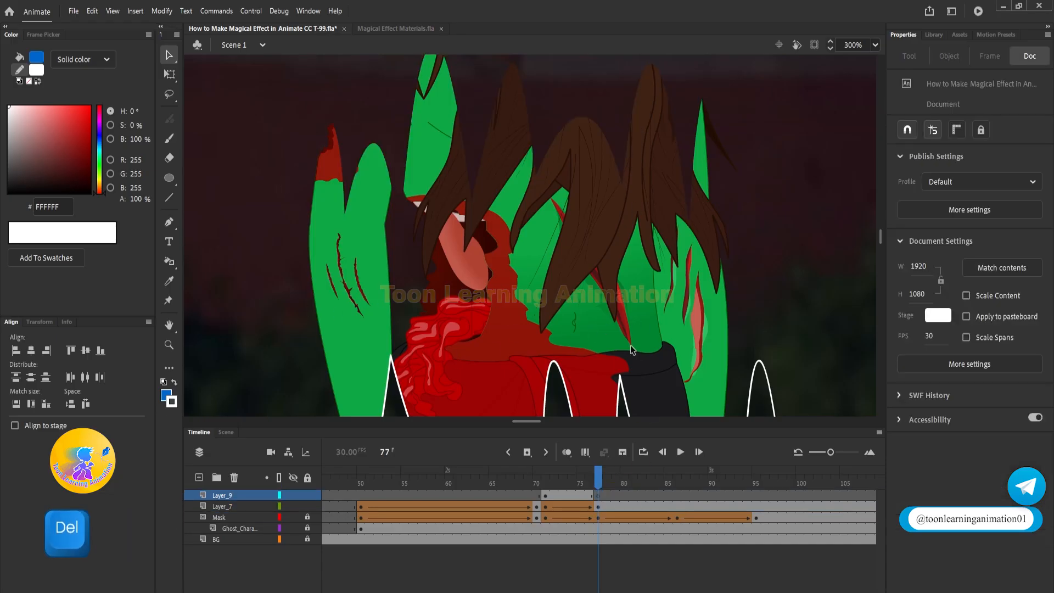
key("ctrl+shift+v")
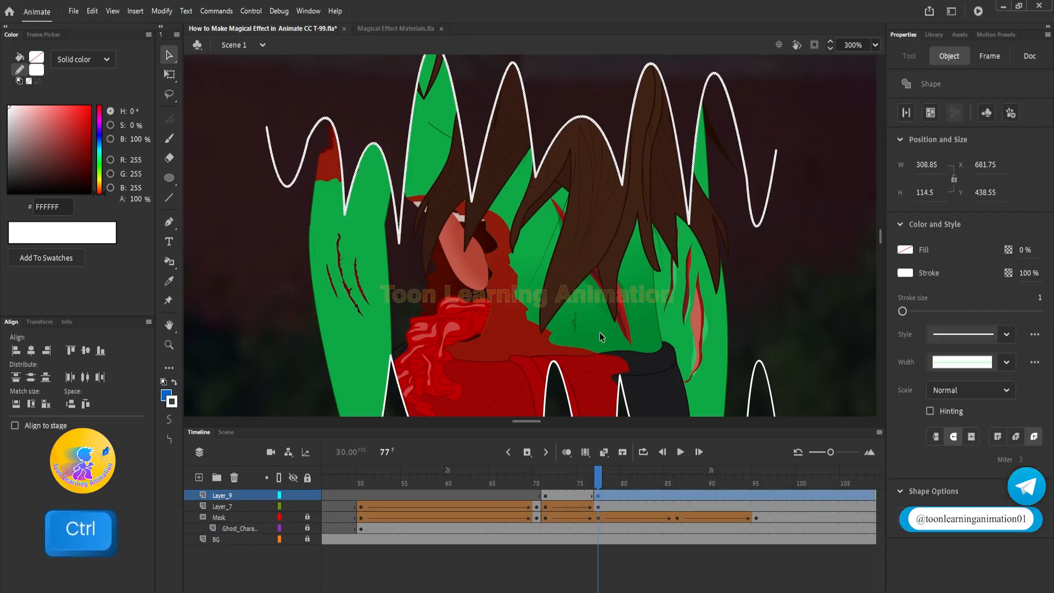
Create a shape tween on Layer_9 between frames 71 and 77 and scrub to frame 77 to preview it
scroll(615, 346, "down", 2)
right_click(570, 497)
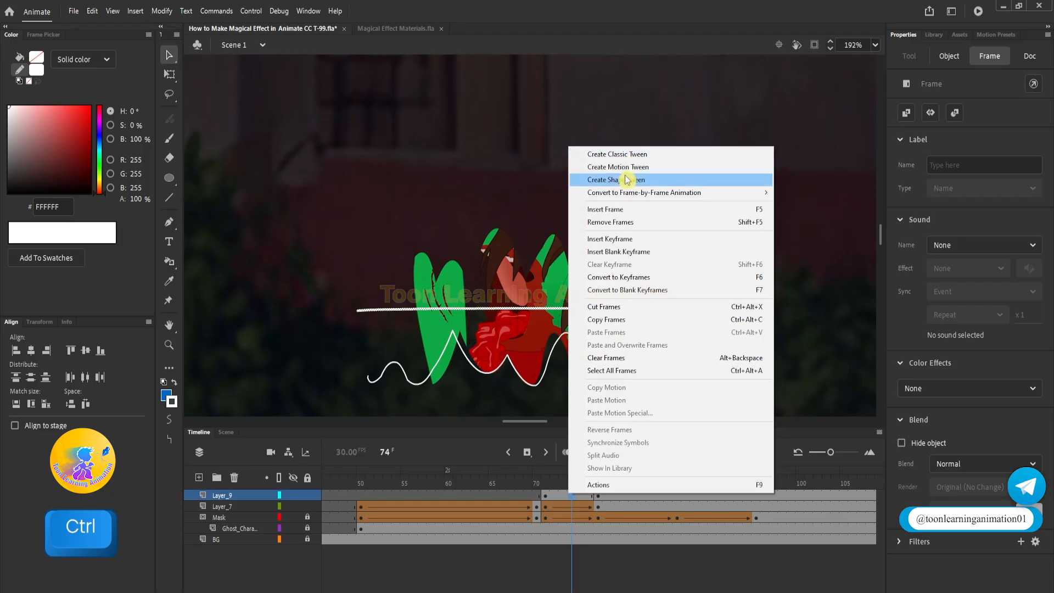
left_click(629, 180)
mouse_move(576, 481)
left_mouse_down()
mouse_move(547, 480)
mouse_move(599, 485)
mouse_move(546, 485)
mouse_move(601, 487)
left_mouse_up()
left_click(666, 358)
key("space")
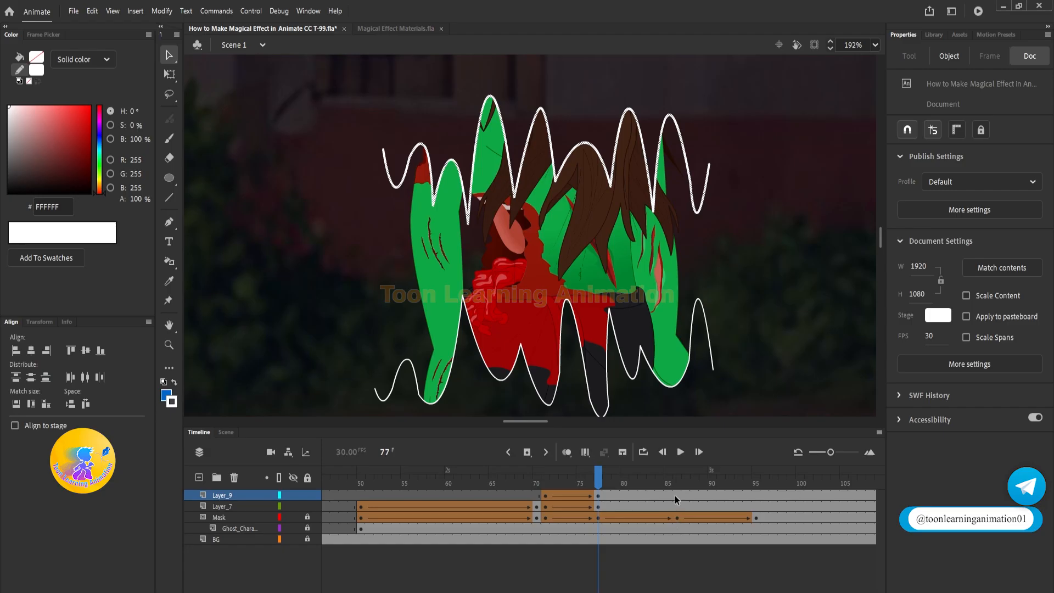
Insert keyframes at frame 86 on Layer_9 and Layer_7 and clear the white outlines from them
left_click(677, 503)
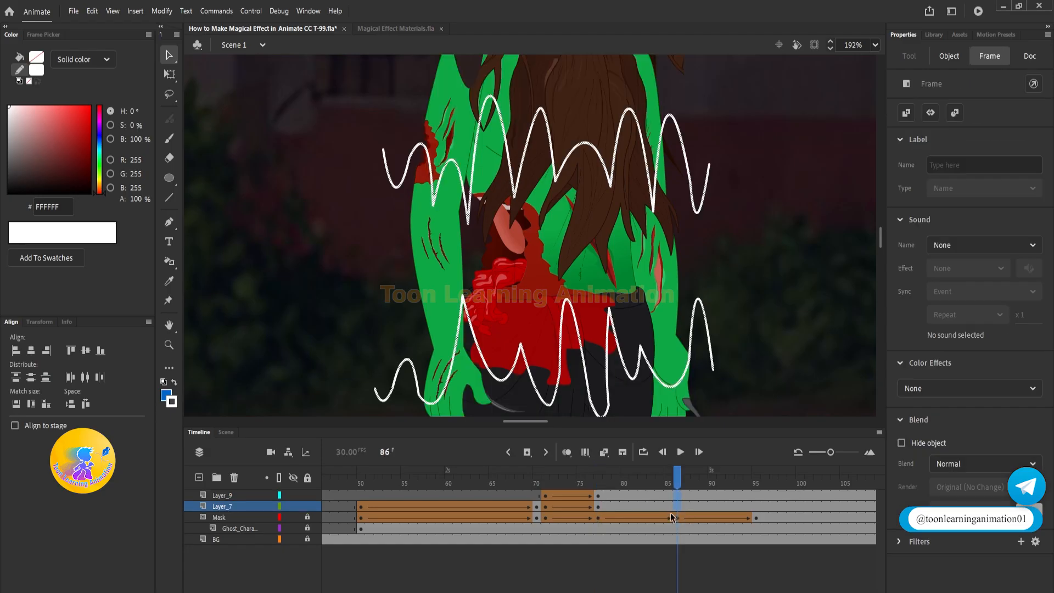
key("F6")
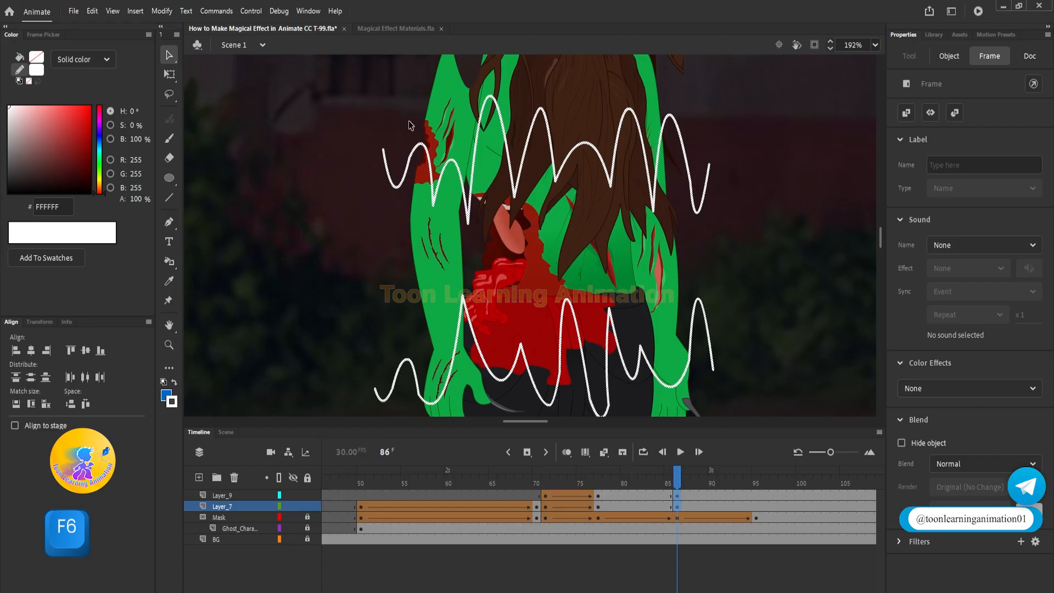
key("Delete")
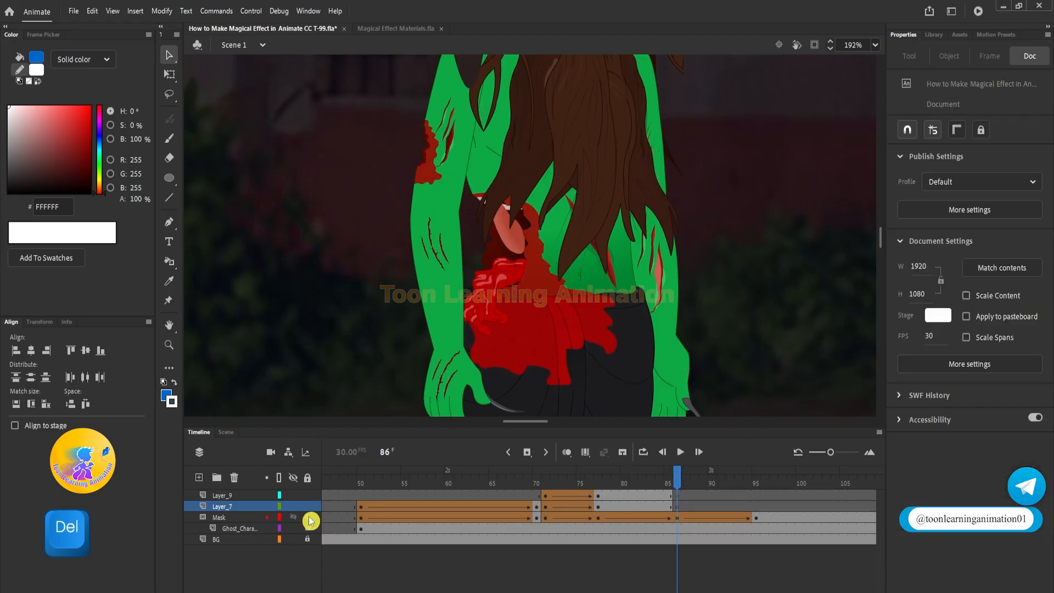
Unlock the Mask layer and outline its blue shape at frame 86 with a white Ink Bottle stroke
left_click(311, 521)
key("ctrl")
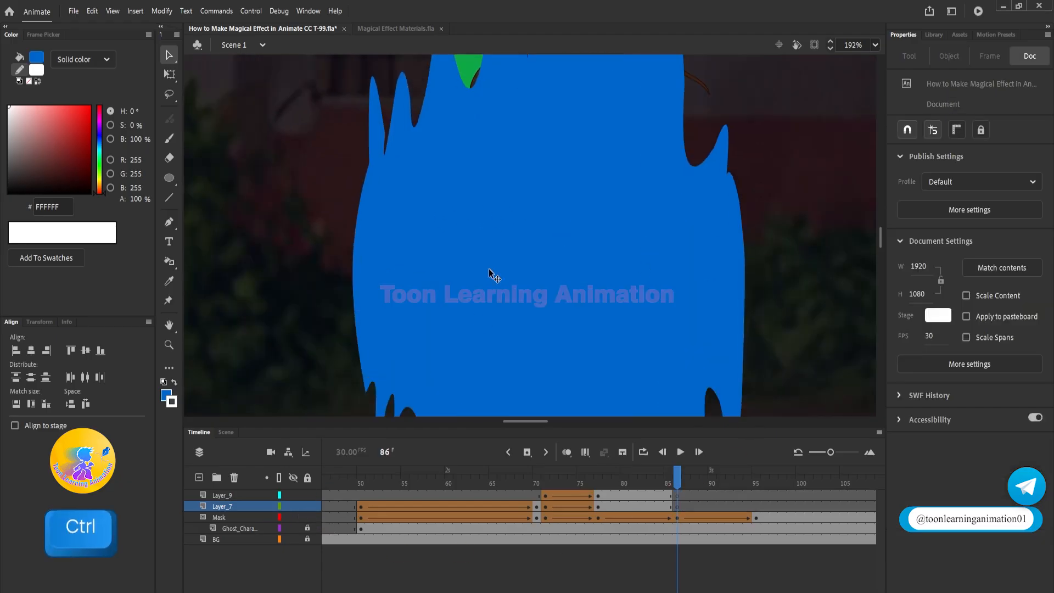
left_click(170, 265)
left_click(502, 258)
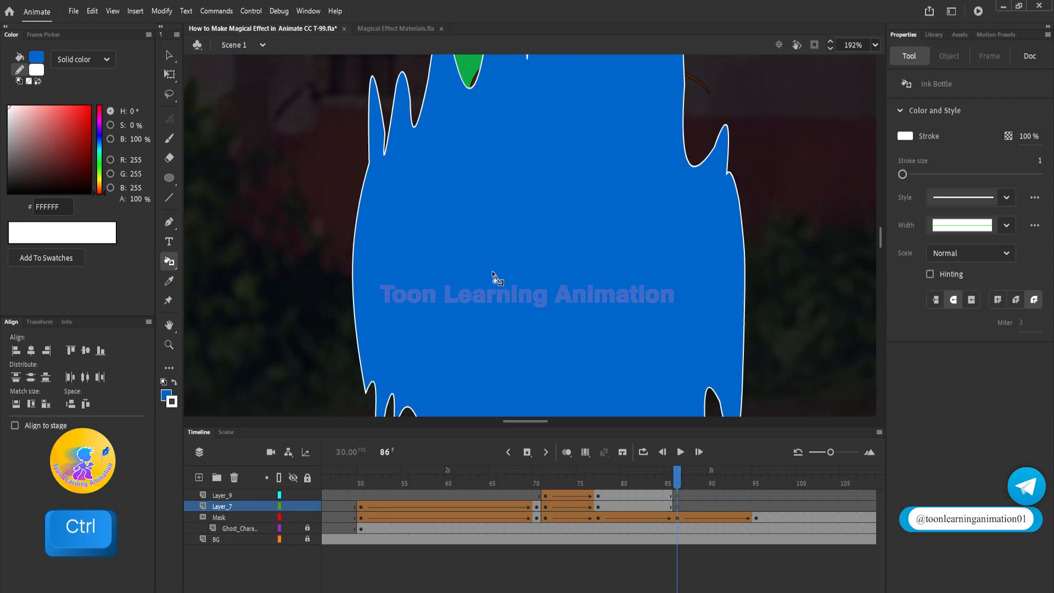
Cut the white outline from the Mask layer, relock that layer and paste the outline in place at frame 86 of Layer_9
left_click(169, 55)
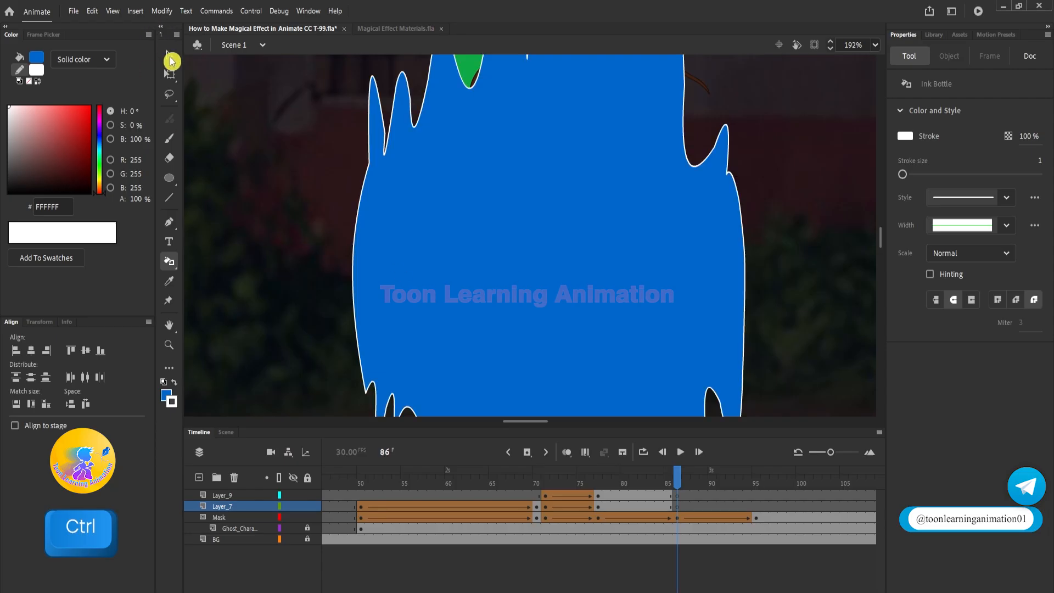
left_click(744, 212)
key("ctrl+x")
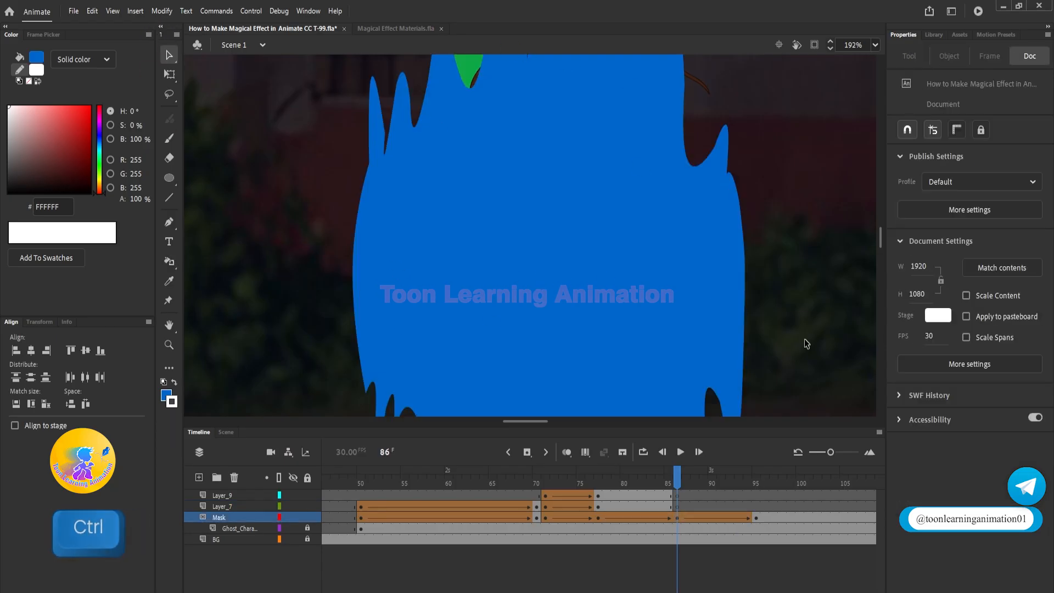
left_click(309, 518)
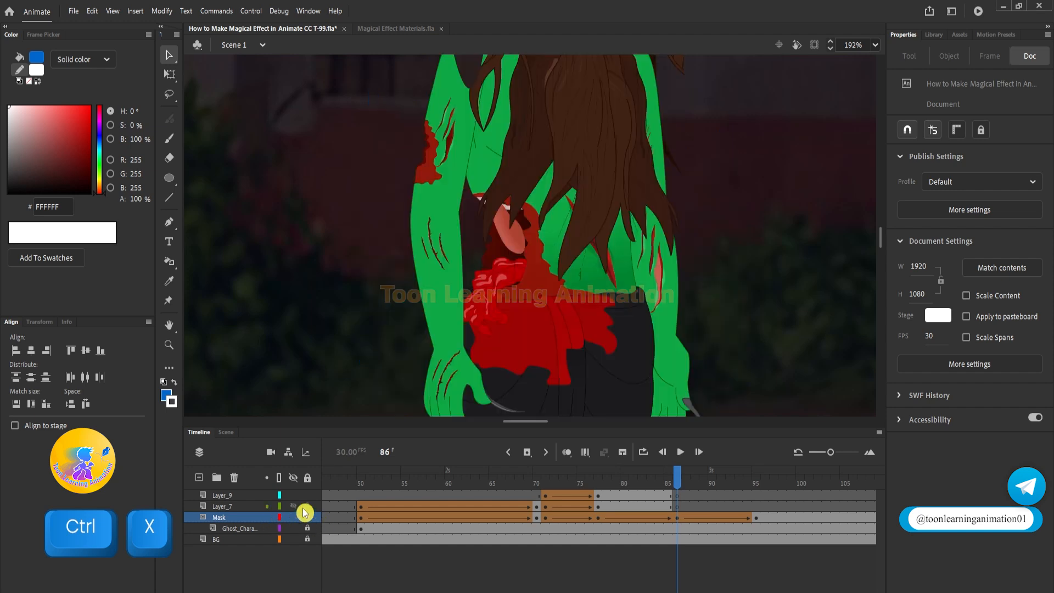
left_click(678, 497)
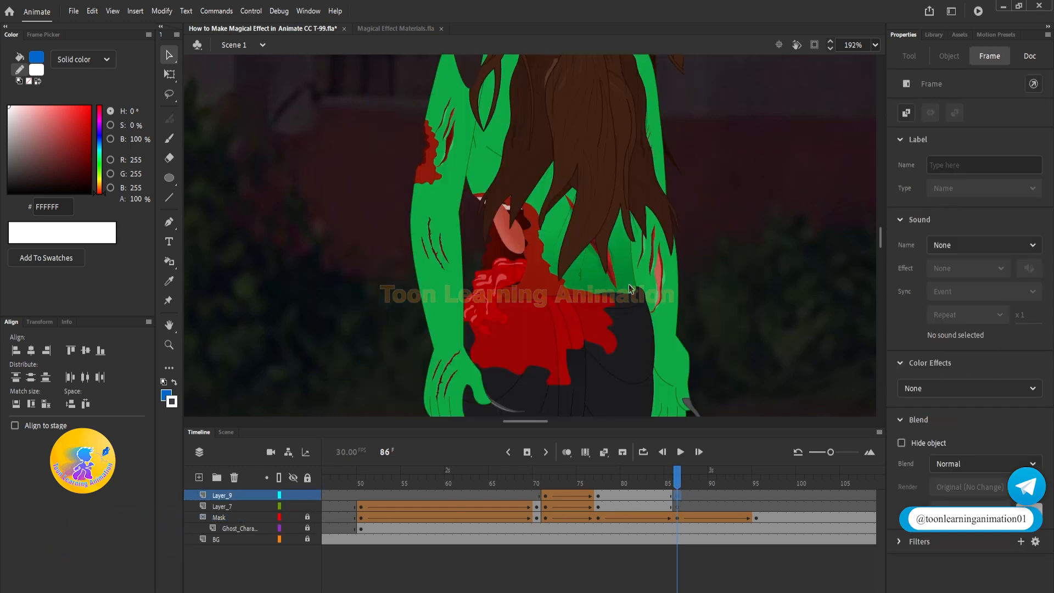
key("ctrl+shift+v")
scroll(789, 273, "down", 3)
left_click(789, 272)
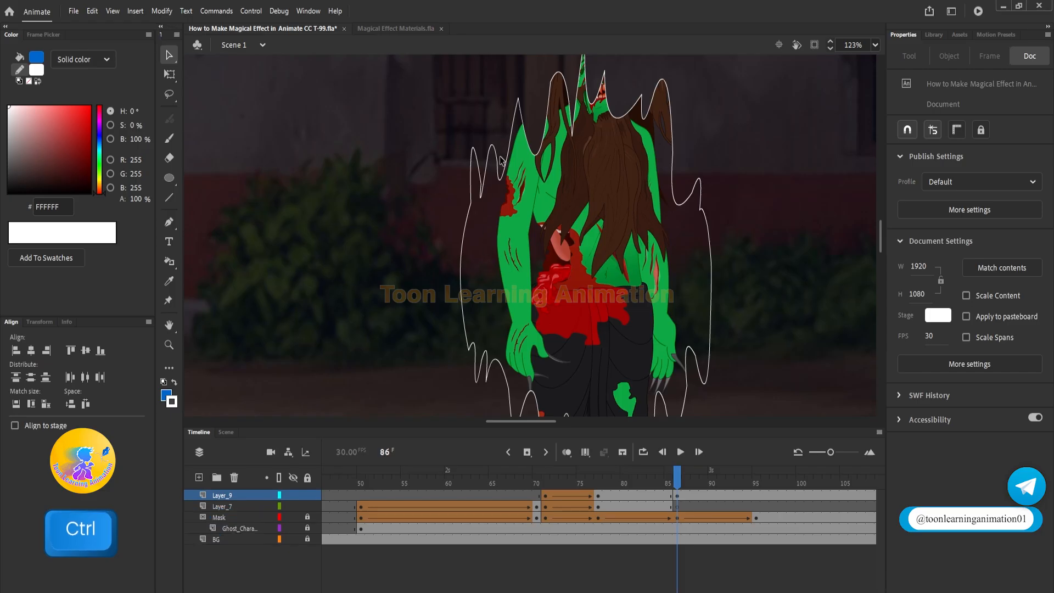
Delete the side segments of the frame 86 outline, leaving separate upper and lower zigzag lines
scroll(501, 161, "down", 2)
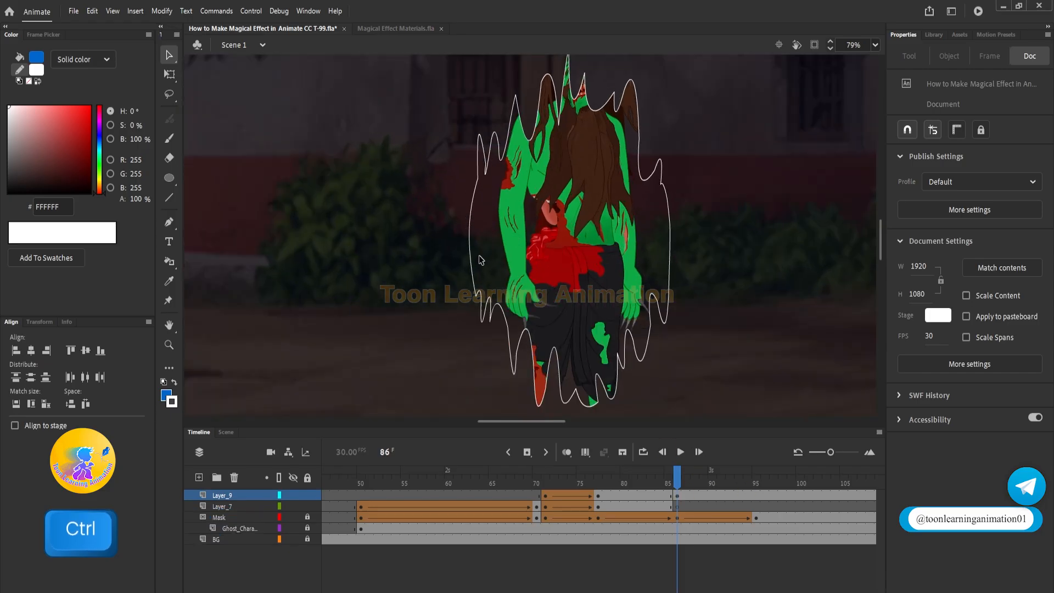
scroll(491, 209, "up", 1)
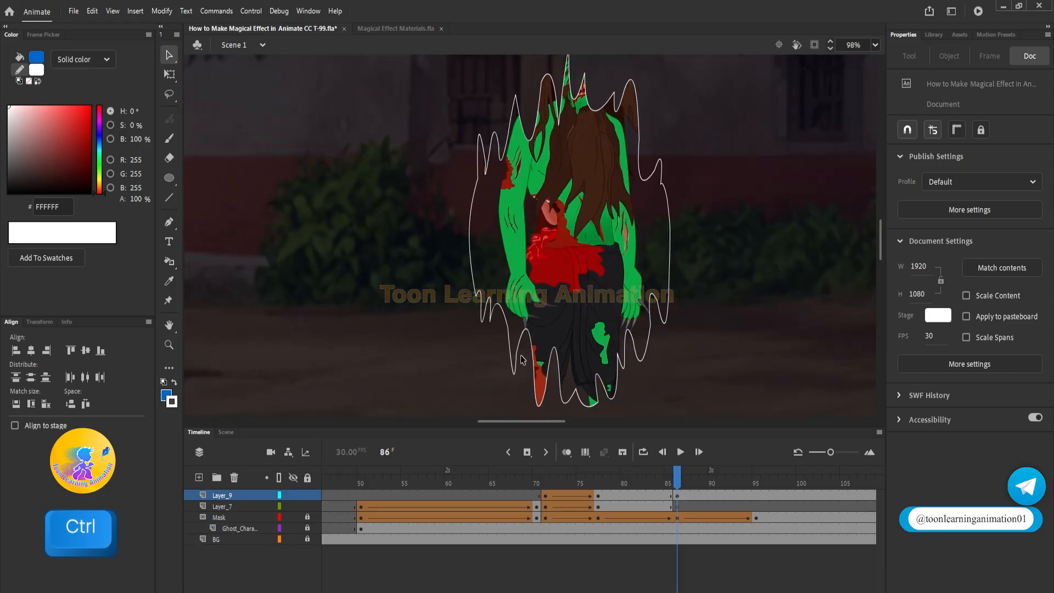
left_click(472, 246)
key("Delete")
left_click(472, 212)
key("Delete")
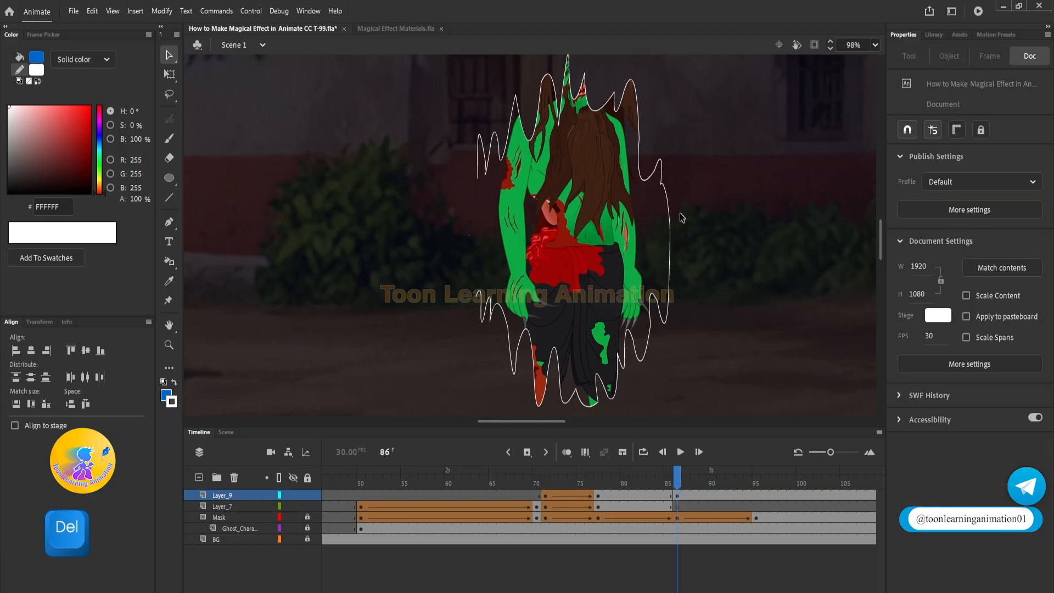
left_click(670, 217)
key("Delete")
left_click(671, 228)
key("Delete")
left_click(672, 258)
key("Delete")
Move the lower zigzag line at frame 86 from Layer_9 to Layer_7, pasting it in place
left_click(657, 300)
key("ctrl+x")
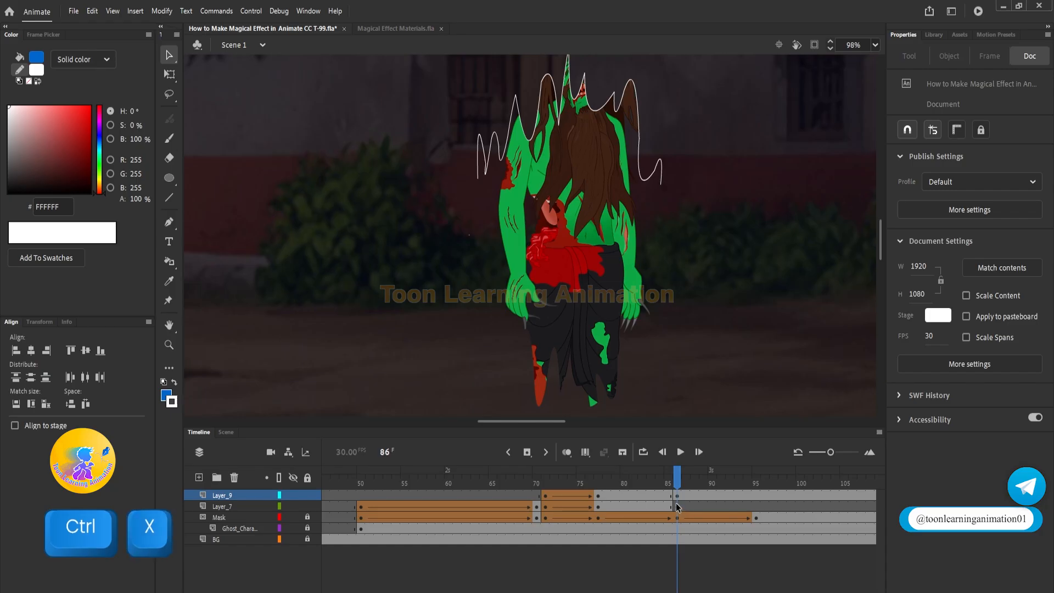
left_click(677, 506)
key("ctrl+shift+v")
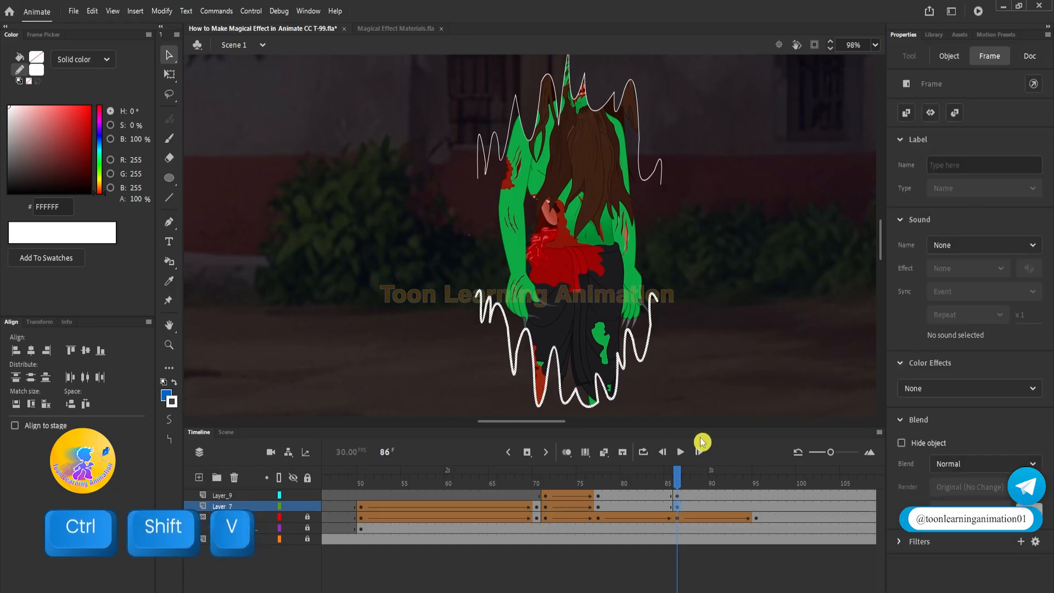
Create shape tweens on Layer_9 and Layer_7 between frames 77 and 86 and scrub to frame 86 to preview them
left_click(642, 506)
right_click(638, 506)
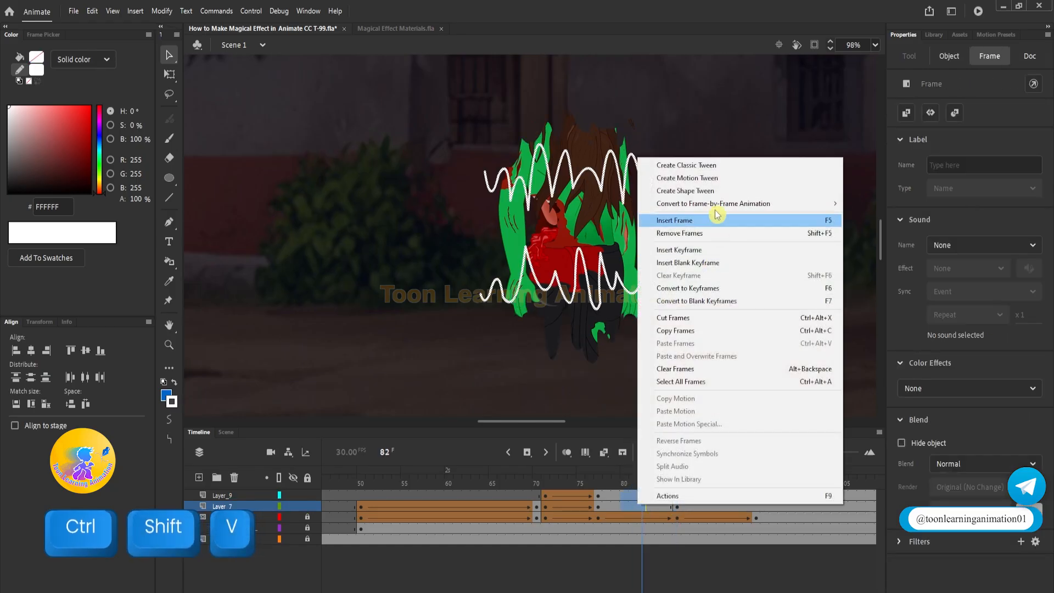
left_click(711, 191)
left_click_drag(642, 482, 676, 483)
left_click(731, 489)
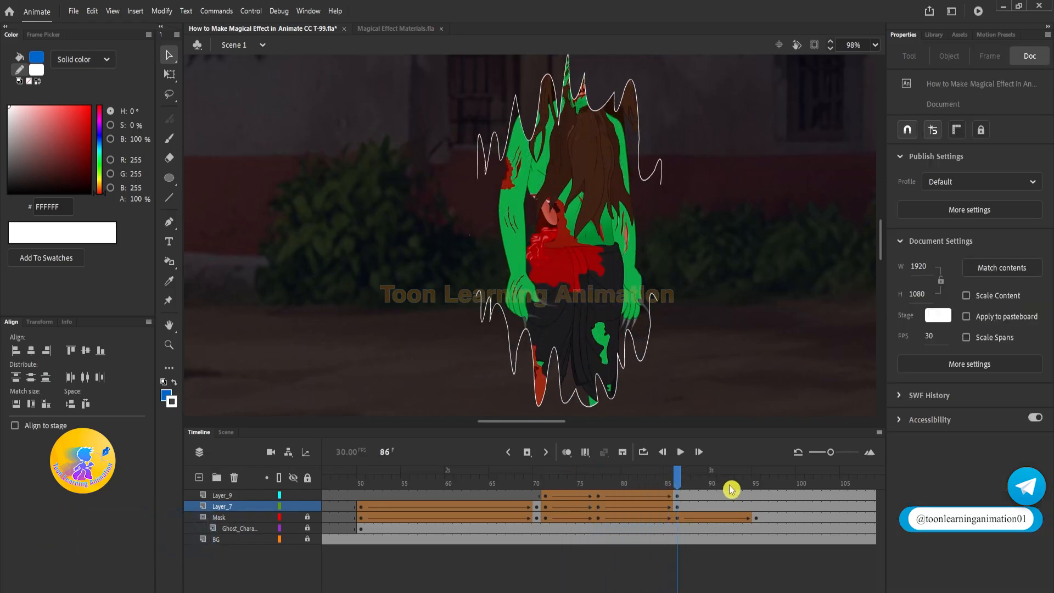
Insert keyframes at frame 95 on Layer_9 and Layer_7 and clear the zigzag lines from them
left_click(756, 516)
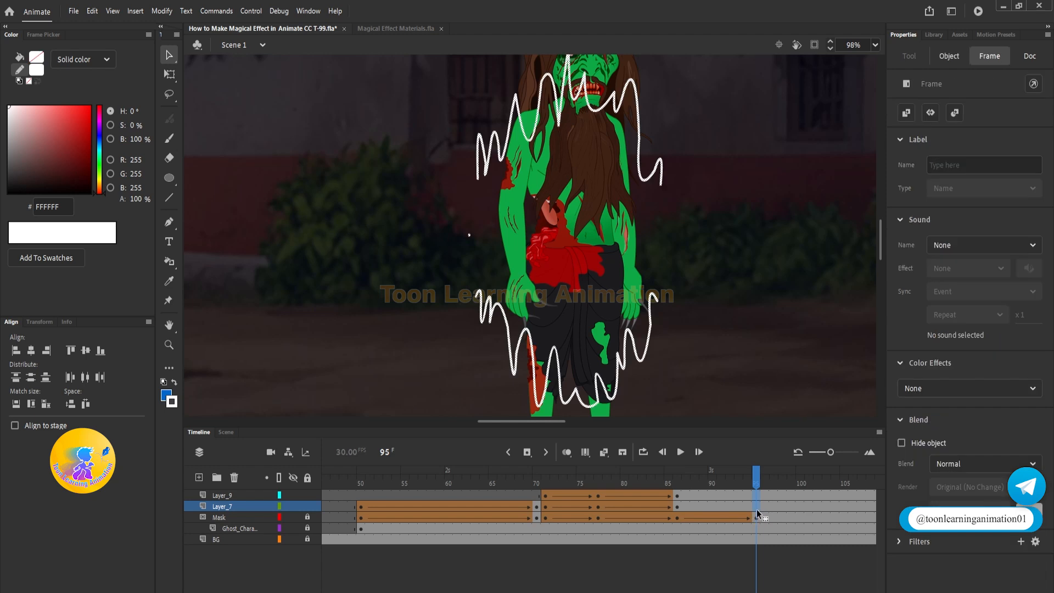
key("F6")
key("Delete")
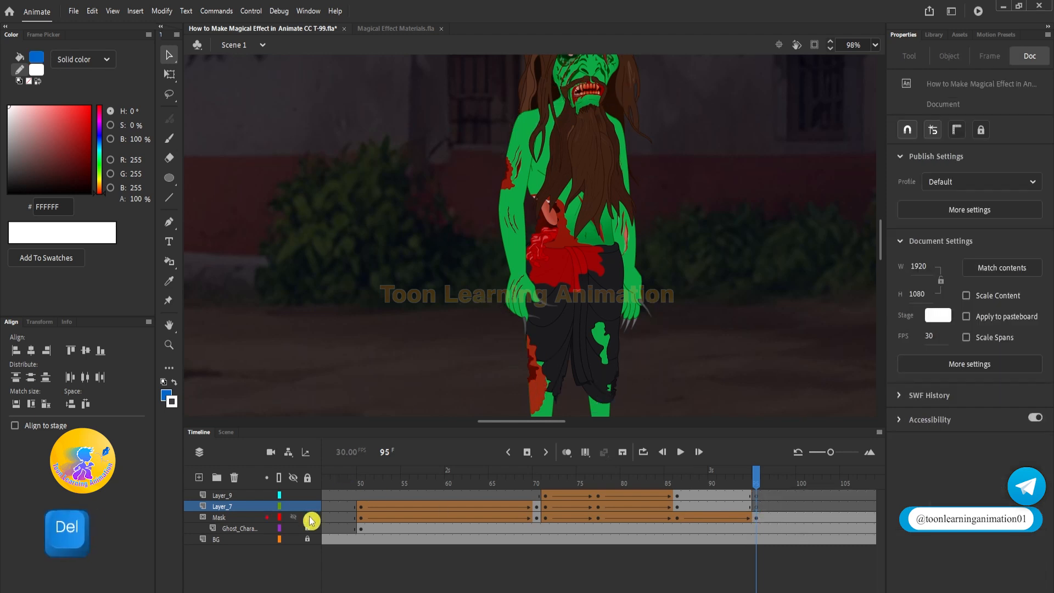
Unlock the Mask layer and add a white stroke around its blue shape at frame 95 with the Ink Bottle tool
left_click(308, 518)
left_click(169, 262)
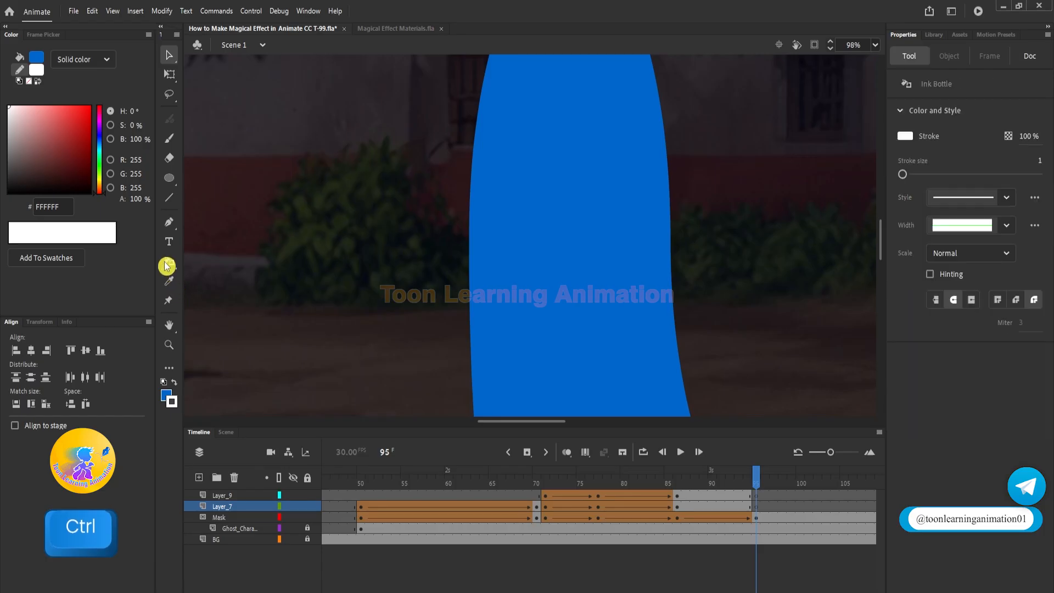
left_click(600, 264)
key("ctrl+minus")
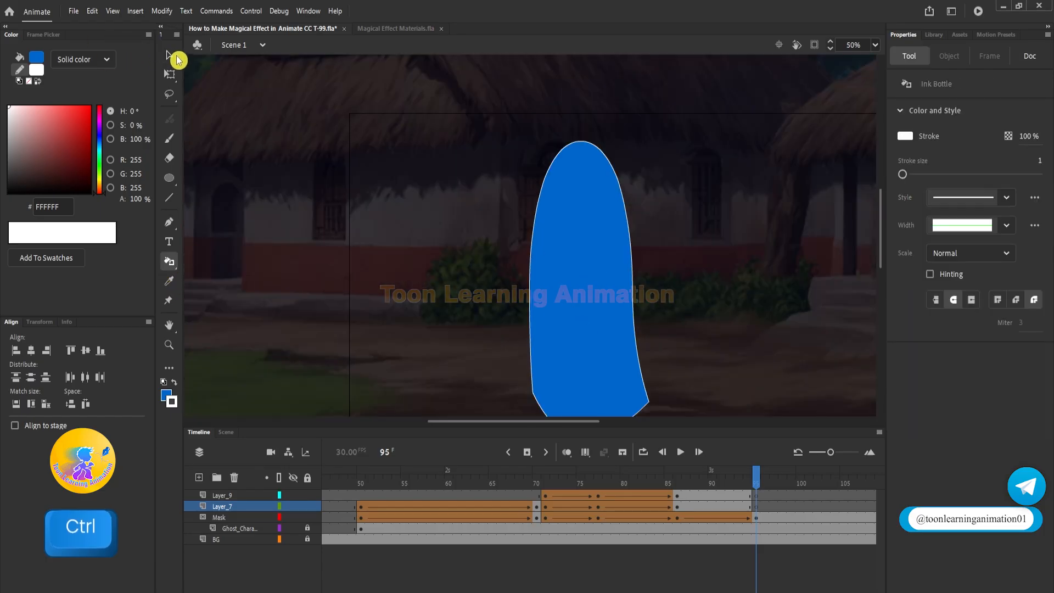
Cut the white outline from the Mask layer, relock that layer, and paste the outline in place in Layer_9 at frame 95
left_click(170, 55)
double_click(625, 201)
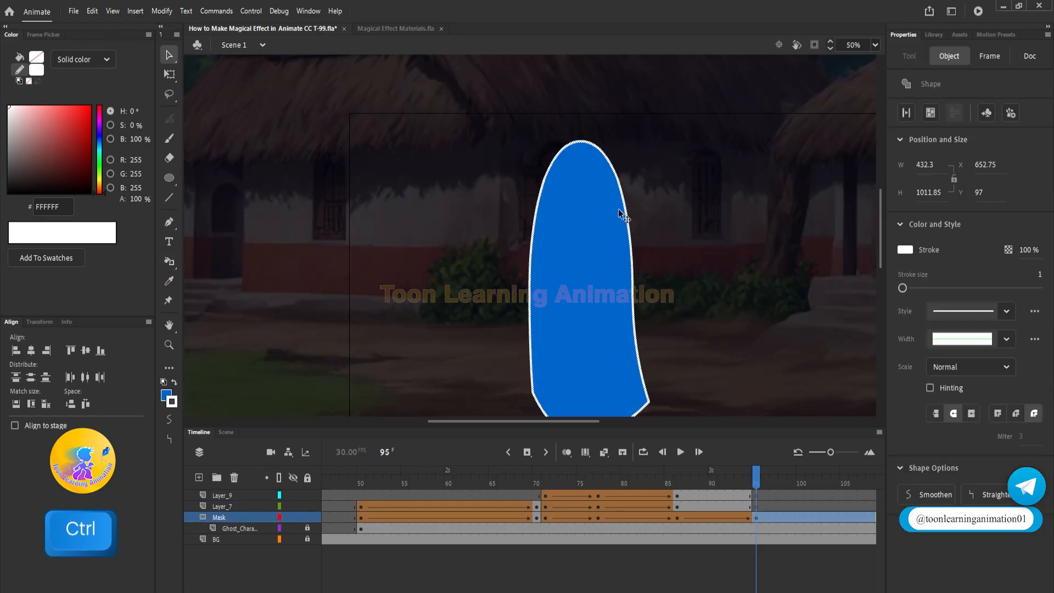
key("ctrl+x")
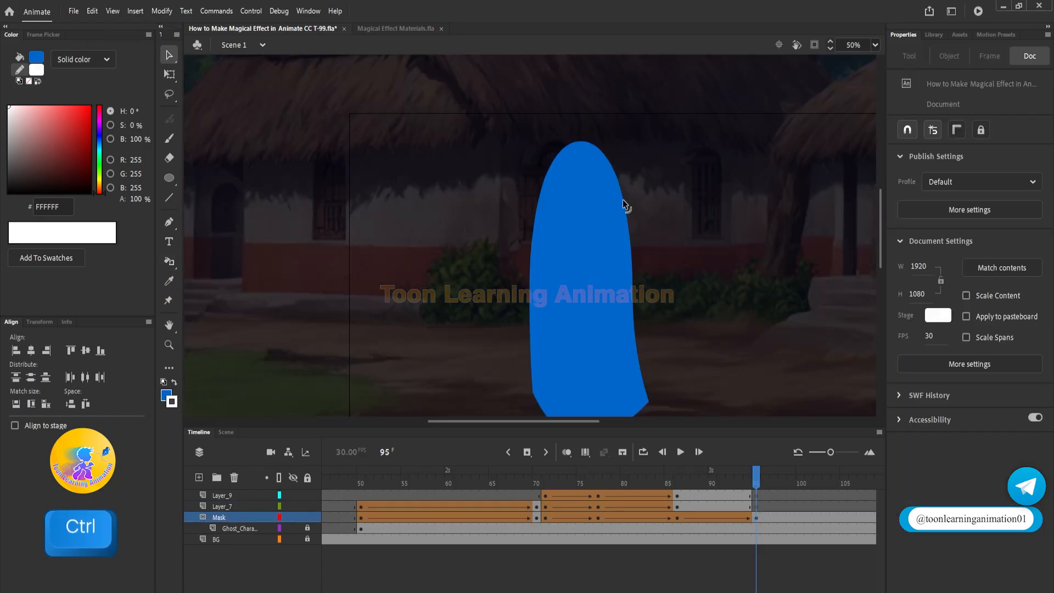
left_click(308, 518)
left_click(293, 528)
left_click(757, 496)
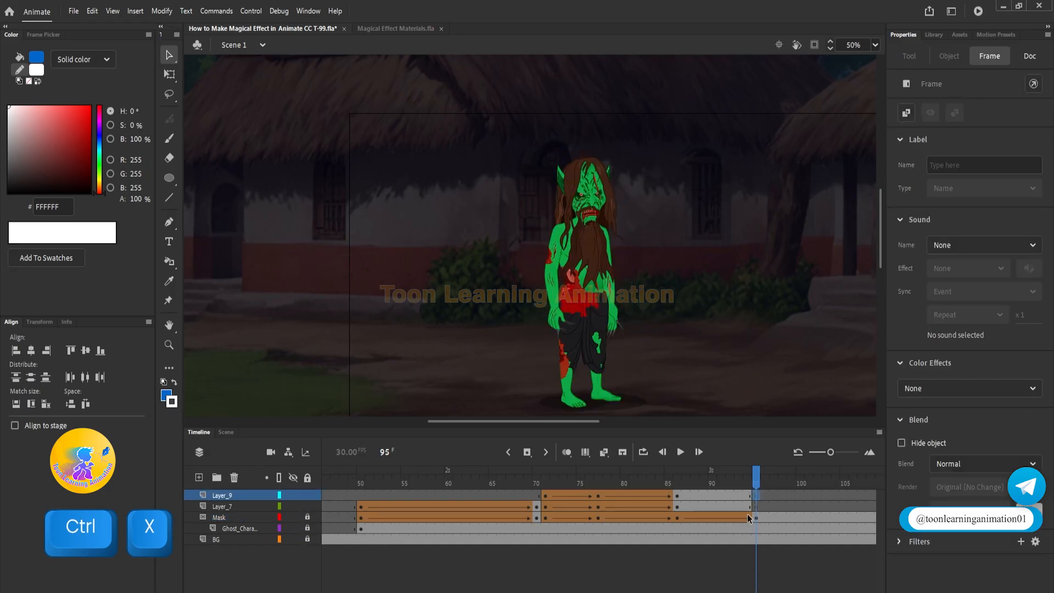
key("ctrl+shift+v")
Delete both long side segments of the outline at frame 95 and spread the ends of the arc above the ghost's head outwards
left_click(728, 283)
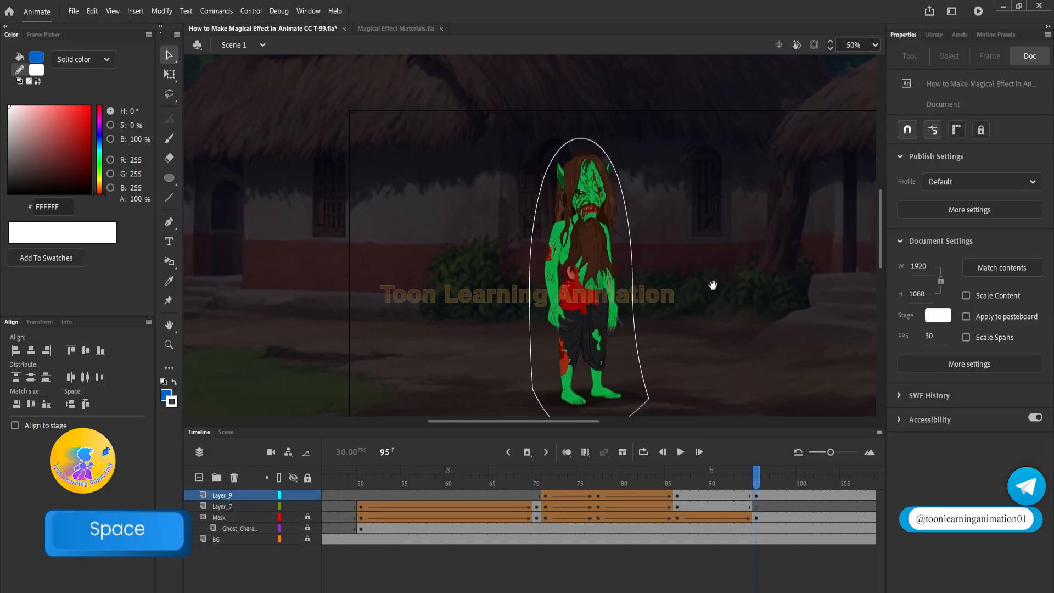
left_click_drag(705, 325, 713, 284)
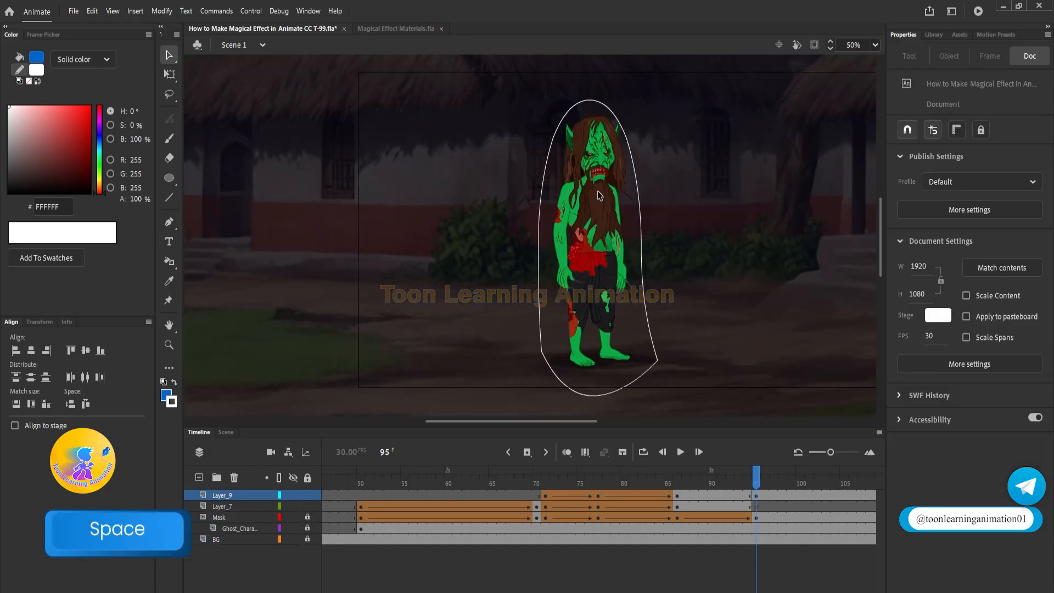
left_click(539, 217)
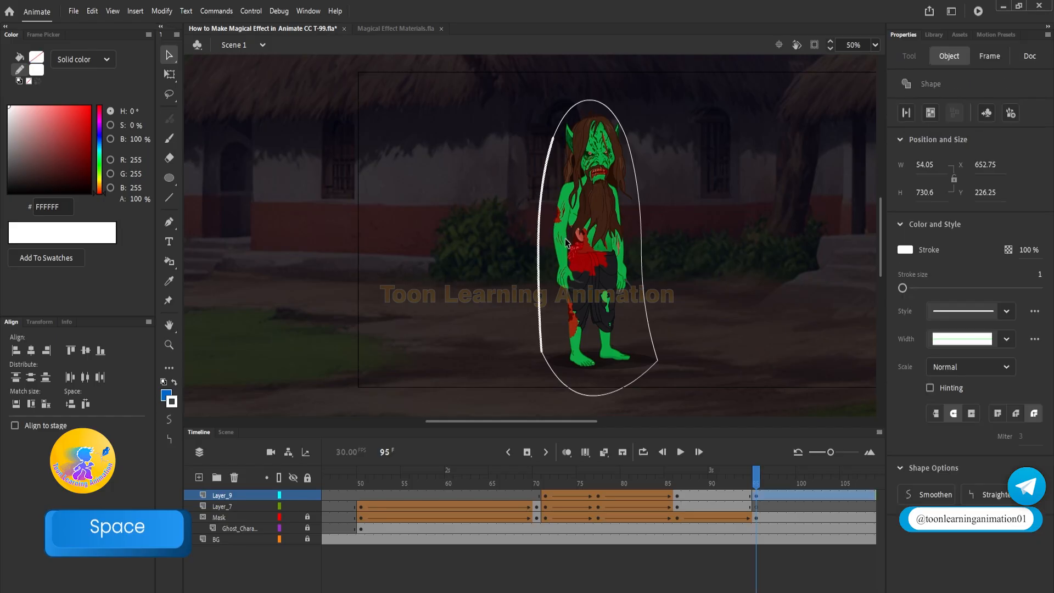
key("Delete")
left_click(643, 246)
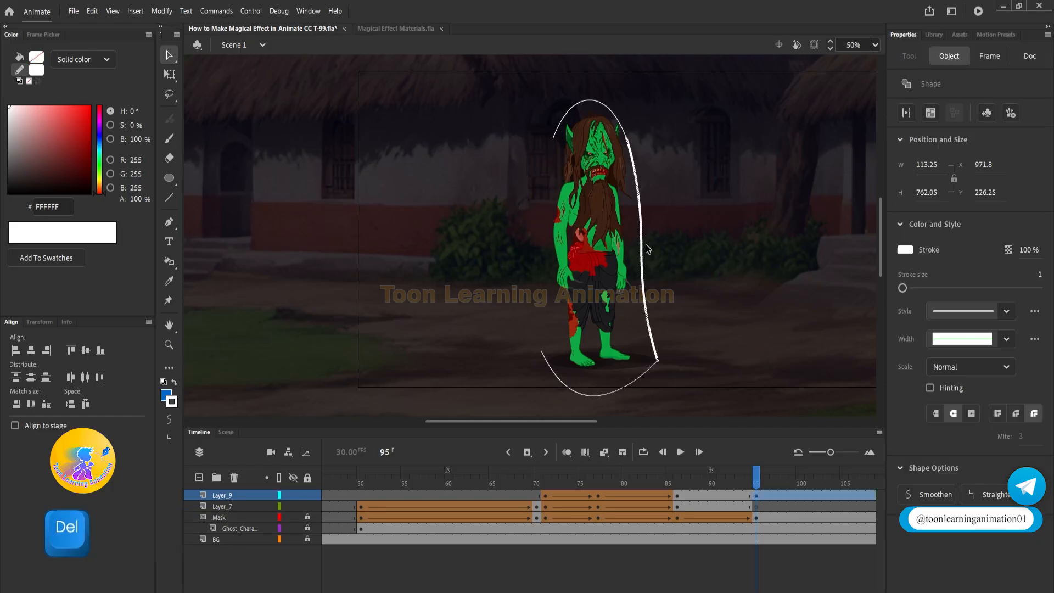
key("Delete")
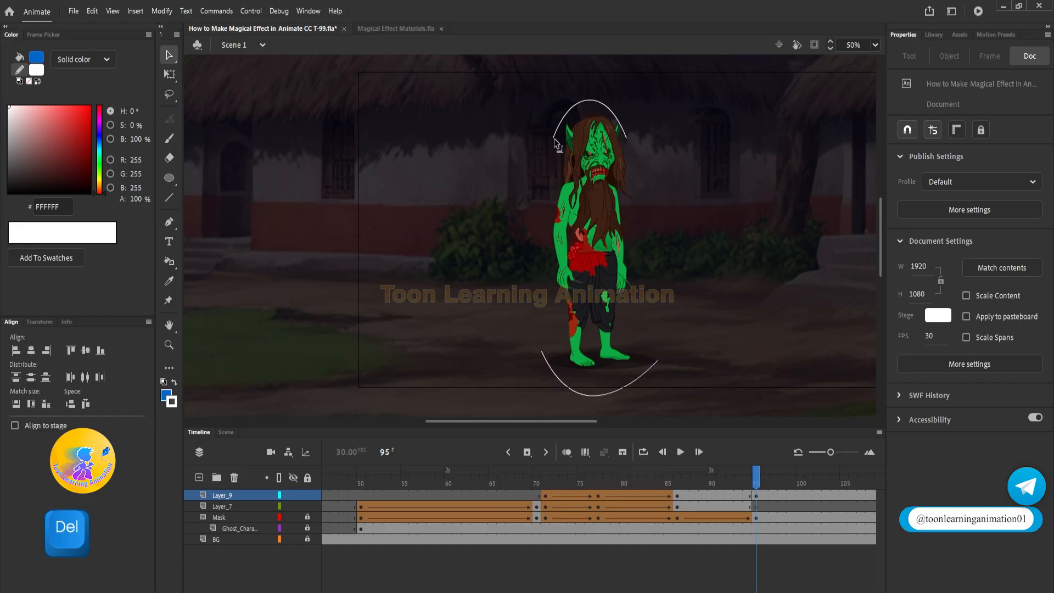
left_click_drag(628, 136, 640, 131)
Cut the arc below the ghost's feet from Layer_9 and paste it in place in Layer_7 at frame 95
left_click(308, 518)
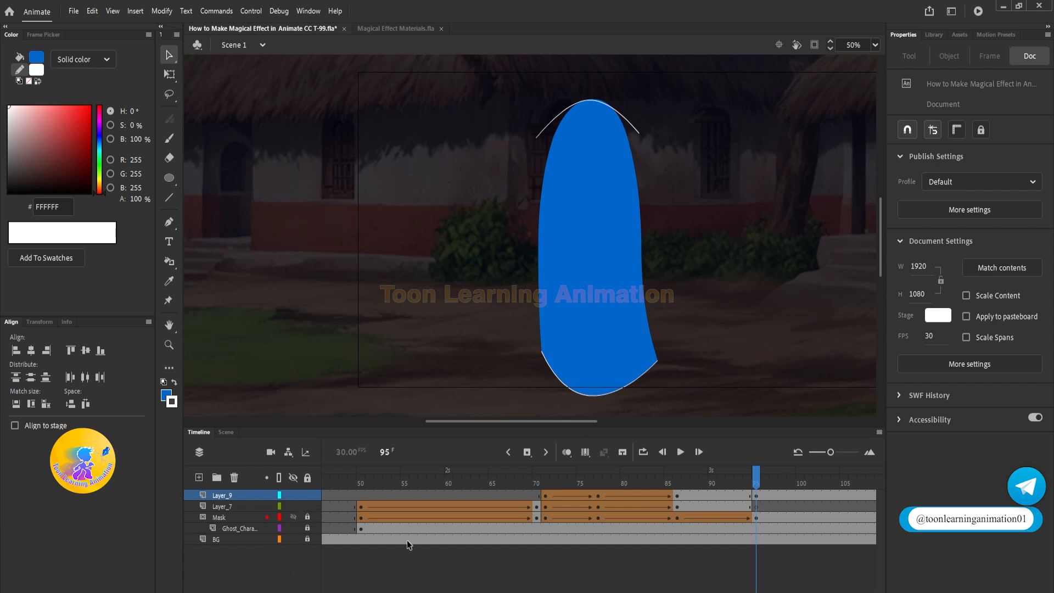
left_click(608, 394)
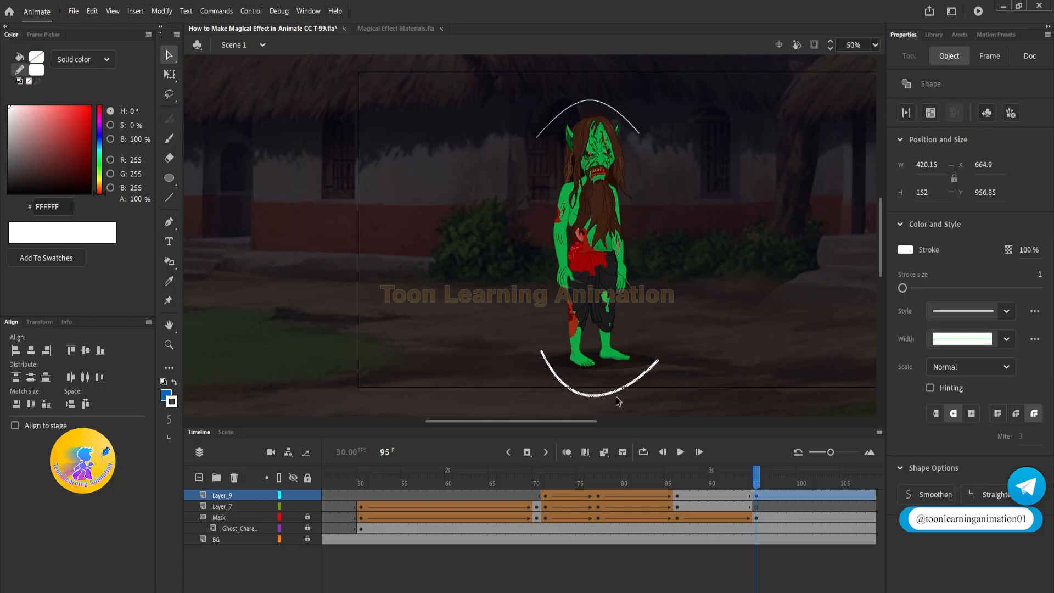
key("ctrl+x")
left_click(756, 506)
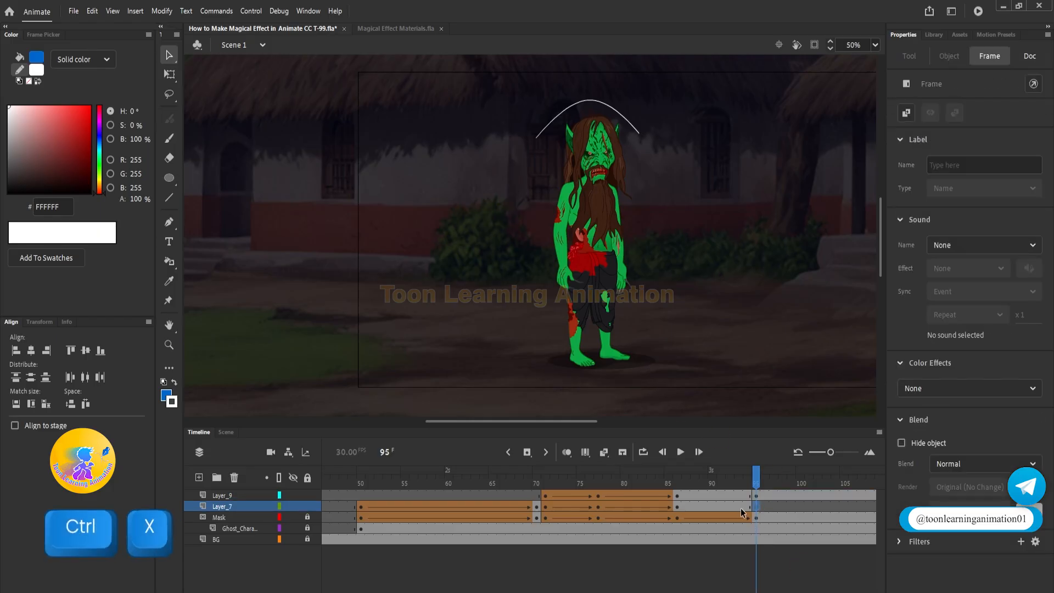
key("ctrl+shift+v")
Create shape tweens between frames 86 and 95 in Layer_9 and Layer_7, and delete the stray stroke fragment at frame 86
left_click_drag(713, 492, 677, 492)
right_click(716, 503)
left_click(776, 172)
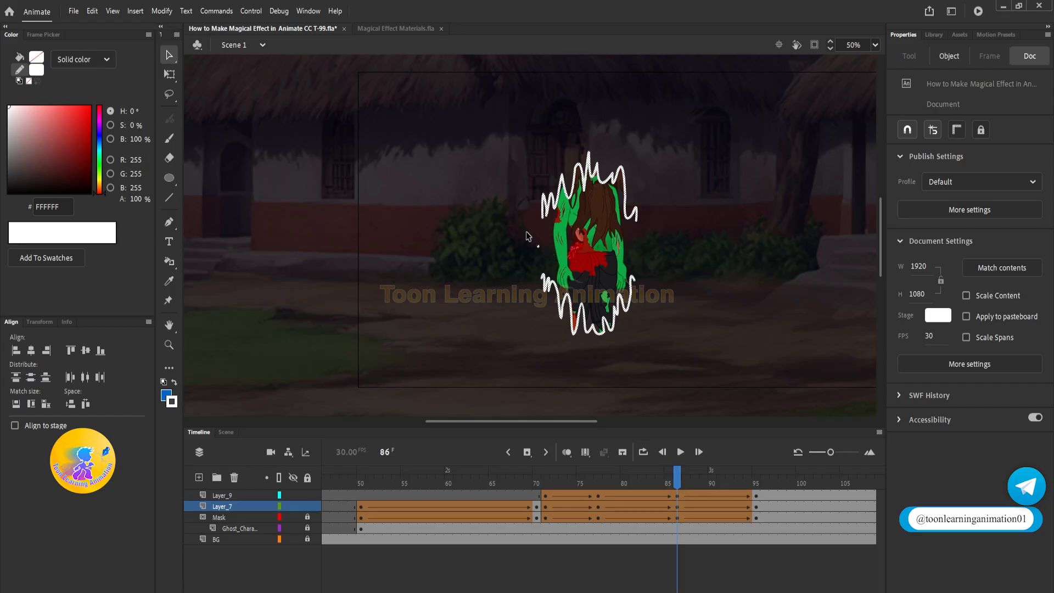
left_click(530, 254)
key("Delete")
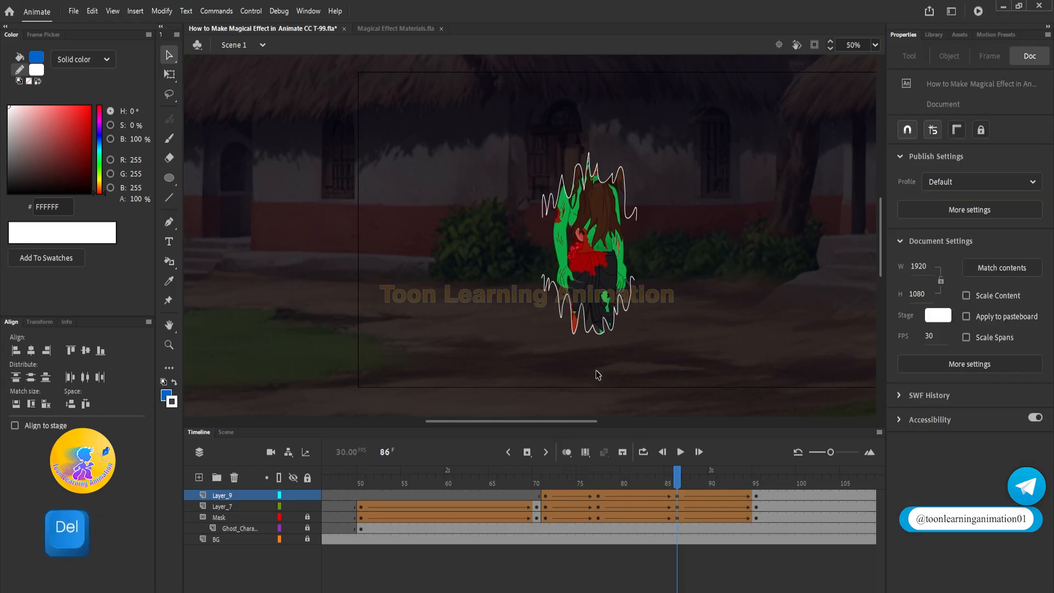
Apply the lens-shaped width profile tapering at both ends to the horizontal white lines at frame 71
left_click(549, 484)
left_click_drag(484, 186, 756, 290)
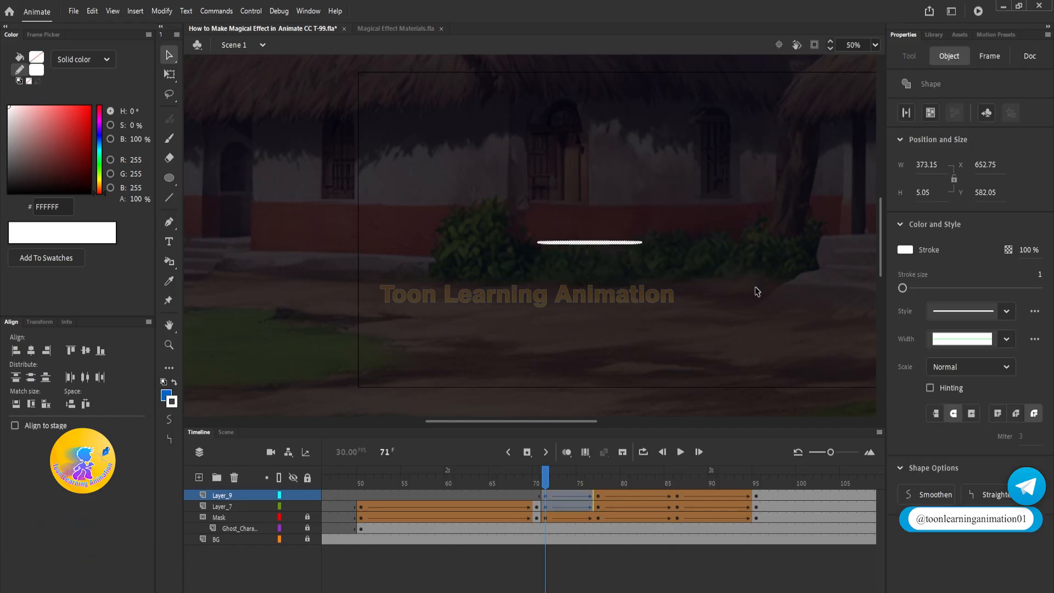
left_click(1007, 339)
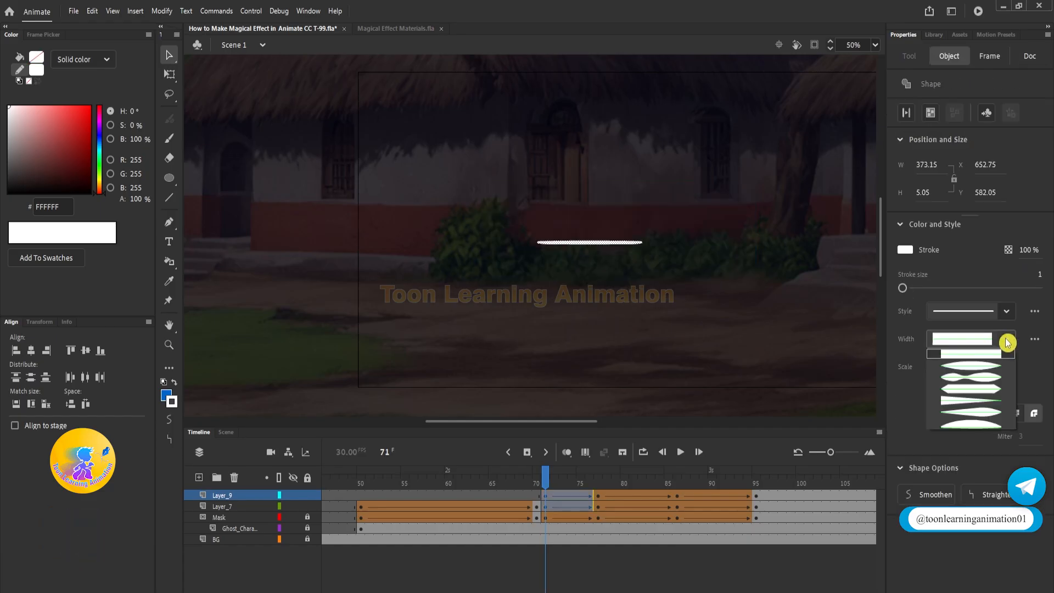
left_click(966, 376)
left_click(635, 268)
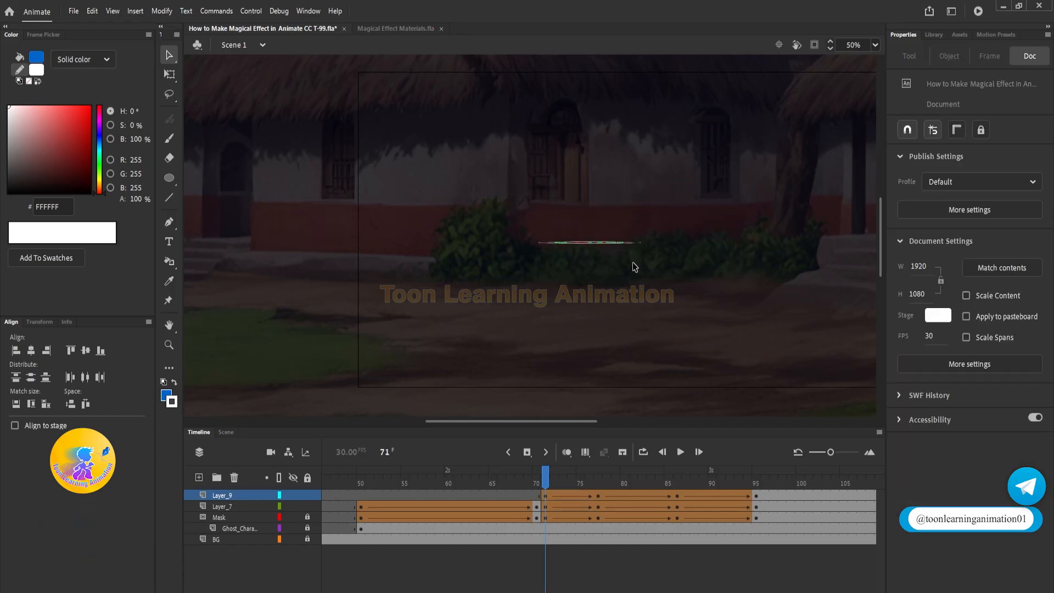
Apply the same lens-shaped width profile to both zigzag lines at frame 77
left_click(600, 477)
mouse_move(499, 157)
left_mouse_down()
mouse_move(523, 190)
mouse_move(776, 337)
left_mouse_up()
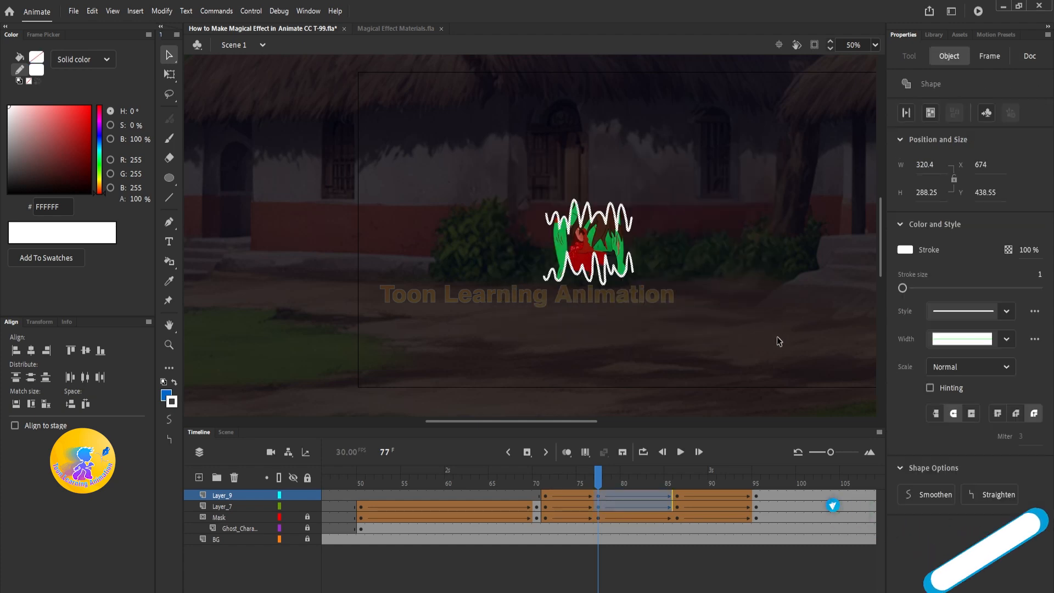
left_click(1006, 339)
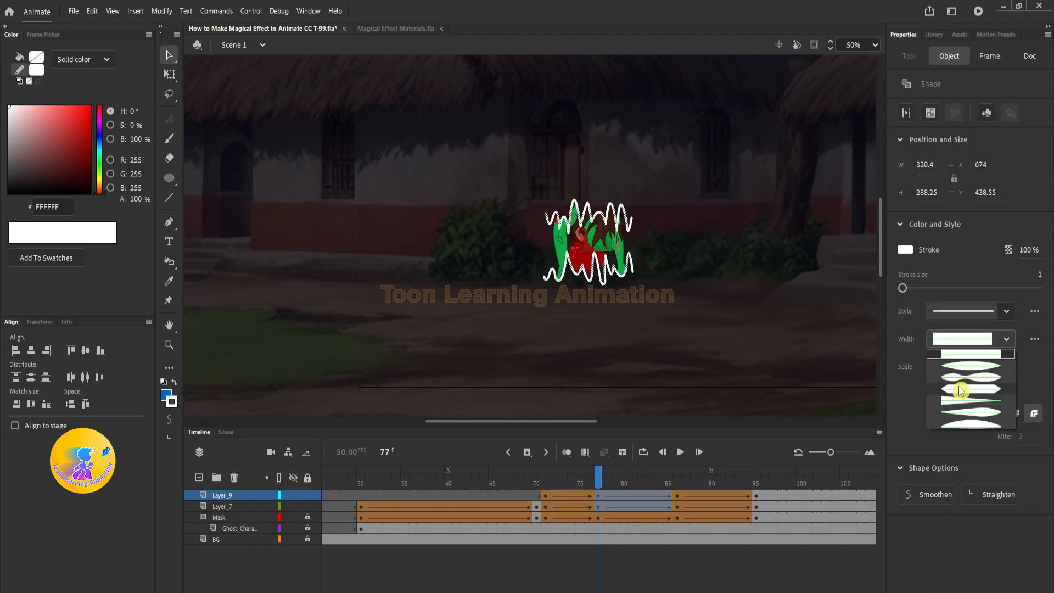
left_click(969, 365)
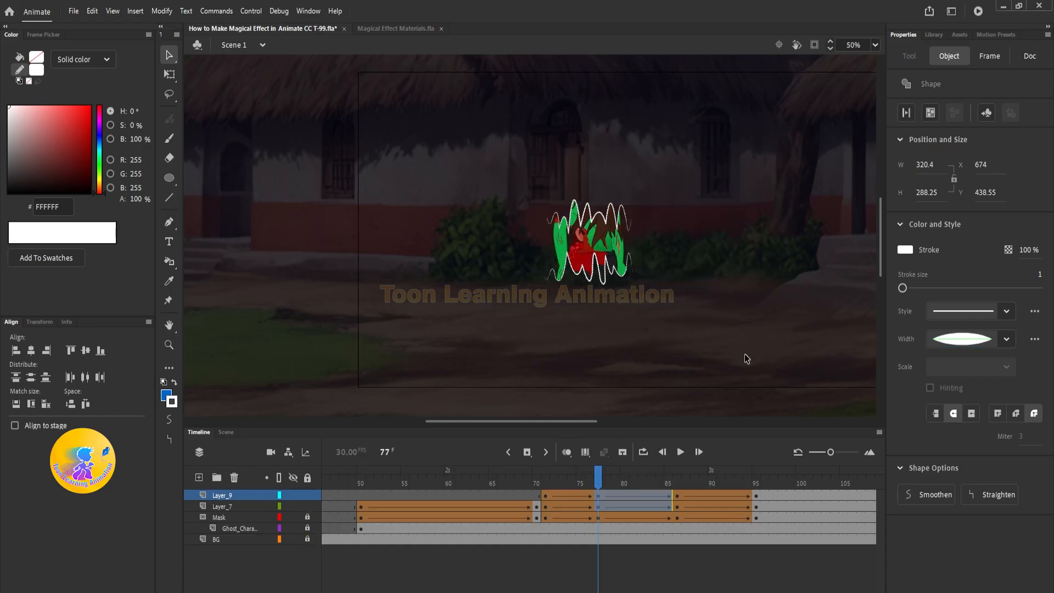
Give the zigzag lines at frame 86 the lens-shaped width profile
left_click(677, 483)
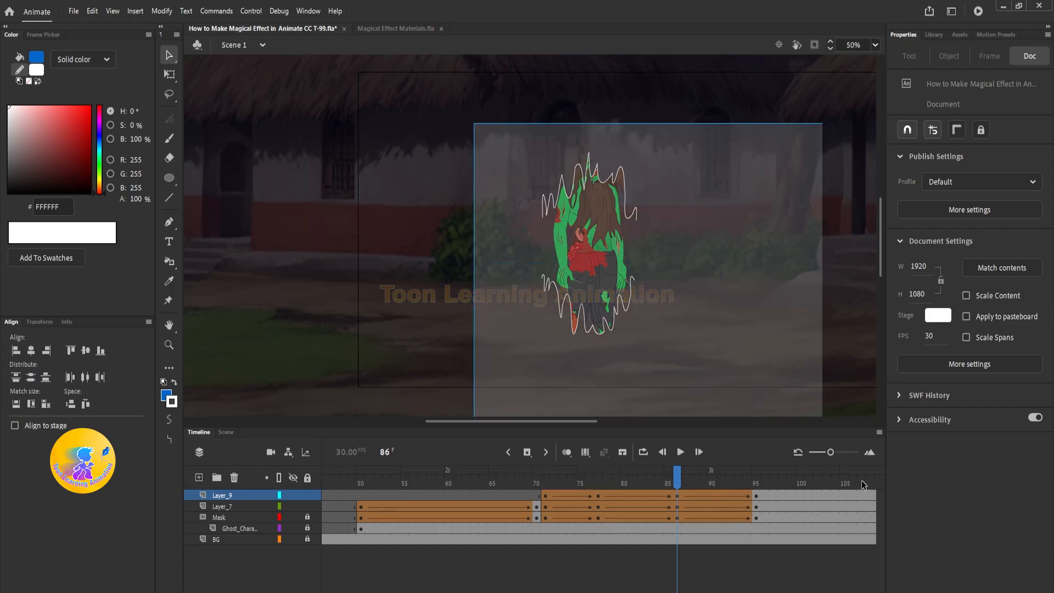
left_click(1006, 340)
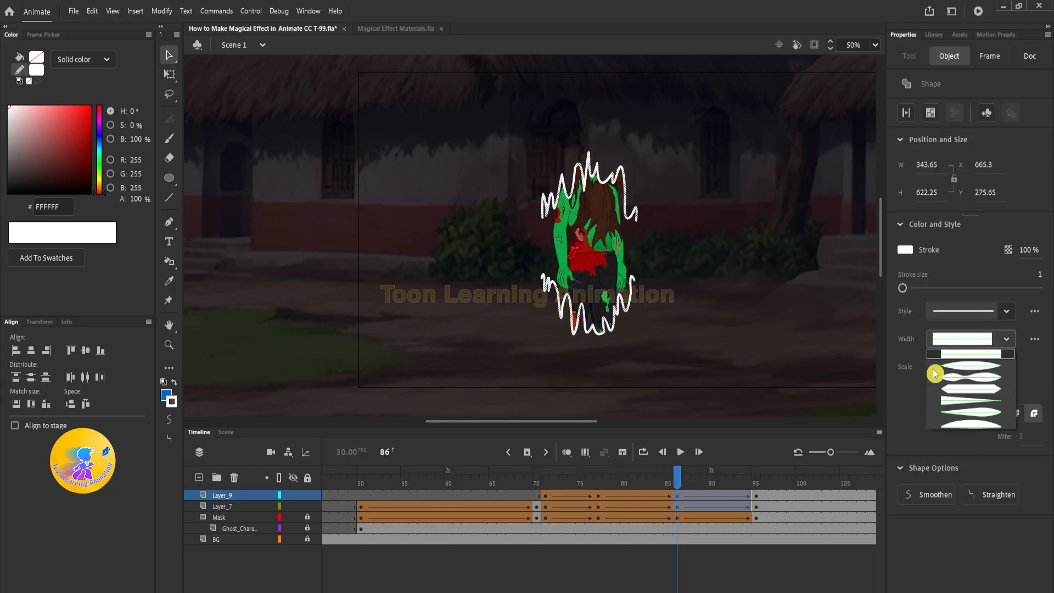
left_click(976, 373)
Give the arcs above and below the ghost at frame 95 the lens-shaped width profile
left_click(760, 482)
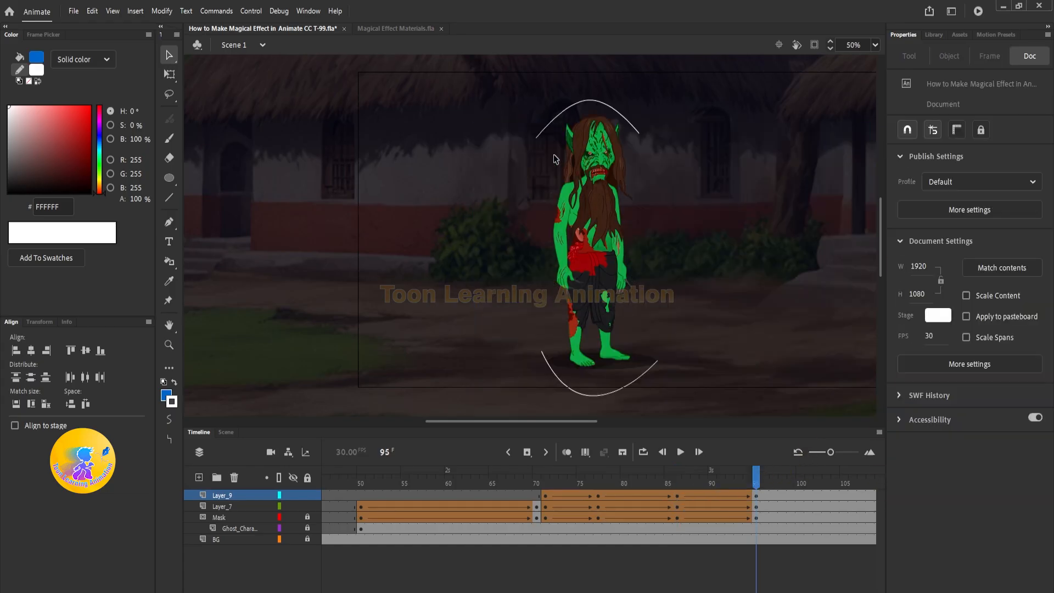
left_click(978, 345)
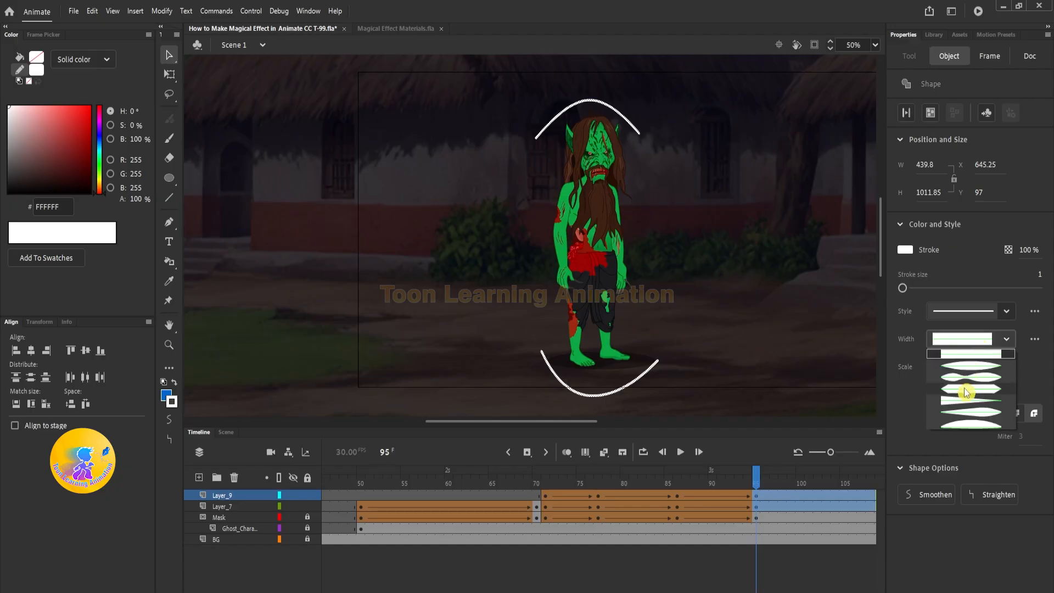
left_click(972, 372)
left_click(848, 365)
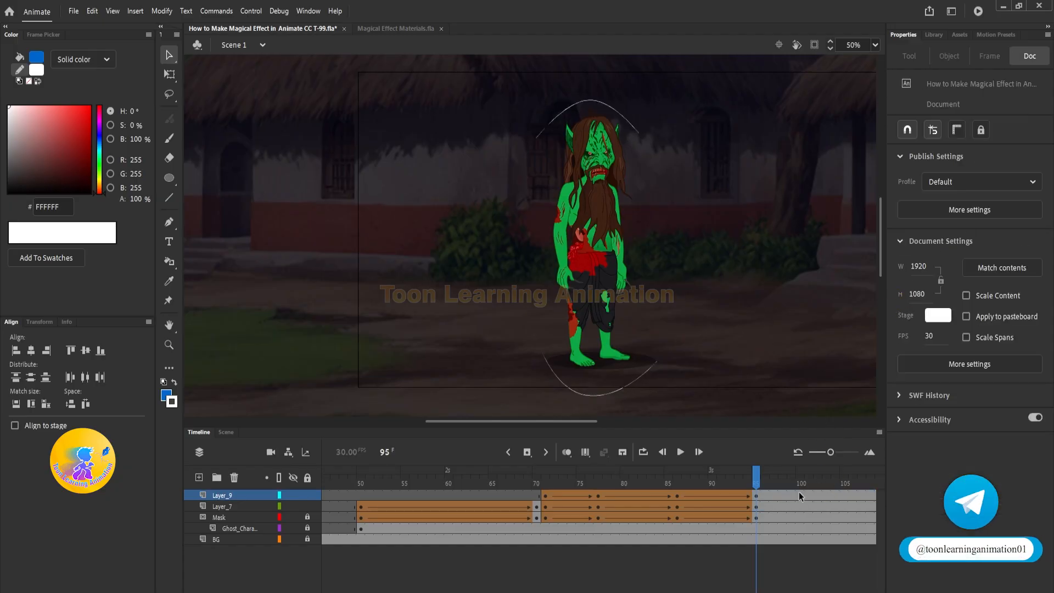
Insert keyframes at frame 96 in Layer_9 and Layer_7 and clear the arcs from them
left_click(768, 508)
key("F6")
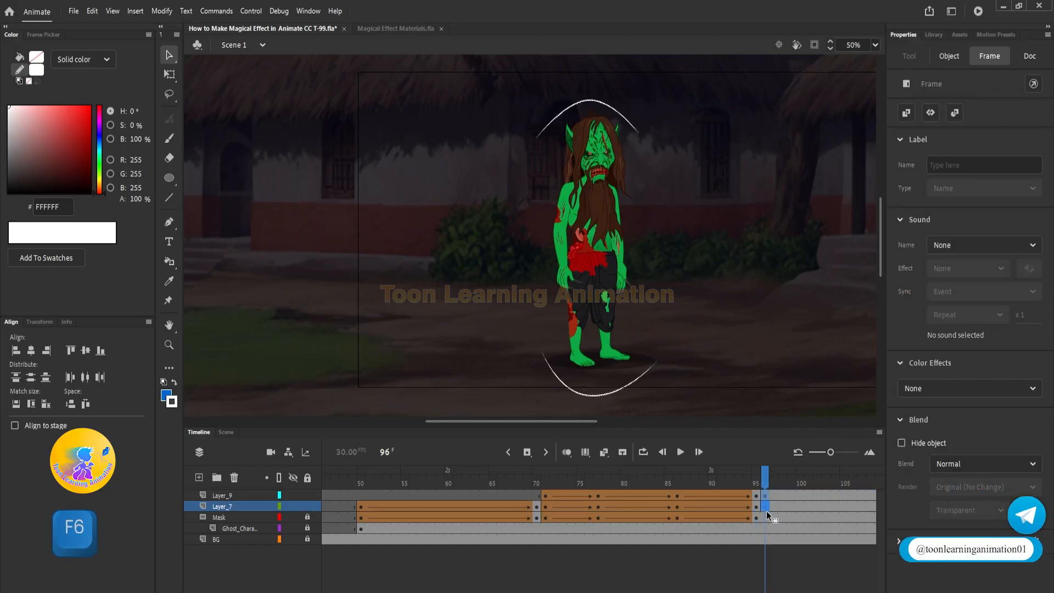
key("Delete")
Scrub the timeline to check the effect with Layer_9 and Layer_7 locked, return to frame 71, and unlock both layers
left_click_drag(766, 482, 739, 501)
left_click(306, 497)
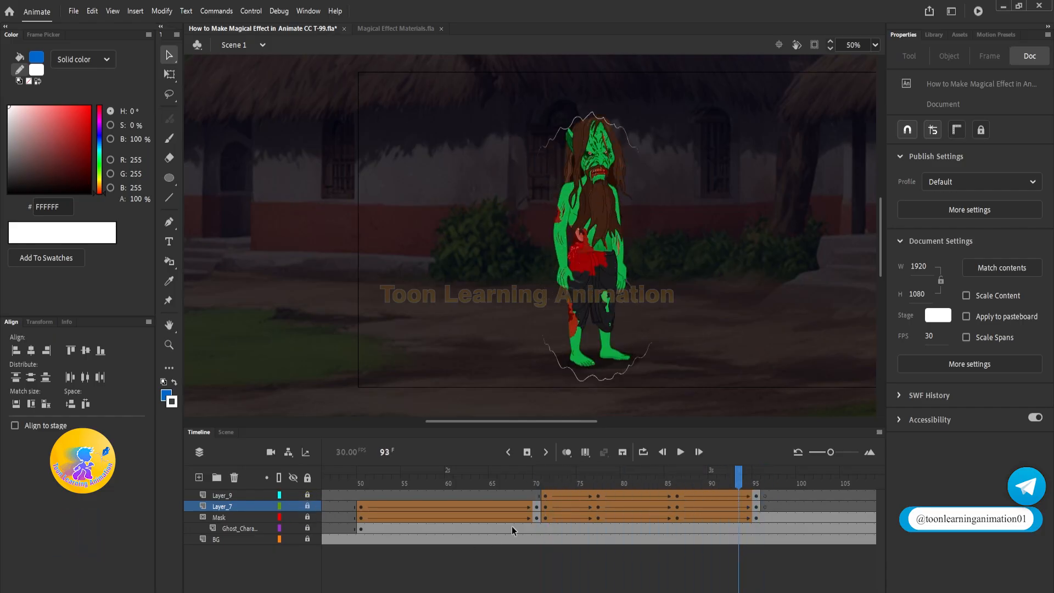
mouse_move(548, 488)
left_mouse_down()
mouse_move(701, 499)
mouse_move(545, 487)
mouse_move(680, 489)
mouse_move(529, 488)
mouse_move(696, 492)
mouse_move(543, 485)
left_mouse_up()
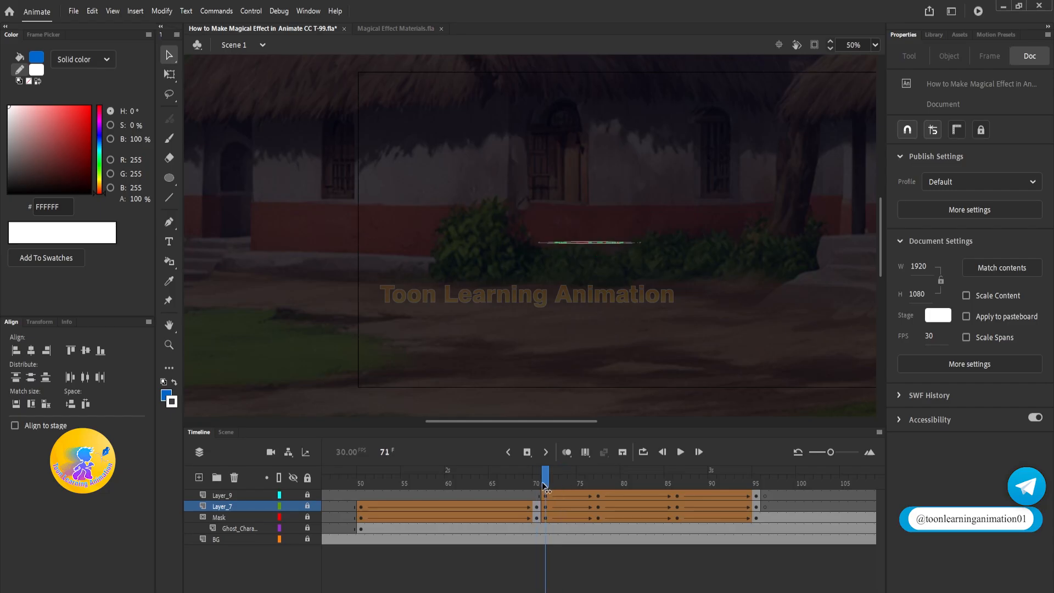
left_click(308, 495)
left_click(307, 507)
Try a stroke size of 5 on the horizontal white lines at frame 71 and set it back to 1
left_click_drag(681, 212, 429, 325)
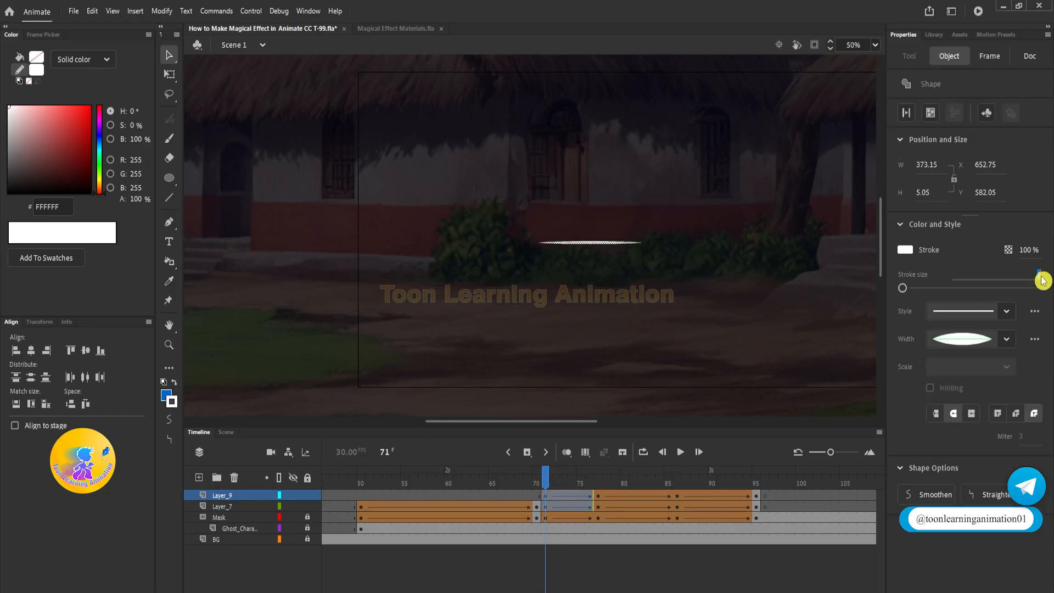
type("5")
left_click(800, 299)
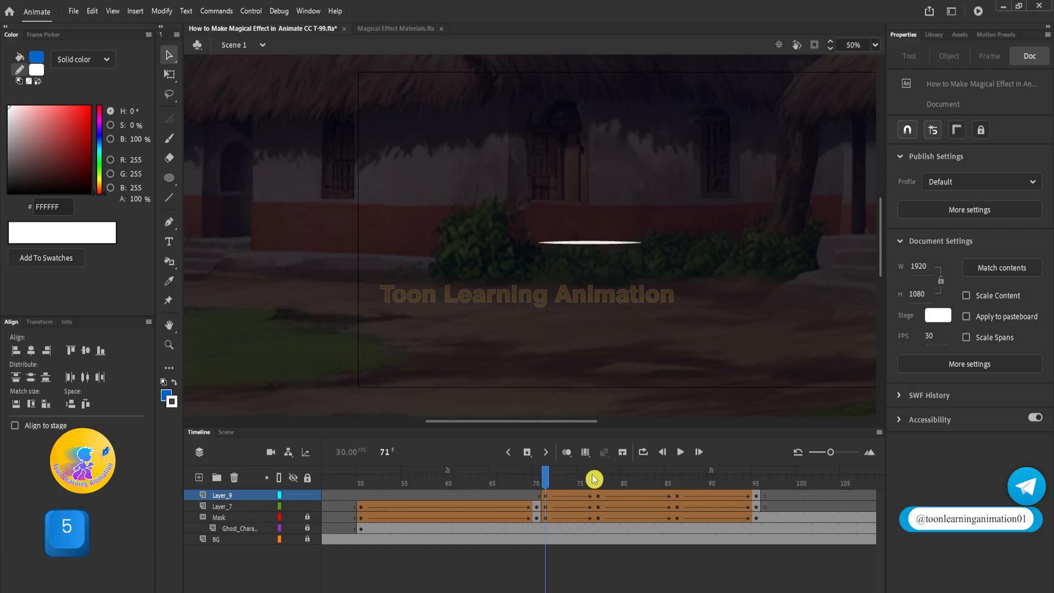
left_click_drag(492, 157, 796, 310)
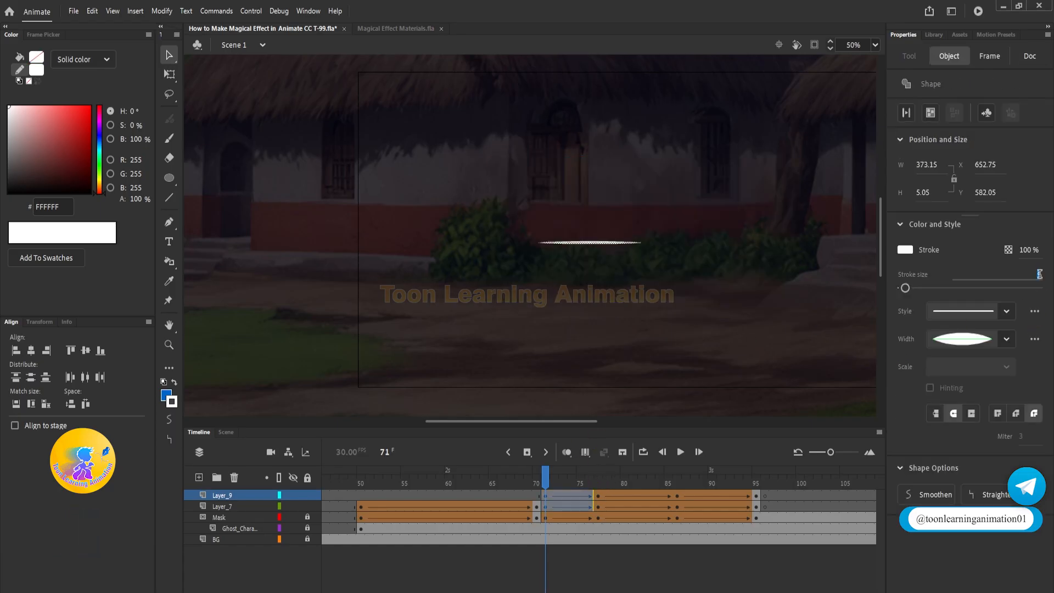
type("1")
left_click(548, 493)
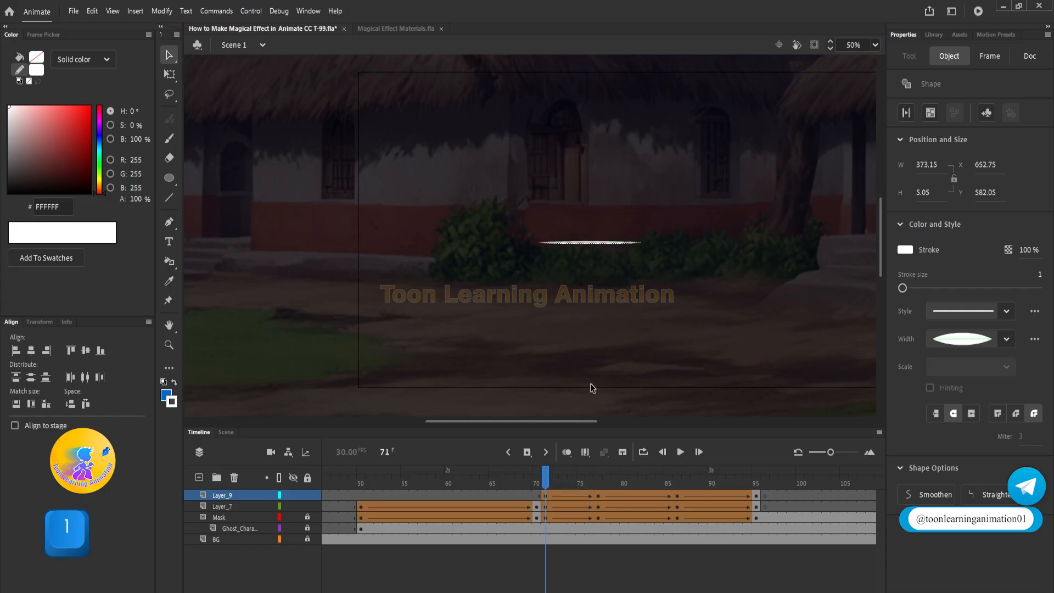
Set the stroke size of the white lines at frame 77 to 5
left_click_drag(472, 192, 739, 309)
left_click(600, 487)
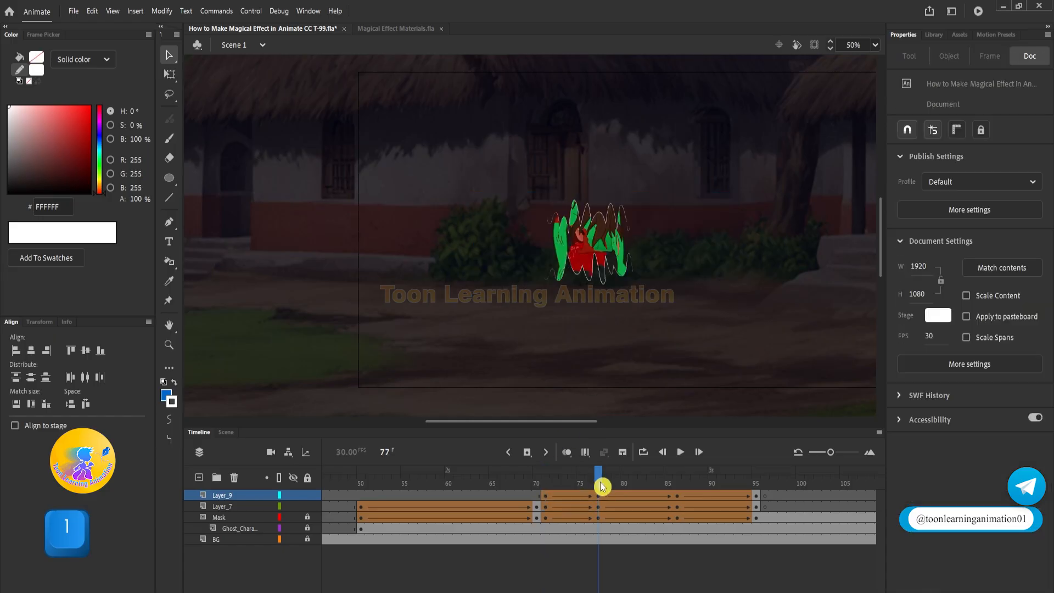
left_click_drag(494, 146, 712, 310)
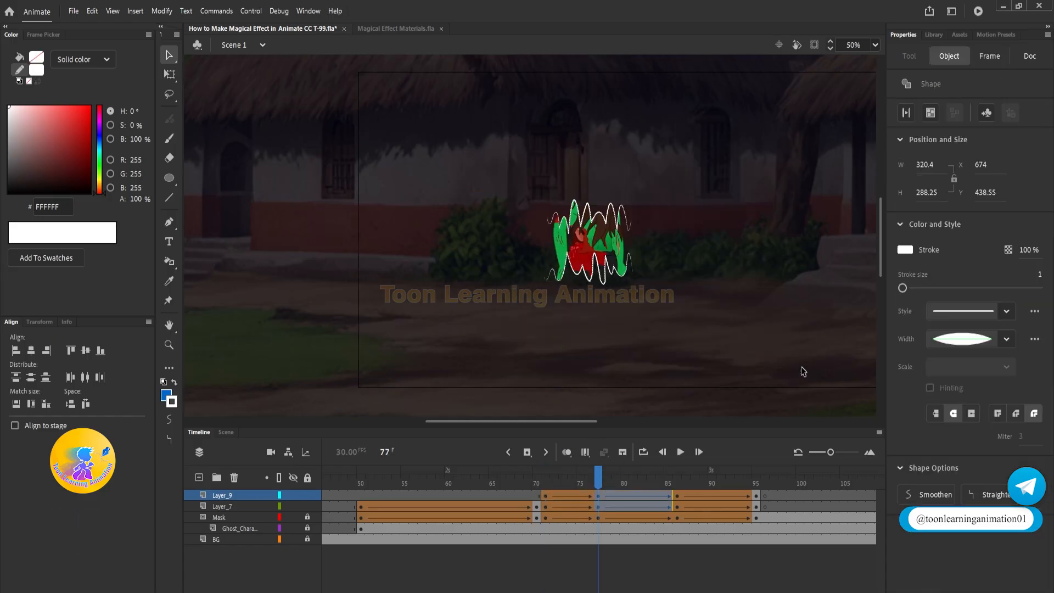
left_click(1041, 273)
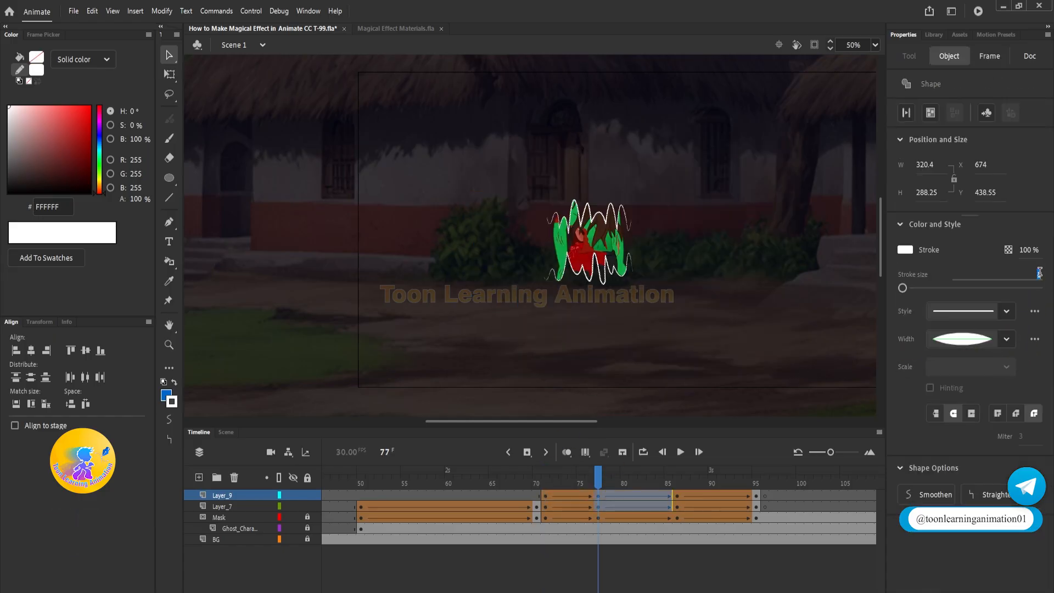
left_click(663, 322)
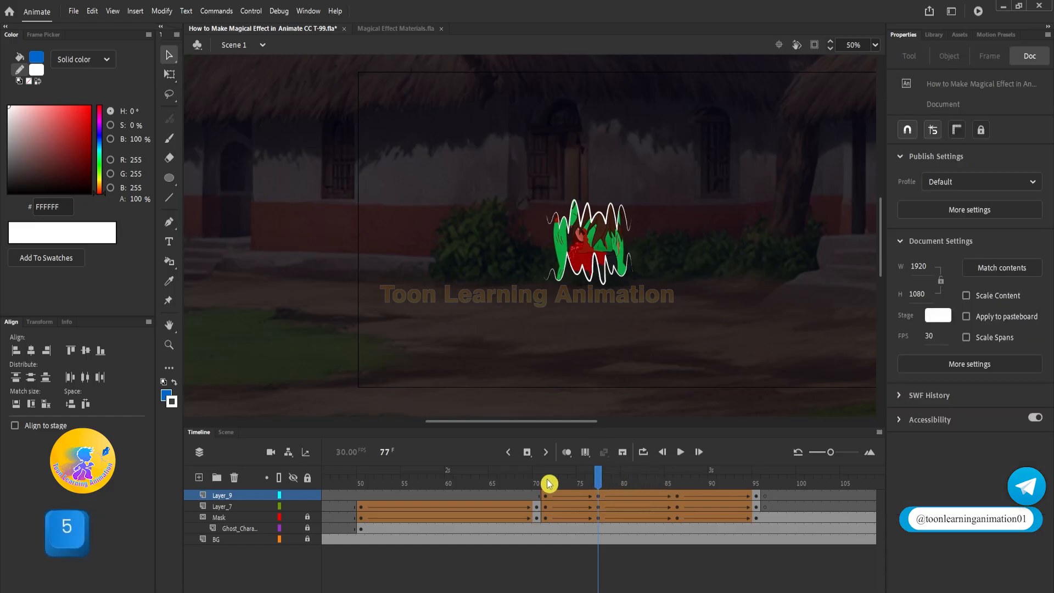
Set the stroke size of the white lines at frame 86 and of the arcs at frame 95 to 5
left_click_drag(550, 482, 677, 488)
left_click(677, 496)
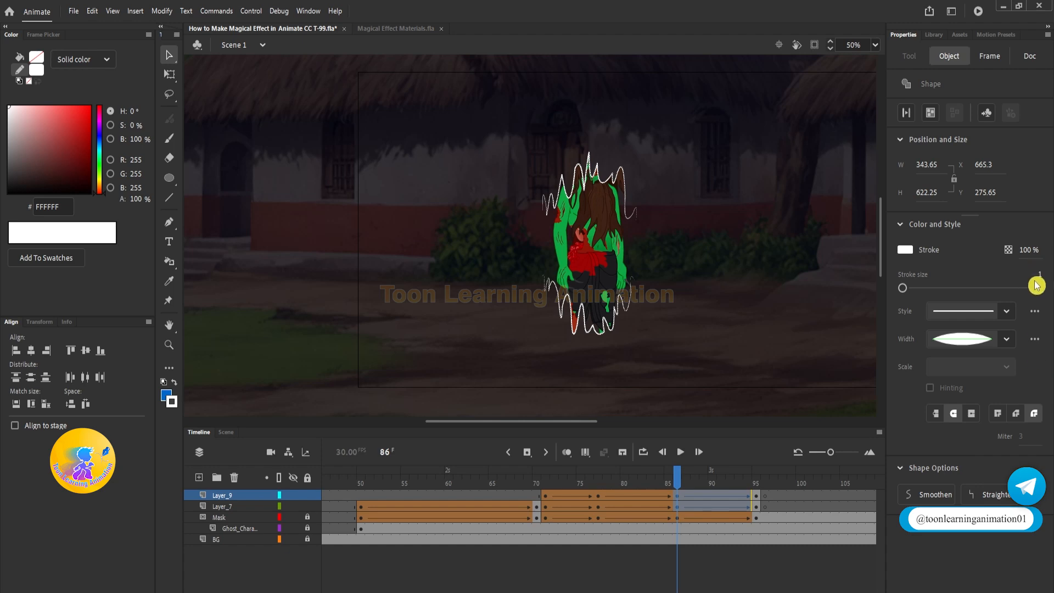
left_click(758, 483)
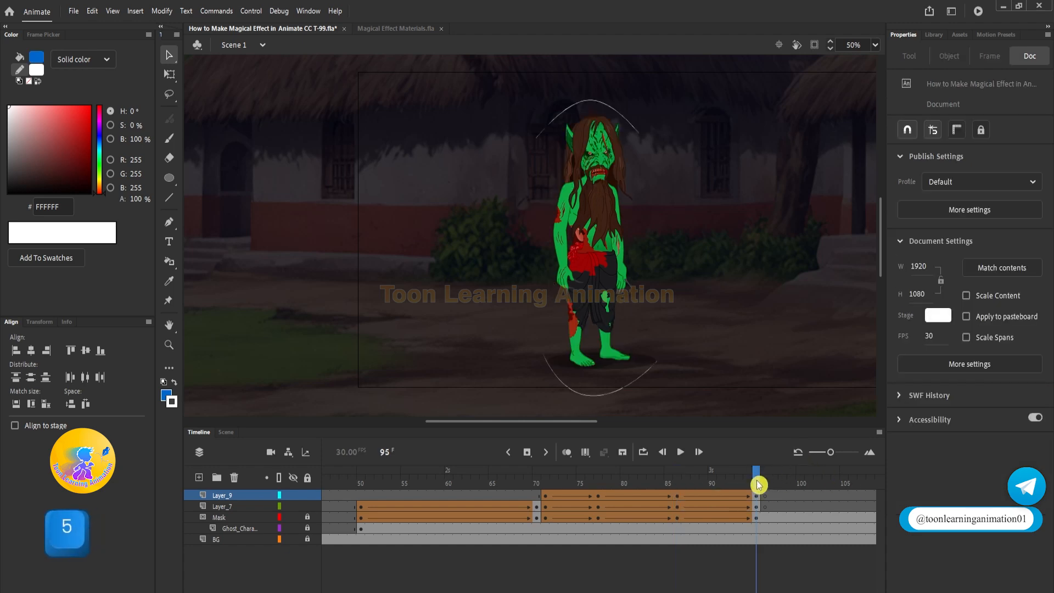
mouse_move(483, 88)
left_mouse_down()
mouse_move(764, 415)
mouse_move(791, 414)
left_mouse_up()
left_click(1040, 274)
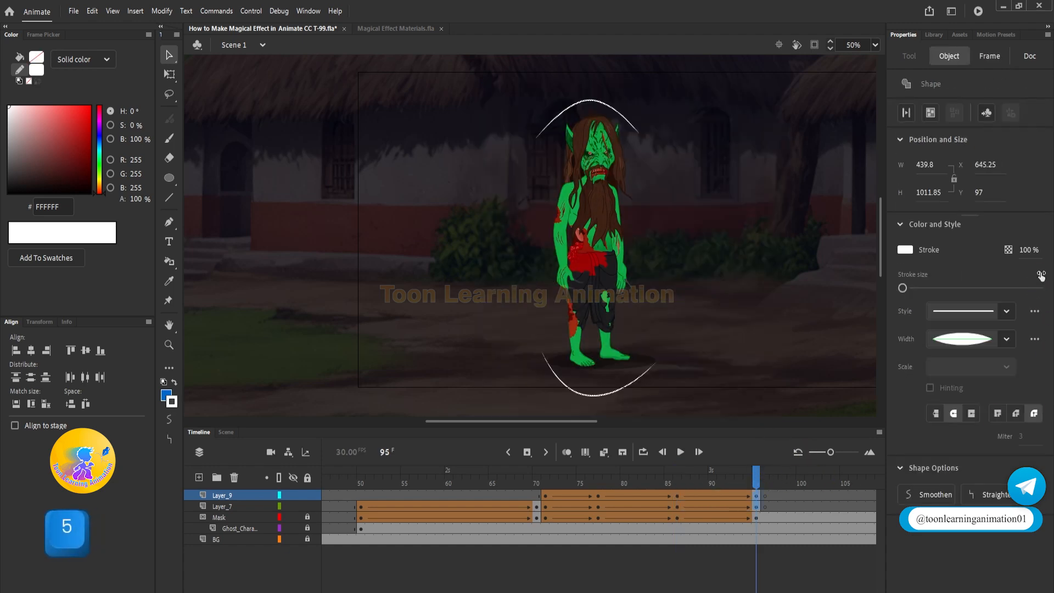
type("5")
left_click(765, 303)
Return to frame 71 and review the tween, color effect, blend and filter properties of Layer_9's frame
mouse_move(547, 483)
left_mouse_down()
mouse_move(707, 490)
mouse_move(530, 489)
mouse_move(758, 506)
mouse_move(586, 508)
mouse_move(547, 493)
left_mouse_up()
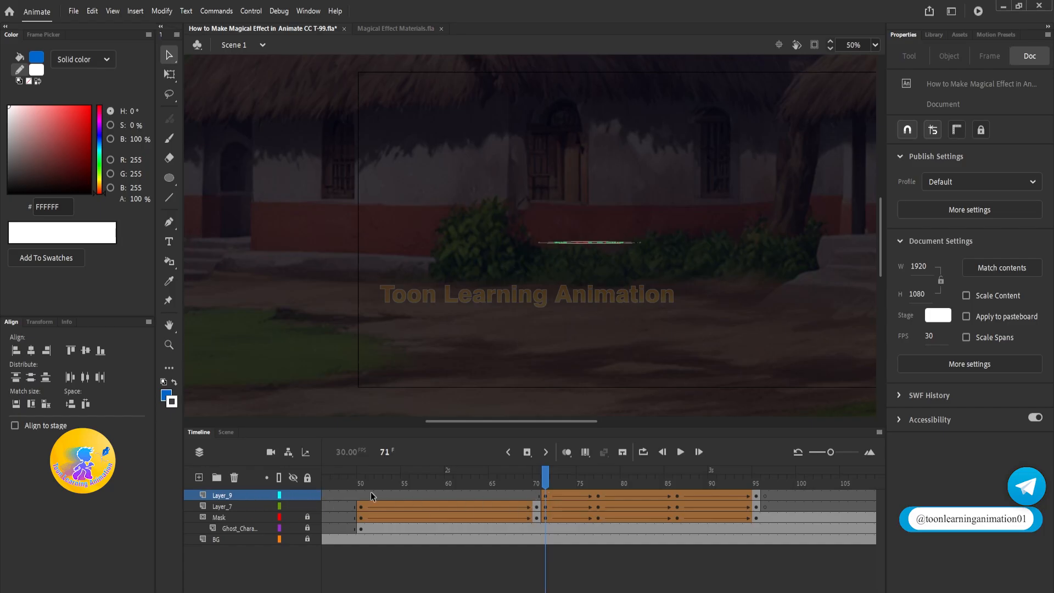
left_click_drag(537, 483, 547, 476)
left_click(547, 496)
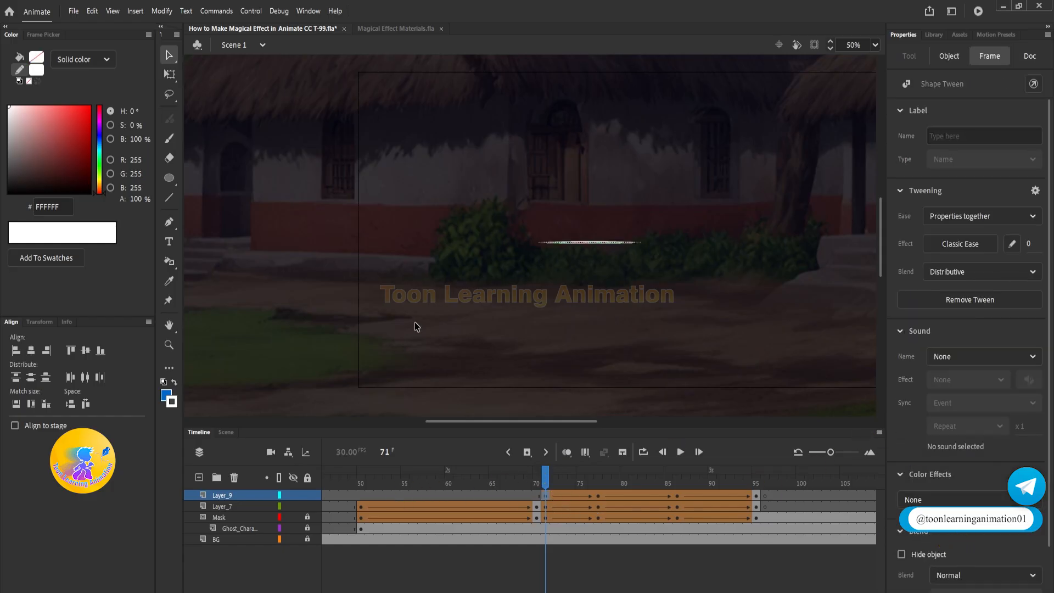
left_click(877, 427)
scroll(974, 528, "down", 2)
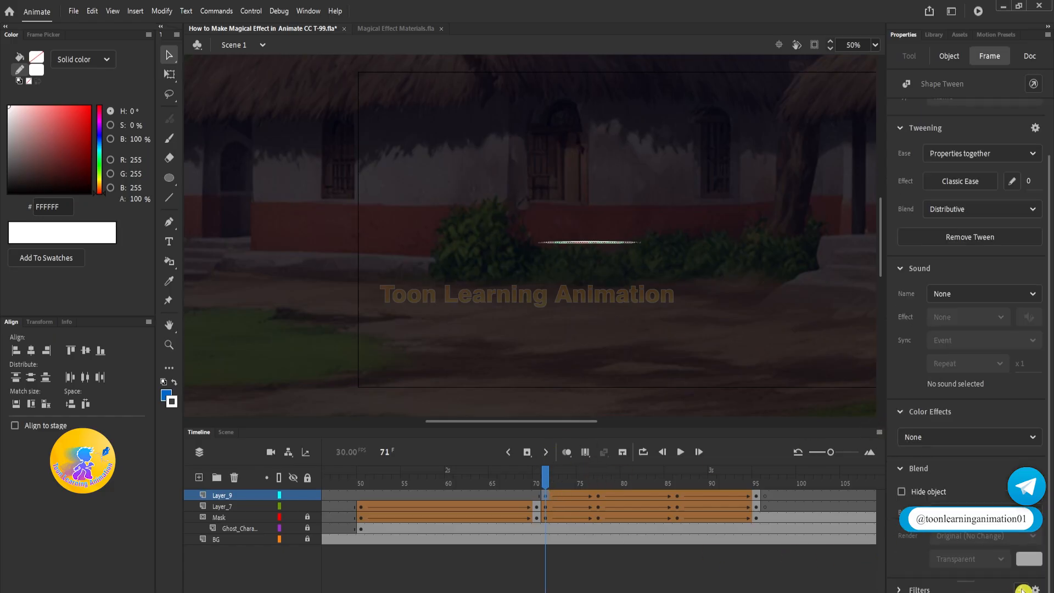
left_click(904, 268)
left_click(901, 413)
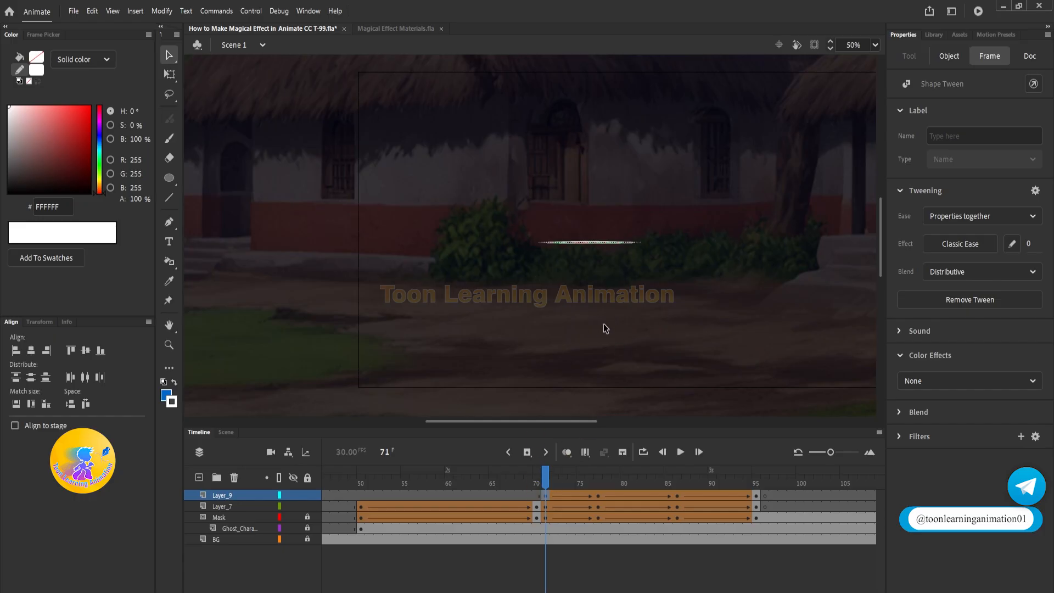
Unlock the Mask layer, scrub to frame 80 to compare the mask shape with the lines, and lock the layer again
left_click(313, 516)
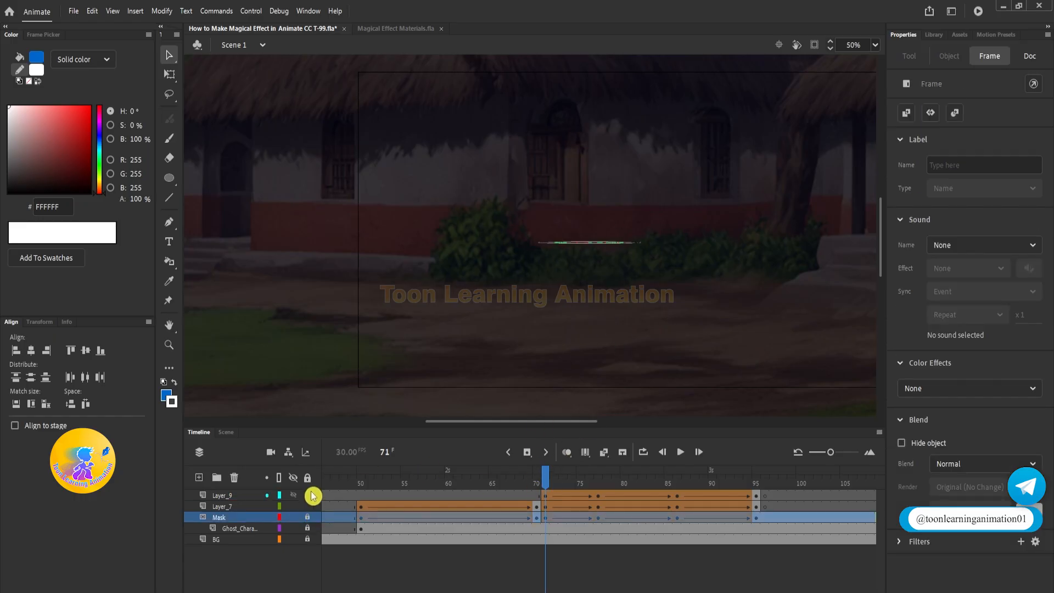
left_click(308, 517)
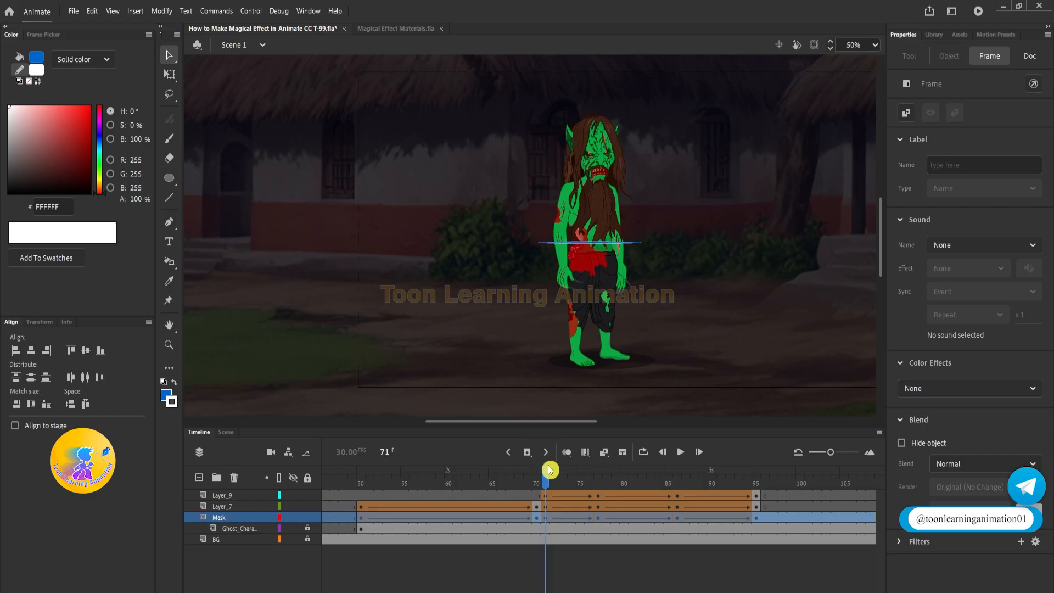
left_click_drag(552, 482, 622, 482)
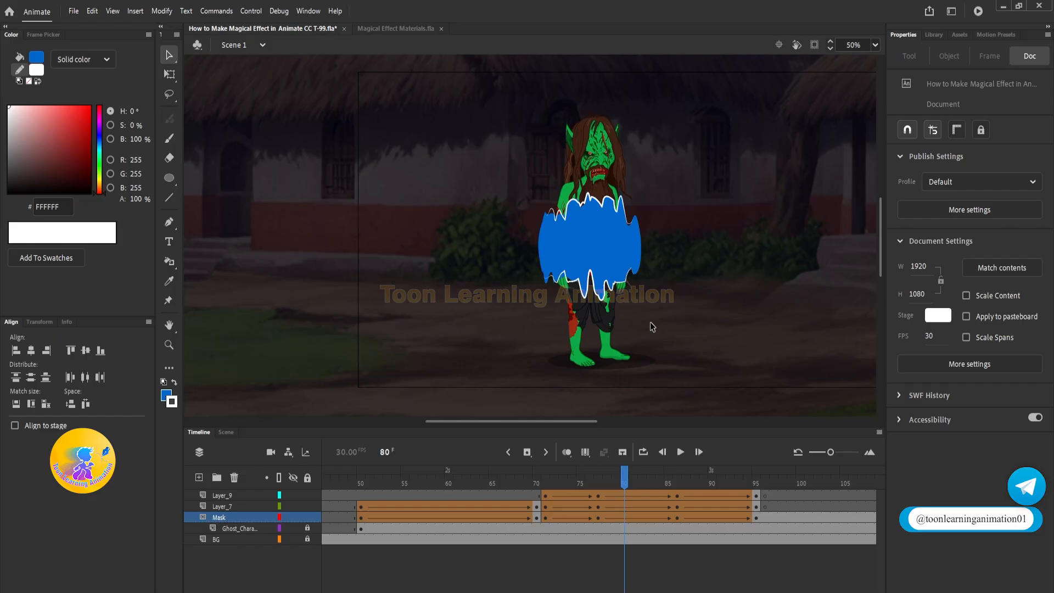
left_click(308, 518)
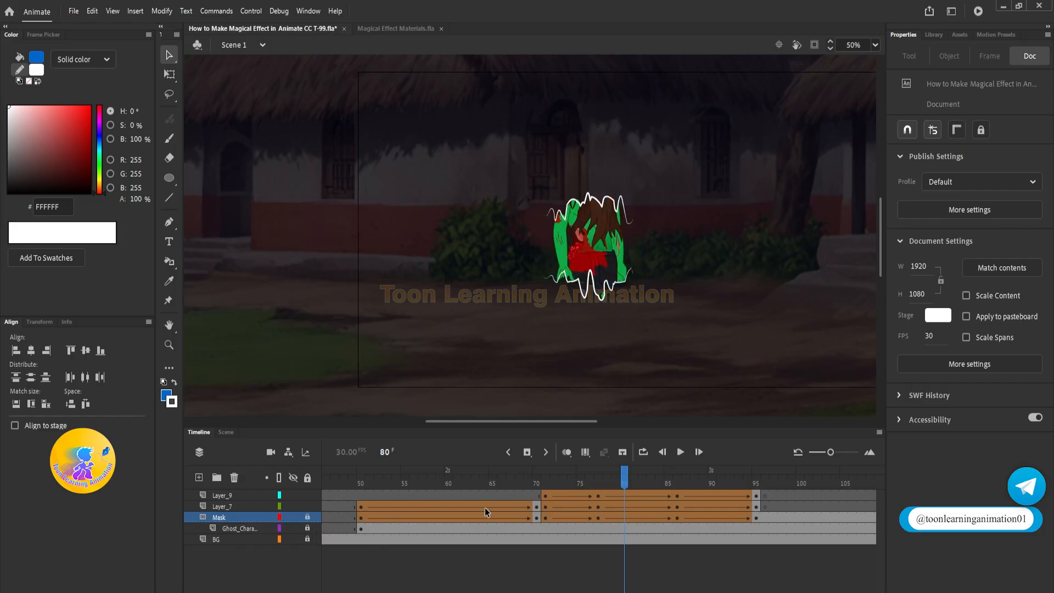
left_click(626, 480)
Convert Layer_7 and Layer_9 together into a Graphic symbol named Glowing Lines
left_click(226, 507)
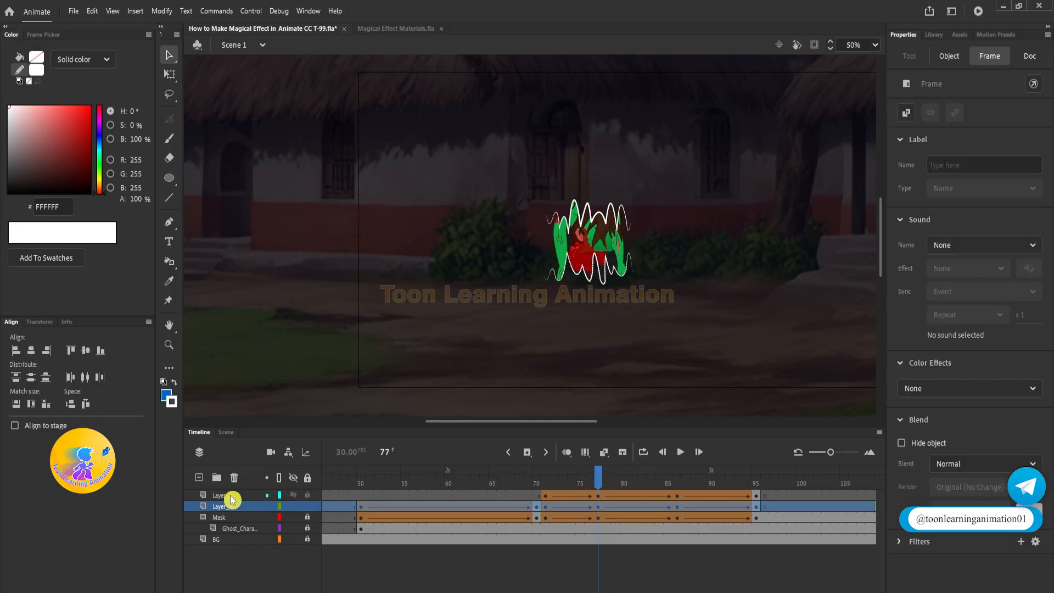
left_click(233, 497, "shift")
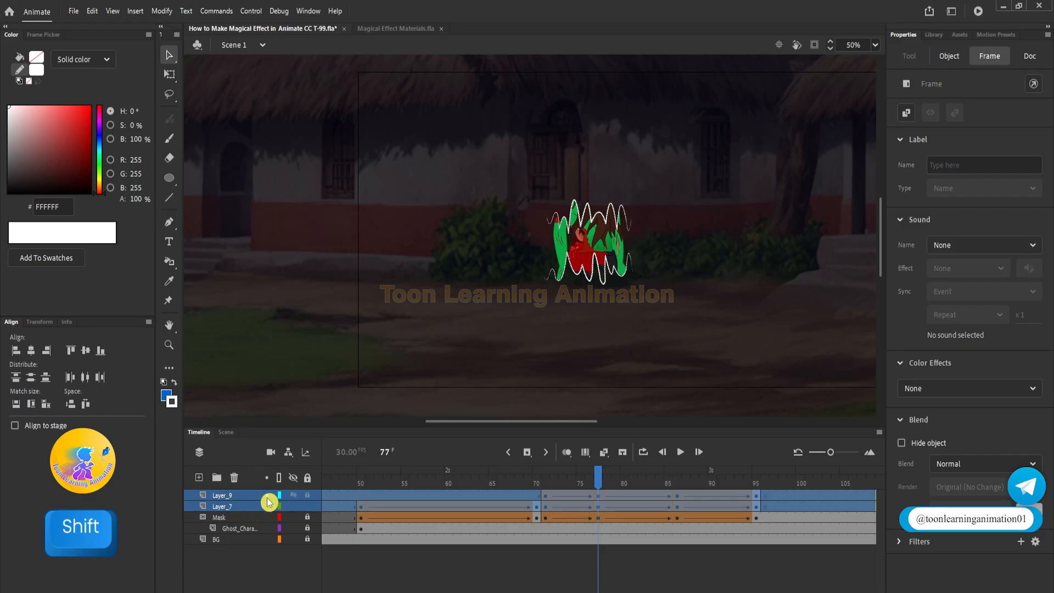
right_click(255, 501)
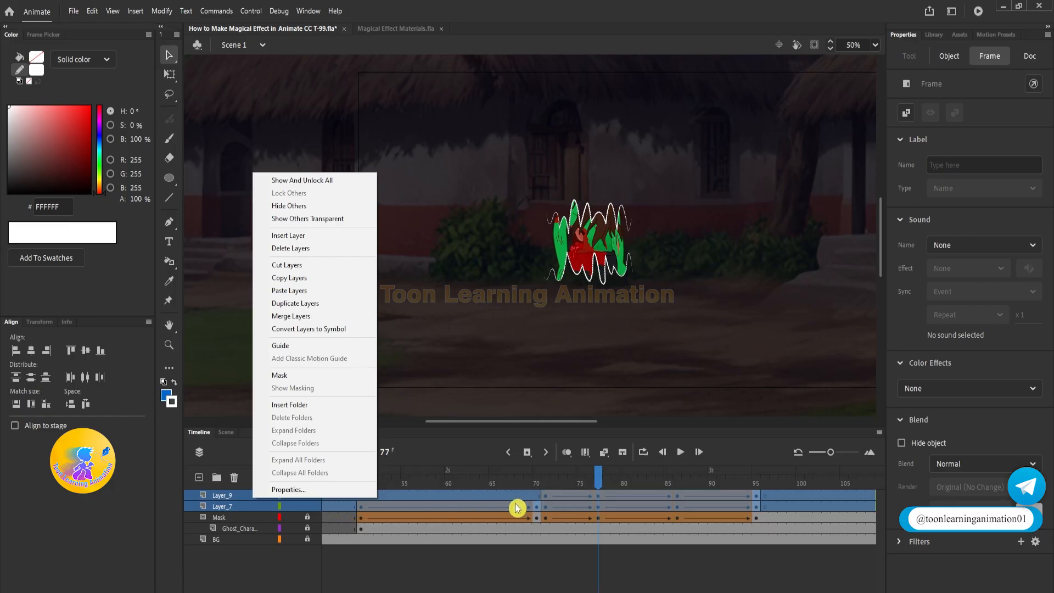
left_click(295, 333)
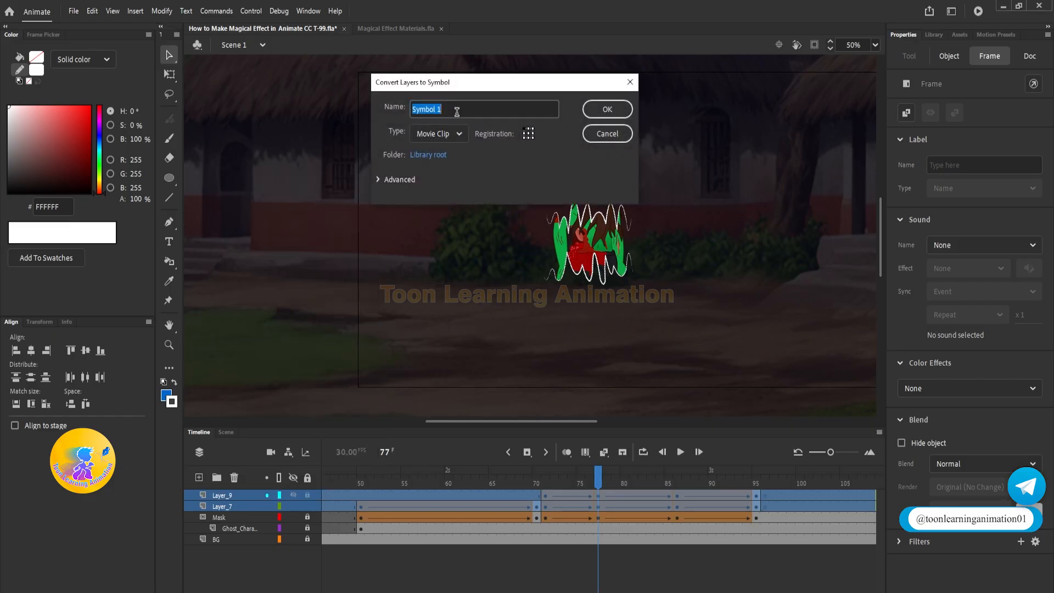
type("Glowing Lines")
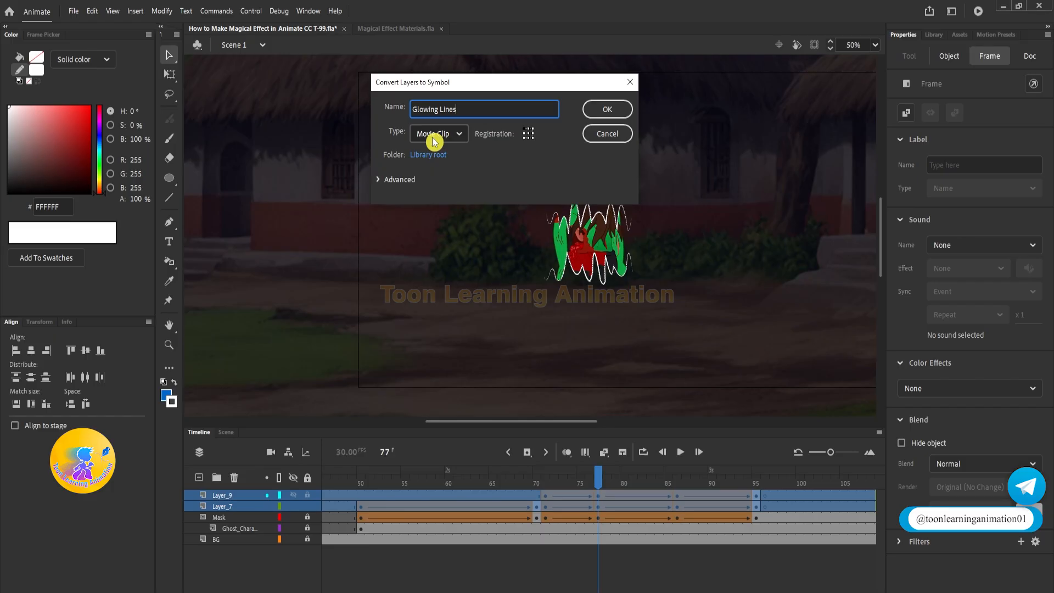
left_click(433, 138)
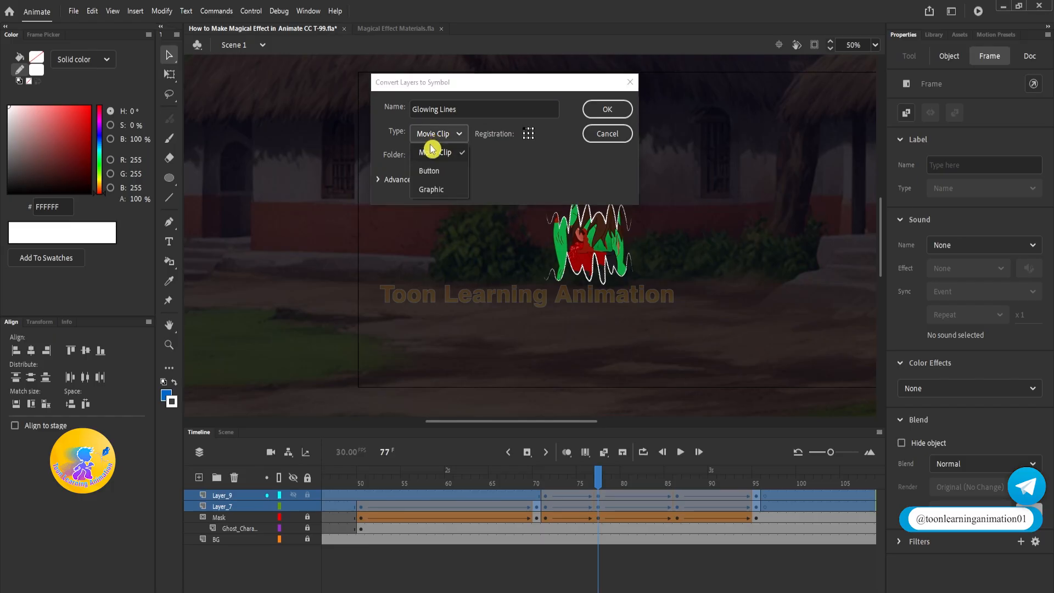
left_click(429, 192)
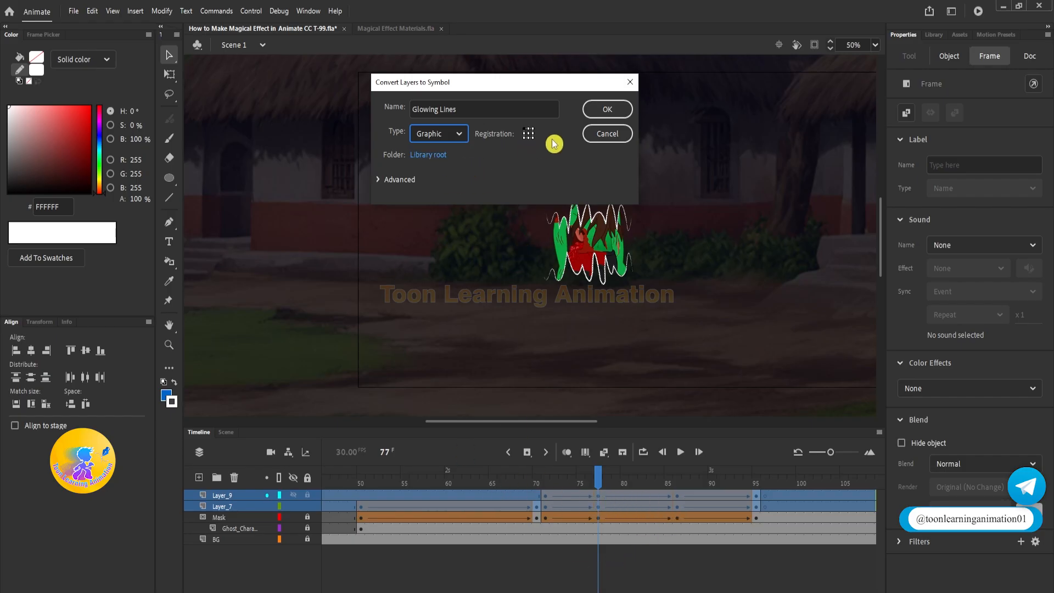
left_click(609, 110)
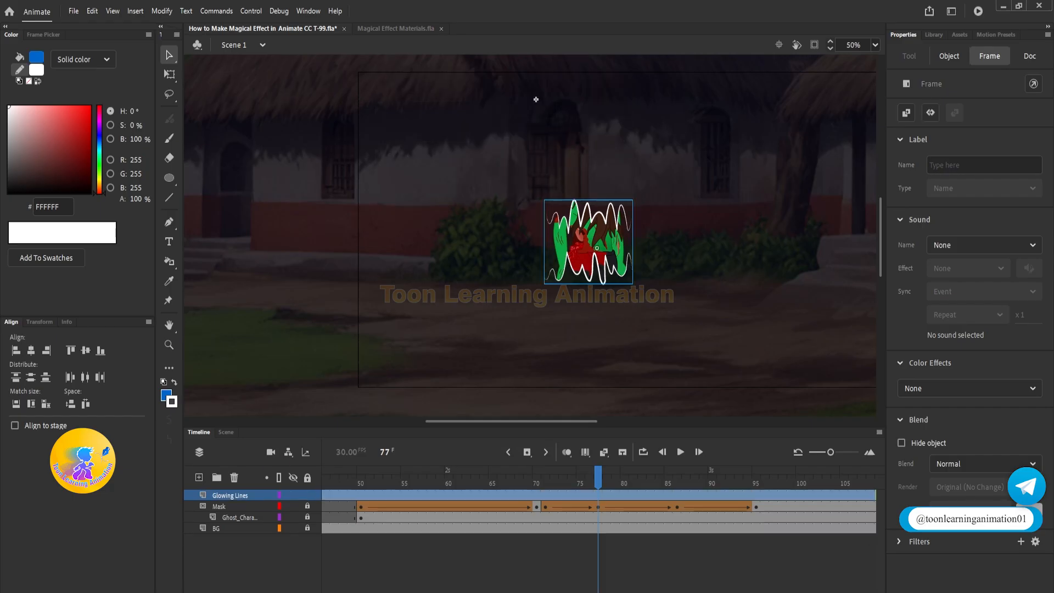
Inside the Glowing Lines symbol, remove the empty frames 1 to 49 from both layers and return to Scene 1
left_click_drag(598, 475, 757, 477)
left_click(598, 250)
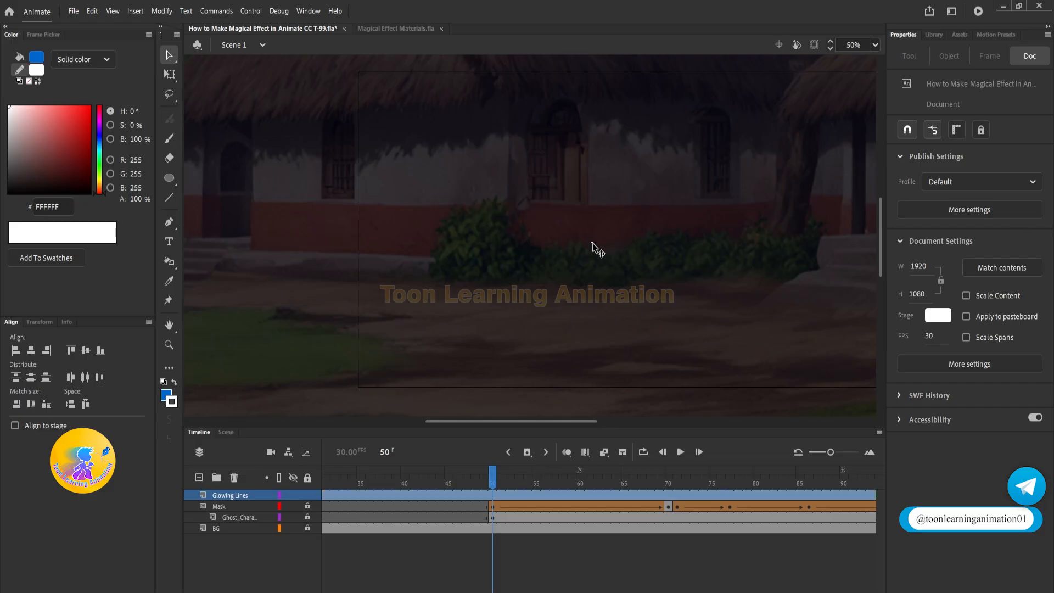
double_click(592, 243)
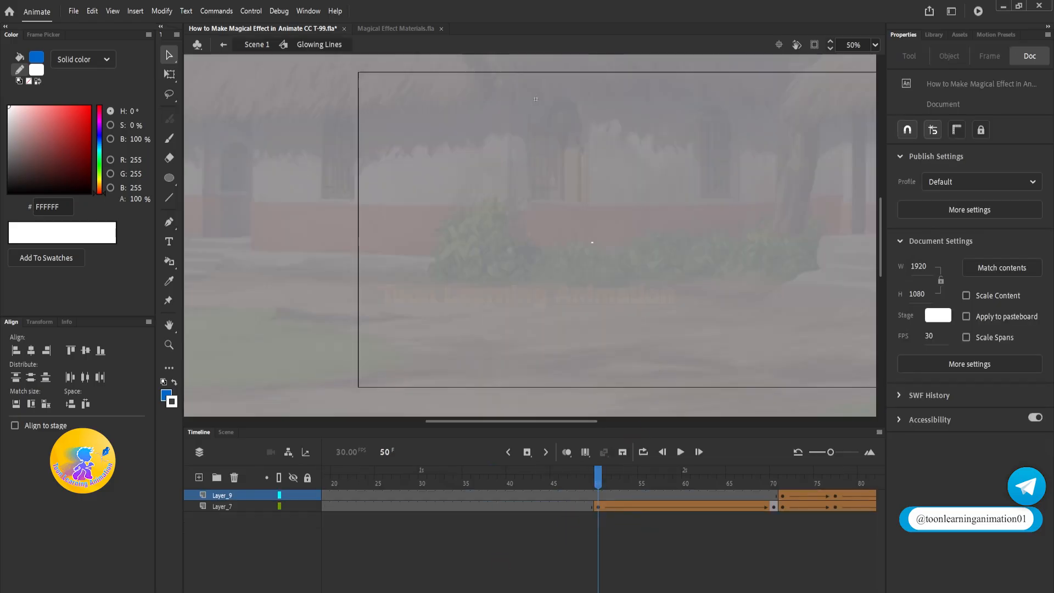
left_click_drag(329, 499, 752, 521)
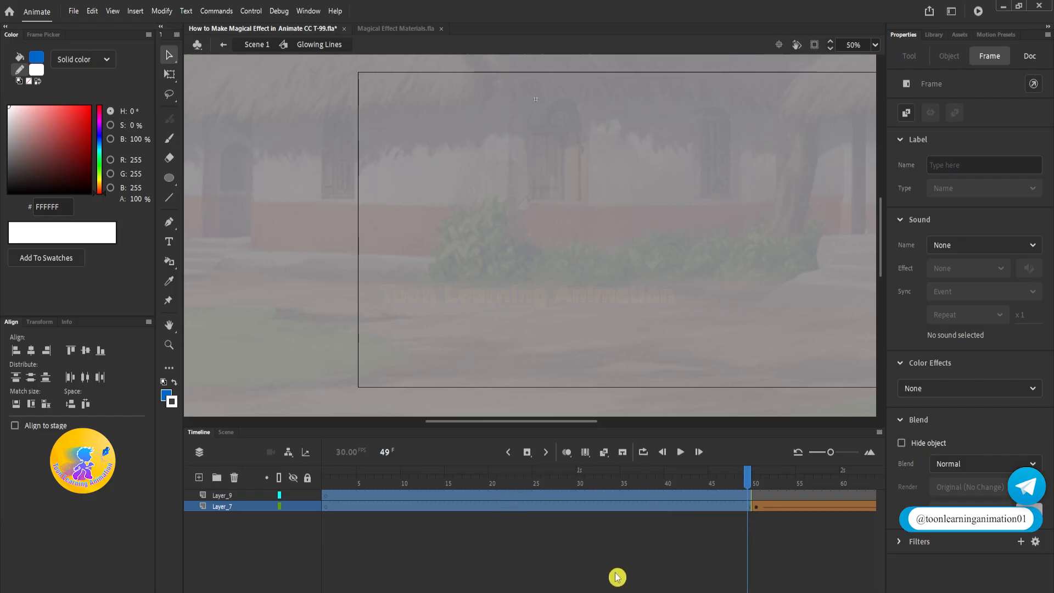
left_click(762, 536)
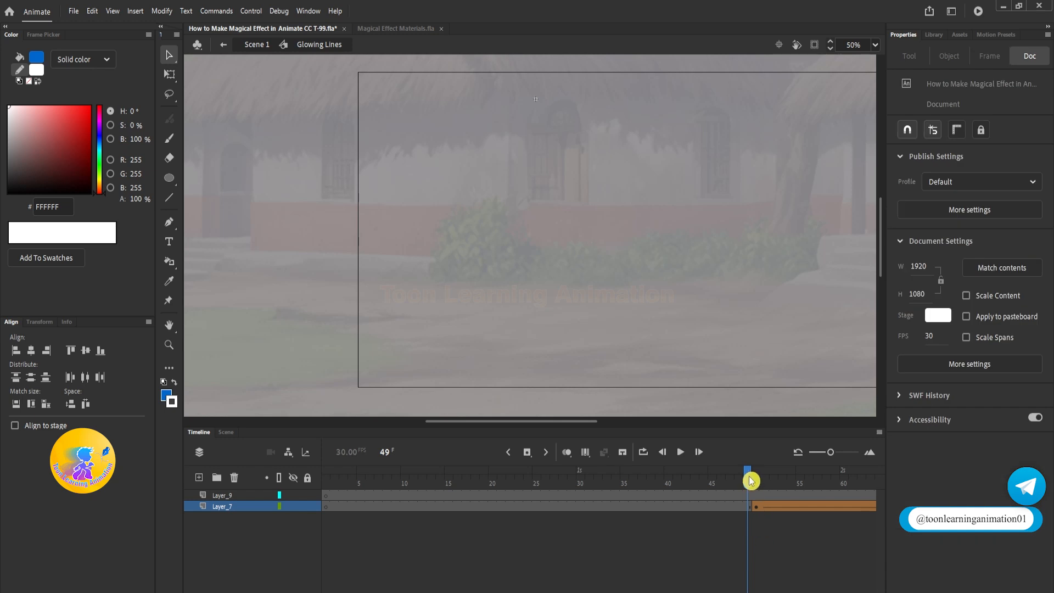
left_click_drag(751, 481, 461, 500)
left_click_drag(749, 496, 263, 553)
key("shift")
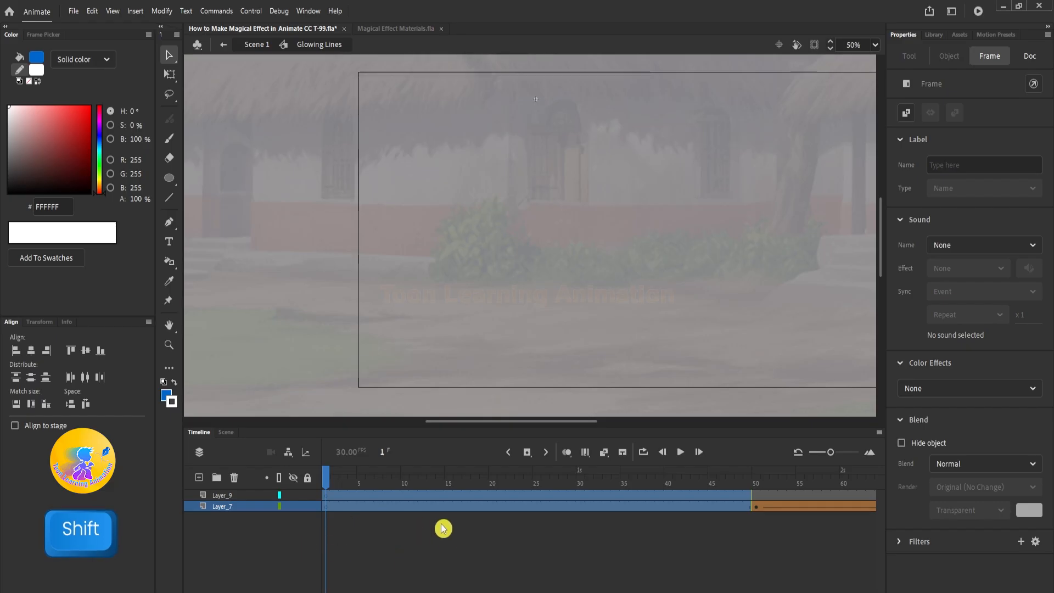
key("shift+F5")
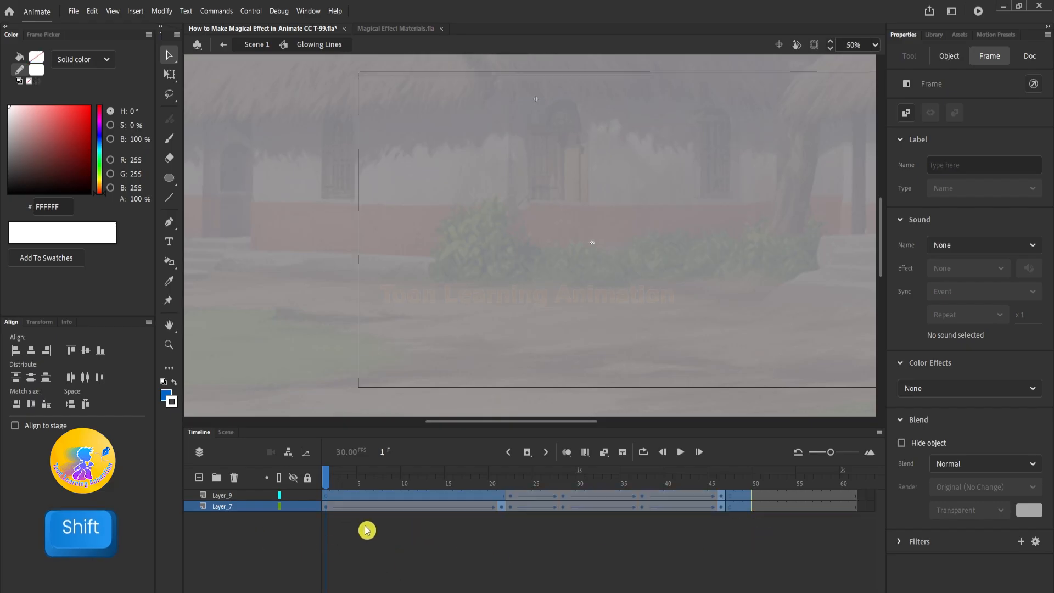
left_click_drag(327, 483, 730, 497)
double_click(789, 323)
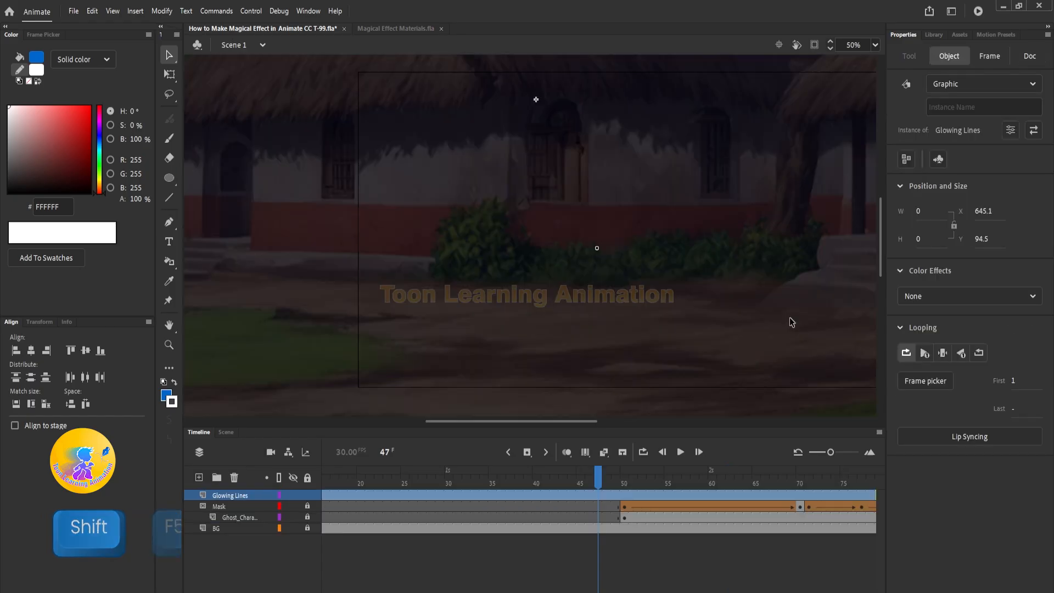
Insert a keyframe at frame 50 in the Glowing Lines layer, clear the instance from frame 1, and preview from frame 50
left_click(624, 495)
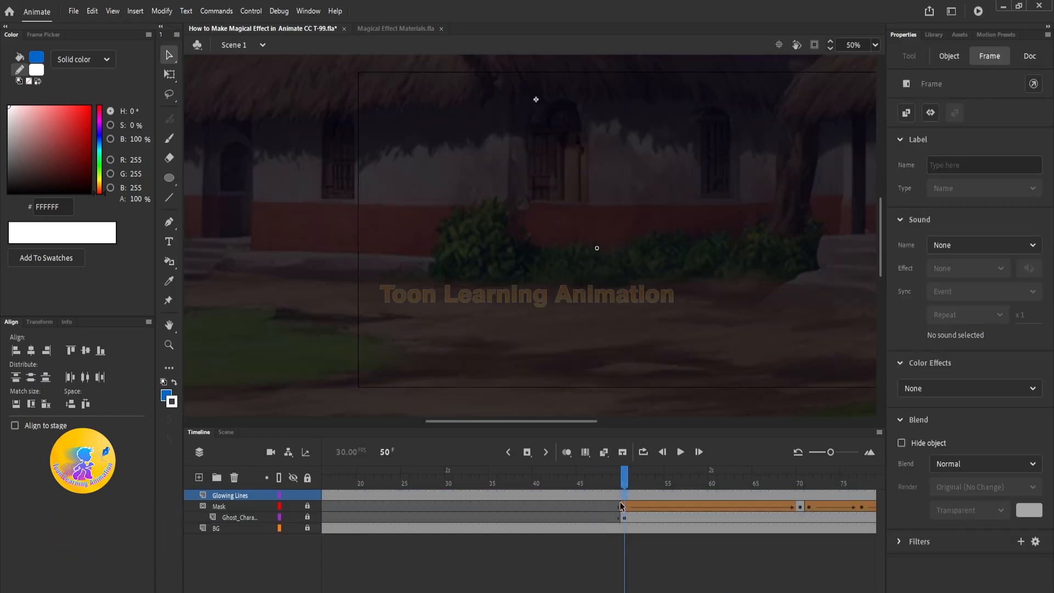
key("F7")
left_click(557, 131)
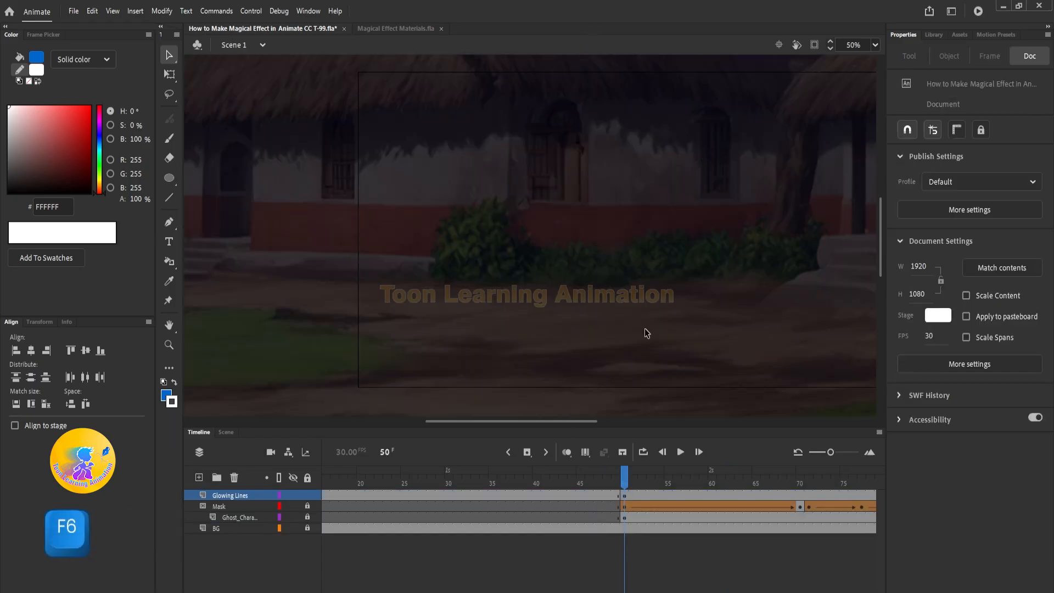
left_click(625, 497)
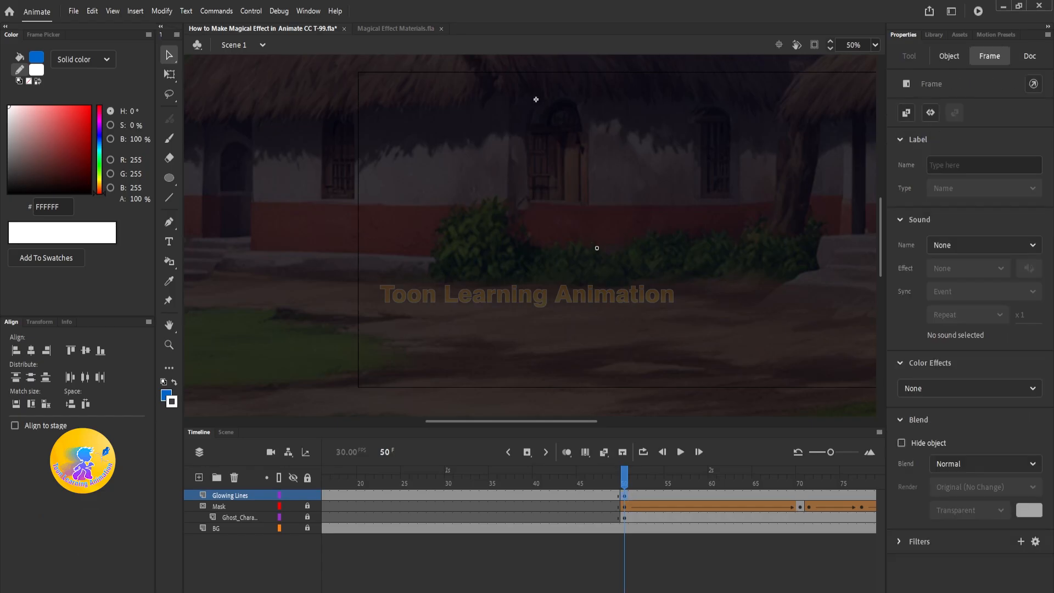
left_click_drag(363, 589, 237, 588)
left_click(327, 496)
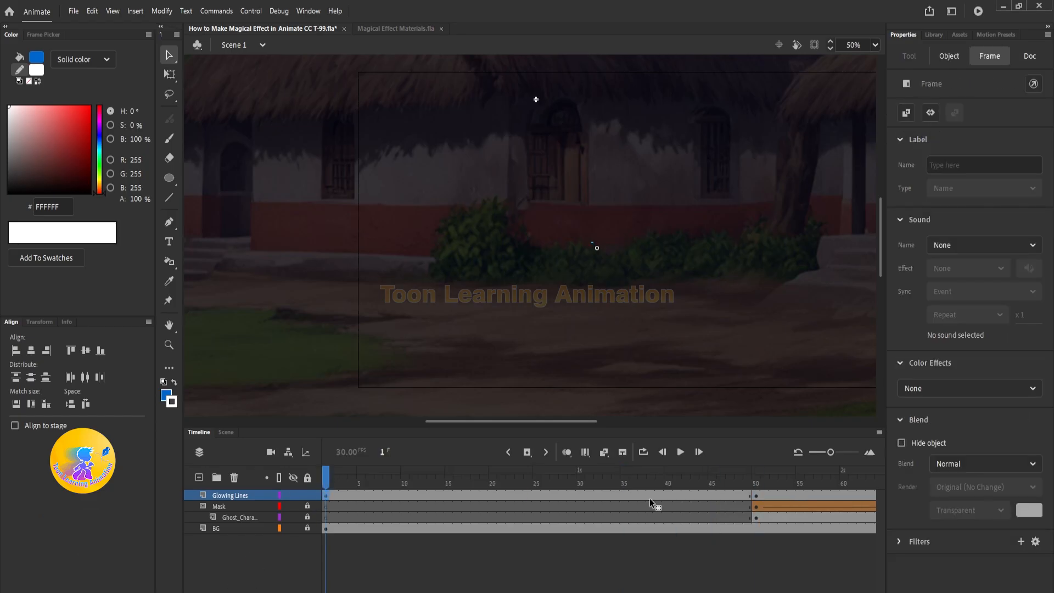
left_click_drag(771, 493, 450, 489)
left_click(588, 258)
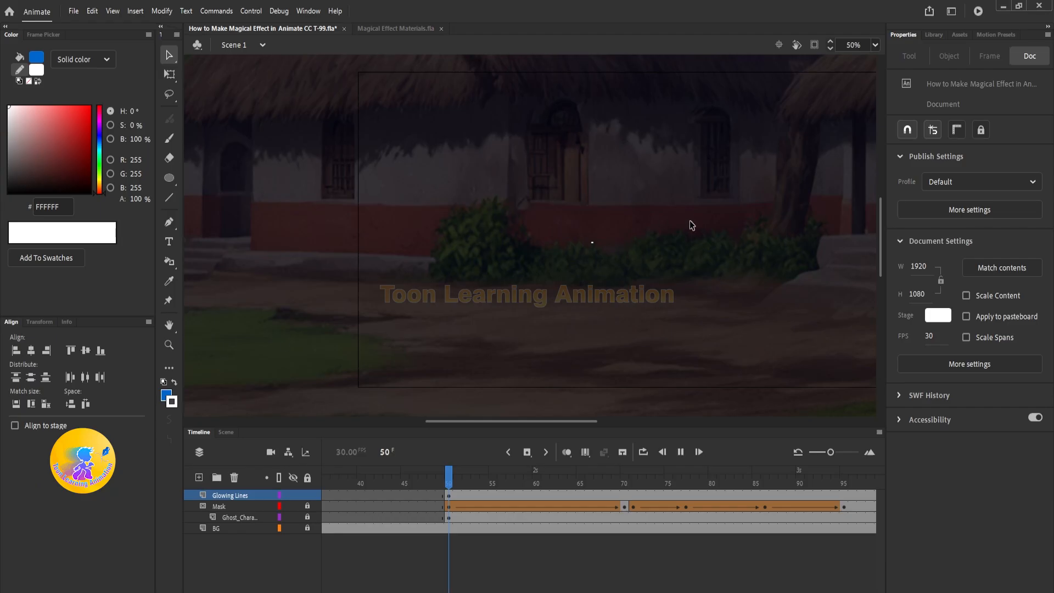
Stop the preview, select frame 50 of the Glowing Lines layer, and add a Glow filter to it
key("Return")
left_click(450, 494)
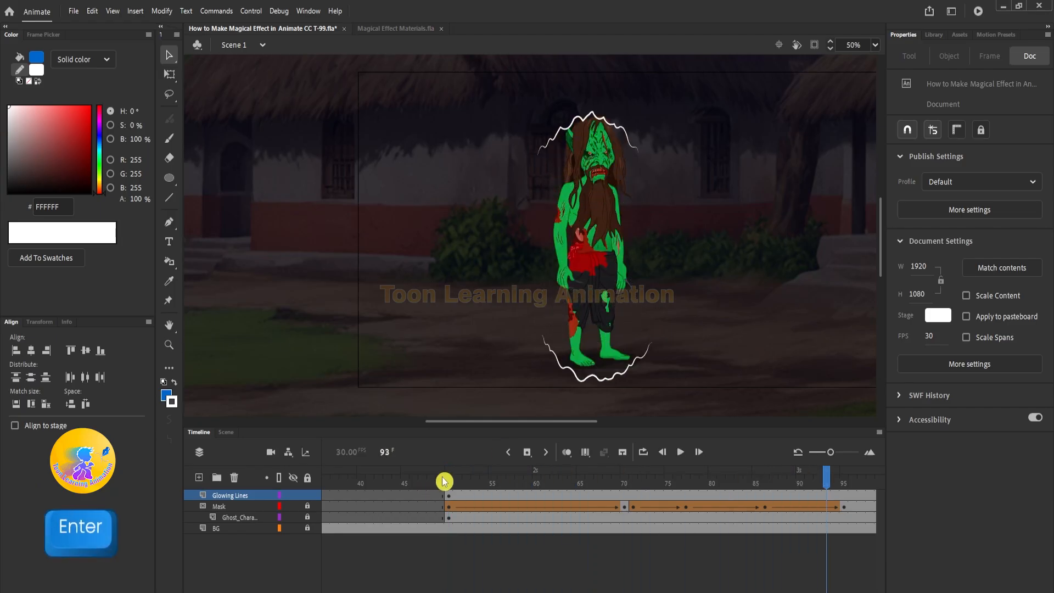
left_click(450, 495)
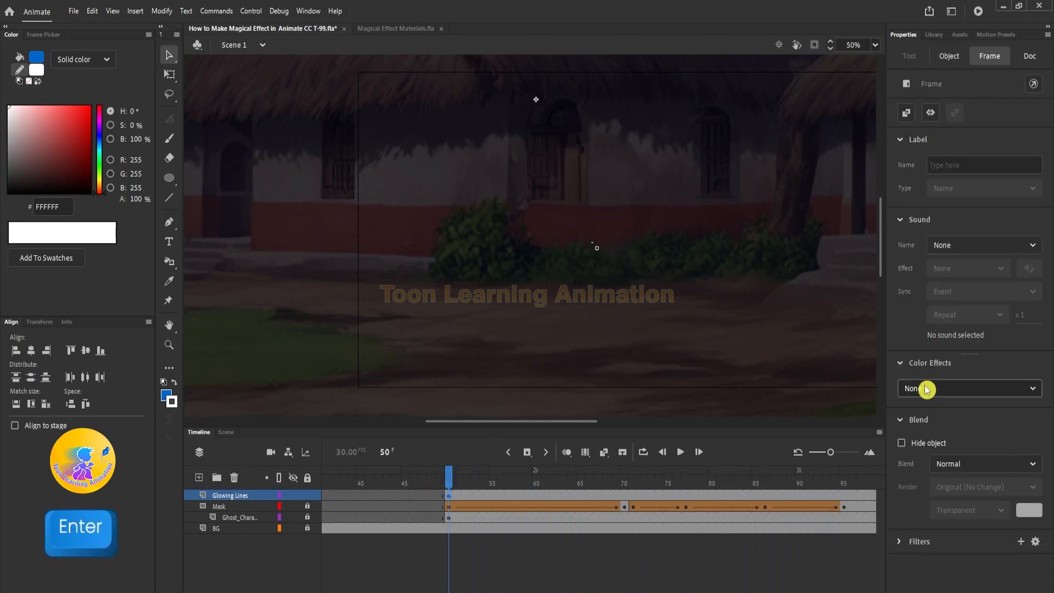
left_click(906, 362)
left_click(905, 220)
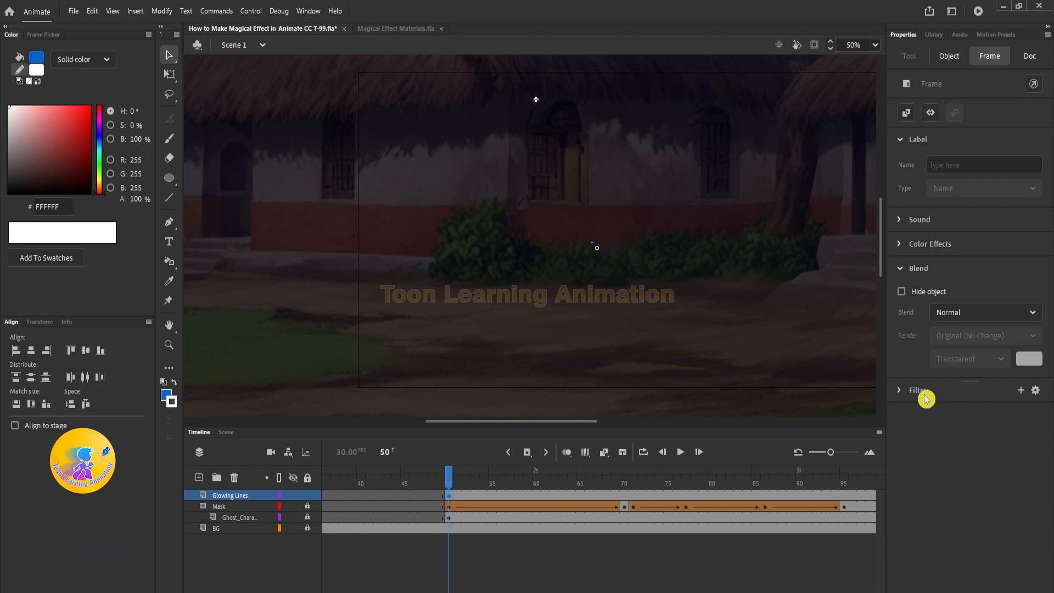
left_click(1021, 392)
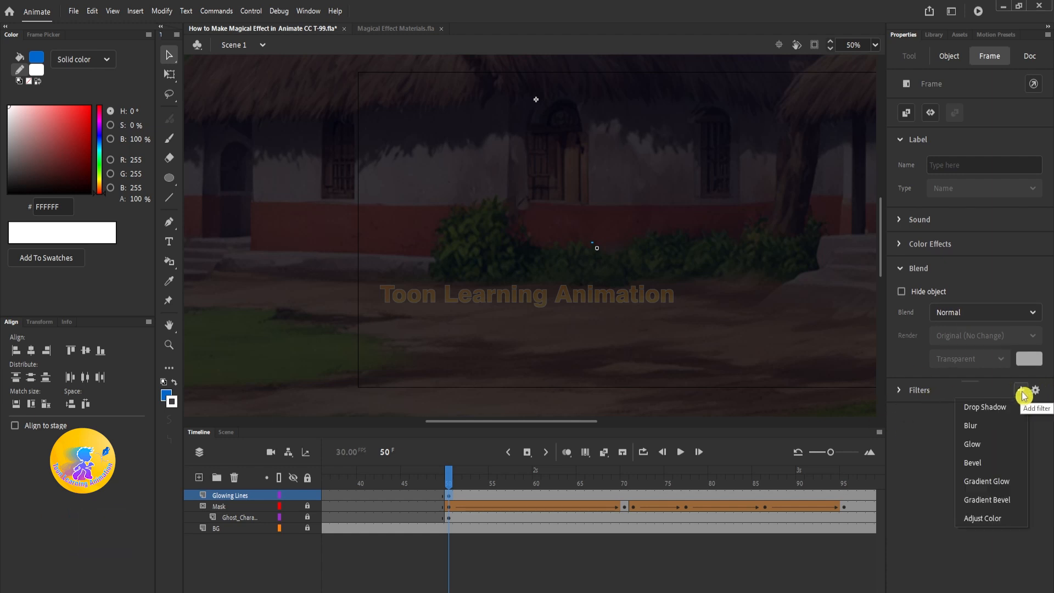
left_click(978, 445)
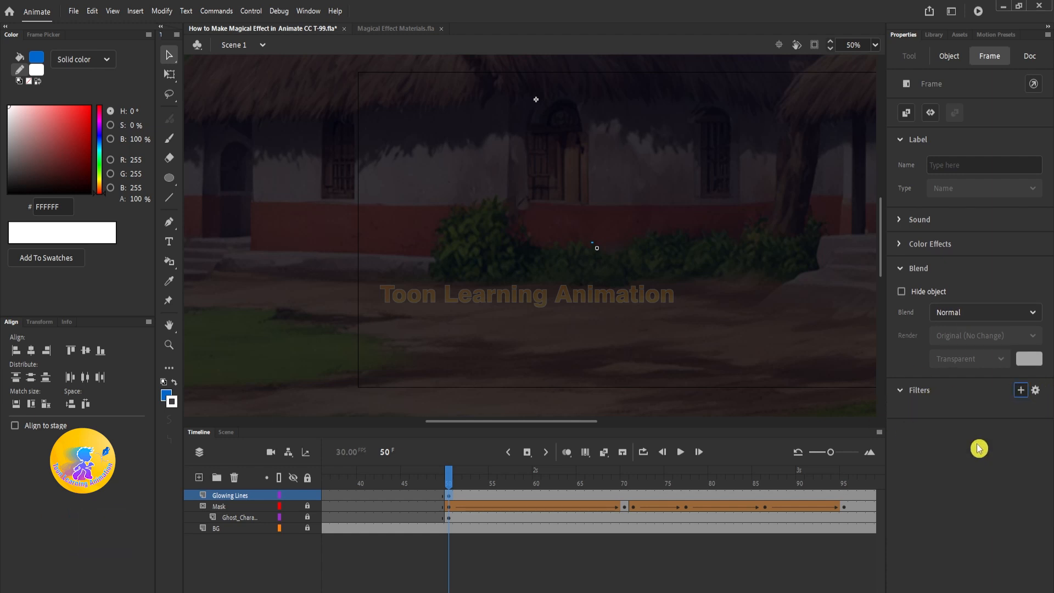
Set the Glow filter's color to white and its quality to High, and scrub to frame 77 to check the lines
scroll(595, 249, "up", 3, "ctrl")
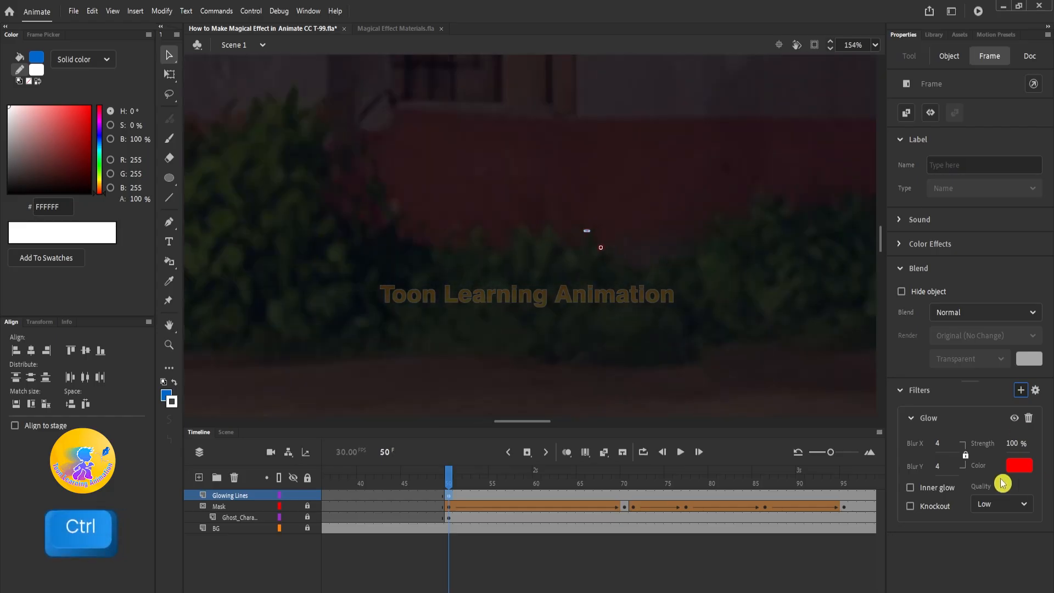
left_click(1019, 466)
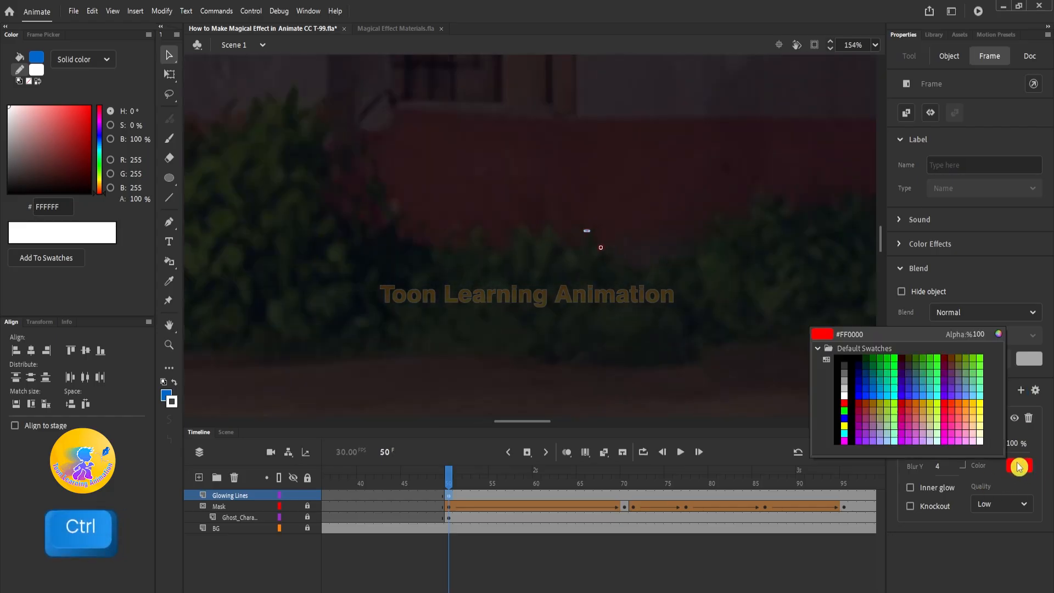
left_click(846, 396)
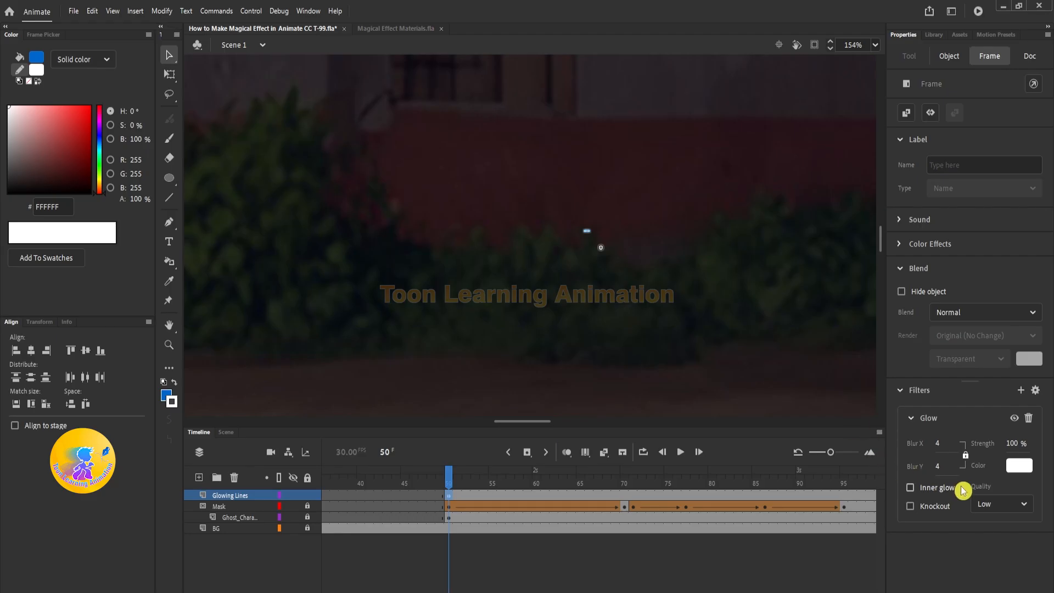
left_click(1001, 505)
left_click(998, 549)
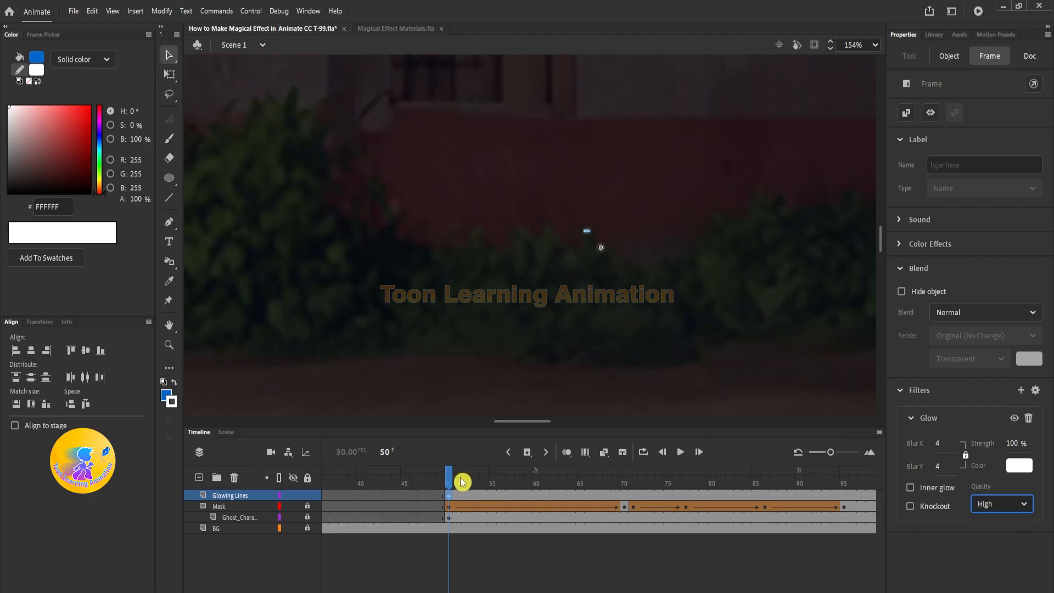
mouse_move(449, 478)
left_mouse_down()
mouse_move(743, 489)
mouse_move(626, 490)
mouse_move(663, 489)
left_mouse_up()
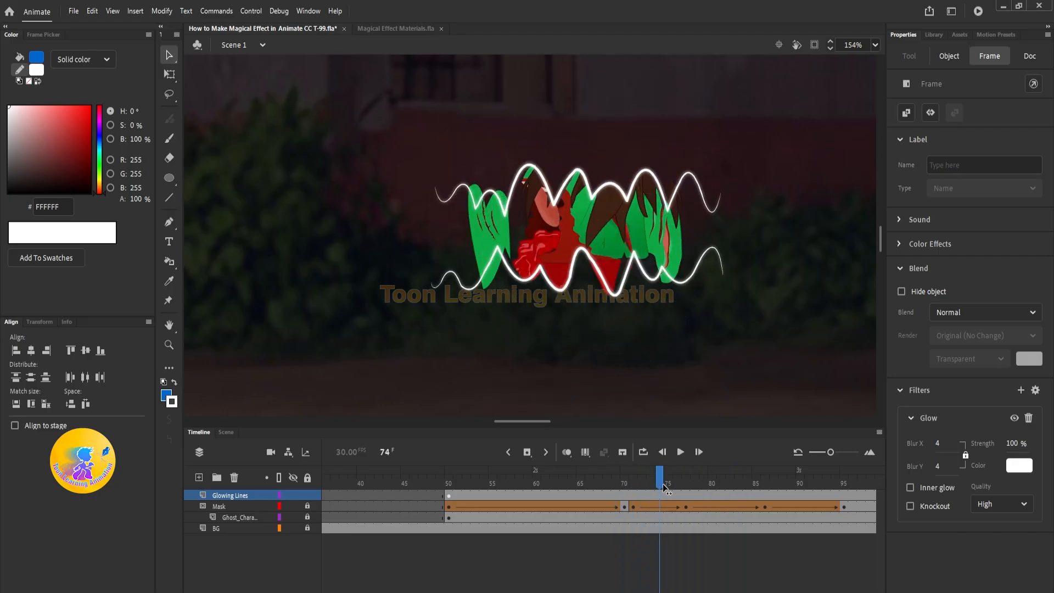
left_click_drag(665, 489, 686, 487)
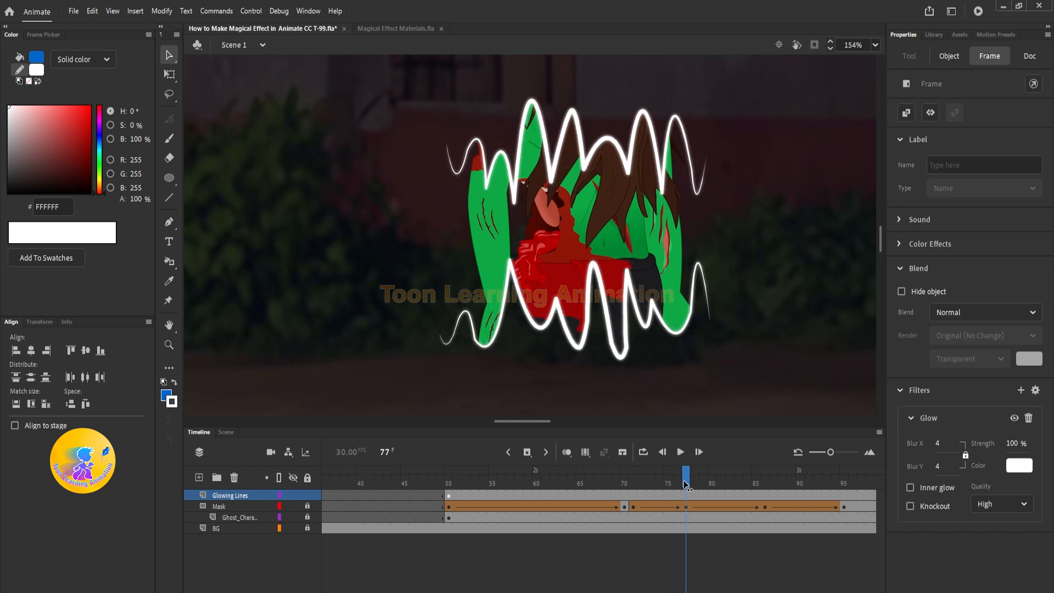
left_click(649, 423)
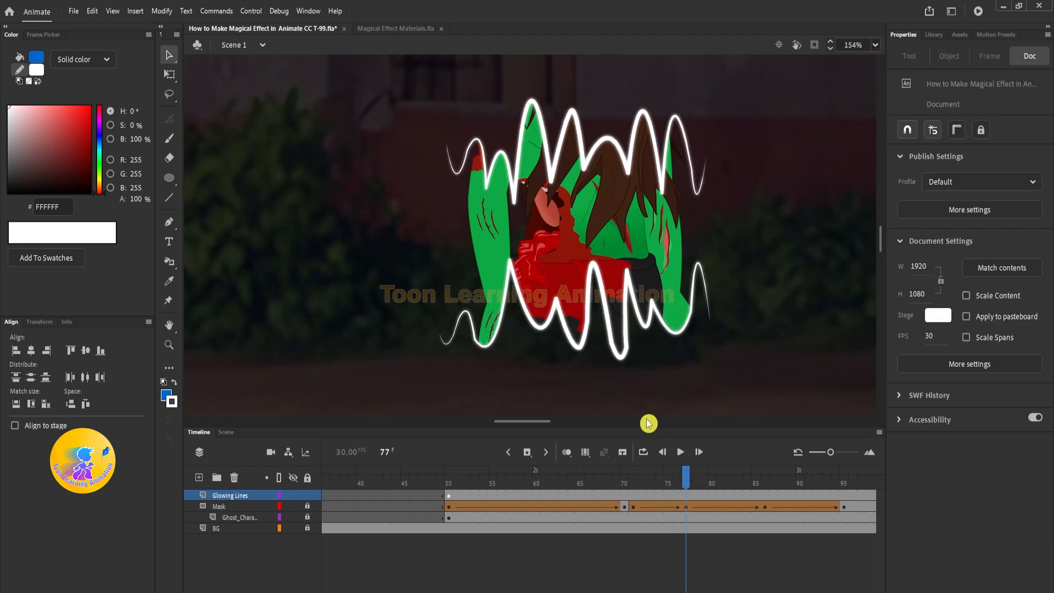
At frame 50, tint the Glowing Lines instance bright green at 100%, and scrub to frame 82 to check the color against the ghost
left_click_drag(464, 487, 455, 486)
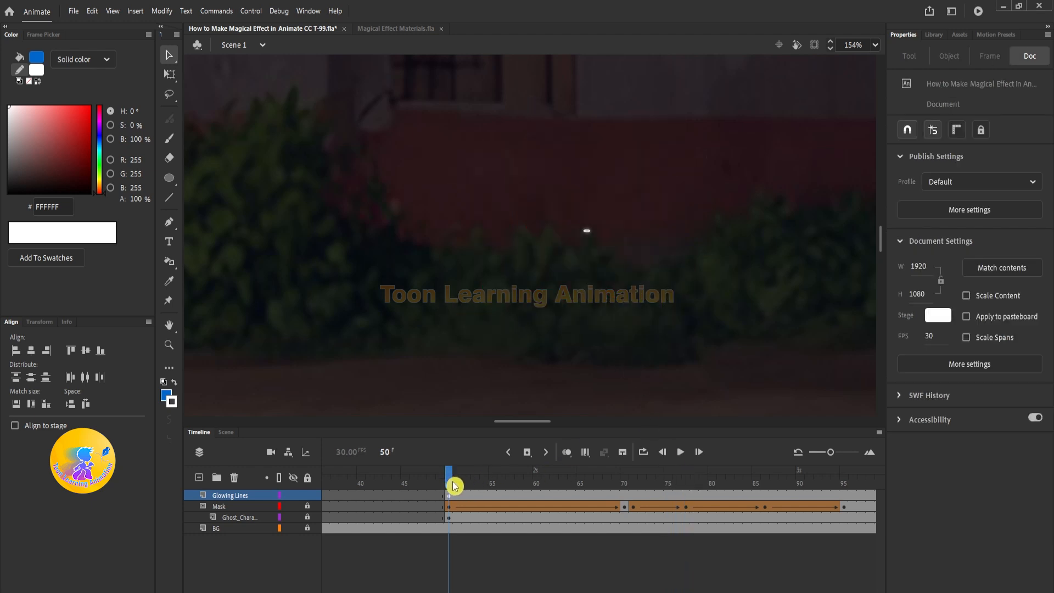
left_click_drag(637, 252, 640, 254)
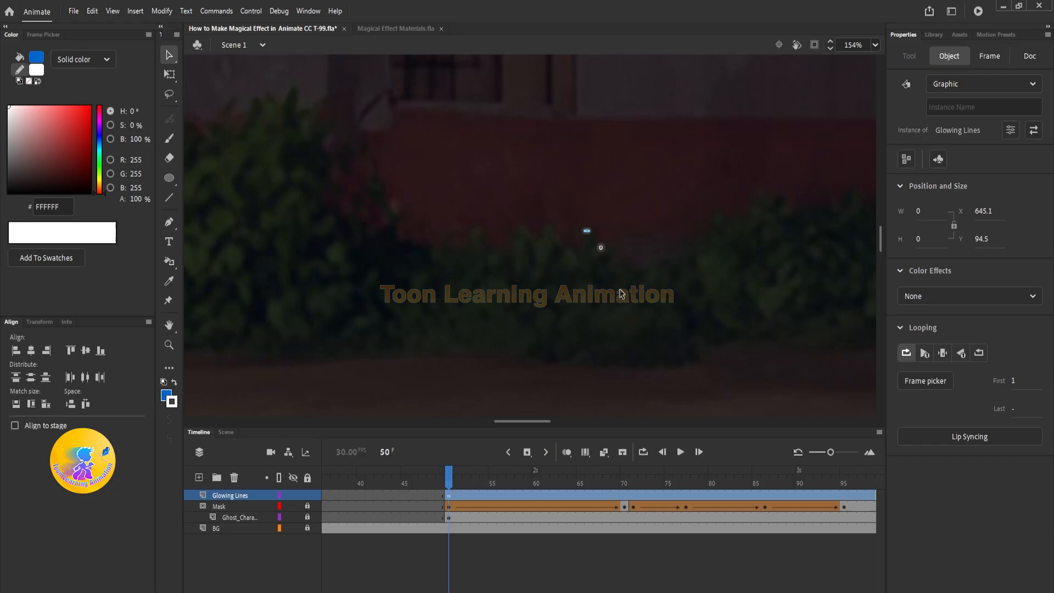
left_click(997, 297)
left_click(916, 358)
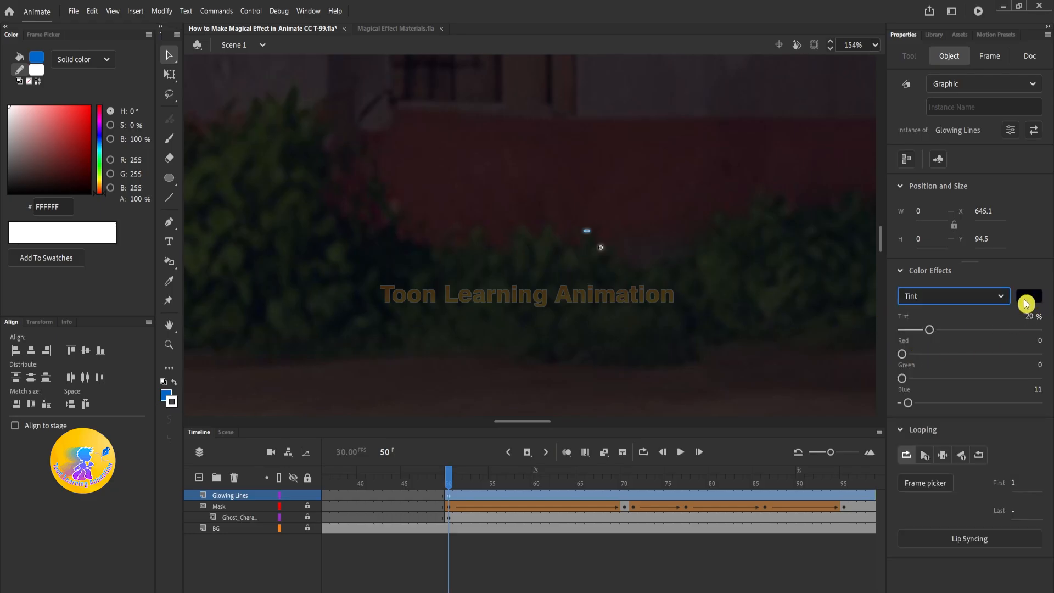
left_click(1028, 299)
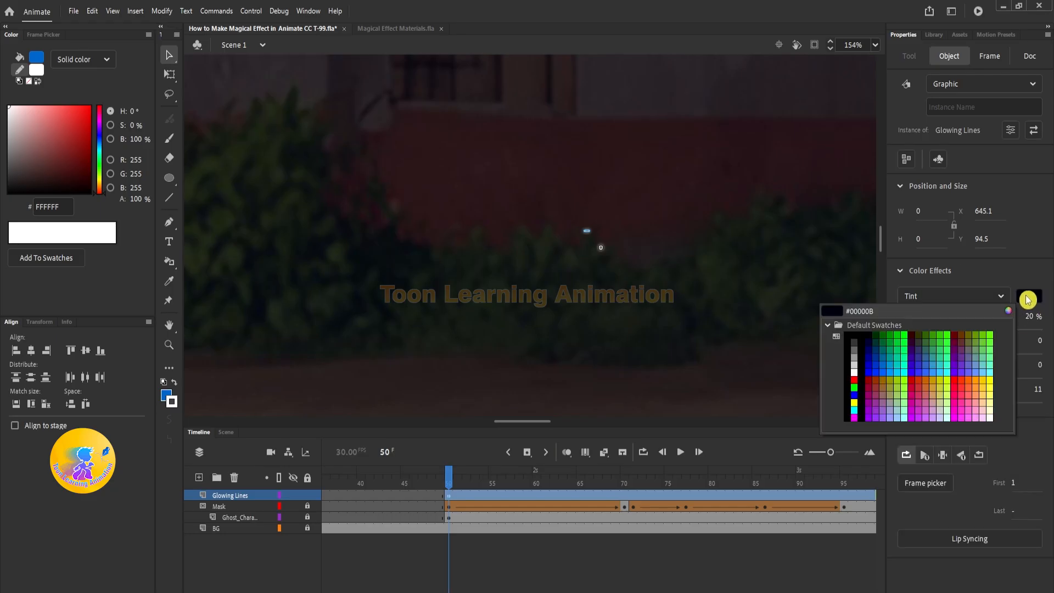
left_click(906, 333)
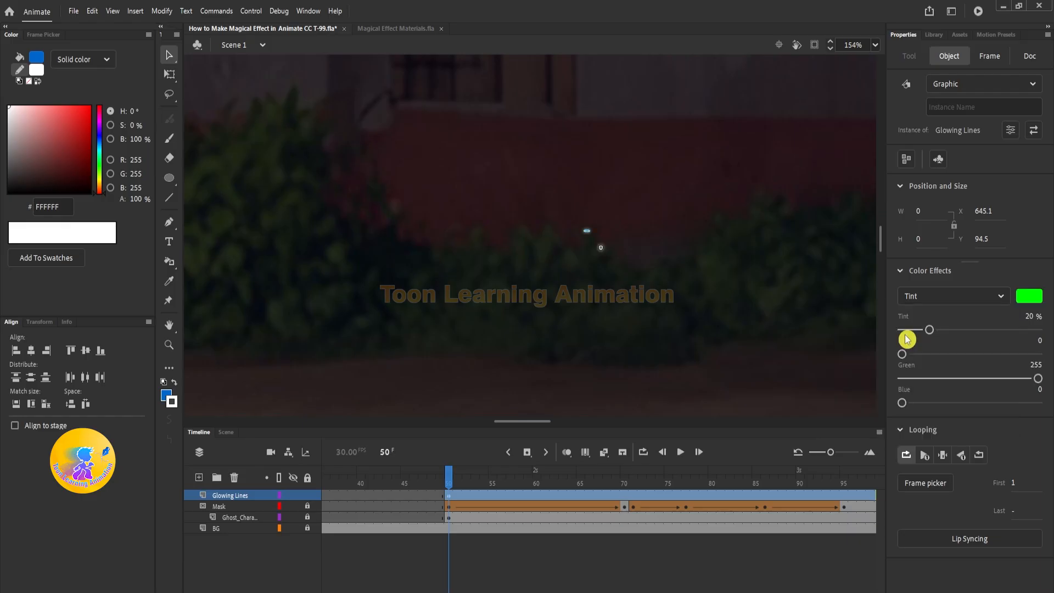
left_click_drag(931, 331, 1051, 336)
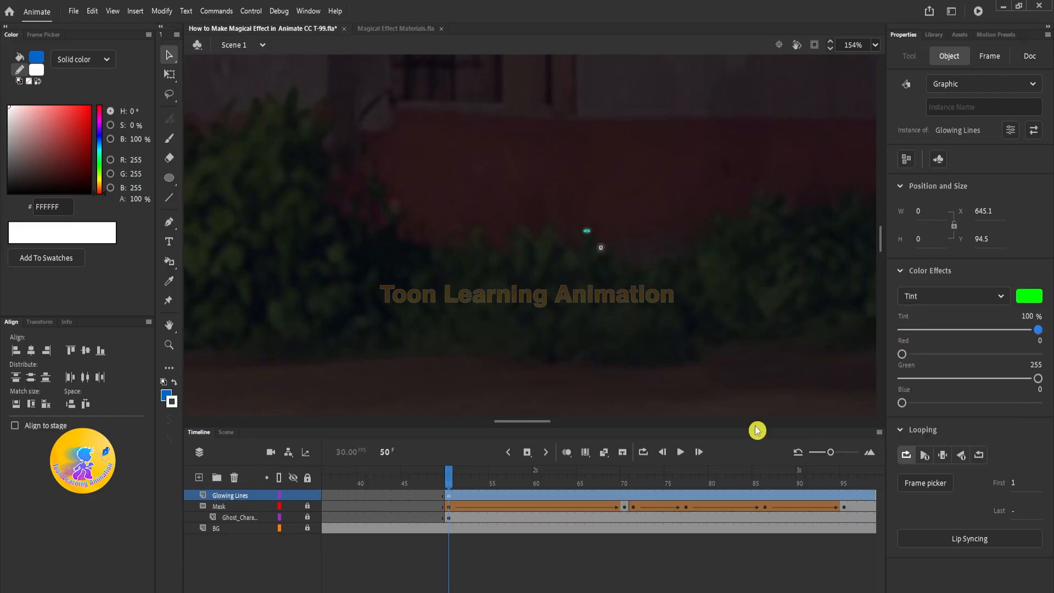
left_click_drag(459, 480, 733, 481)
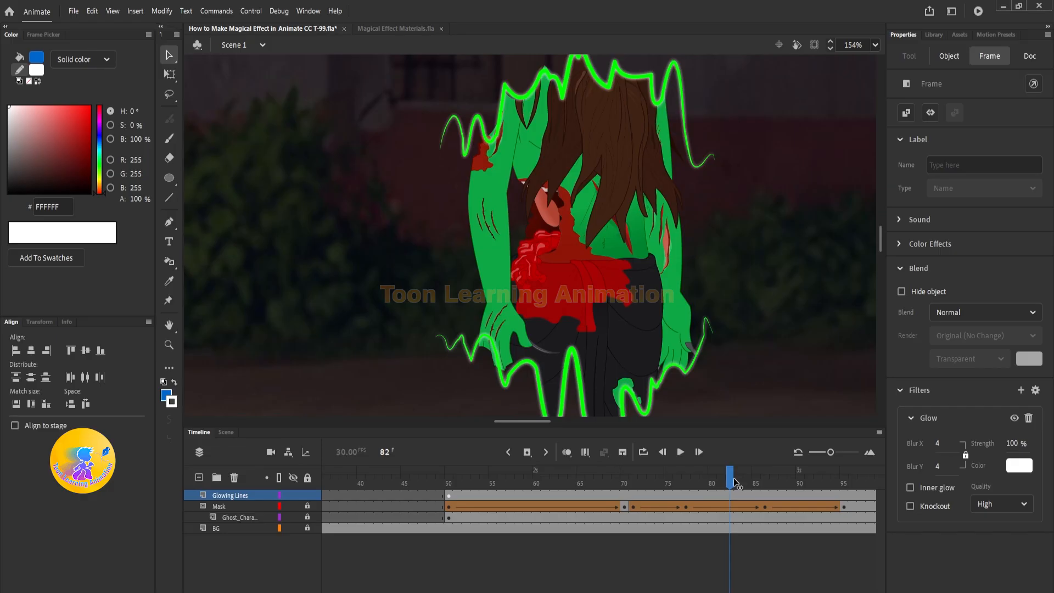
left_click(592, 188)
scroll(591, 188, "down", 3)
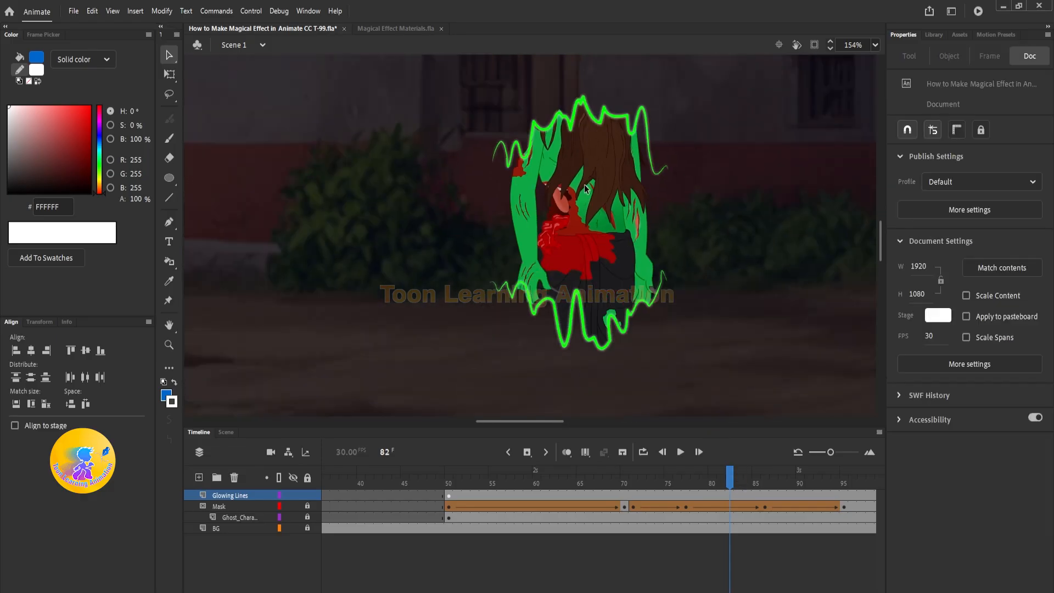
Preview the reveal up to frame 89 and insert five frames there across all layers to lengthen the last Mask tween
left_click_drag(447, 490, 567, 499)
key("ctrl+minus")
key("Return")
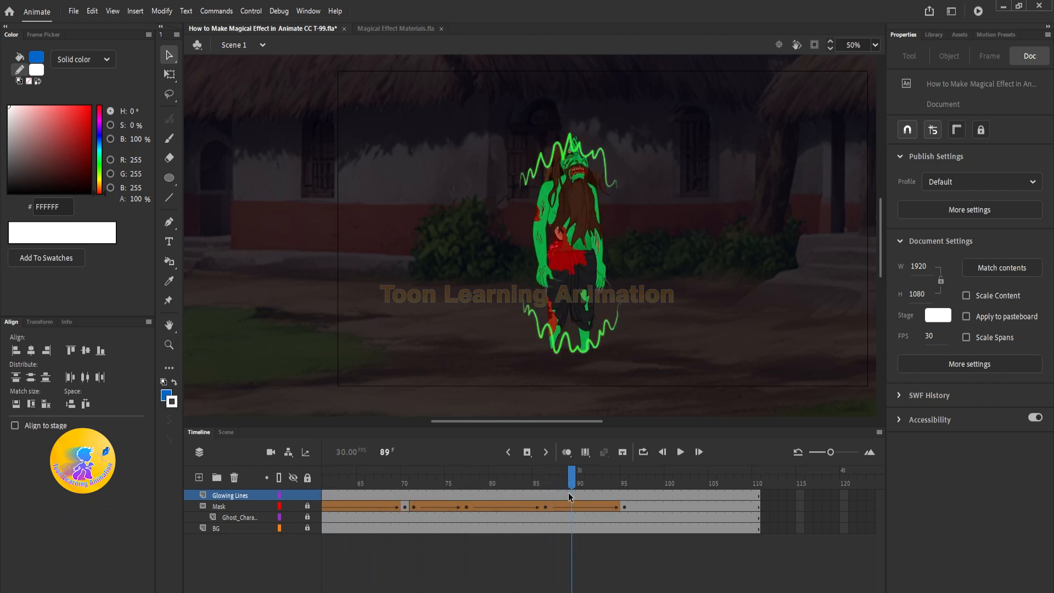
left_click(571, 481)
left_click(601, 503)
key("F5")
key("F5")
key("F5")
key("F5")
key("F5")
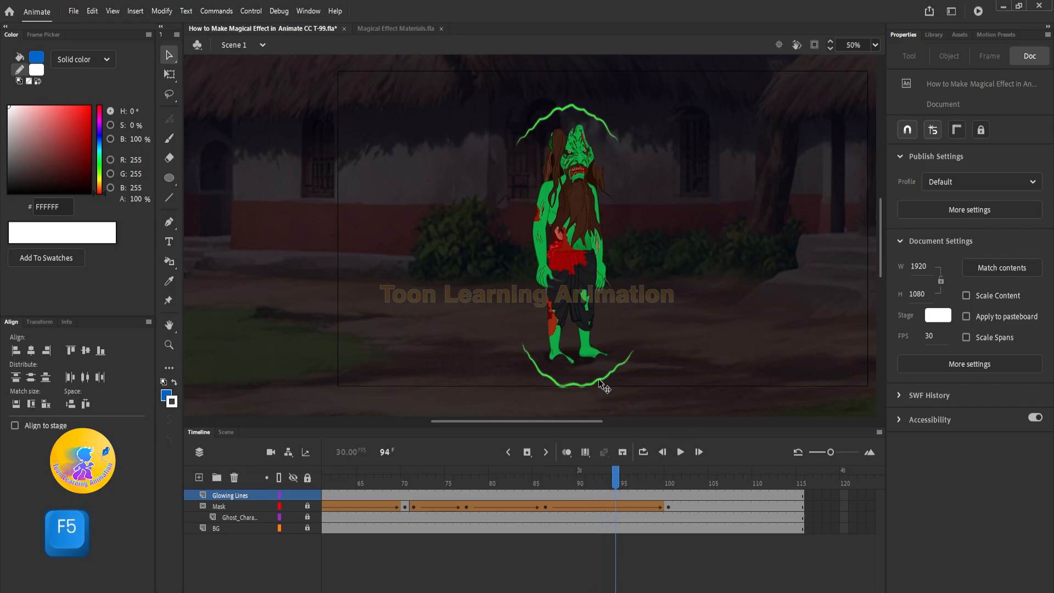
Inside the Glowing Lines symbol, insert extra frames in the last shape tweens of Layer_9 and Layer_7, and return to Scene 1
double_click(573, 110)
left_click(564, 473)
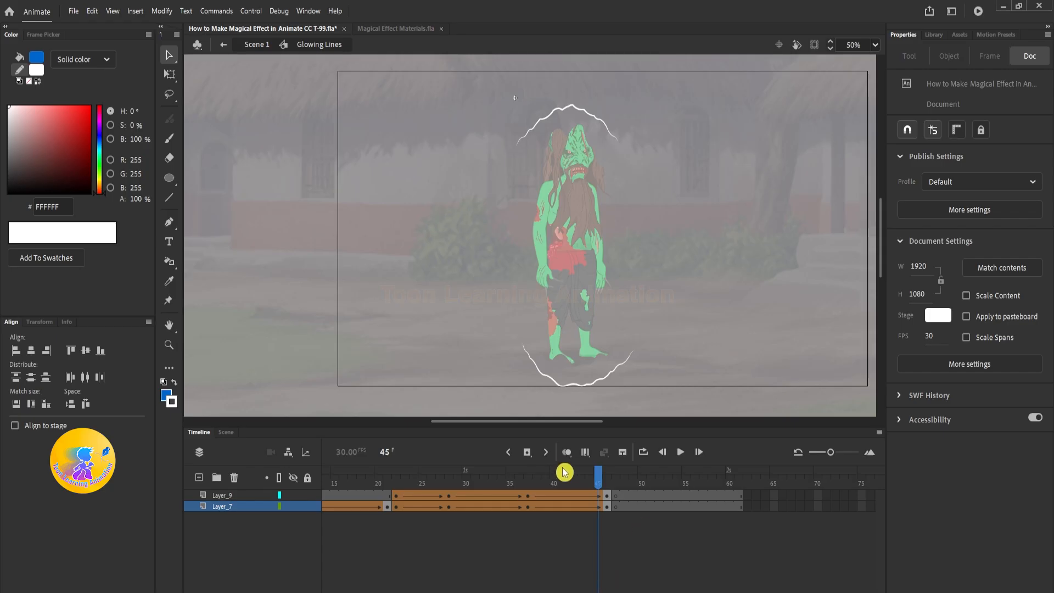
left_click(587, 497)
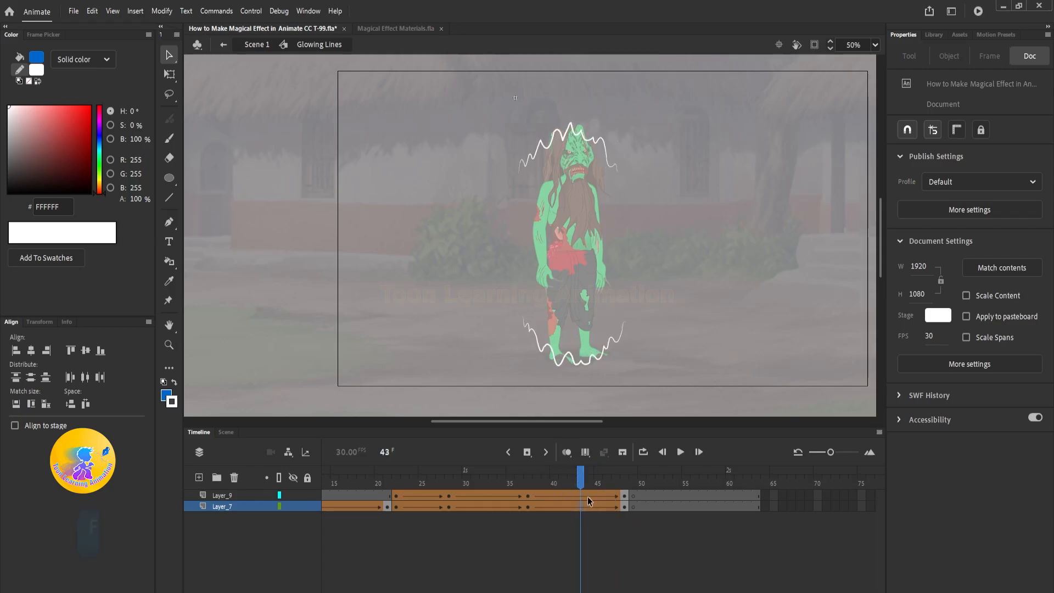
key("F5")
double_click(672, 370)
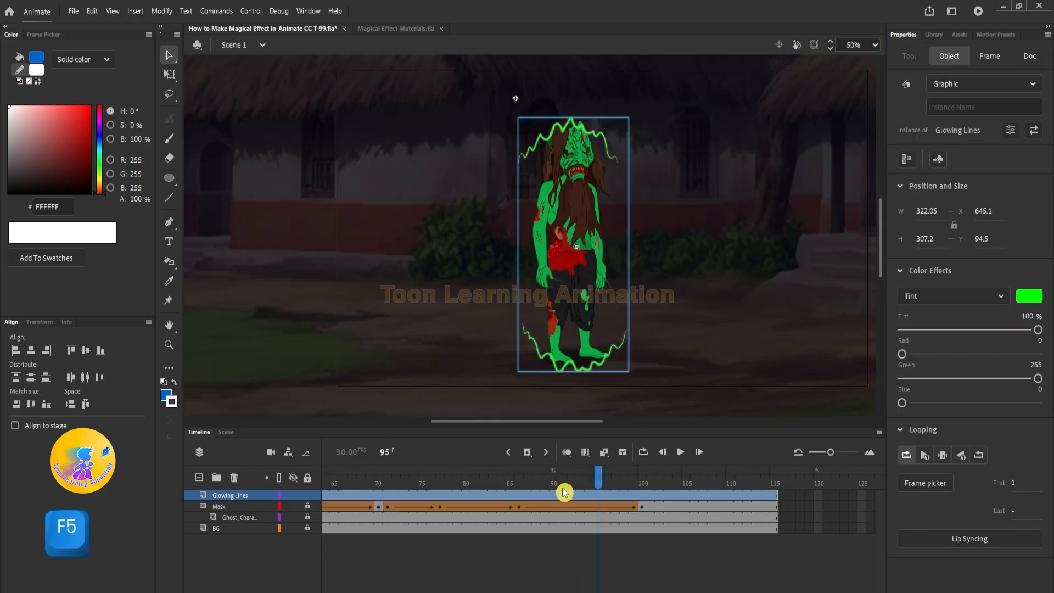
Play and scrub the reveal from frame 50 to examine how the green lines match the mask, stopping at frame 57
left_click_drag(565, 491, 662, 492)
key("Return")
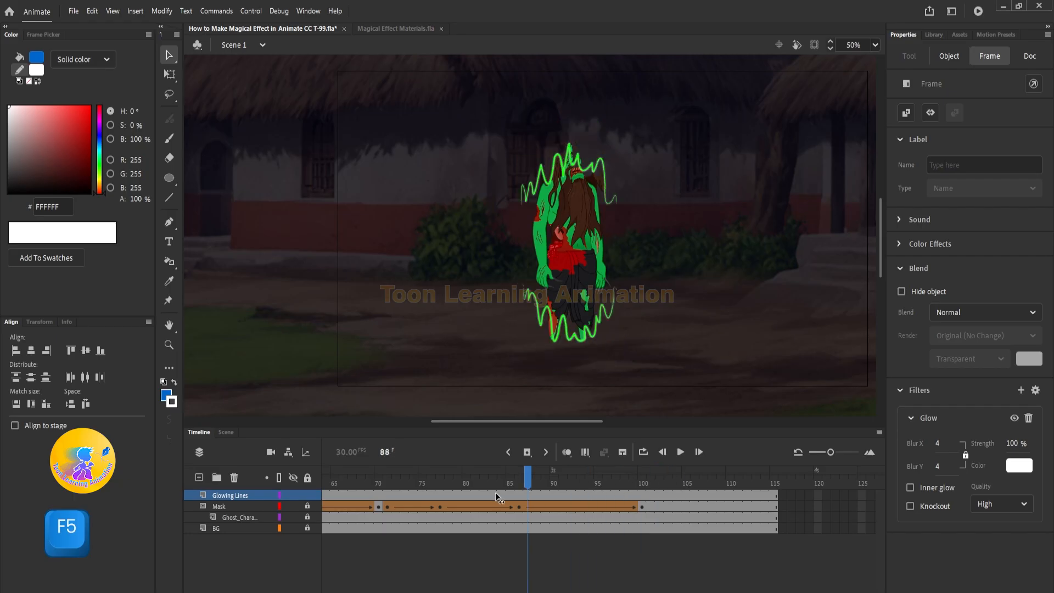
left_click(579, 233)
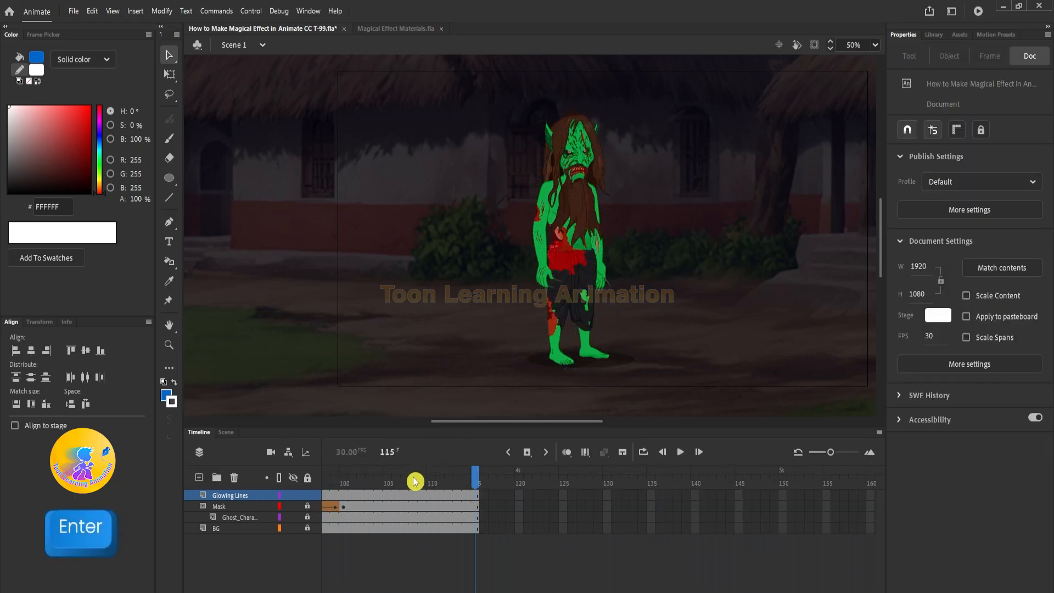
key("Return")
left_click(423, 495)
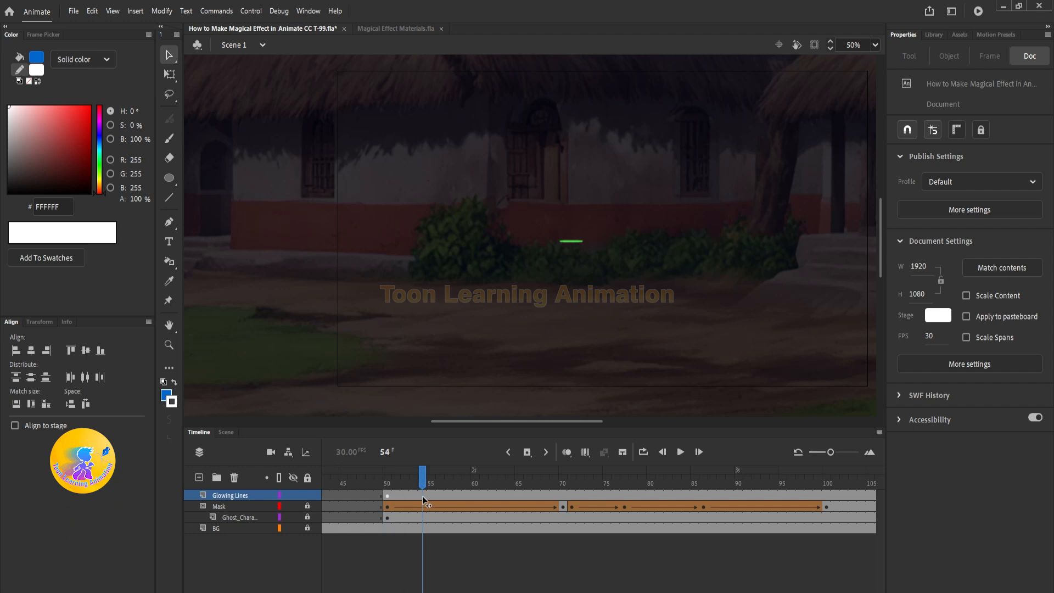
left_click_drag(423, 484, 389, 484)
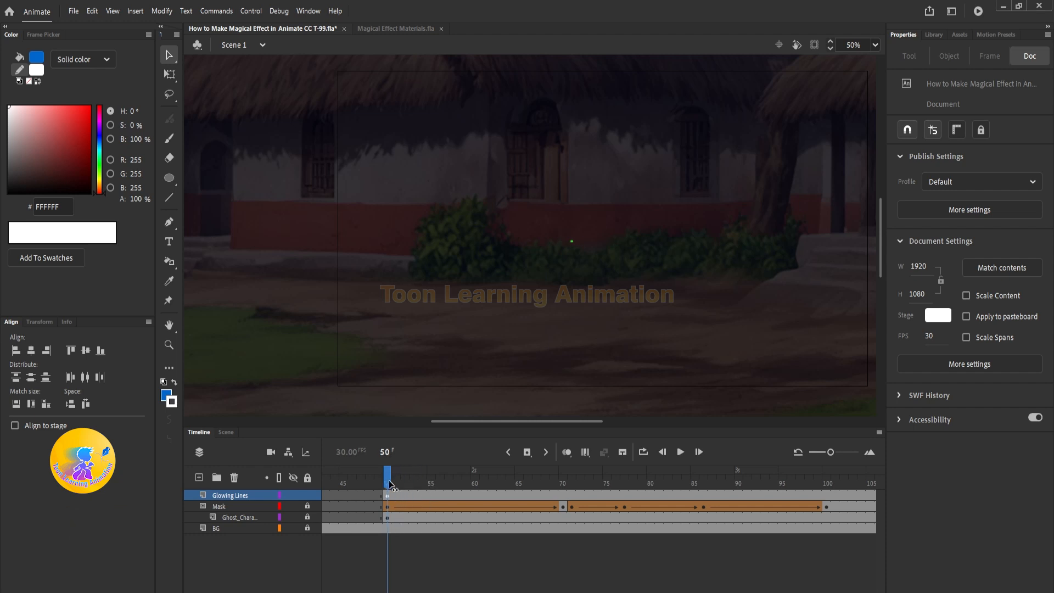
key("Return")
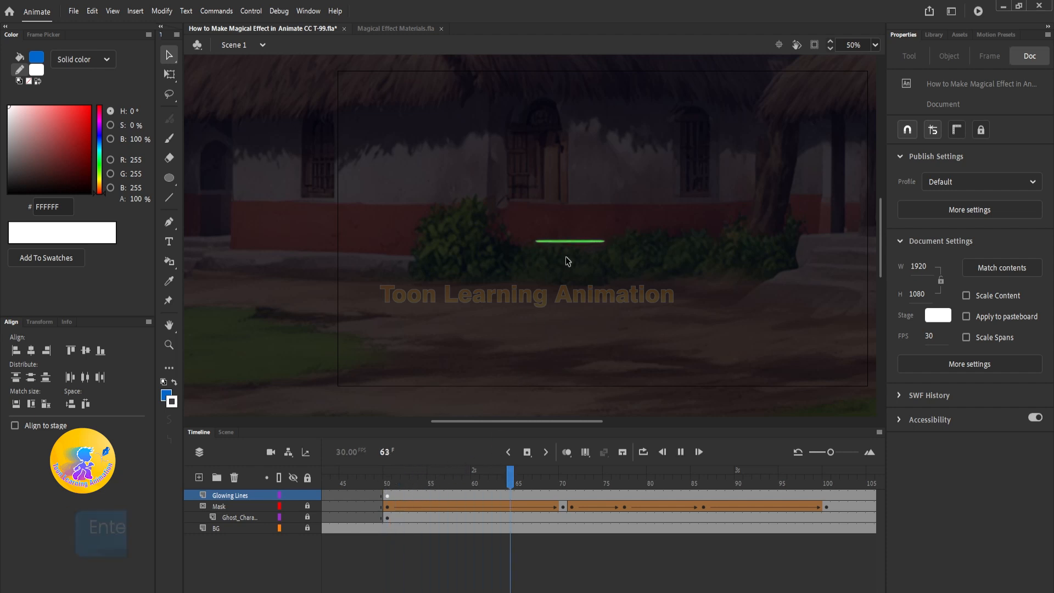
key("Return")
left_click_drag(429, 482, 449, 481)
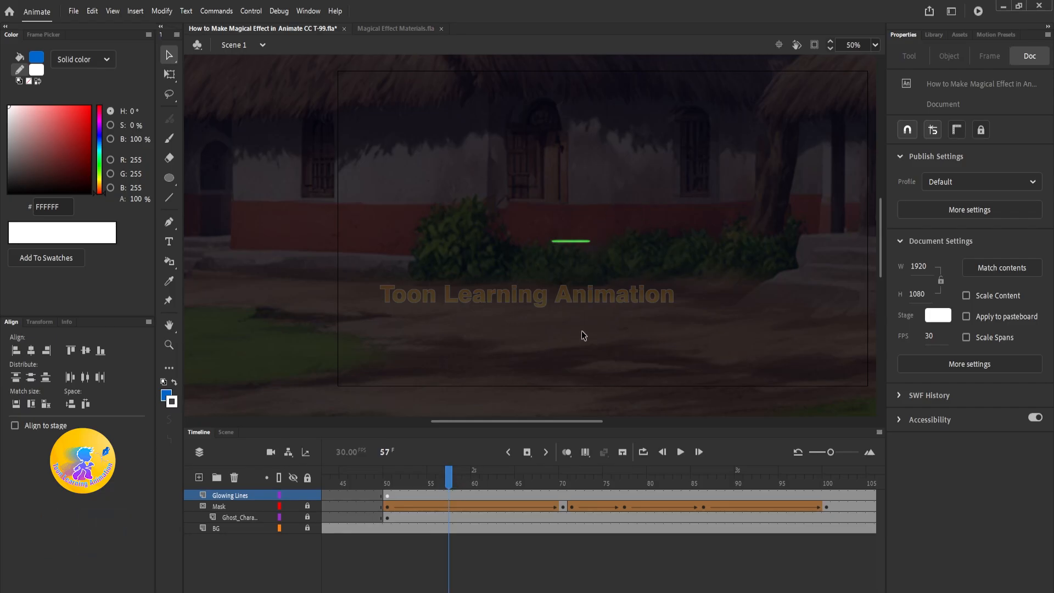
Set the ease of the Mask layer's first shape tween, starting at frame 50, to 100
left_click(438, 511)
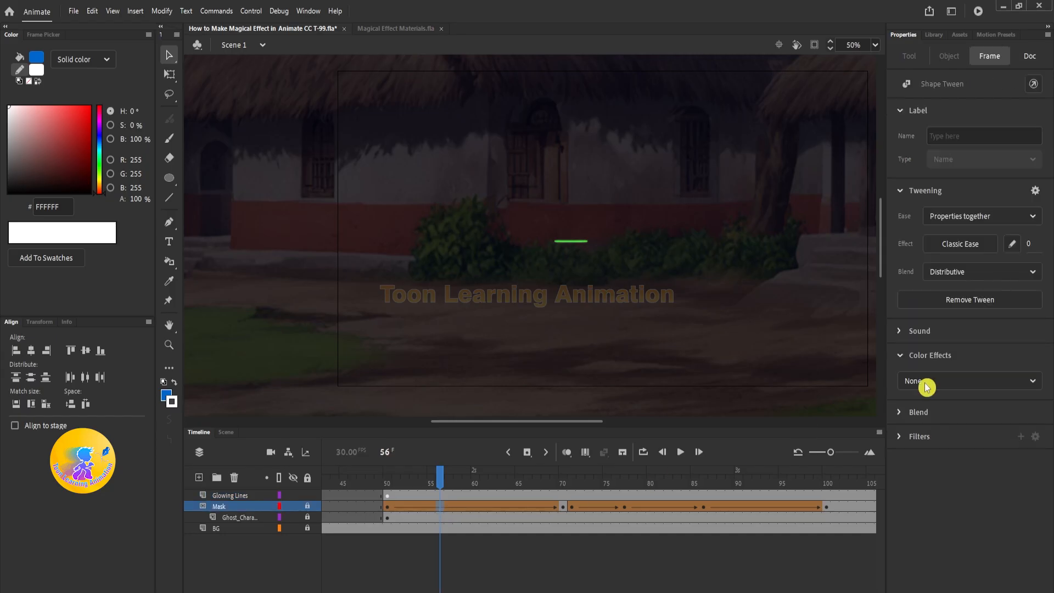
left_click(1022, 250)
type("100")
Play the reveal from frame 50 and examine up close at frame 57 how the eased mask aligns with the glowing line
left_click(389, 479)
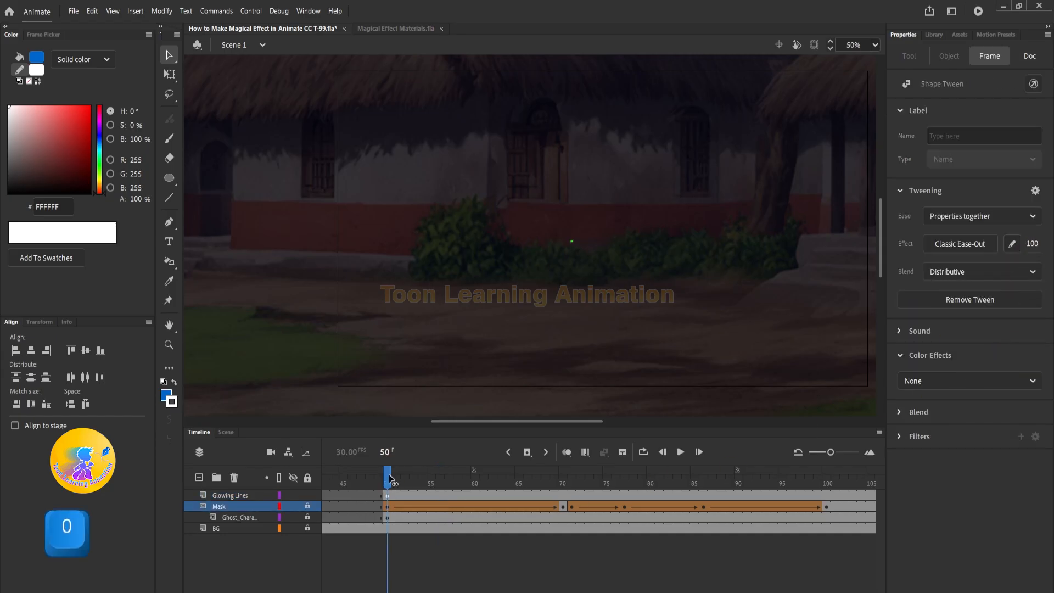
left_click(574, 211)
key("Return")
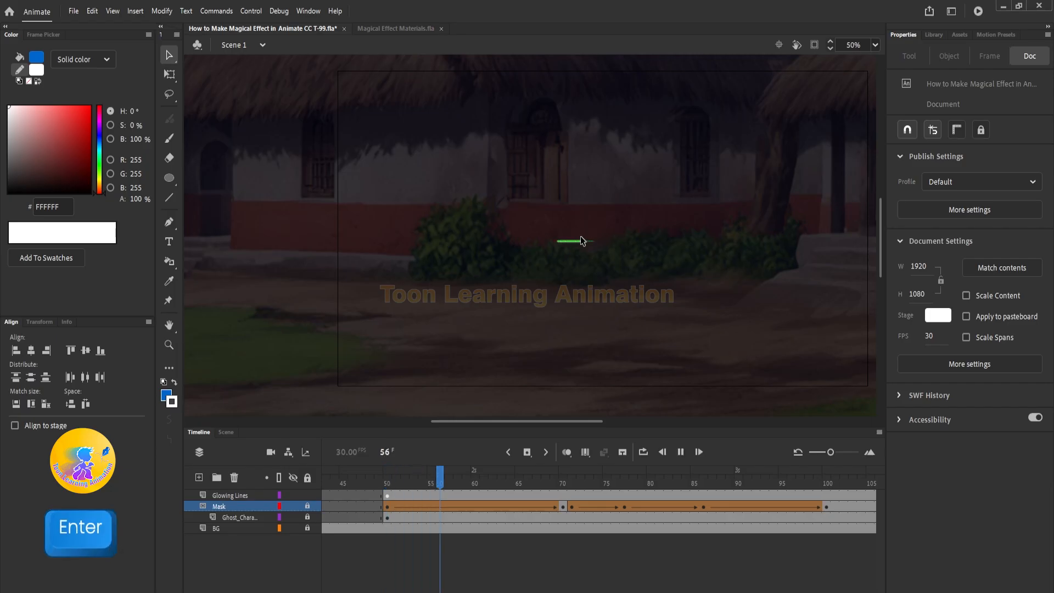
key("Return")
left_click_drag(423, 477, 451, 476)
scroll(571, 242, "up", 1)
scroll(571, 242, "up", 4)
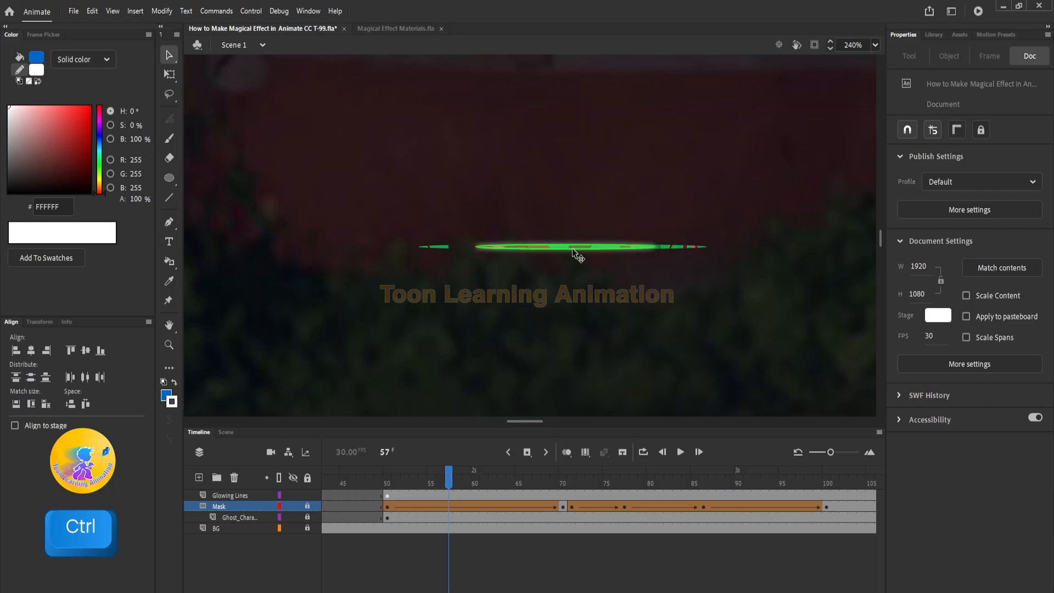
Inside the Glowing Lines symbol, set the ease of Layer_7's first shape tween to 100 and return to Scene 1
double_click(574, 251)
left_click(382, 507)
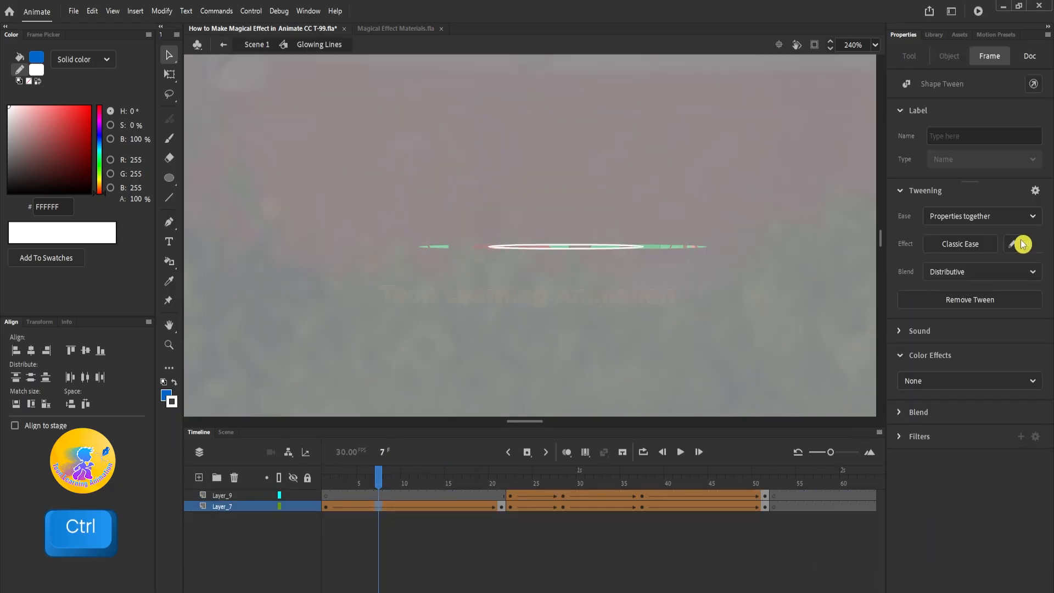
left_click(1030, 244)
type("100")
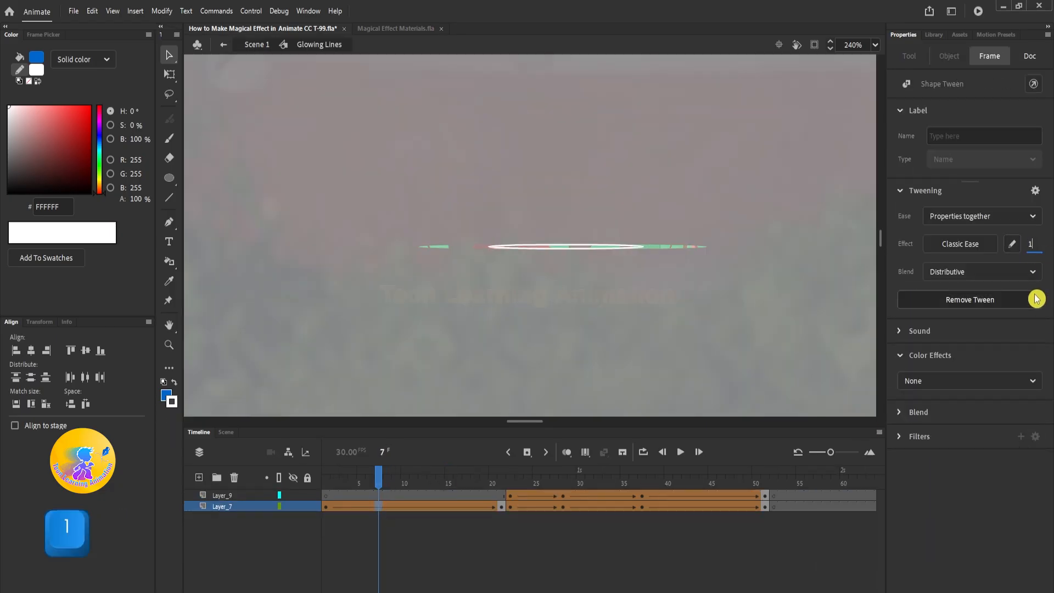
double_click(737, 291)
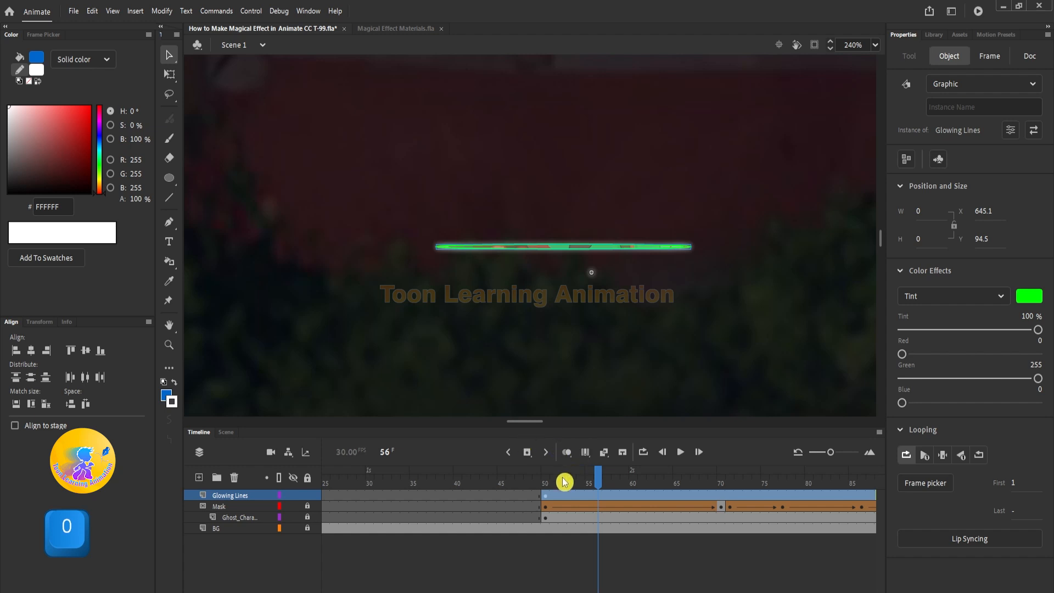
Play the reveal from frame 50 and scrub to about frame 98 to examine the line motion at the end
mouse_move(549, 484)
left_mouse_down()
mouse_move(635, 484)
mouse_move(546, 493)
left_mouse_up()
key("Return")
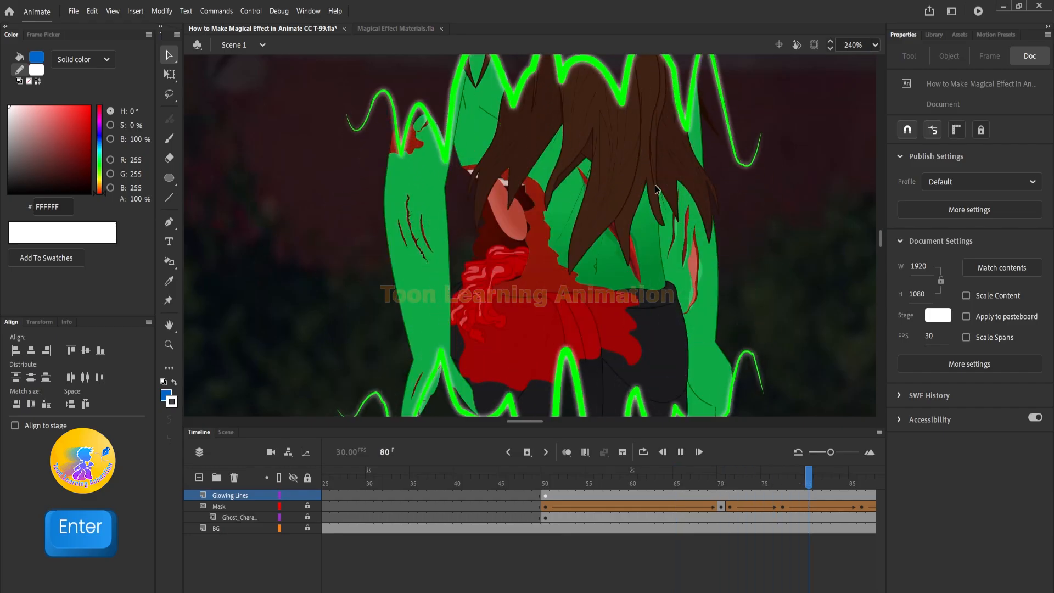
scroll(554, 397, "down", 5)
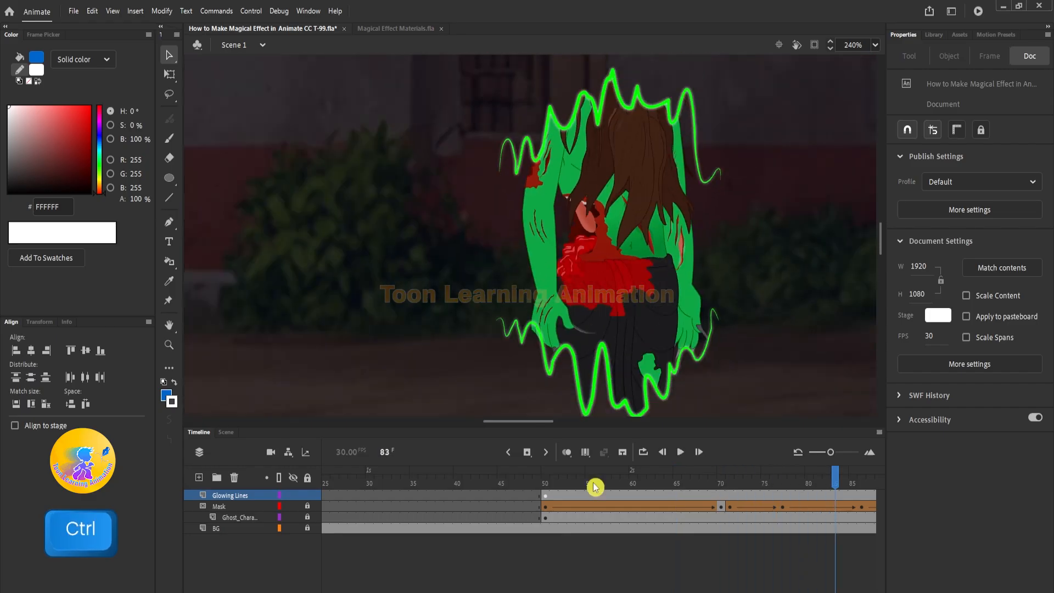
key("space")
left_click_drag(555, 397, 613, 362)
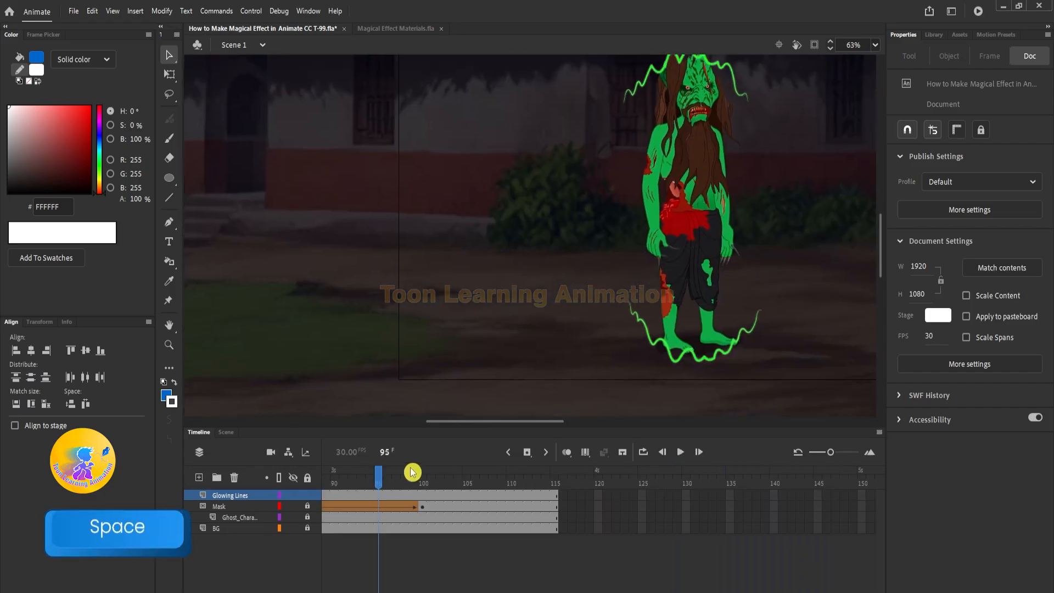
left_click_drag(412, 478, 581, 476)
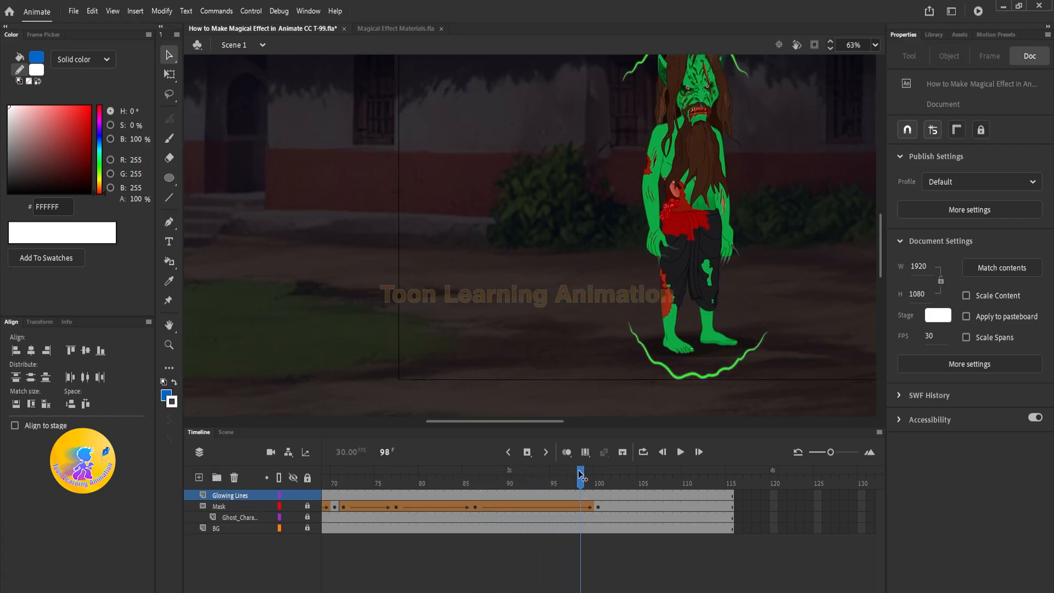
Insert keyframes at frames 93 and 100 of the Glowing Lines layer
left_click(537, 495)
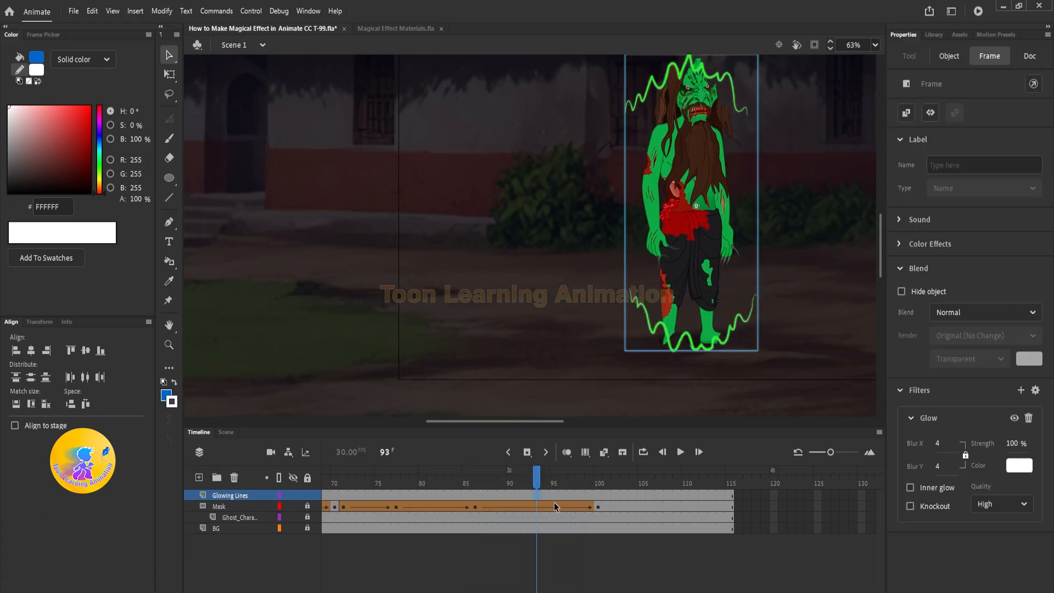
left_click(602, 497)
key("F6")
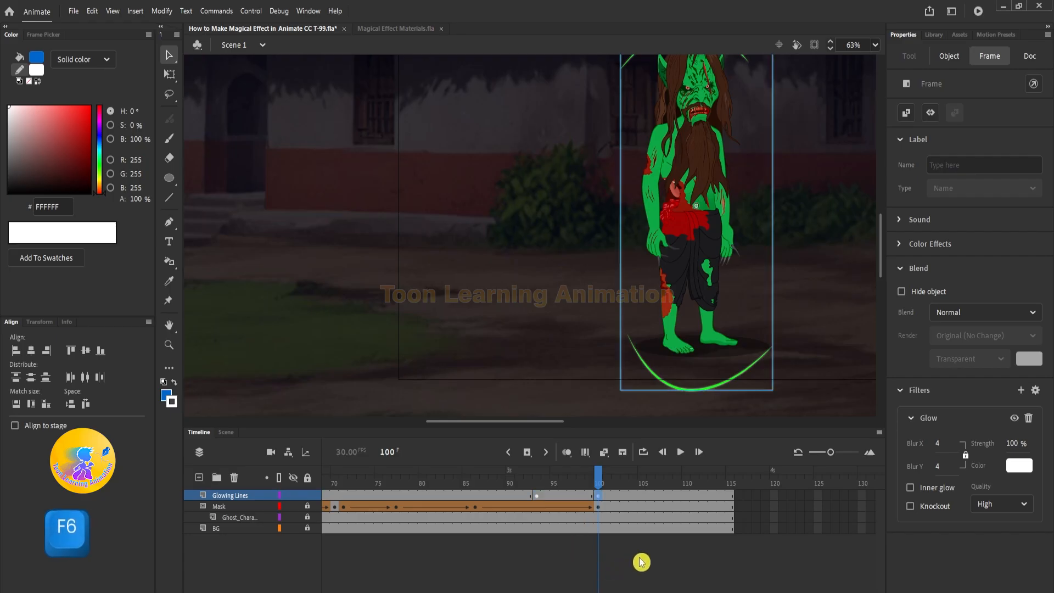
Try changing the Glowing Lines instance's color effect from Tint to Alpha at frame 100, and undo the change
left_click(673, 419)
left_click(696, 392)
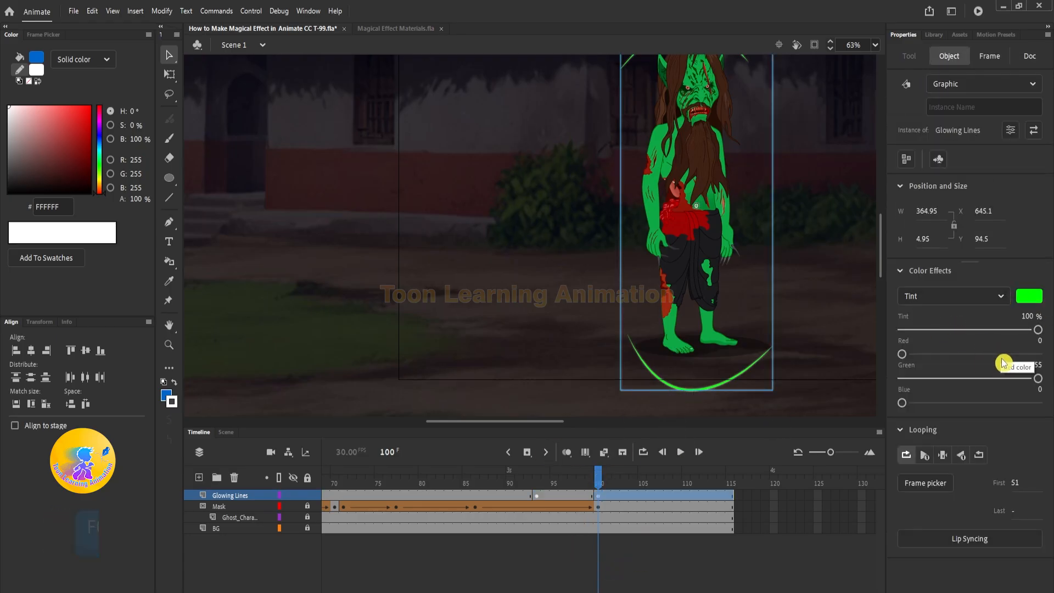
left_click(937, 303)
left_click(937, 391)
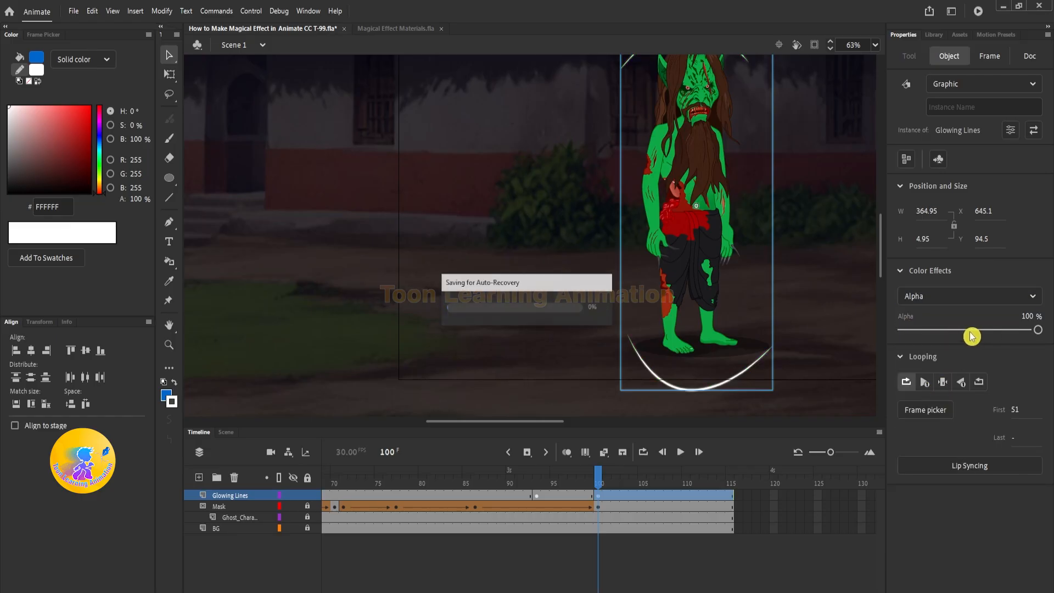
key("ctrl+z")
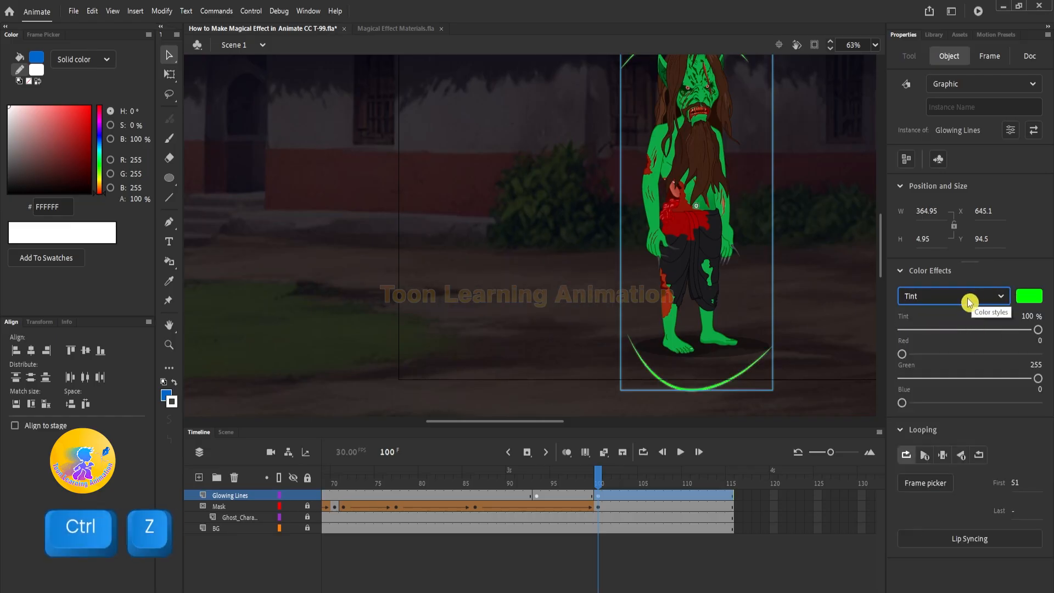
Give the Glowing Lines keyframe at frame 100 a fully transparent Alpha color effect, and create a classic tween from frame 93
left_click(598, 494)
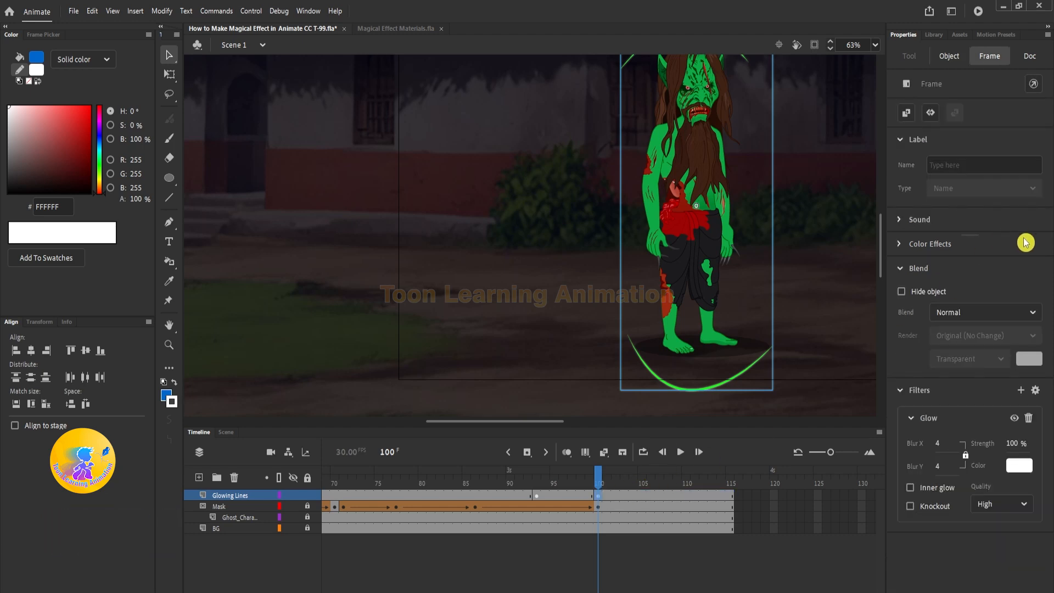
left_click(921, 248)
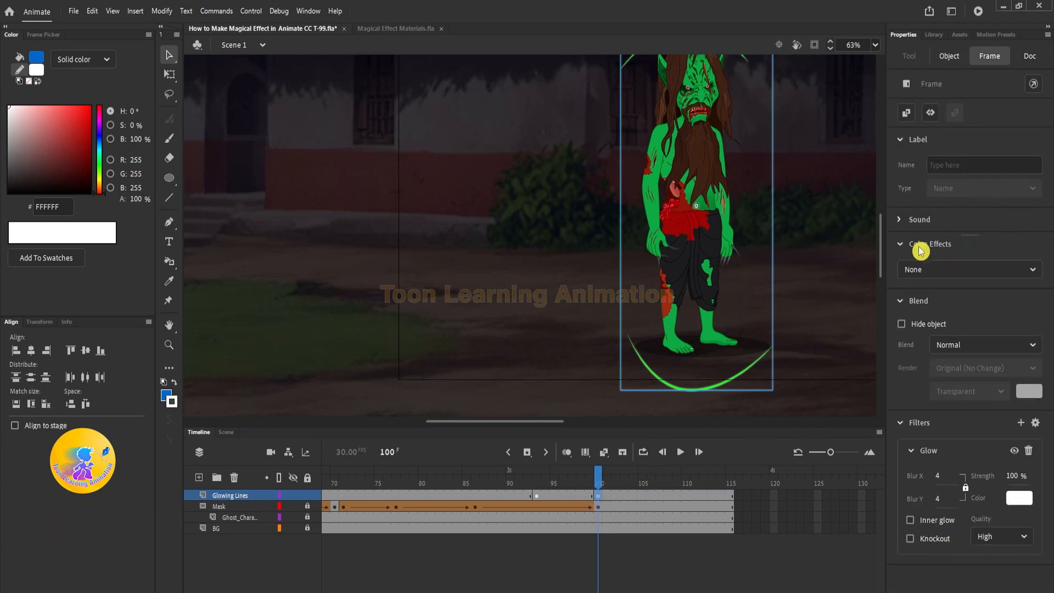
left_click(937, 270)
left_click(938, 362)
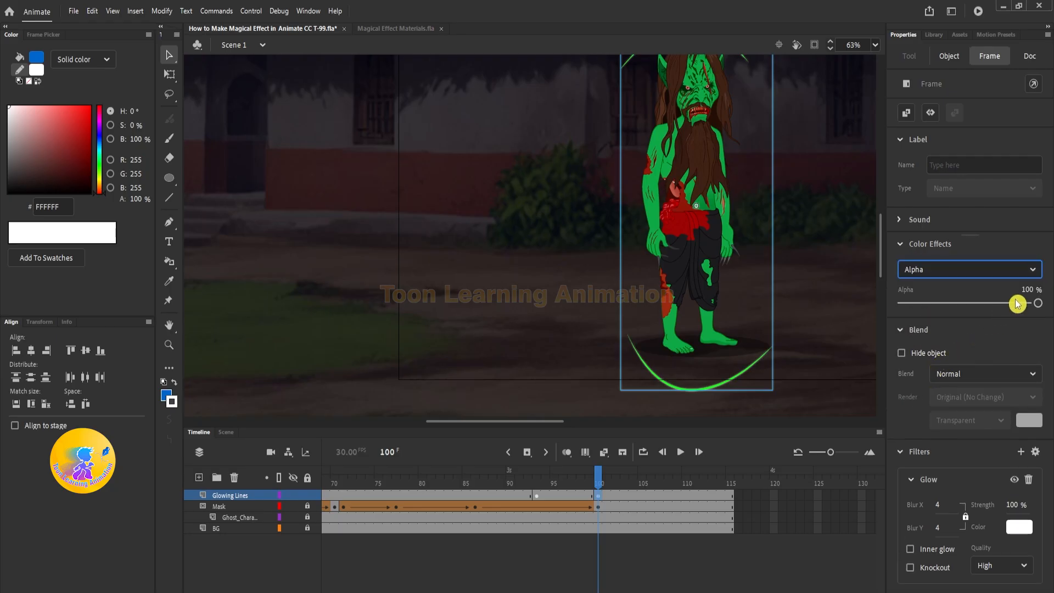
left_click_drag(1017, 302, 813, 311)
right_click(560, 494)
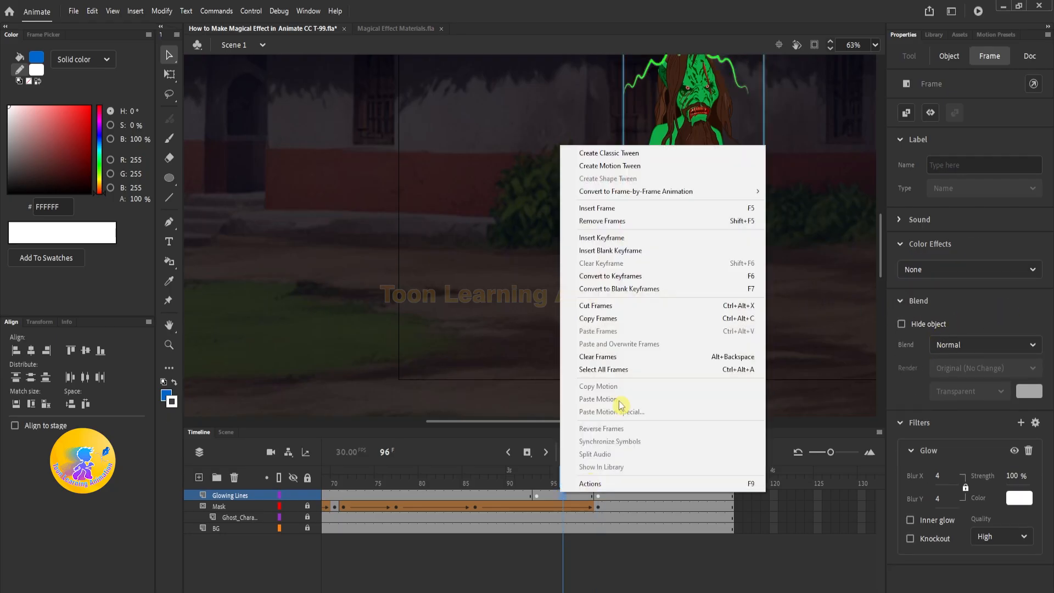
left_click(616, 166)
Play the reveal, including once from frame 1, and scrub back through it to examine how the glowing lines fade out
left_click(528, 484)
key("Return")
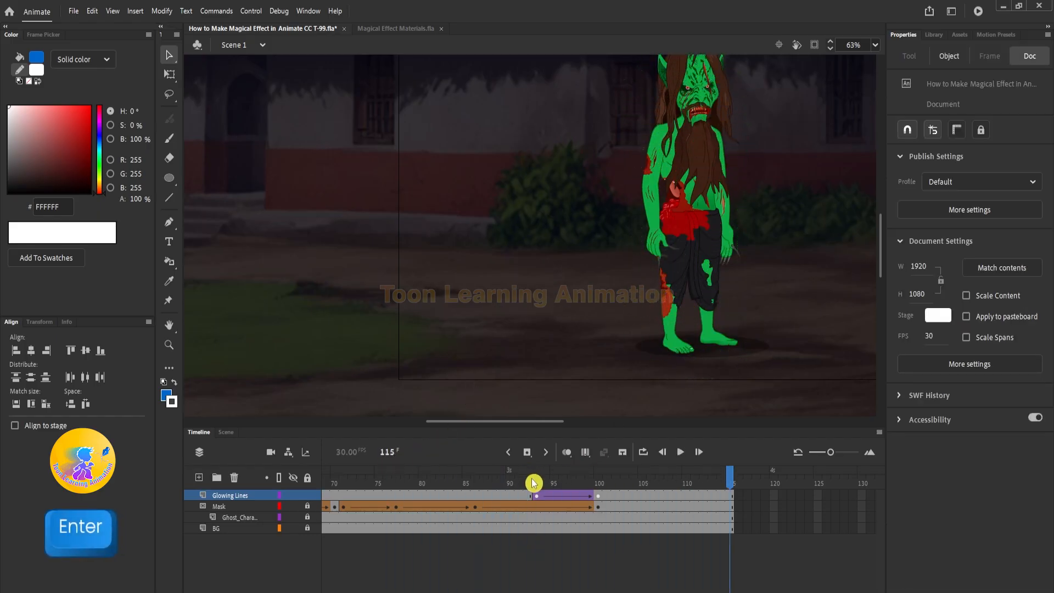
left_click_drag(534, 483, 326, 479)
key("Return")
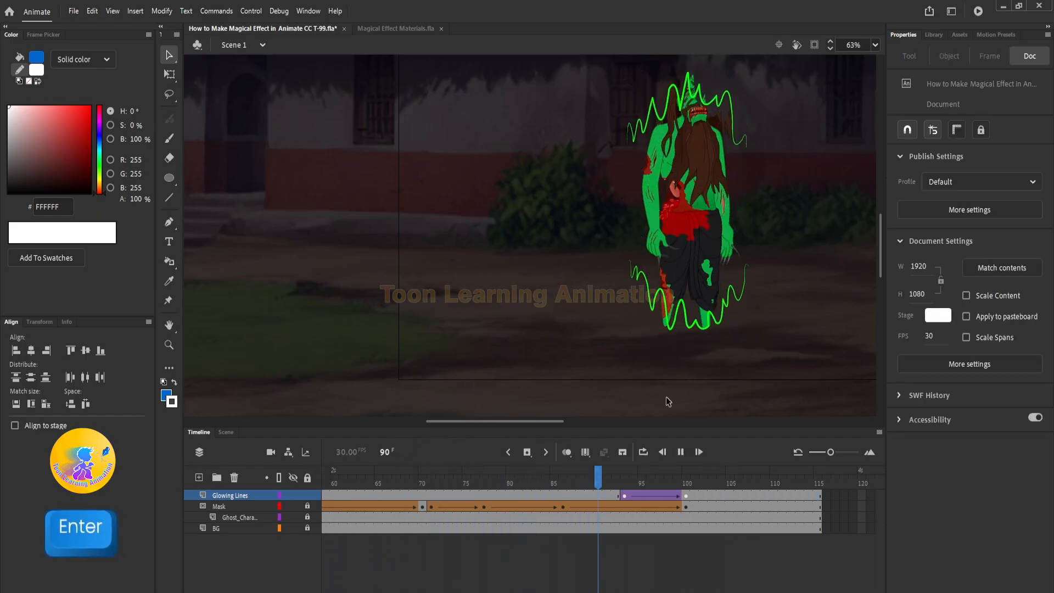
key("shift+comma")
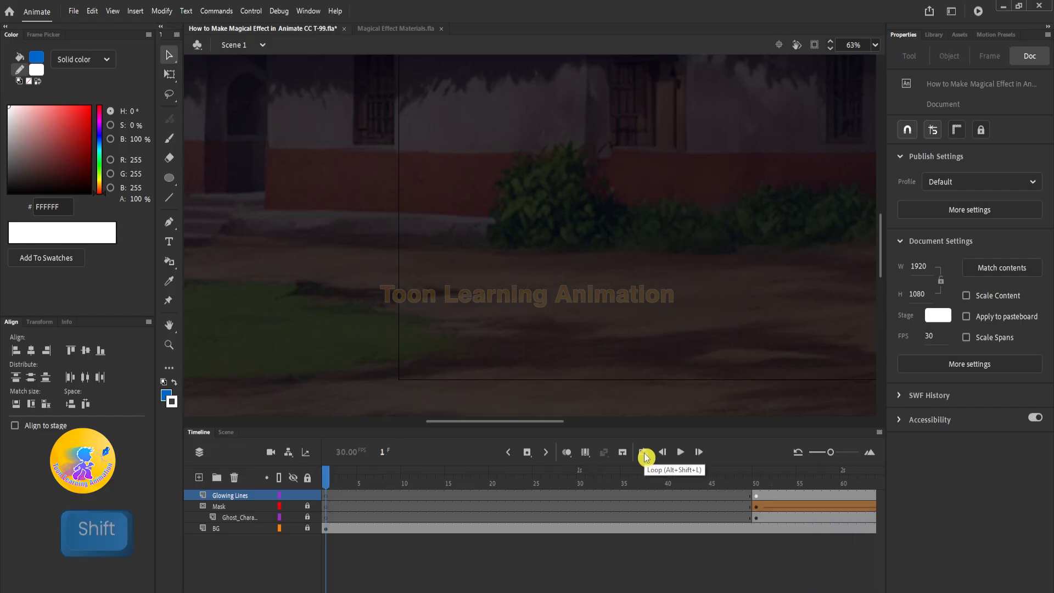
key("Return")
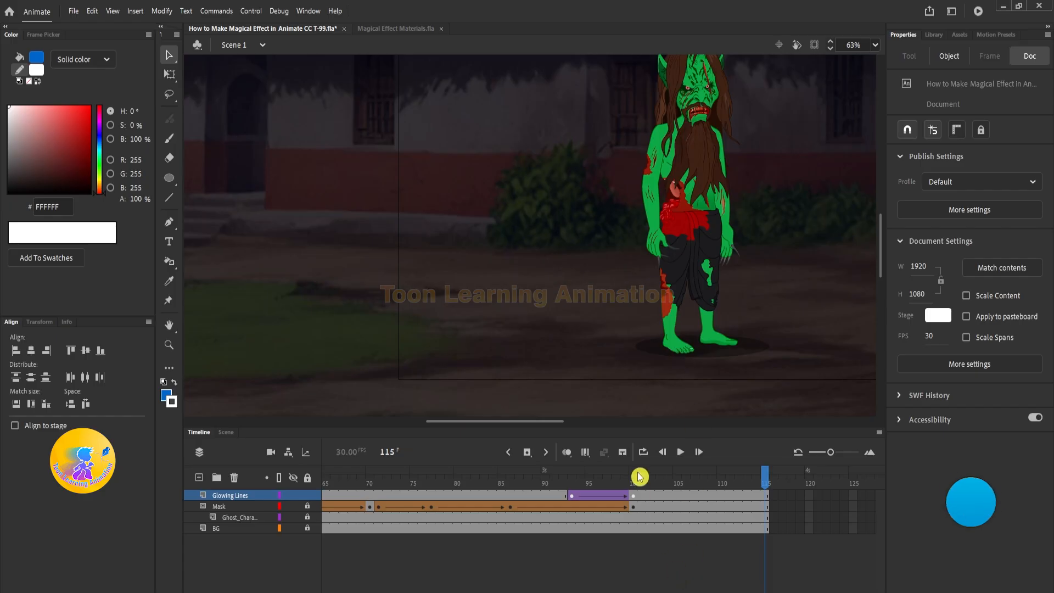
left_click_drag(640, 478, 765, 526)
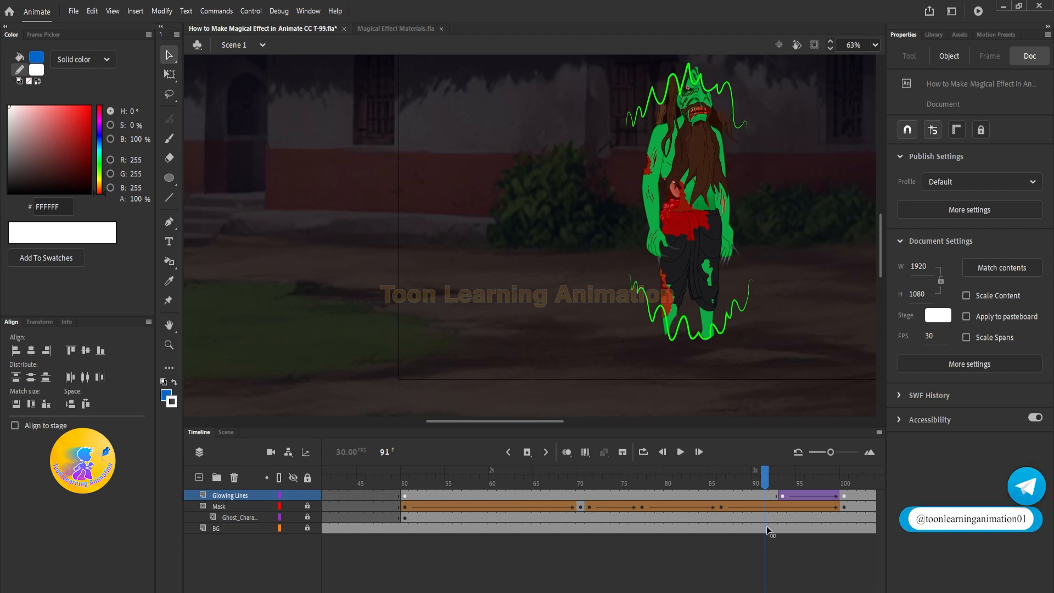
Insert a keyframe at frame 30 of the Glowing Lines layer
left_click_drag(767, 526, 550, 505)
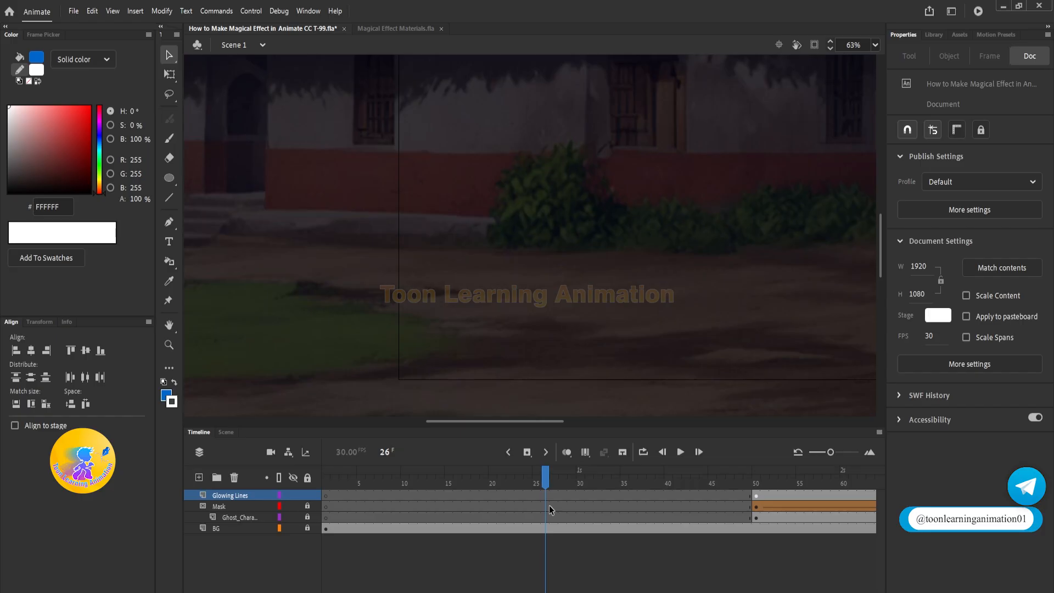
left_click(581, 495)
key("F6")
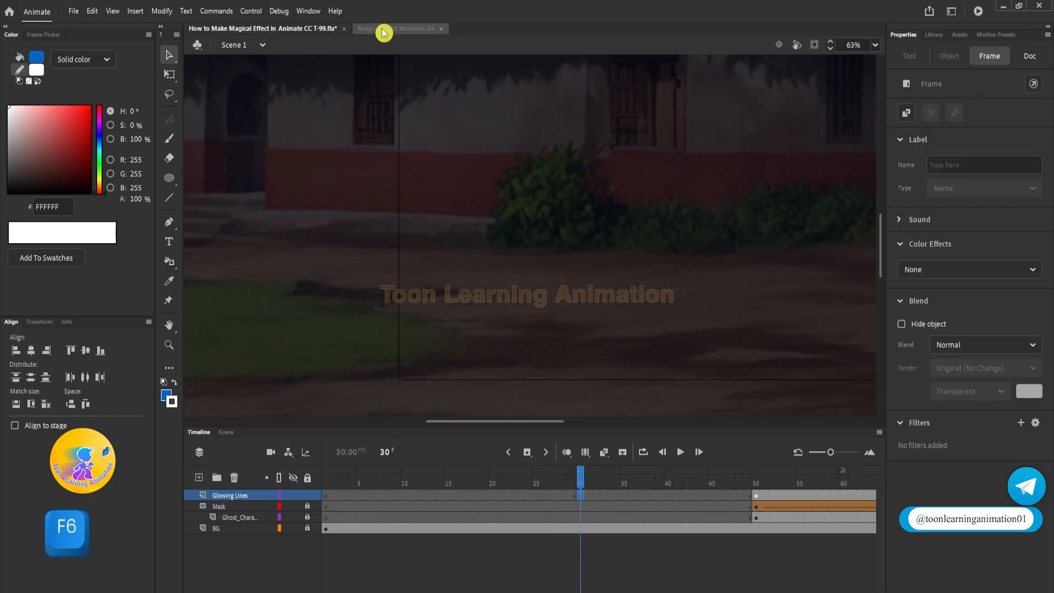
Copy the green spark symbol from Magical Effect Materials.fla and paste it at frame 30 of the magical effect document
left_click(383, 30)
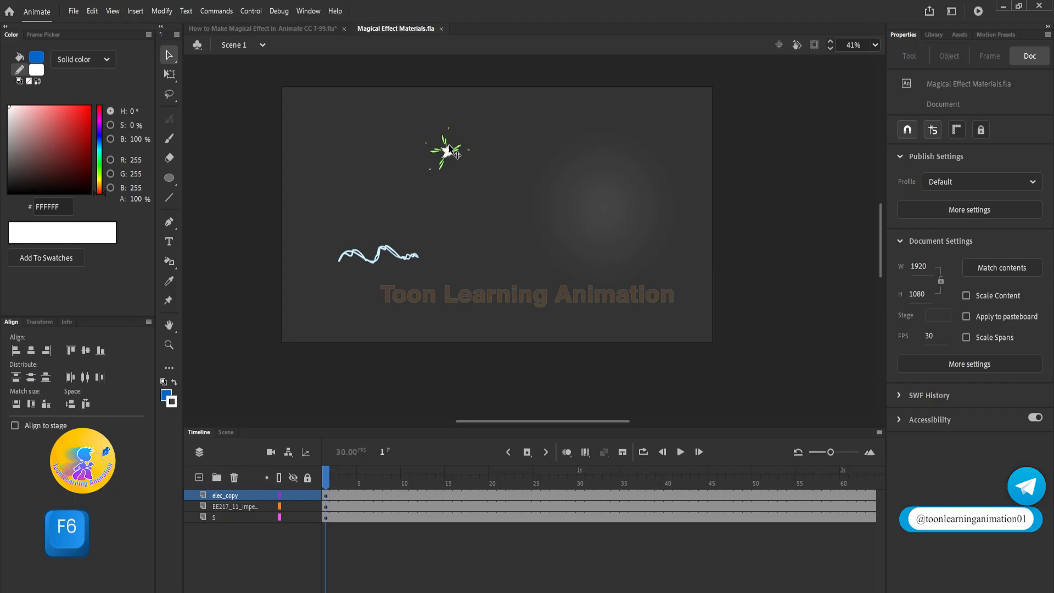
key("Return")
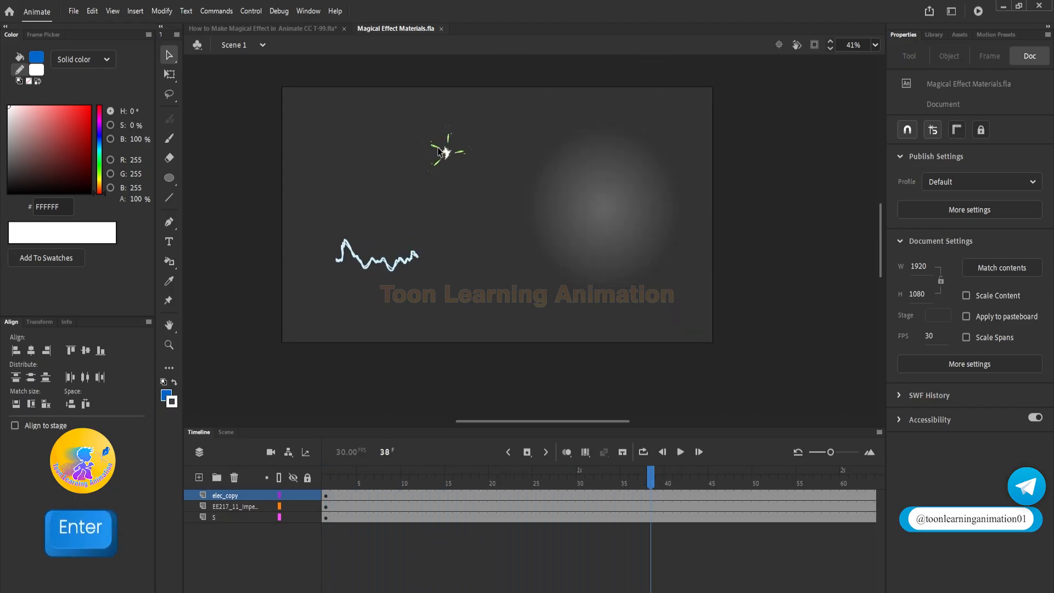
left_click(454, 151)
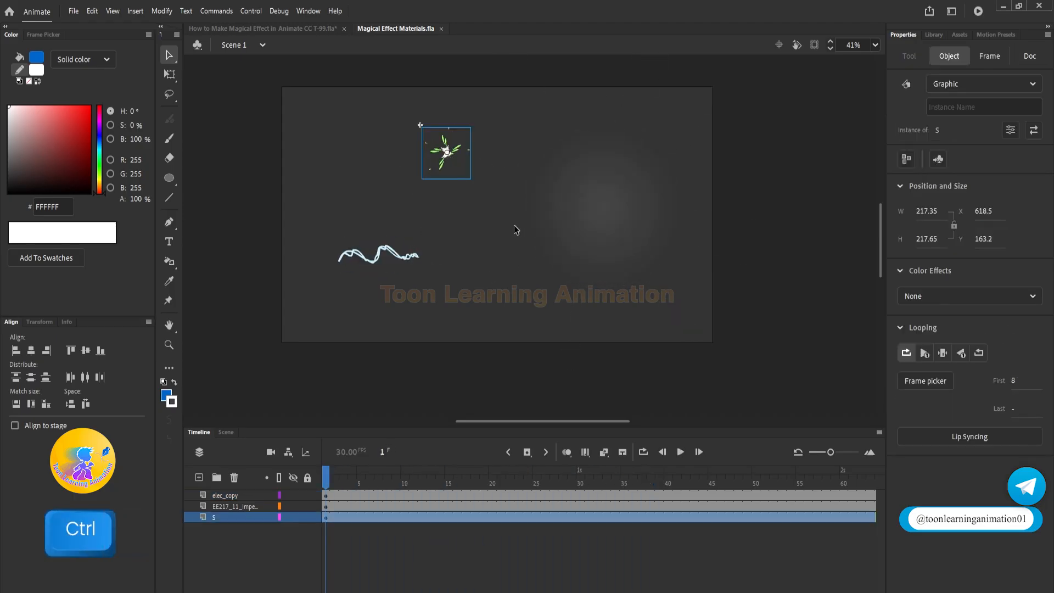
key("ctrl+c")
left_click(291, 32)
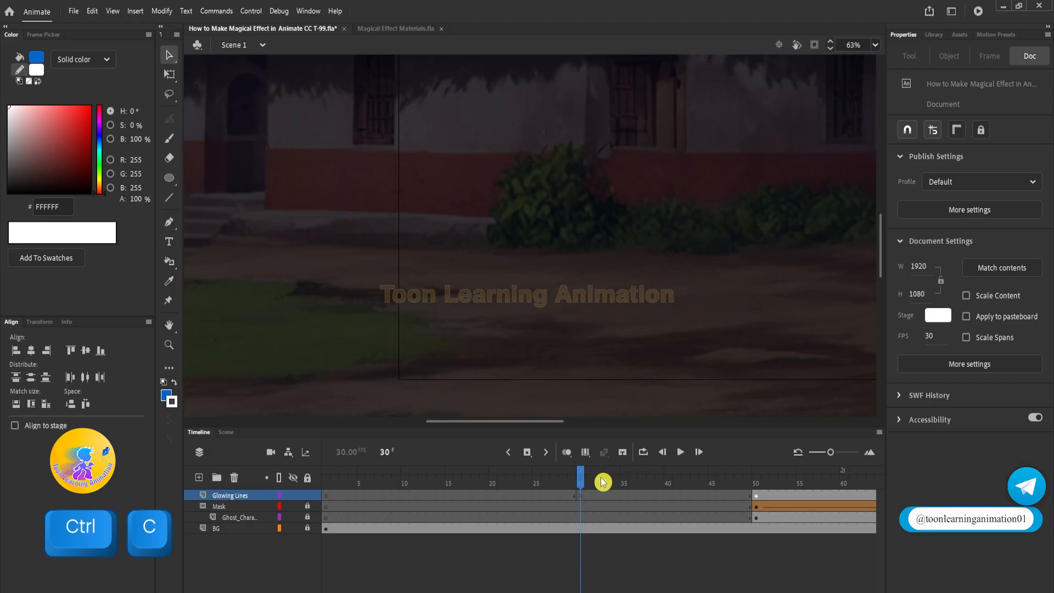
key("ctrl+v")
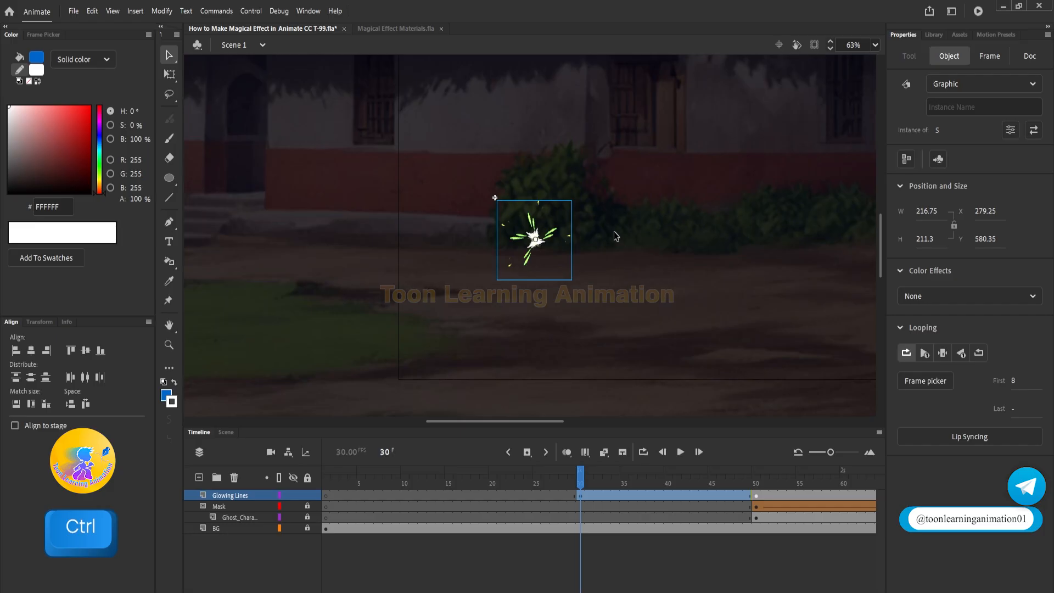
Move the spark to frame 50, position it over the small glowing line, and cut it again
key("ctrl+x")
left_click_drag(580, 475, 760, 482)
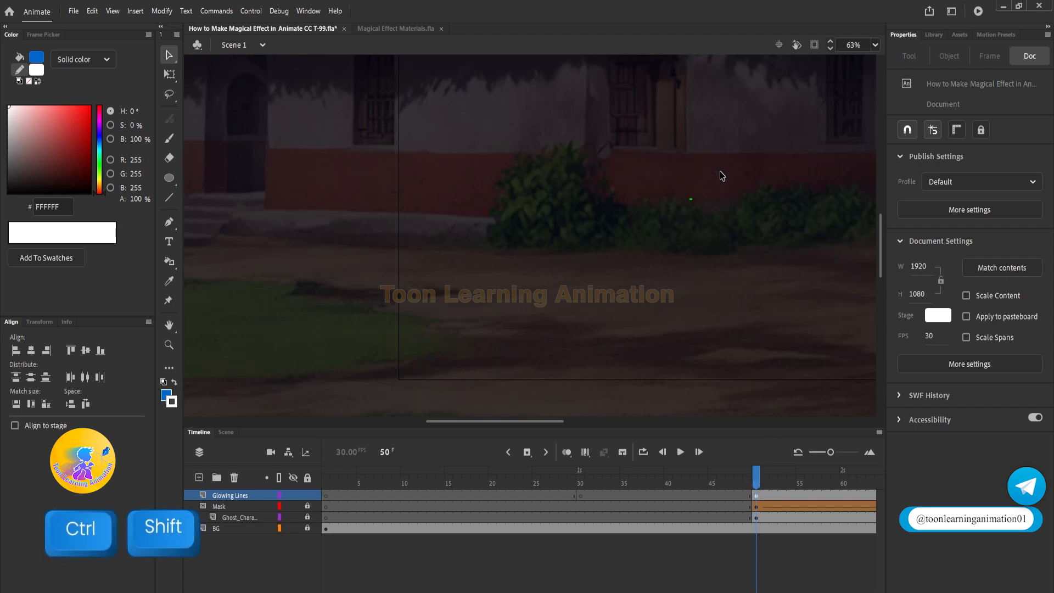
key("ctrl+shift+v")
left_click_drag(439, 281, 689, 221)
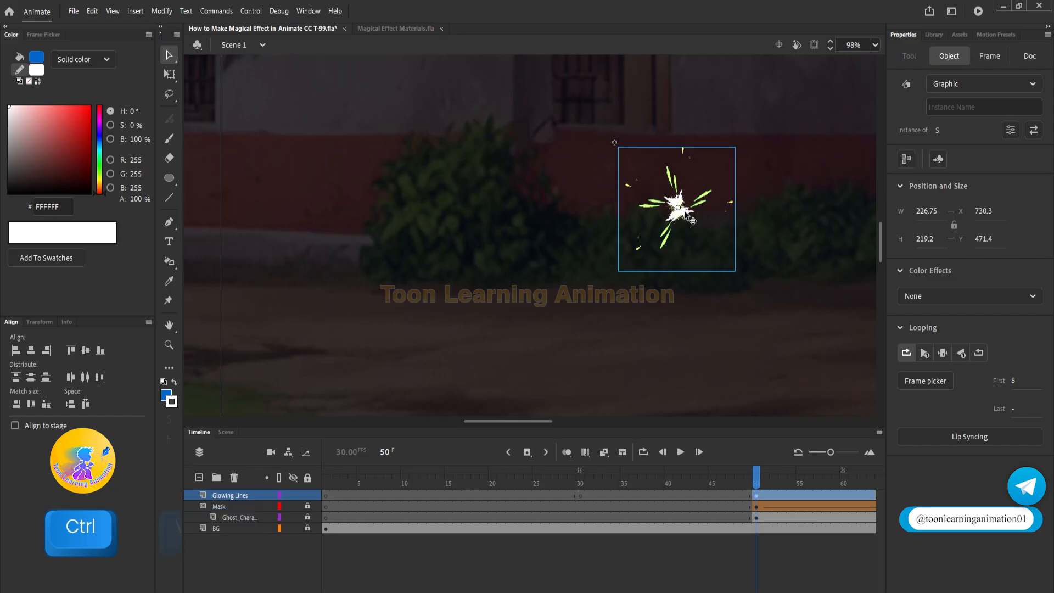
scroll(690, 219, "up", 3)
key("q")
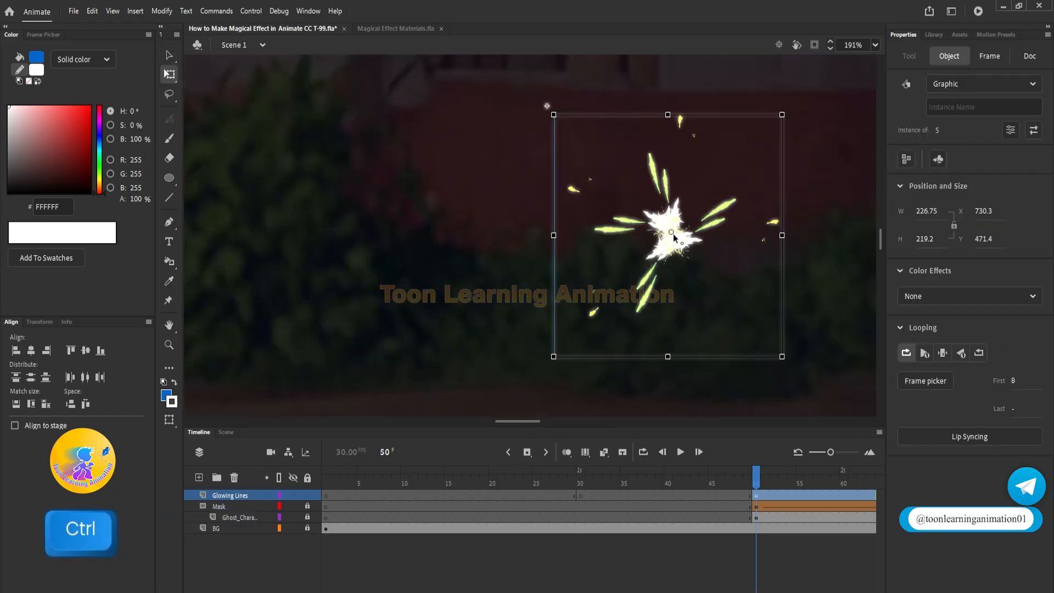
key("ctrl+x")
Clear the Glowing Lines keyframe at frame 30, and add a new layer above it with a keyframe at frame 30
scroll(632, 395, "down", 1)
left_click(580, 495)
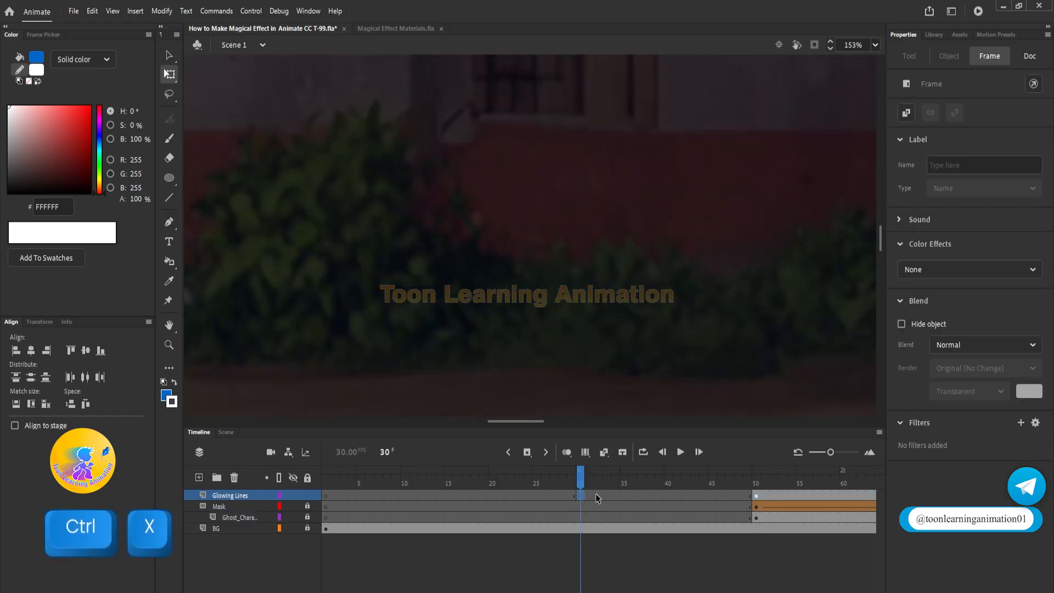
key("shift+F6")
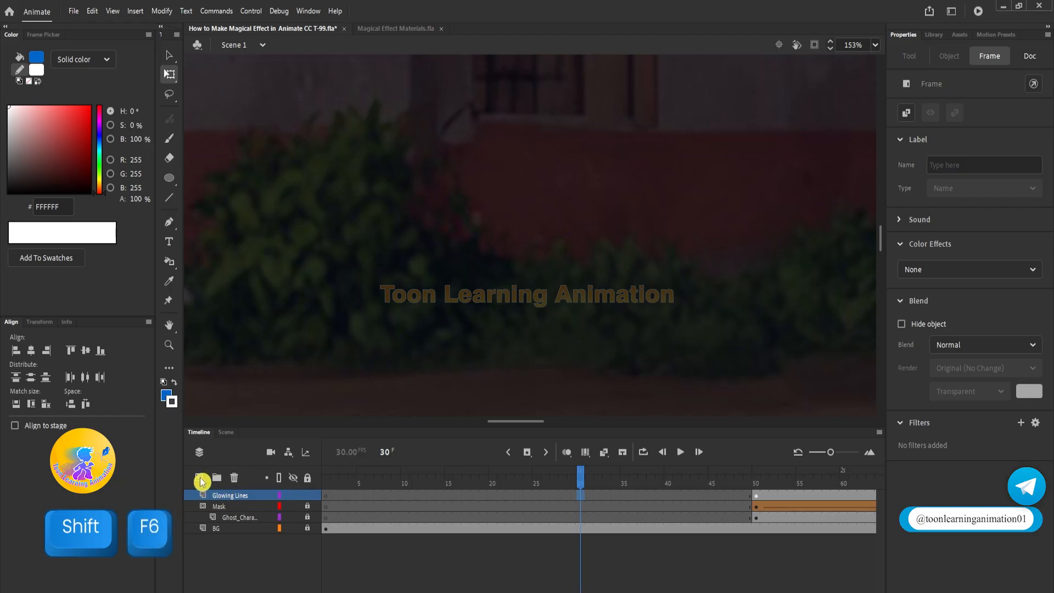
left_click(199, 478)
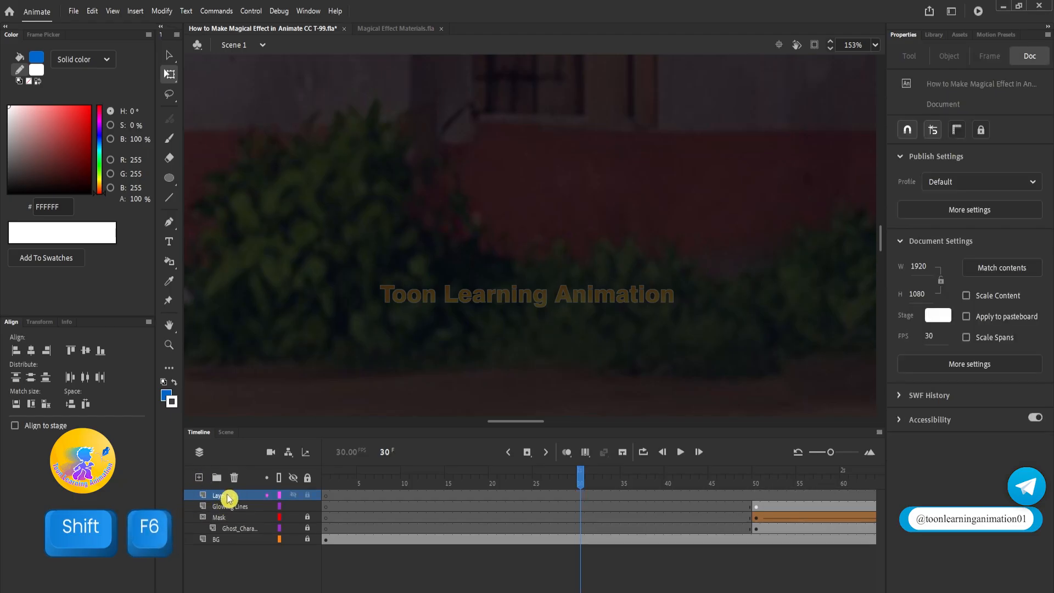
left_click(581, 496)
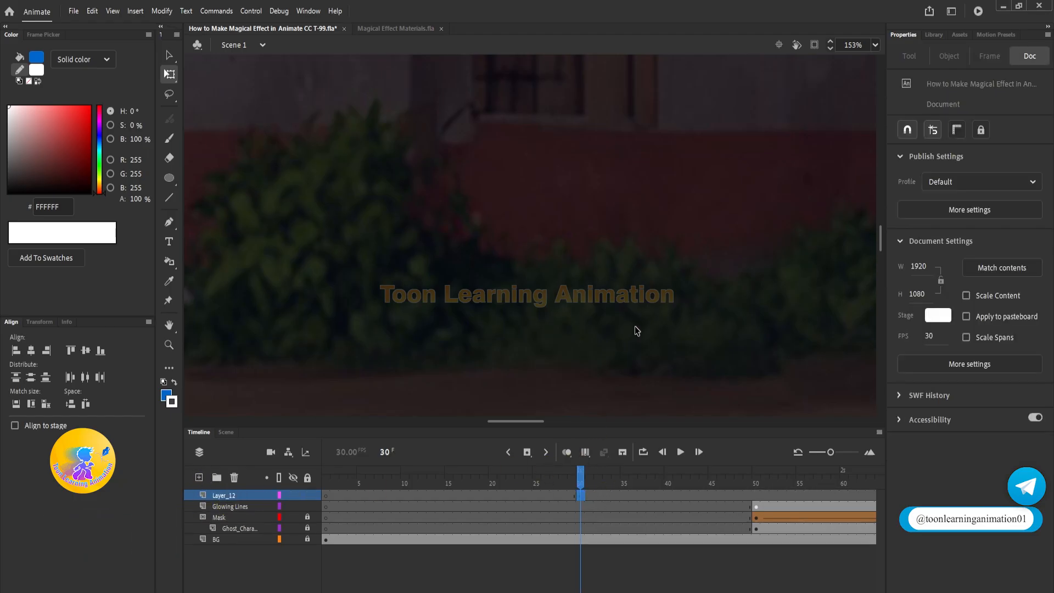
Paste the spark in place at frame 30 of Layer_12 and insert a keyframe at frame 45
key("ctrl+shift+v")
key("space")
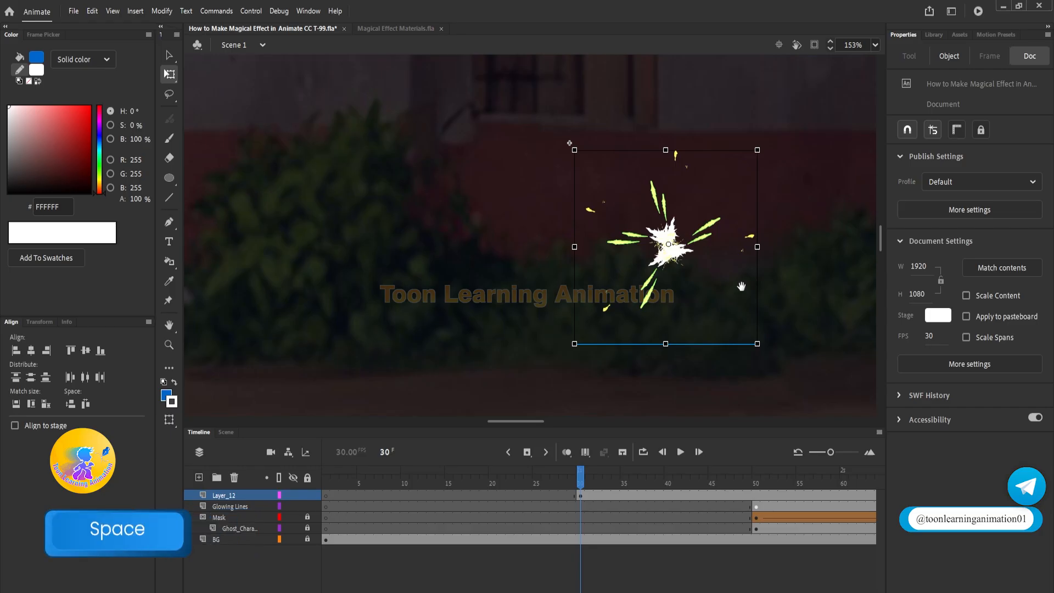
left_click_drag(770, 286, 696, 286)
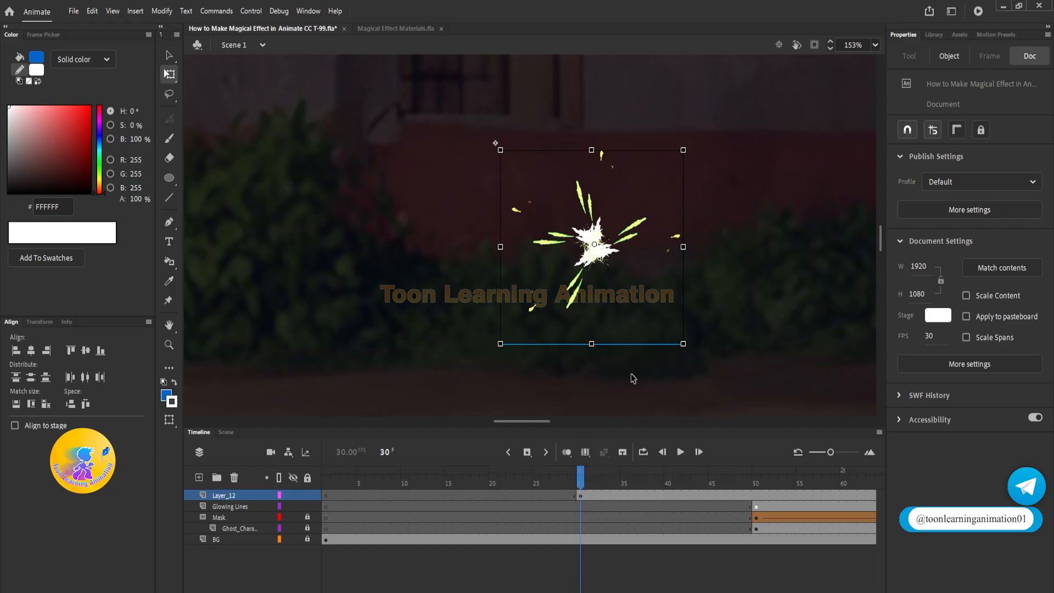
left_click(714, 496)
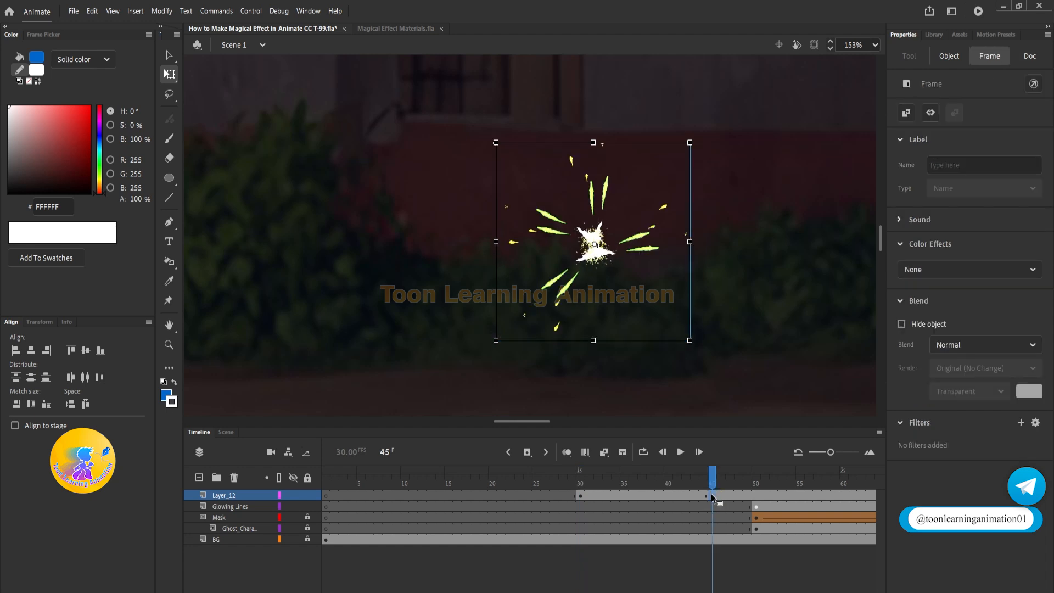
key("F6")
Scale the spark at frame 30 of Layer_12 down to 25%, applying the scaling twice
left_click_drag(596, 494, 583, 484)
left_click(607, 250)
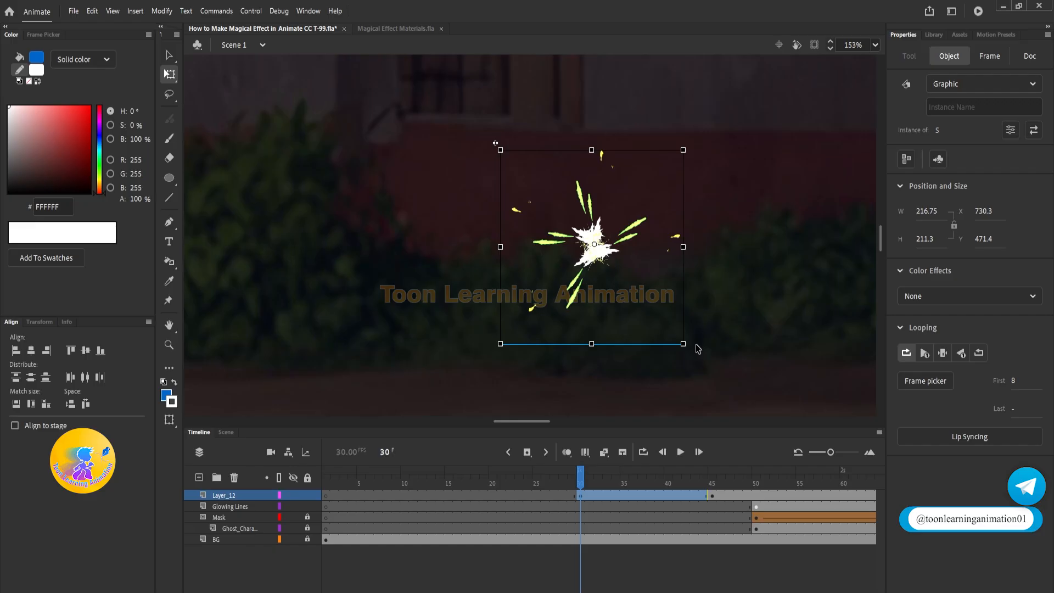
key("ctrl+alt+s")
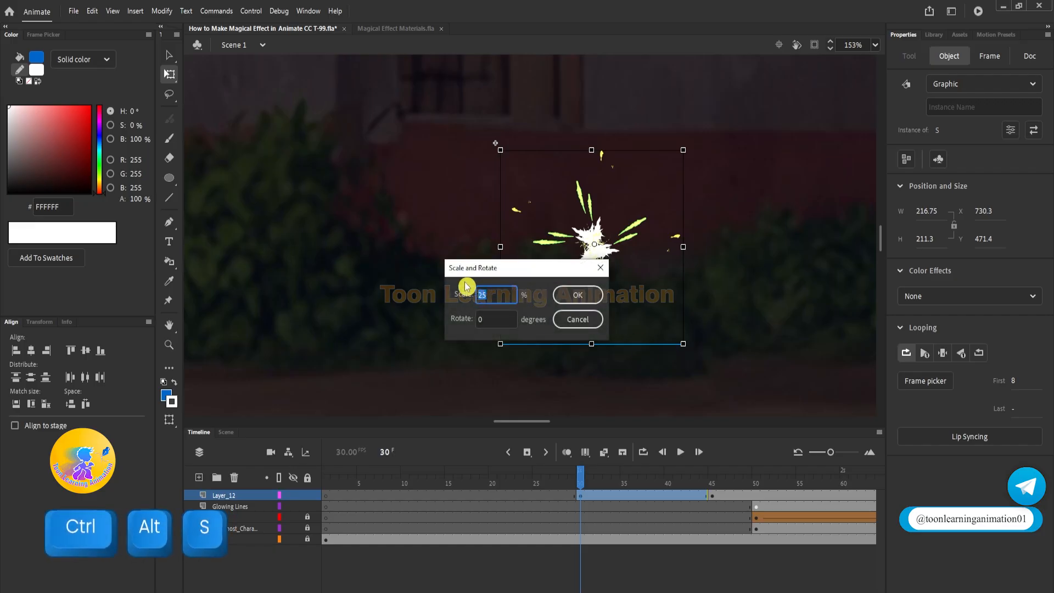
double_click(481, 294)
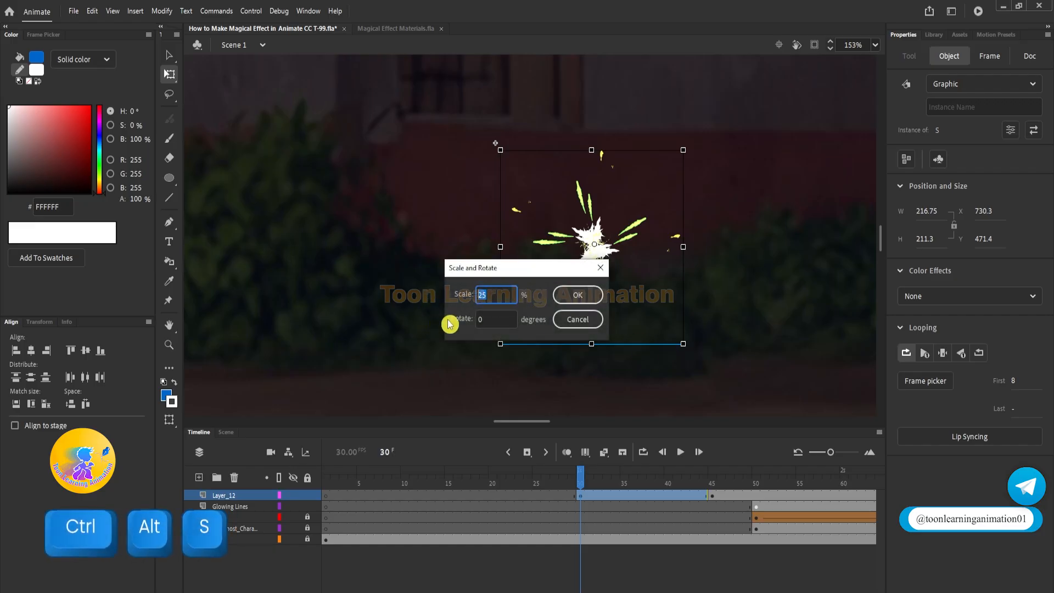
type("25")
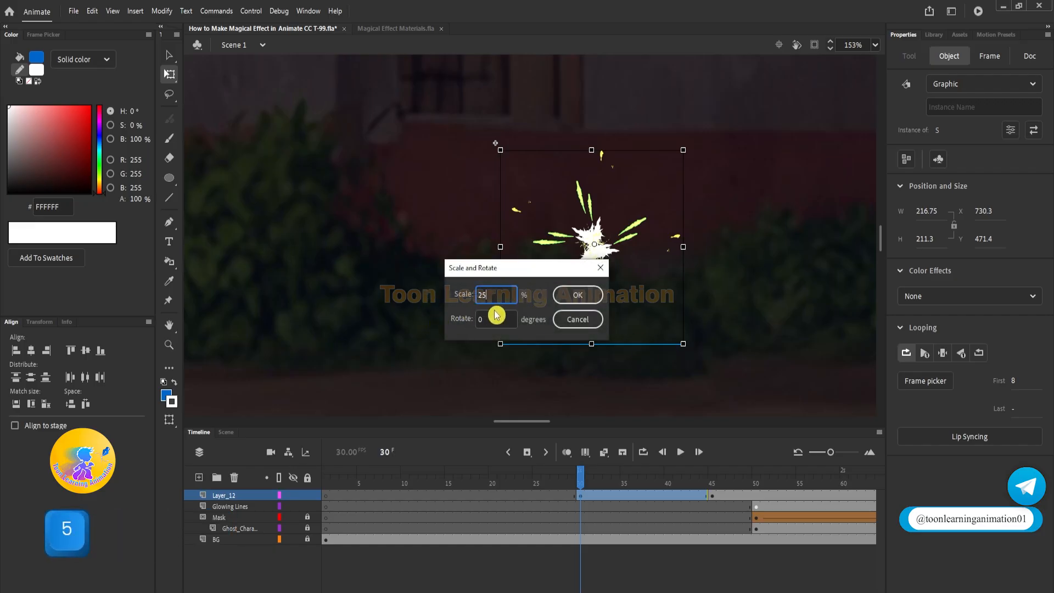
left_click(578, 297)
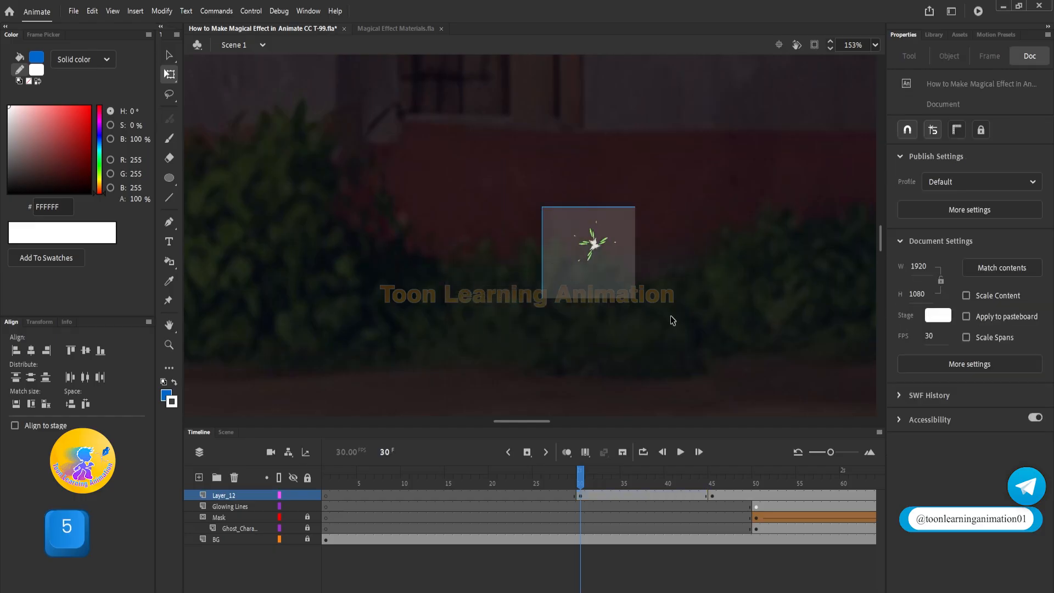
key("ctrl+alt+s")
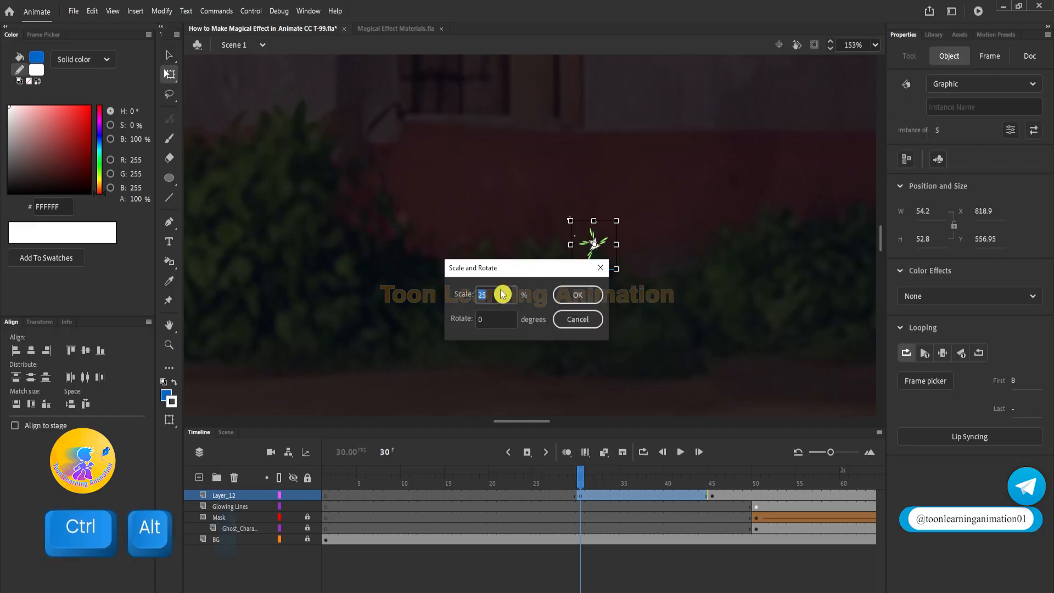
left_click(572, 295)
Create a classic tween between frames 30 and 45 of Layer_12 and play back the growing spark
right_click(604, 492)
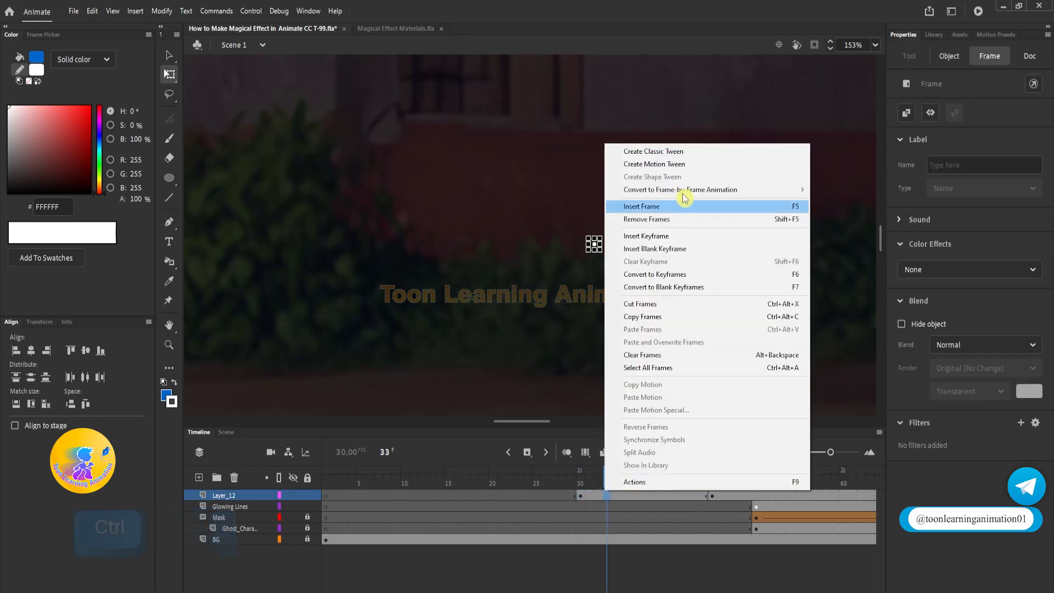
left_click(671, 149)
left_click(583, 477)
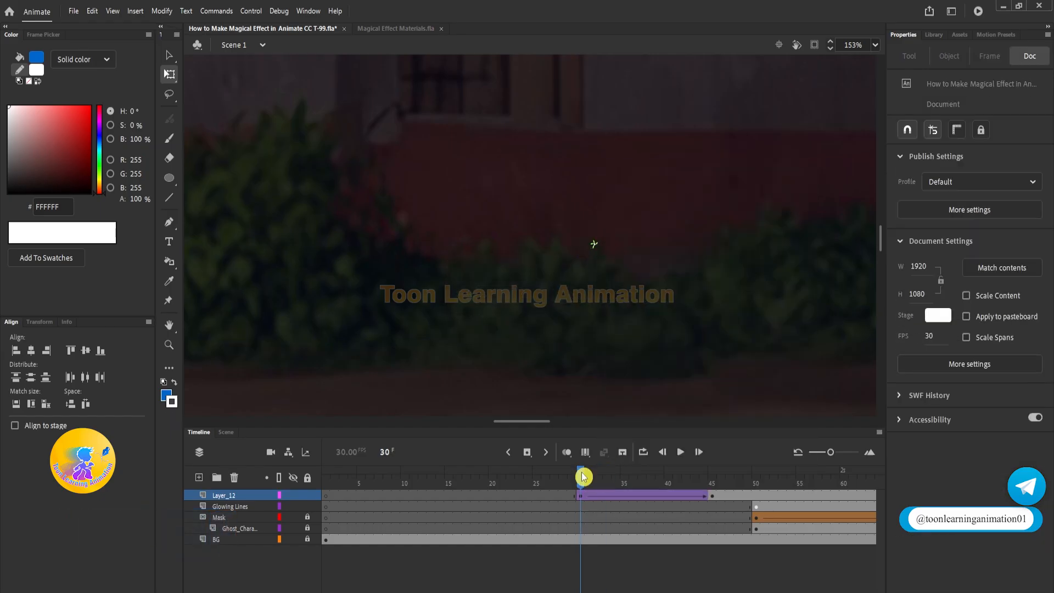
key("Return")
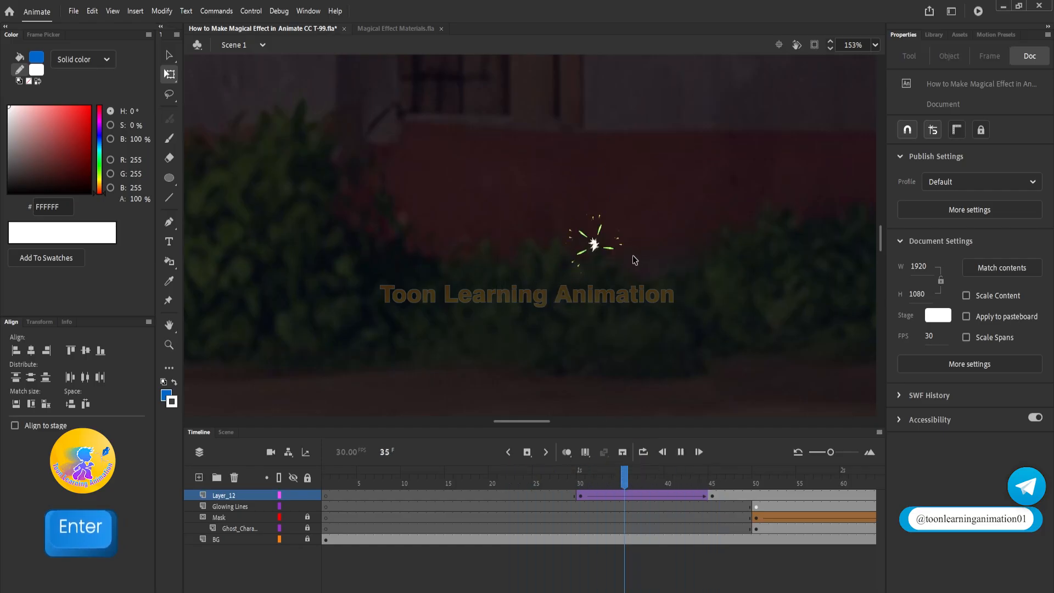
left_click_drag(624, 465, 585, 476)
key("Return")
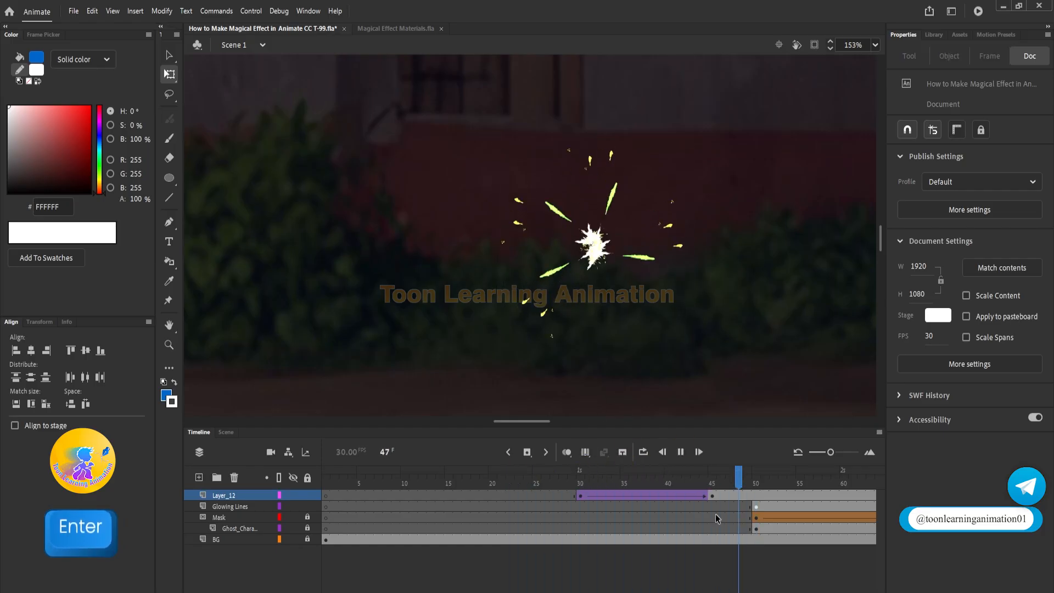
mouse_move(685, 486)
left_mouse_down()
mouse_move(583, 483)
mouse_move(664, 481)
left_mouse_up()
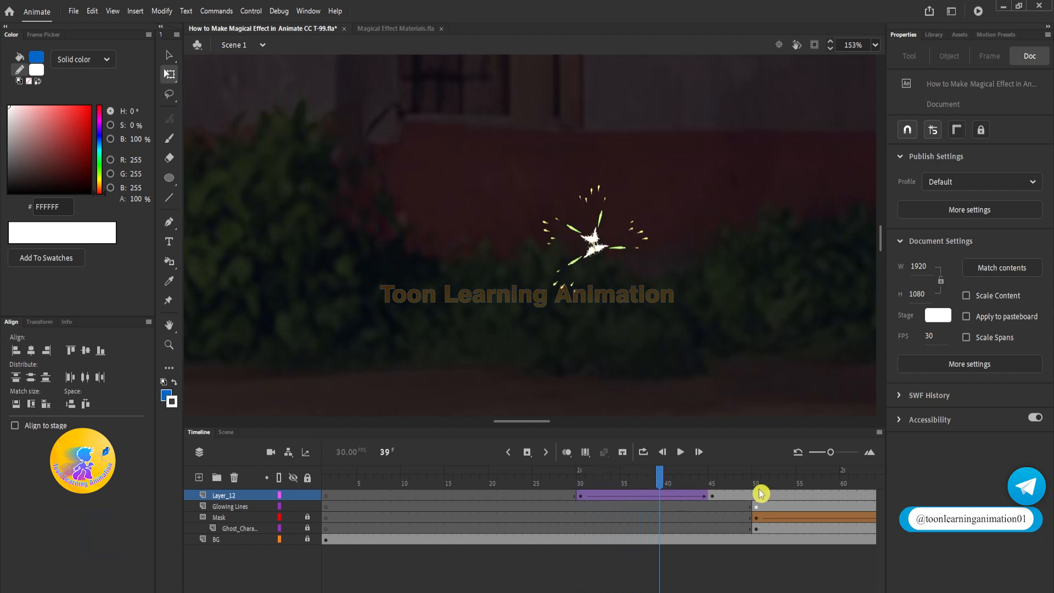
left_click_drag(761, 493, 654, 532)
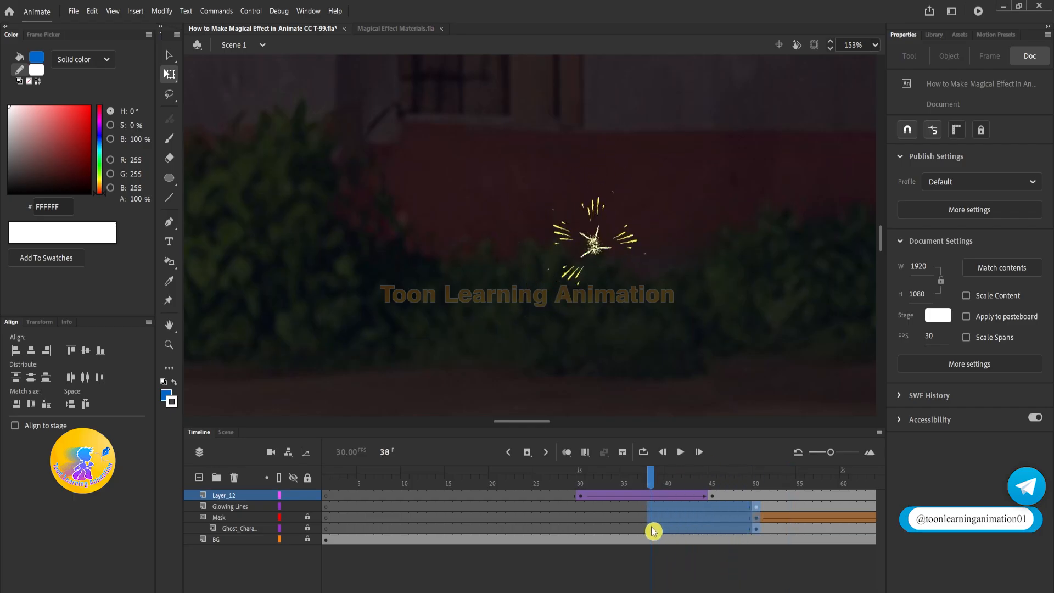
left_click(734, 574)
left_click_drag(750, 519, 654, 533)
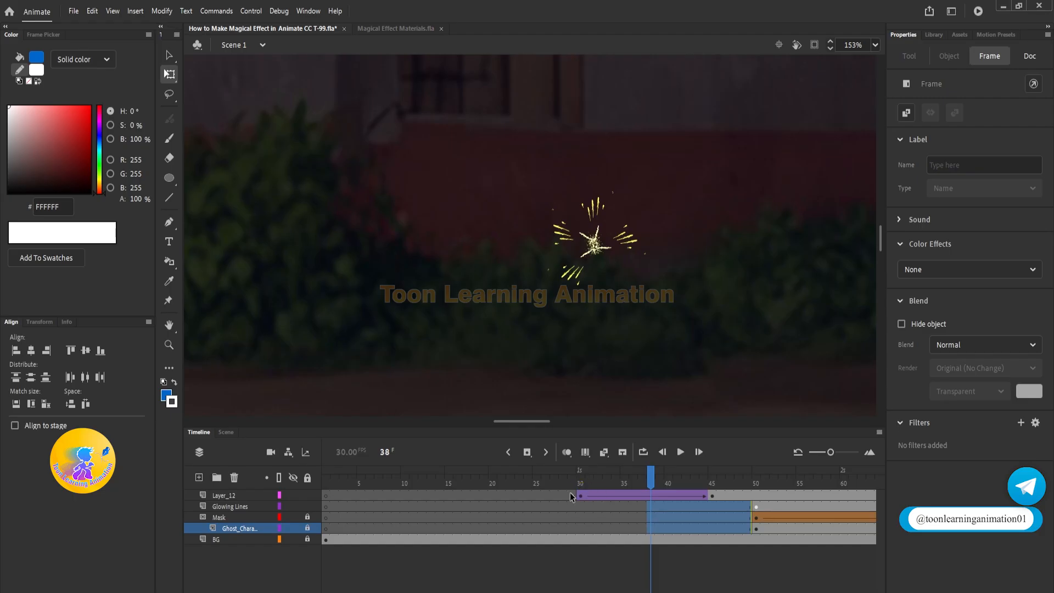
Insert empty frames before the spark tween on Layer_12 so that it starts at frame 42, and play back the timing
left_click_drag(571, 496, 536, 497)
key("F5")
key("F5")
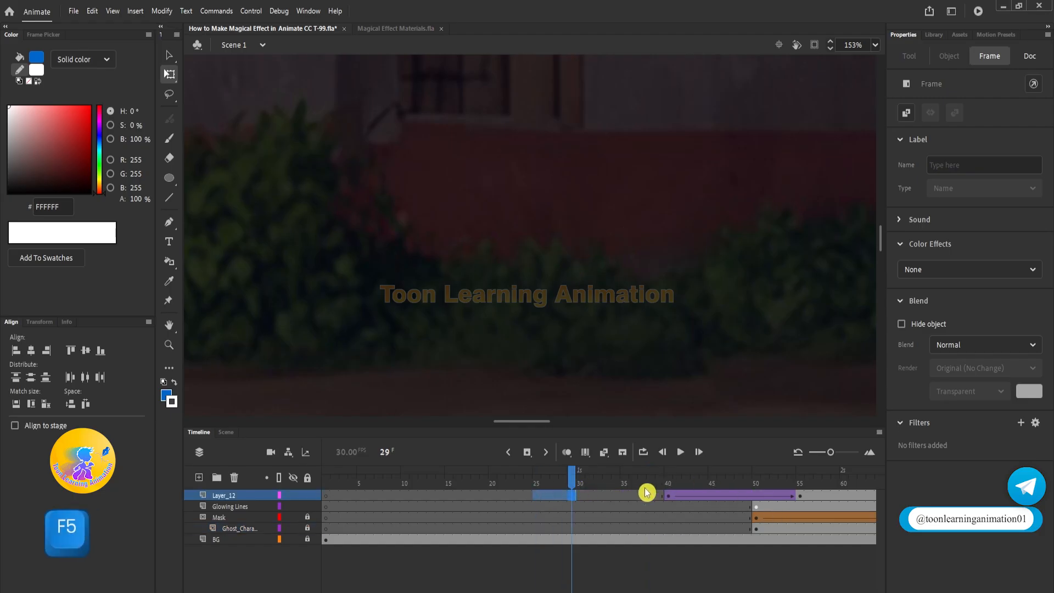
left_click(646, 494)
key("F5")
left_click(712, 477)
left_click(651, 478)
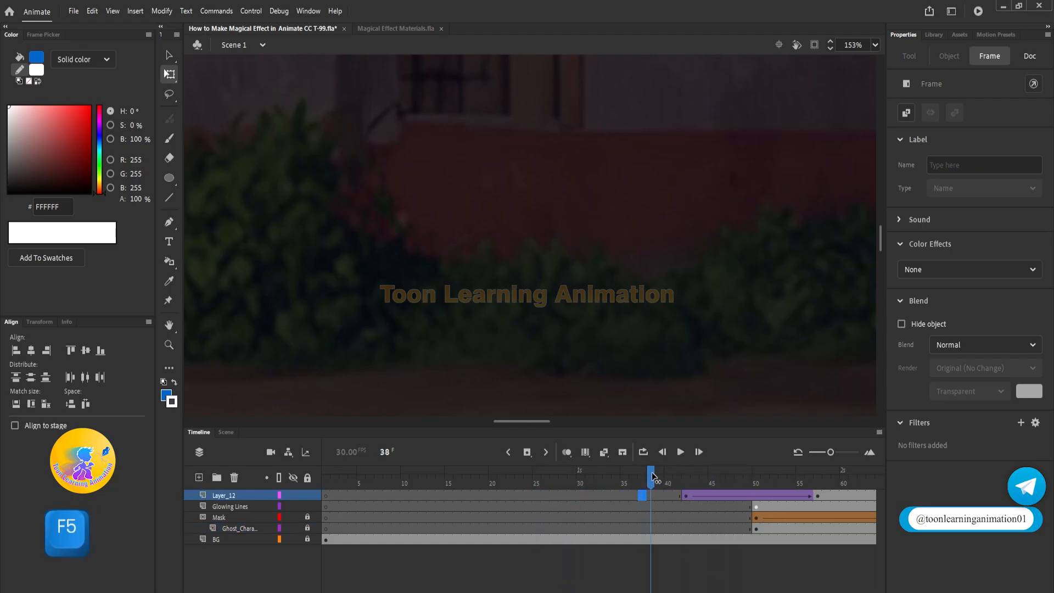
key("Return")
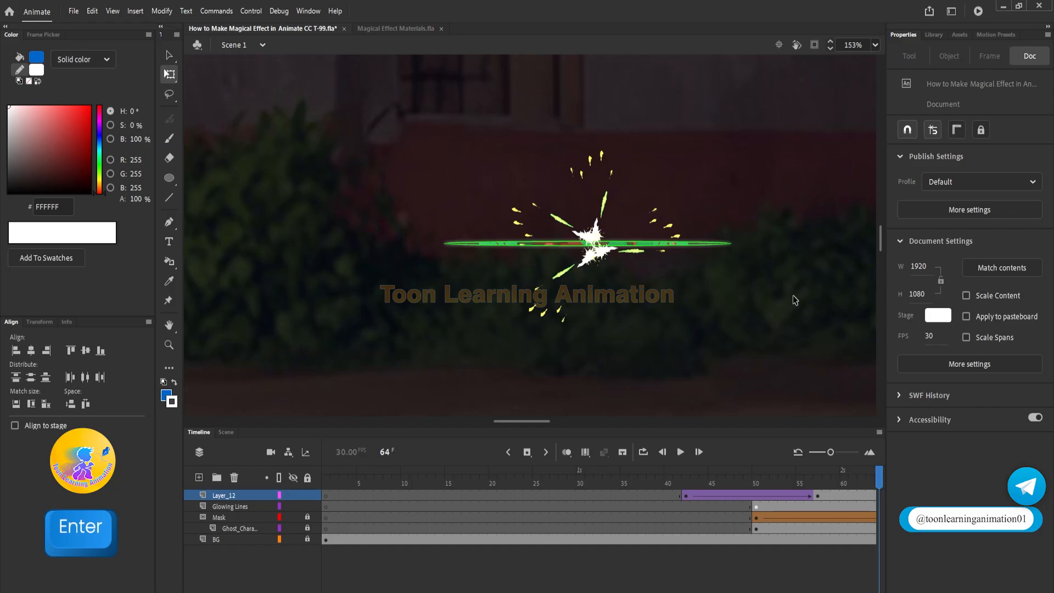
Add a new layer above Layer_12 with a keyframe at frame 64
scroll(599, 516, "right", 5)
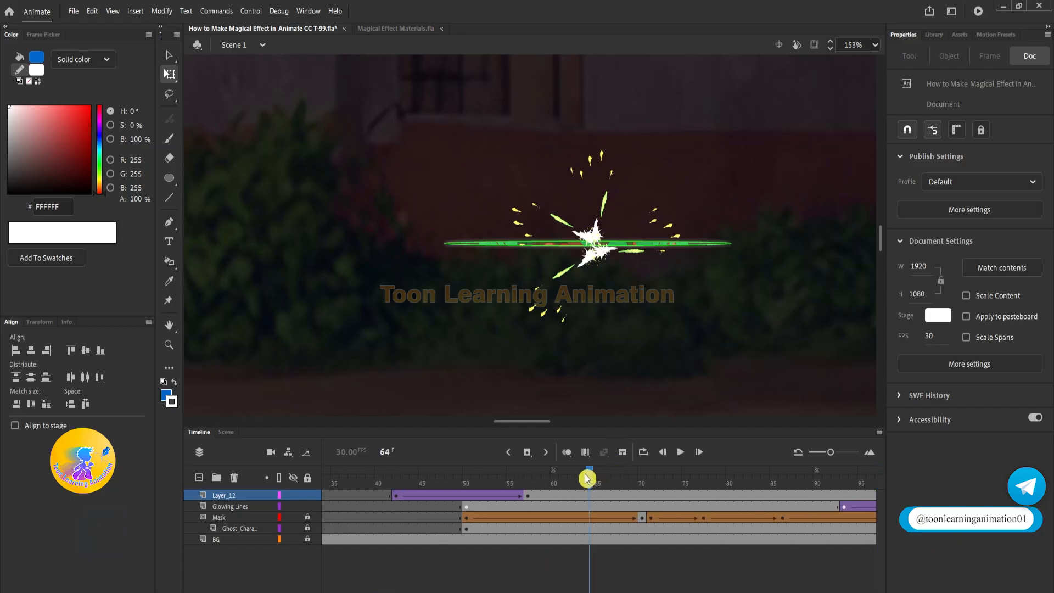
mouse_move(586, 479)
left_mouse_down()
mouse_move(479, 481)
mouse_move(589, 482)
left_mouse_up()
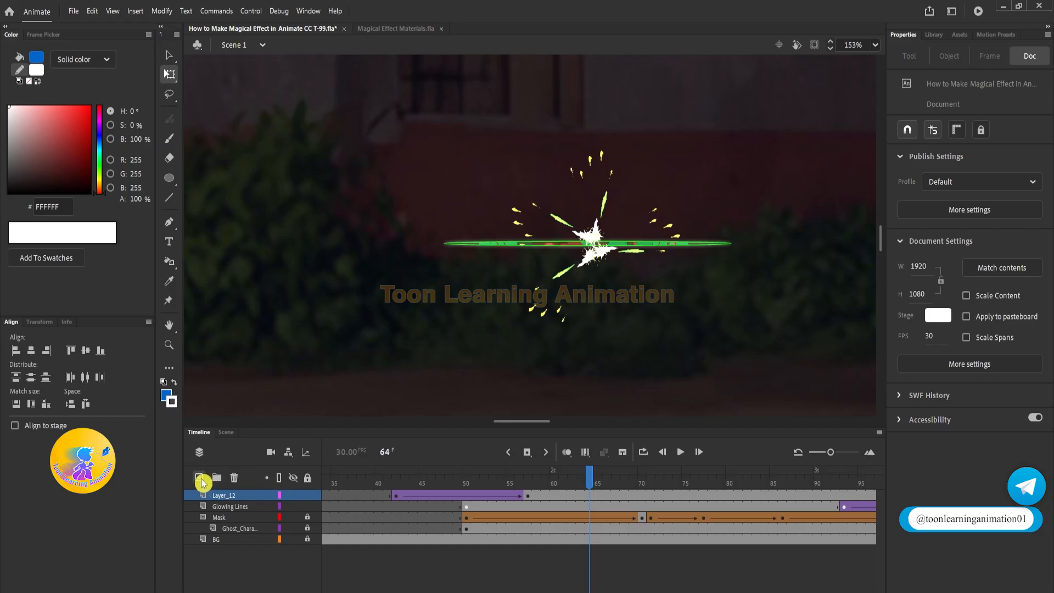
left_click(199, 478)
key("F6")
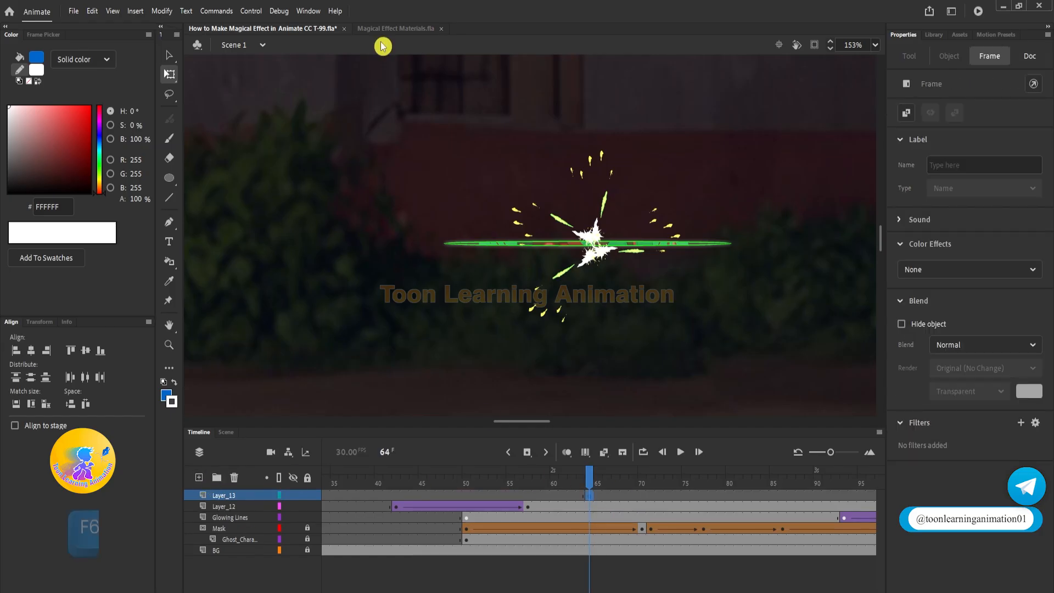
Switch to Magical Effect Materials.fla, preview the round white glow graphic, and copy it
left_click(392, 29)
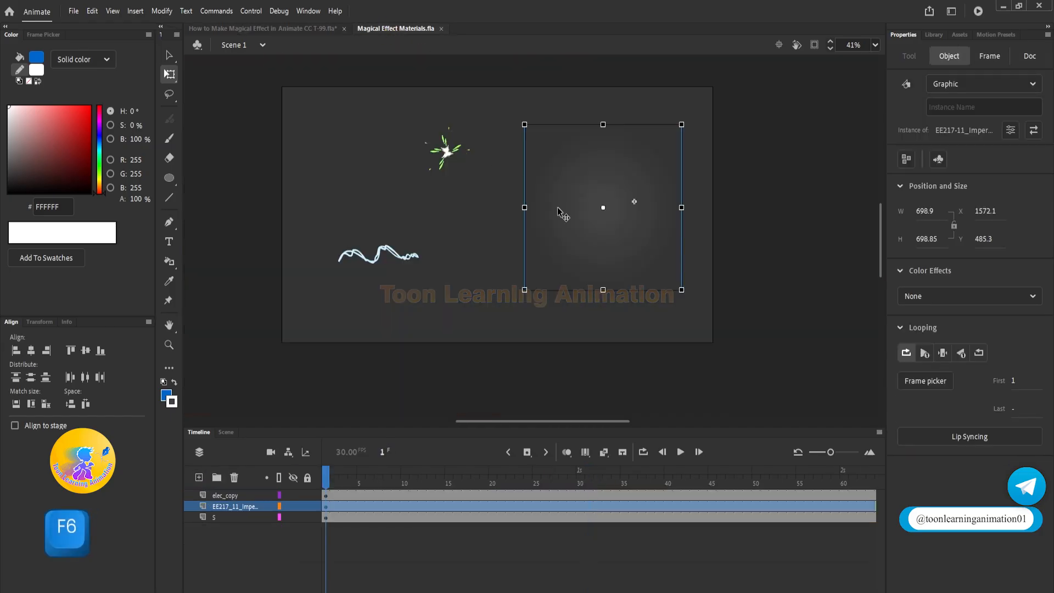
left_click(743, 244)
key("Return")
key("Return")
key("shift+comma")
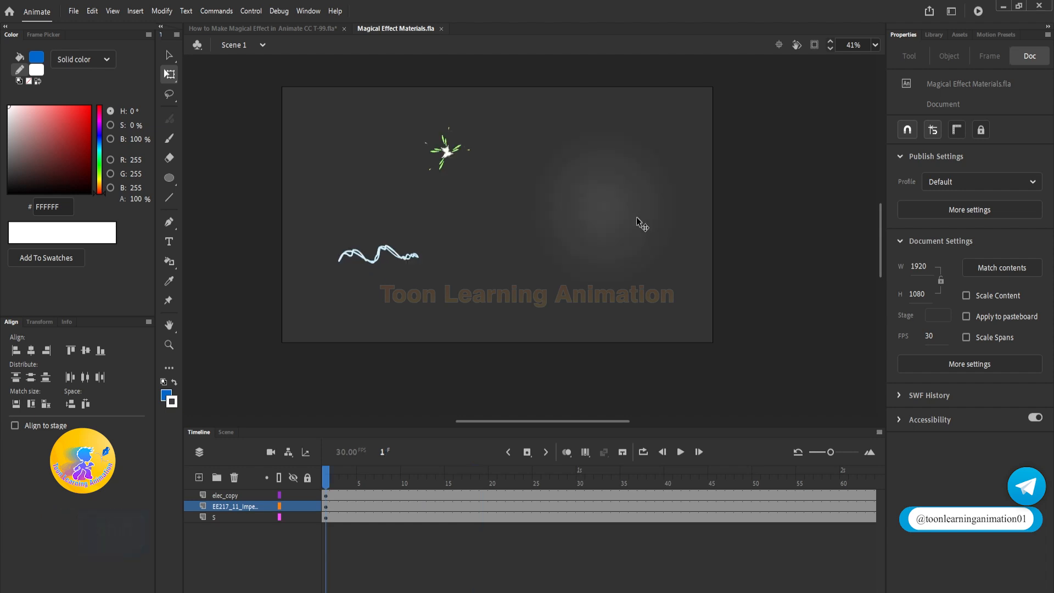
left_click(637, 218)
key("ctrl+c")
Paste the glow graphic at frame 64 of Layer_13 in the magical effect document and move it over the spark
left_click(292, 29)
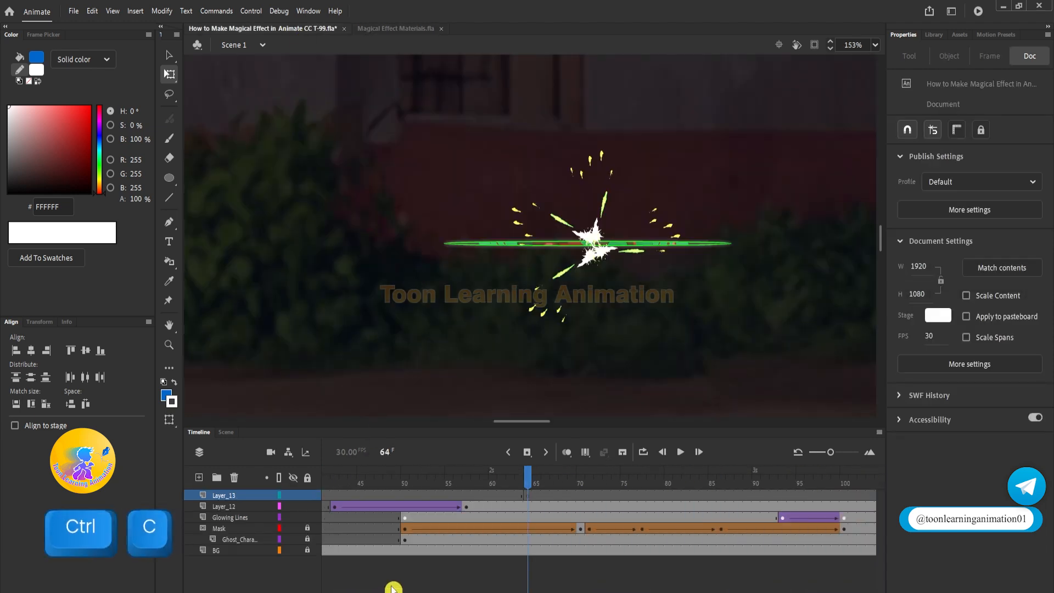
key("ctrl+shift+v")
key("ctrl+v")
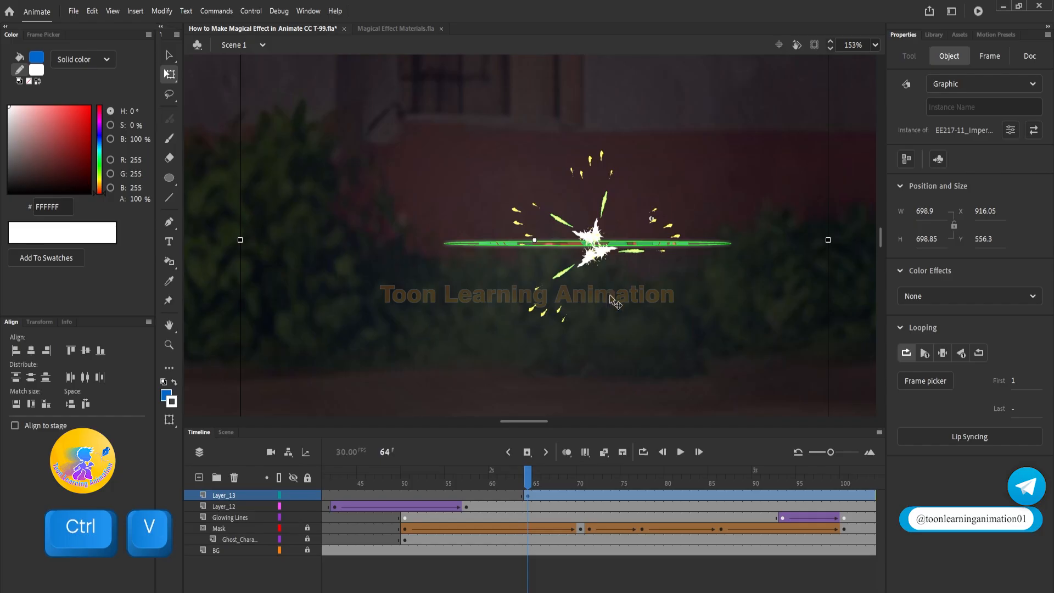
left_click_drag(610, 295, 679, 305)
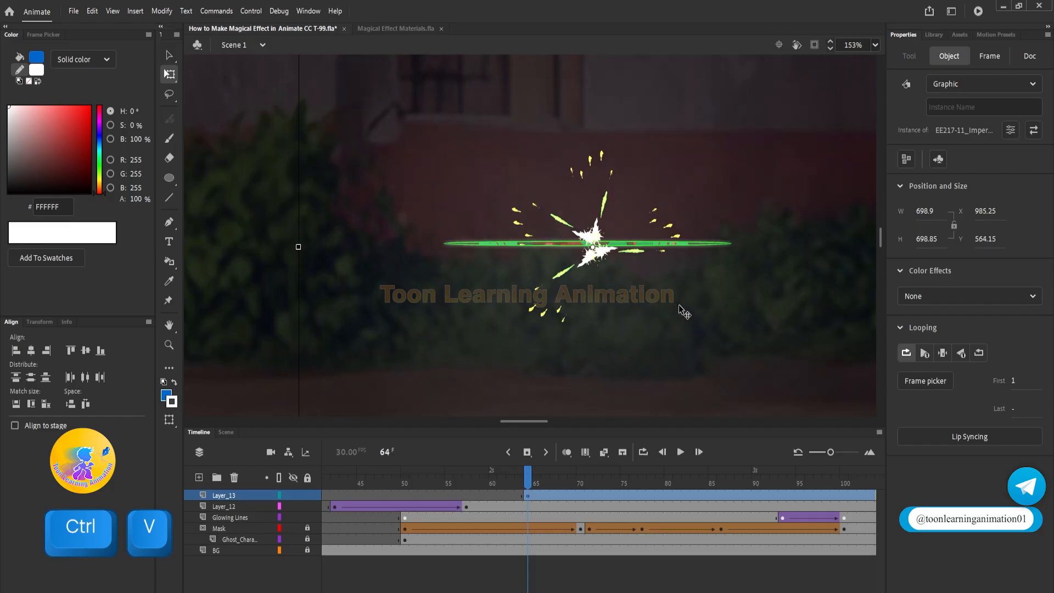
Play the animation from frame 42 to check the spark, the flash and the ghost reveal together
scroll(679, 306, "down", 2)
left_click(530, 481)
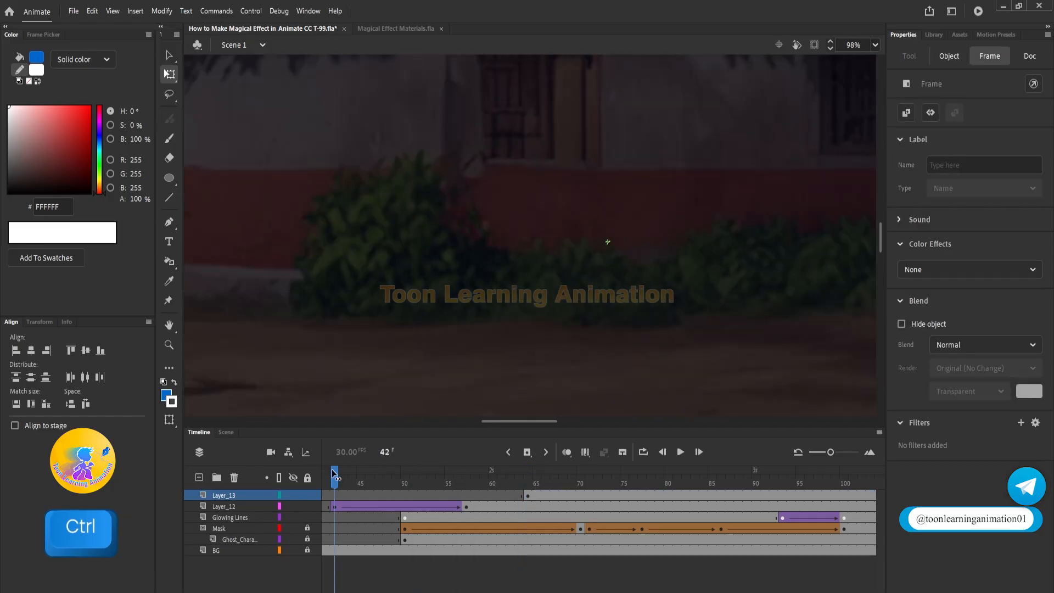
key("Return")
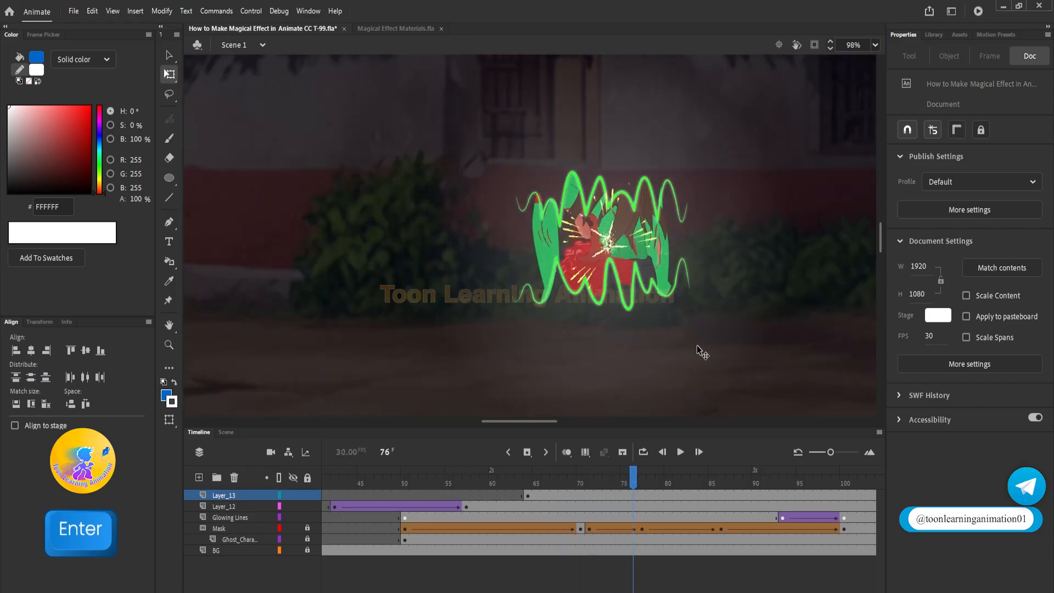
key("Return")
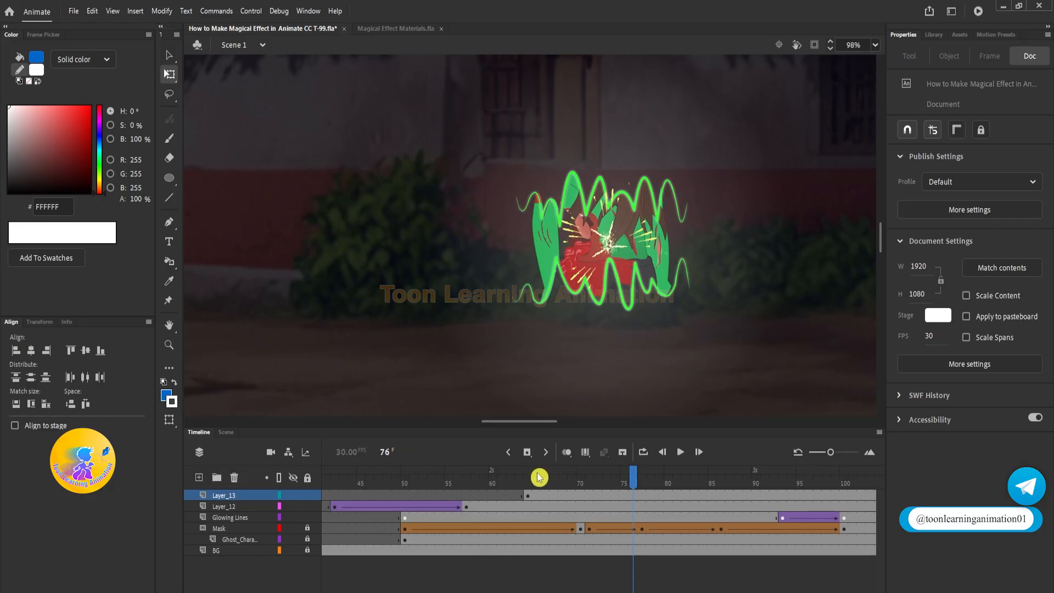
End the spark at frame 72 by inserting a keyframe there on Layer_12 and deleting its content
left_click_drag(493, 484, 602, 487)
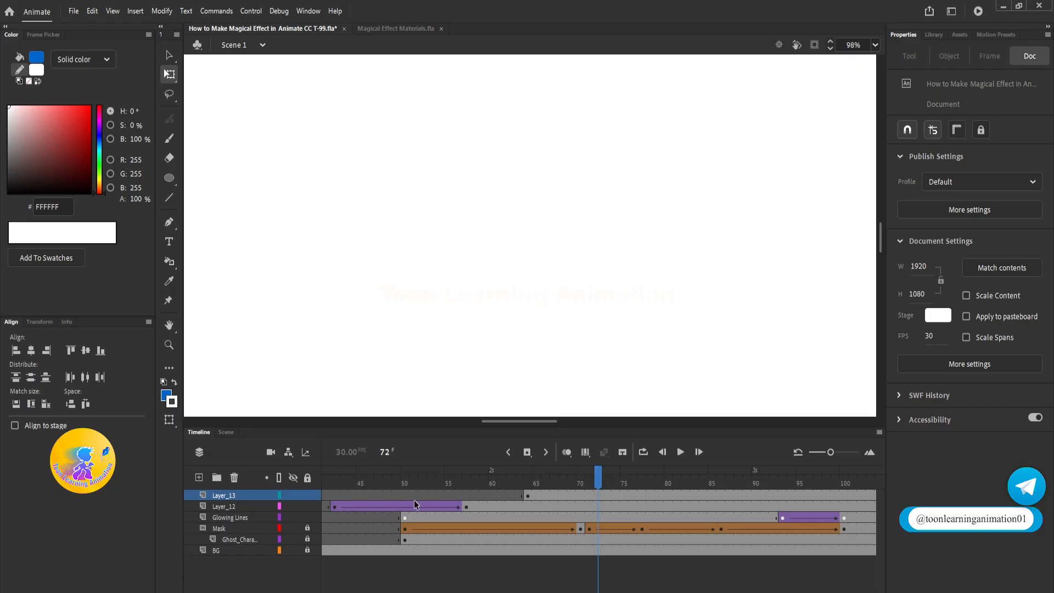
left_click(598, 506)
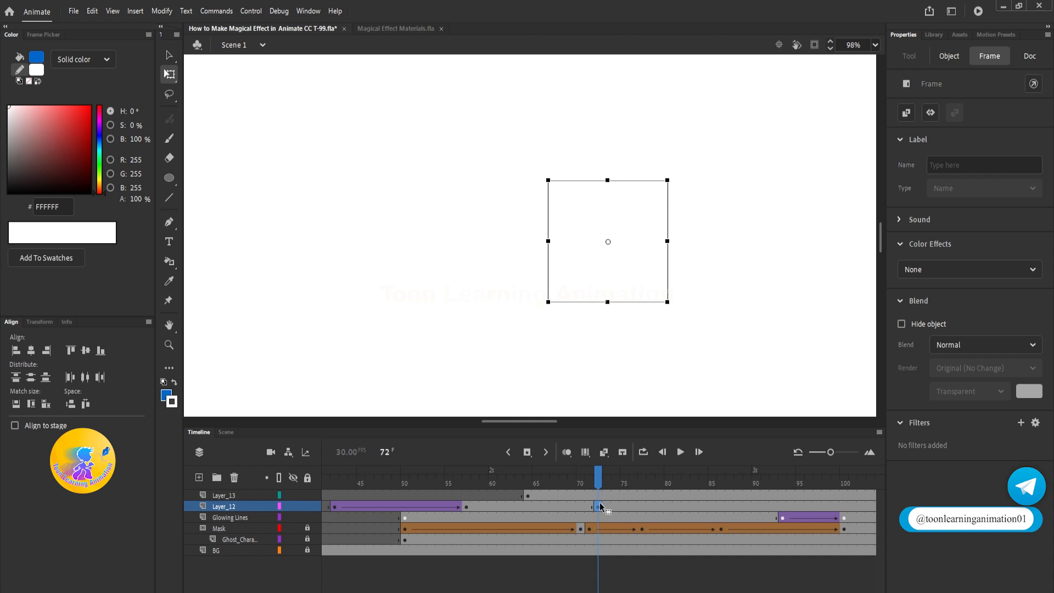
key("F6")
key("Delete")
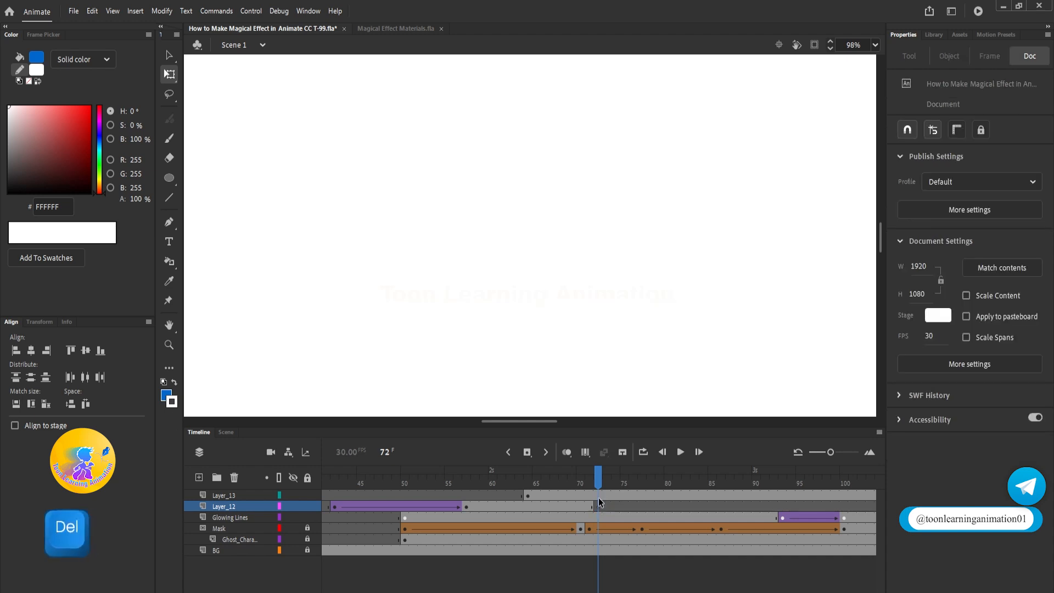
Select the flash graphic at frame 64 of Layer_13 and set its looping to play once
key("Return")
left_click_drag(555, 476, 528, 476)
left_click(619, 254)
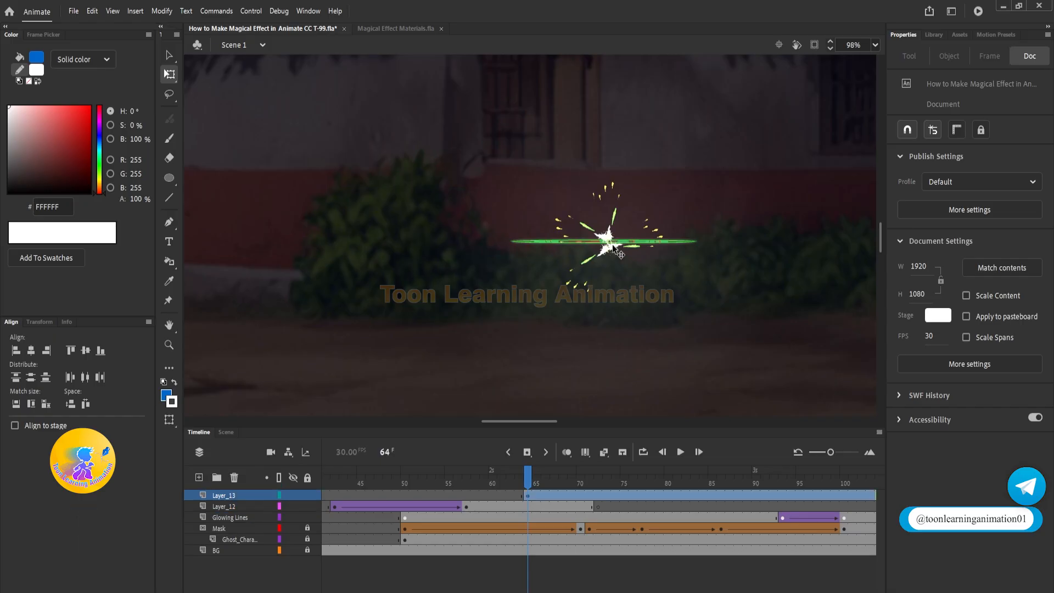
left_click(947, 350)
left_click(925, 355)
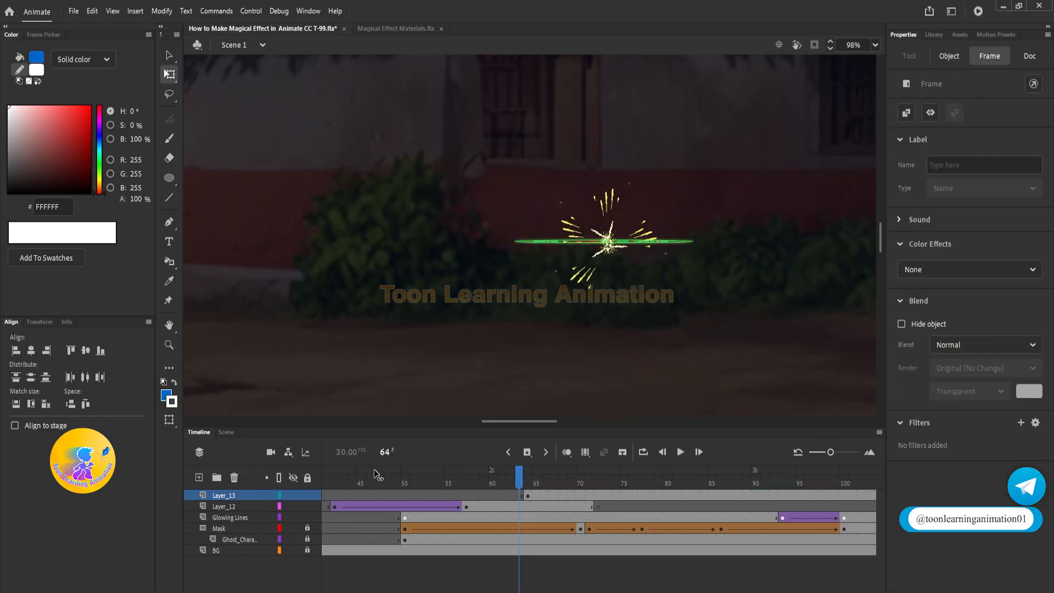
Play the reveal through the flash and extend the background, ghost, mask and glowing lines layers to frame 127
key("Return")
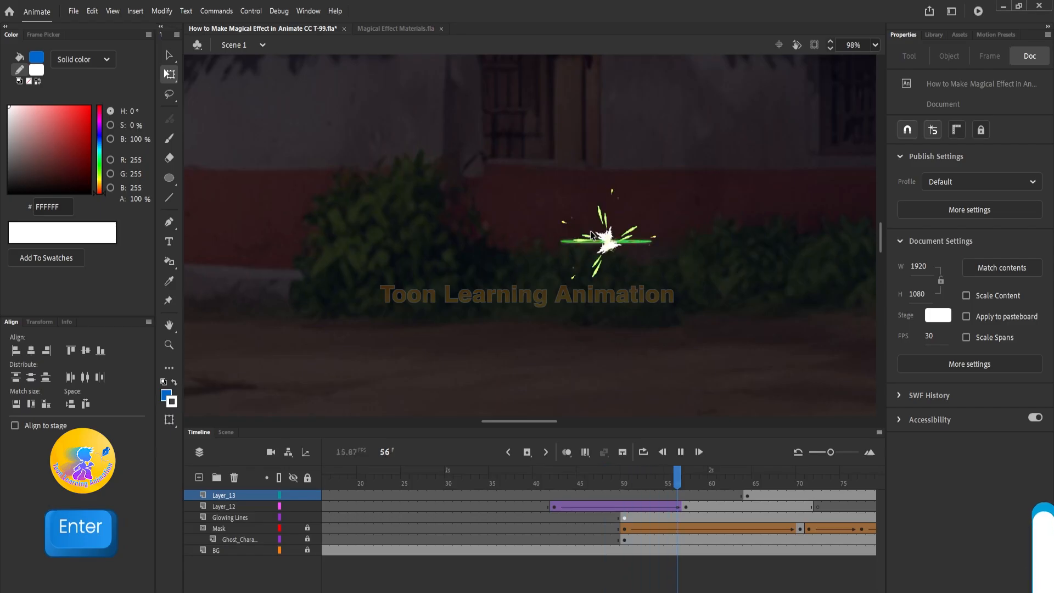
key("Return")
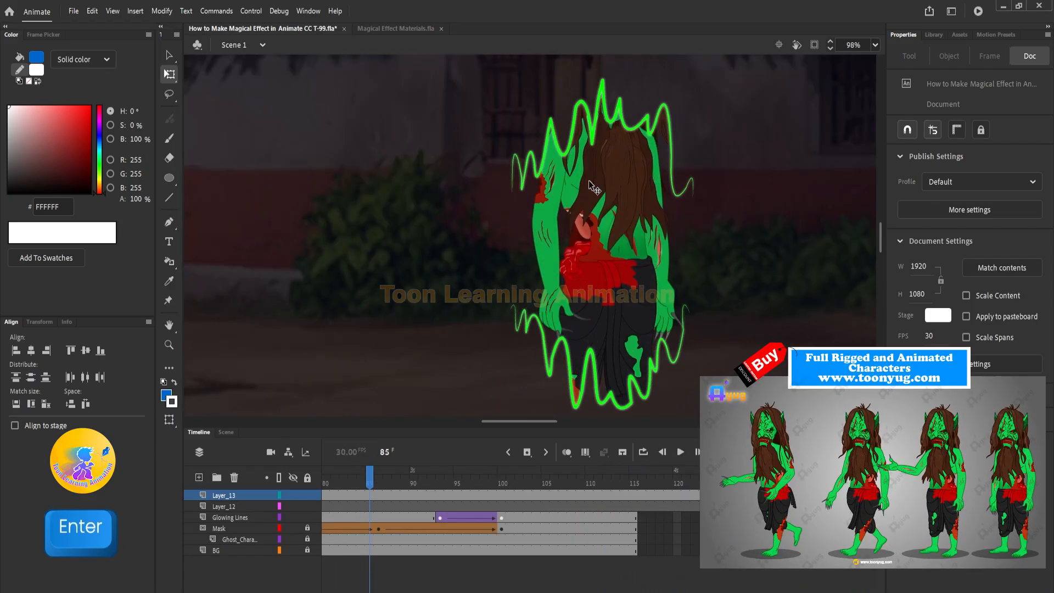
key("Return")
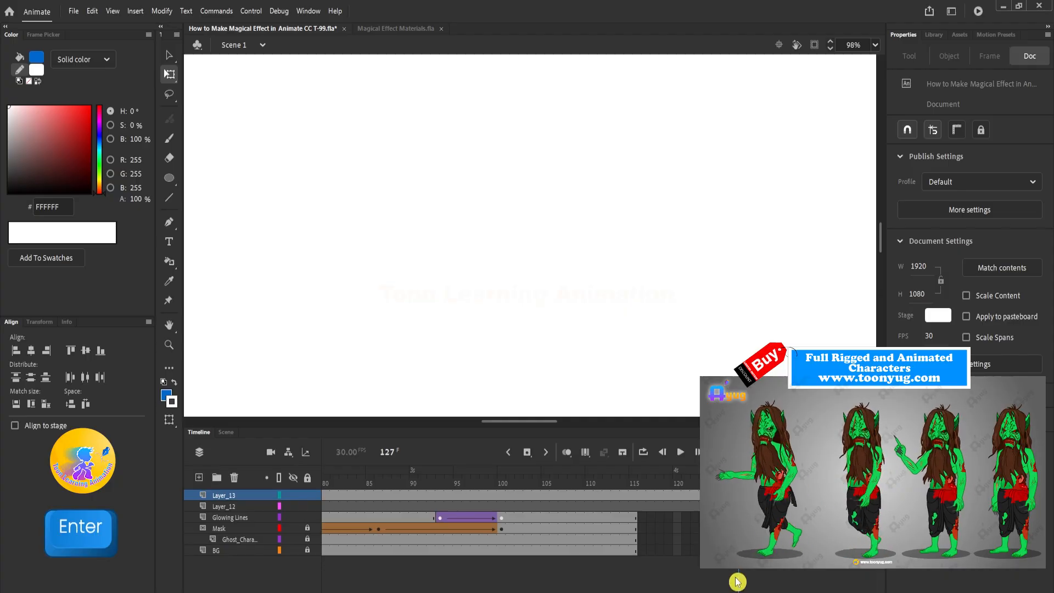
left_click_drag(738, 551, 737, 518)
key("F5")
Play the reveal from frame 1 with the spark and flash layers hidden, and recheck the glowing lines' fade around frame 92
left_click_drag(451, 483, 695, 484)
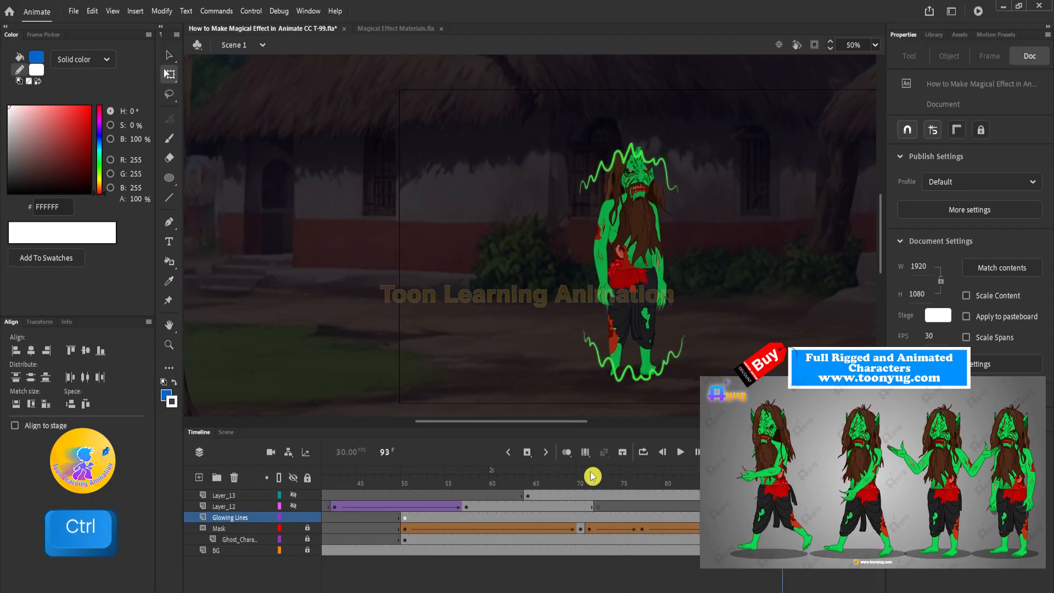
left_click_drag(591, 485, 397, 485)
key("shift+comma")
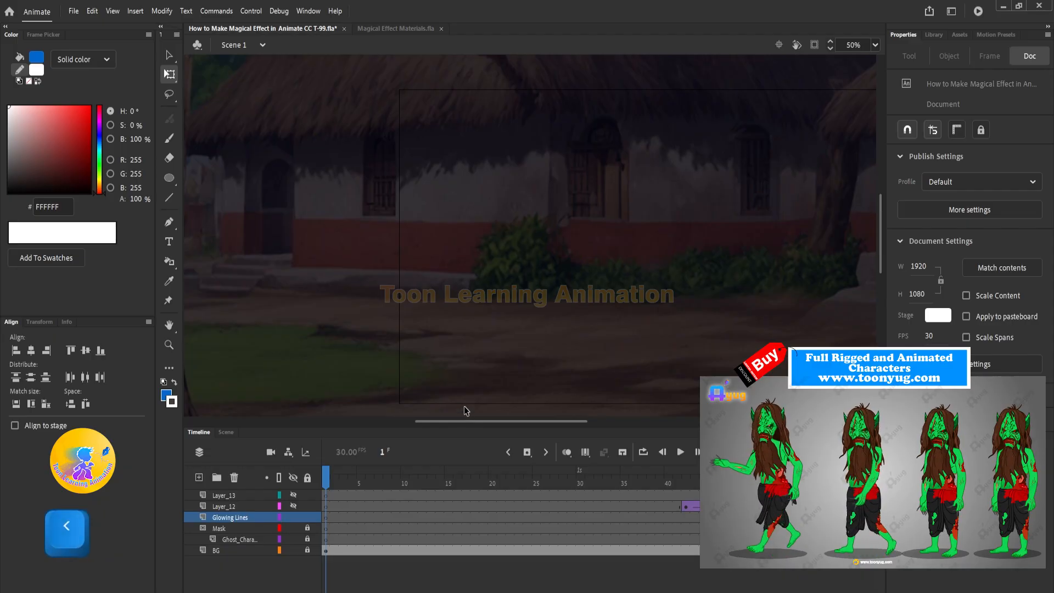
key("Return")
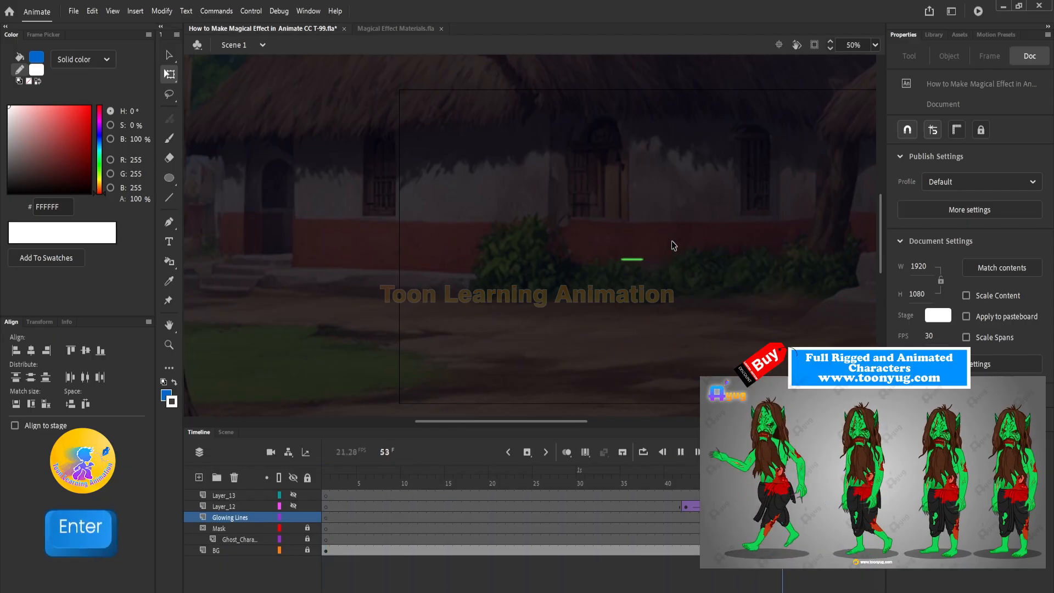
key("Return")
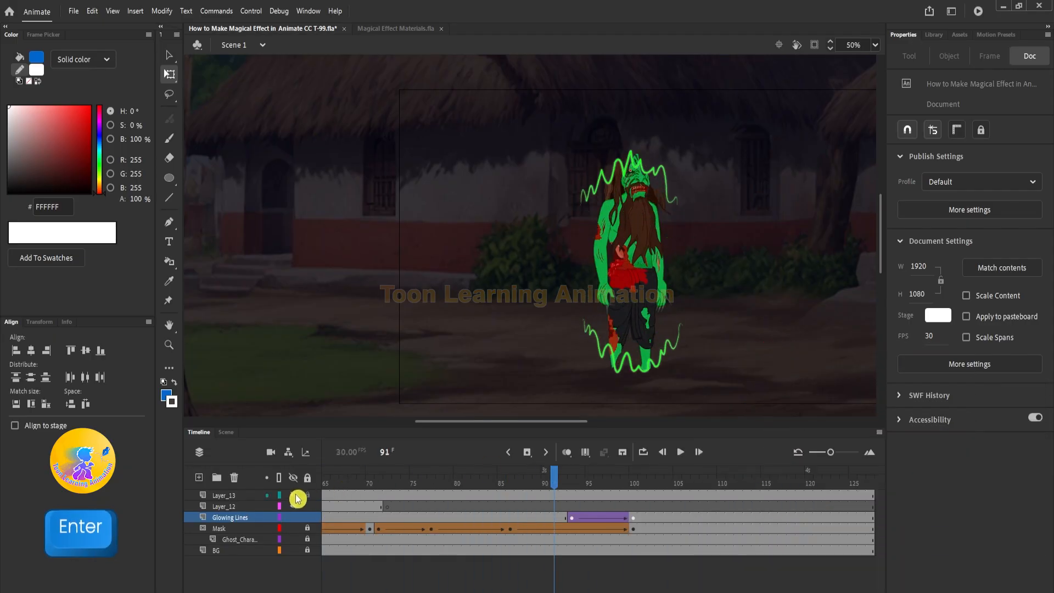
key("Return")
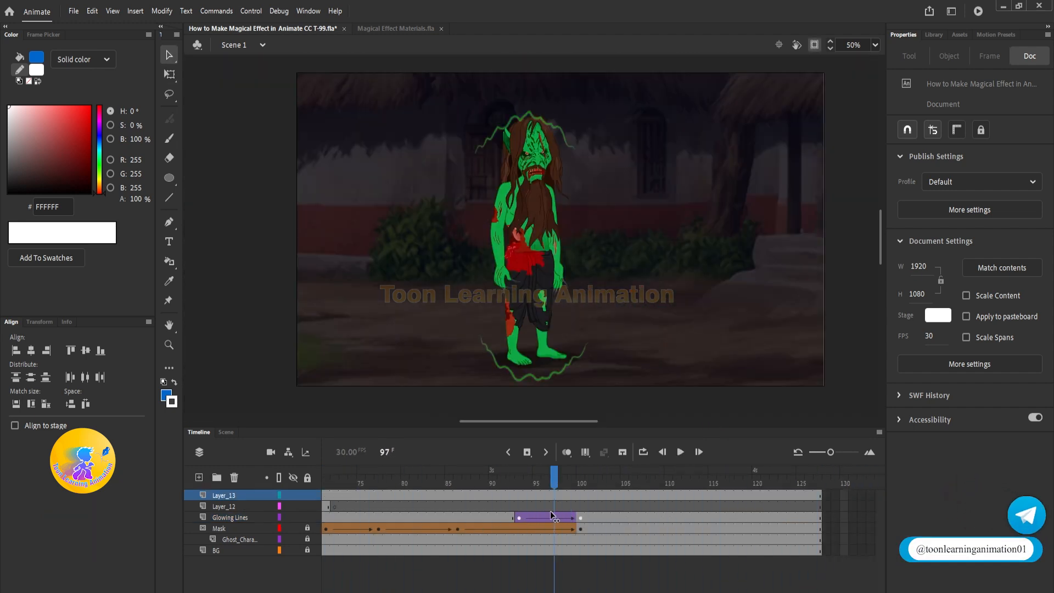
left_click(396, 498)
left_click_drag(396, 498, 517, 500)
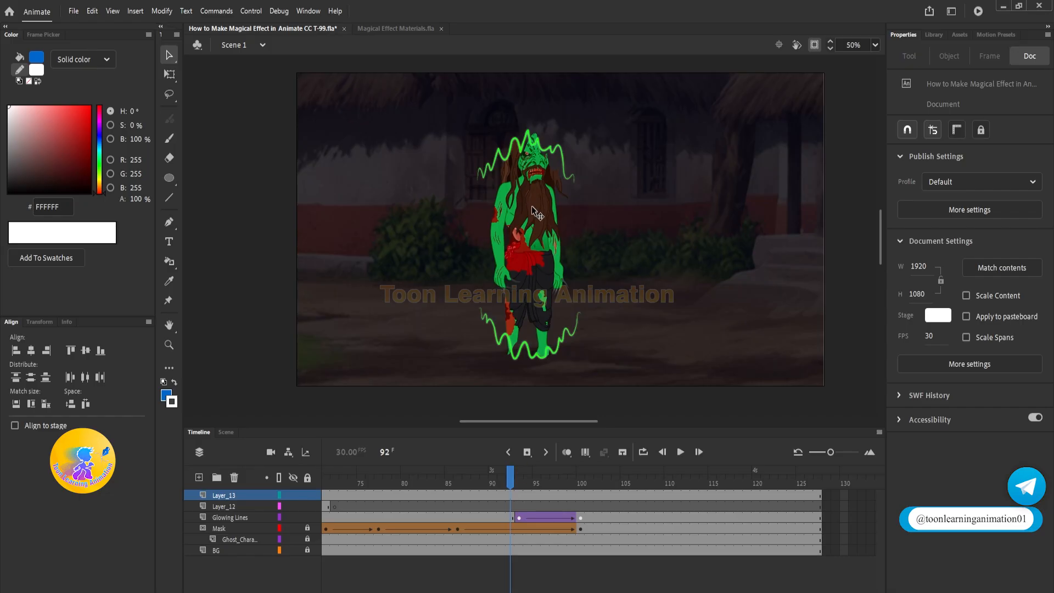
scroll(532, 212, "up", 3, "ctrl")
key("Return")
key("Return")
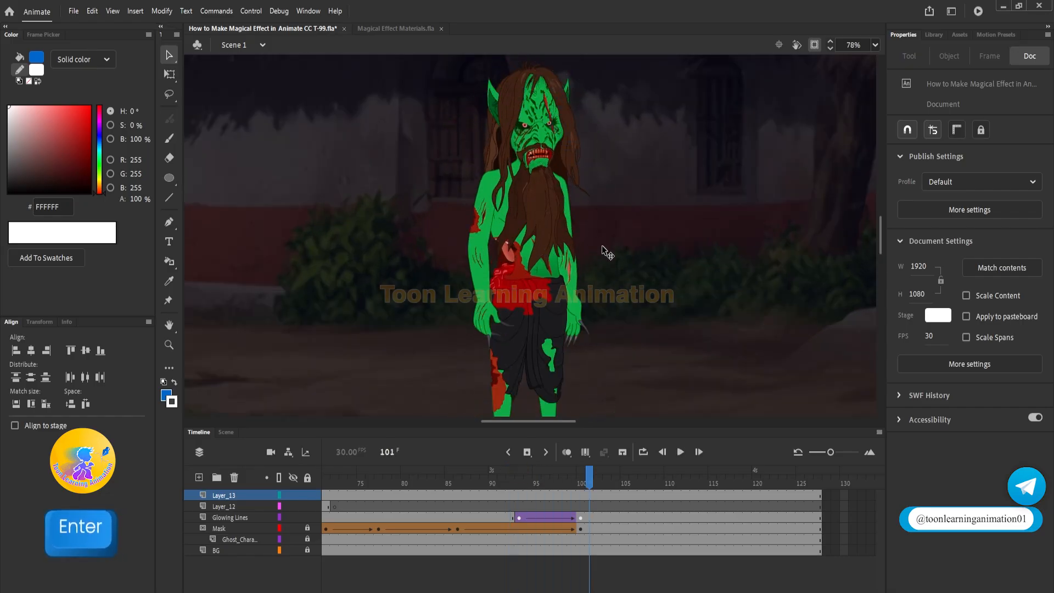
Unlock the ghost character layer, hide the Mask layer, and lock Layer_13, Layer_12 and Glowing Lines
scroll(607, 252, "down", 4, "ctrl")
key("space")
left_click_drag(606, 336, 620, 341)
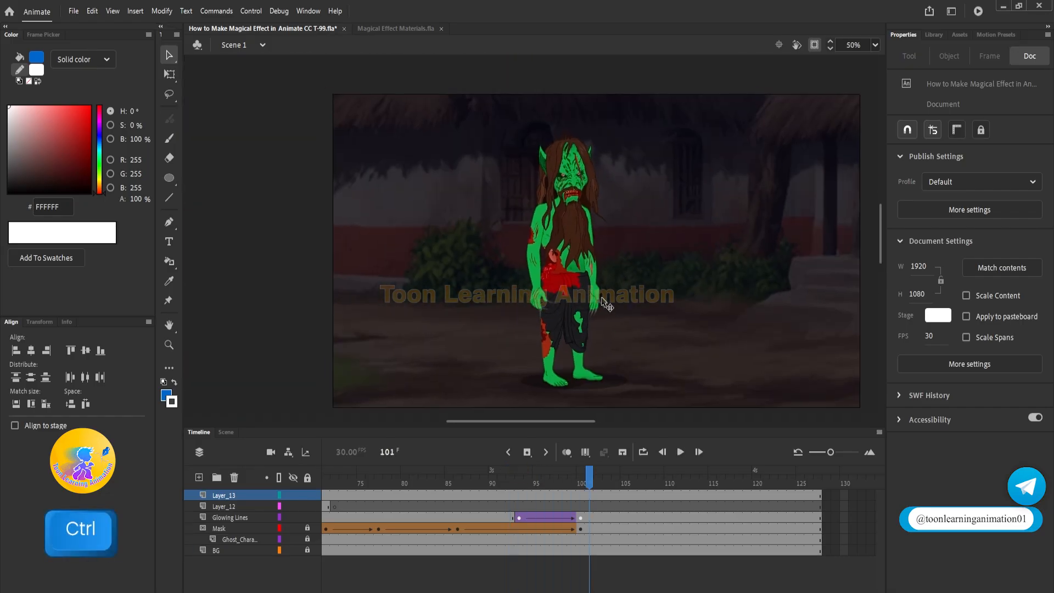
scroll(602, 301, "up", 1, "ctrl")
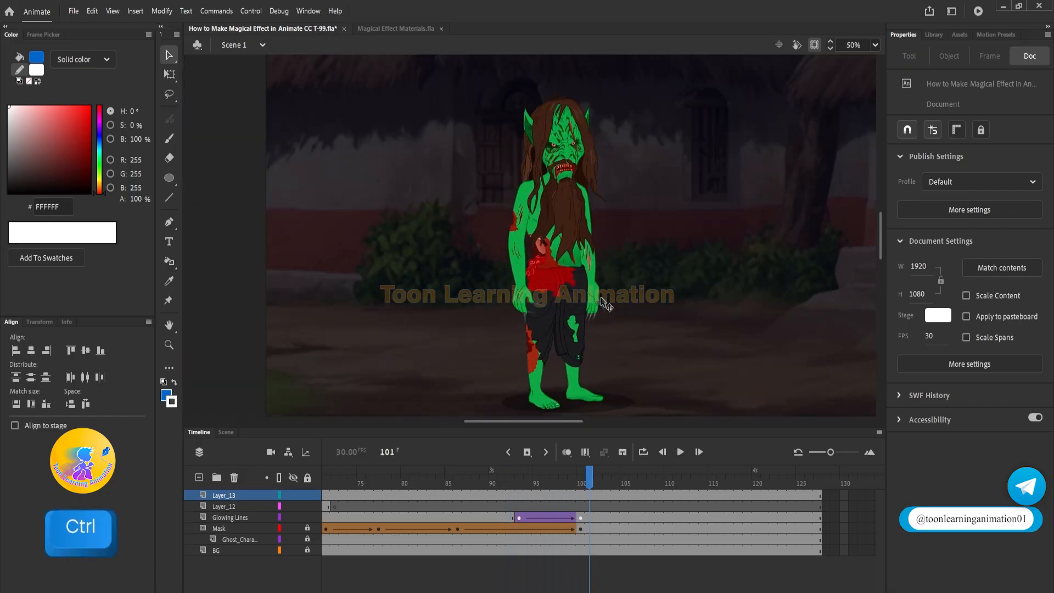
left_click(309, 540)
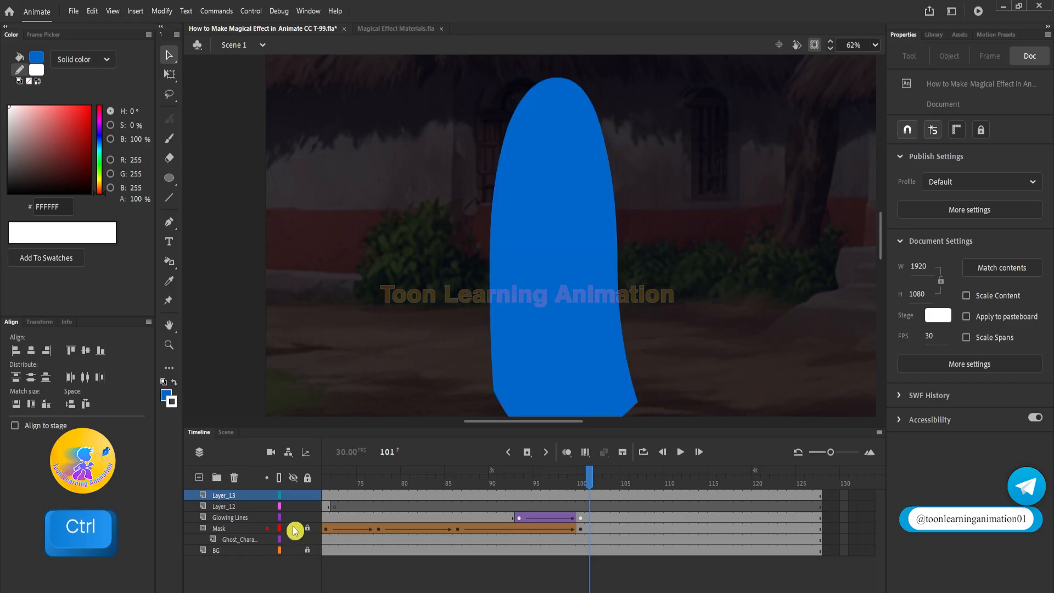
left_click(294, 529)
left_click(581, 236)
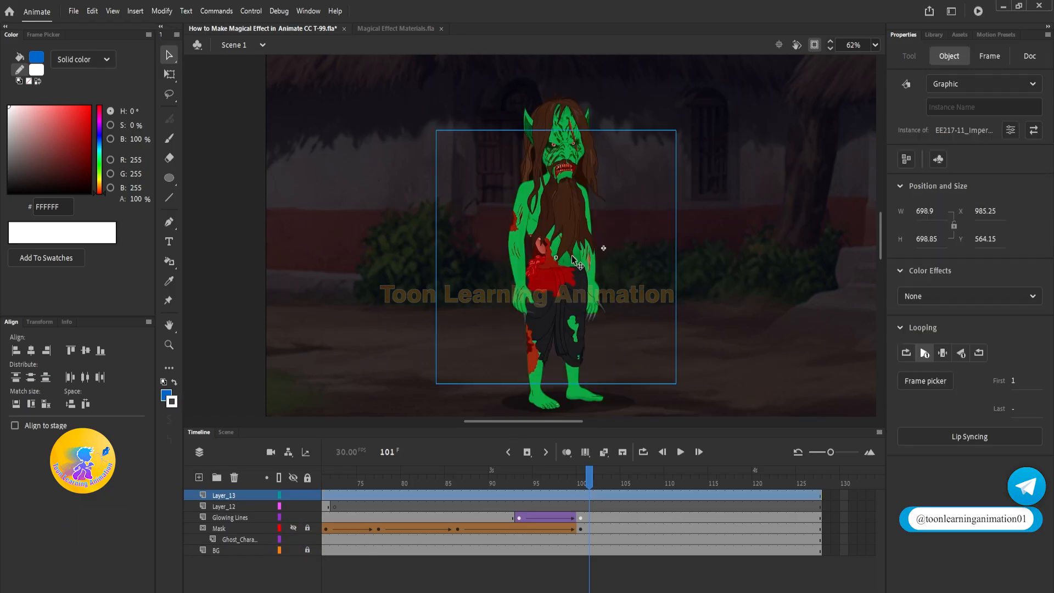
left_click(309, 496)
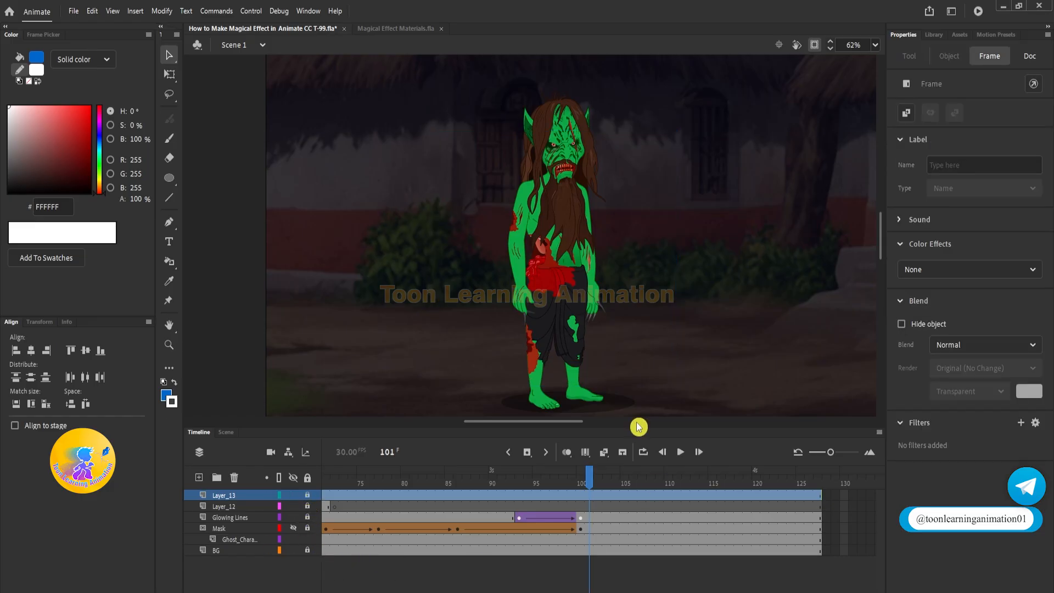
Insert a keyframe at frame 101 of the ghost character layer and set the ghost graphic to play in a loop
left_click(596, 541)
left_click(565, 543)
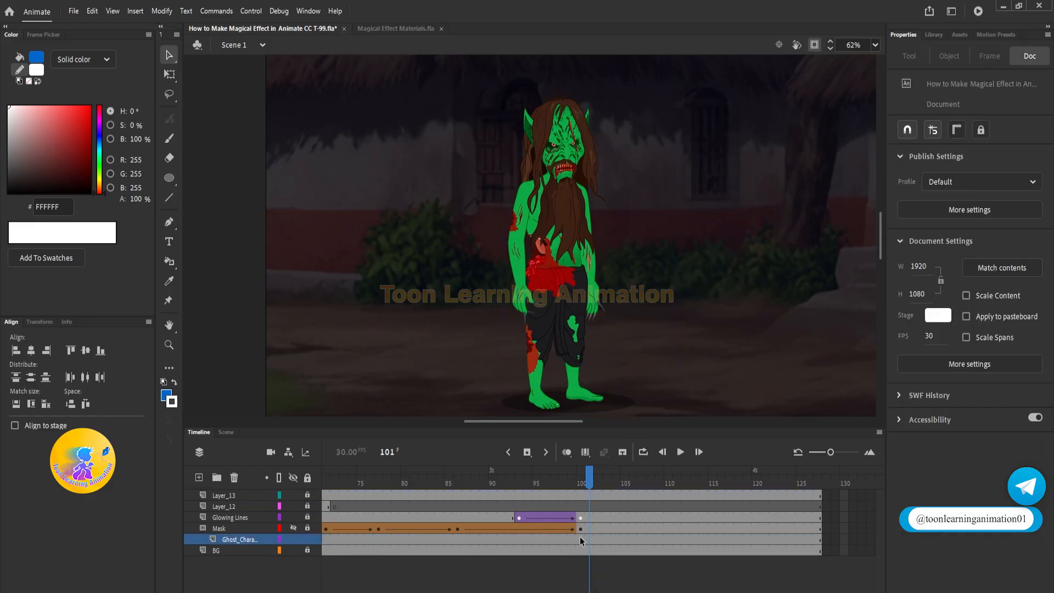
left_click(586, 540)
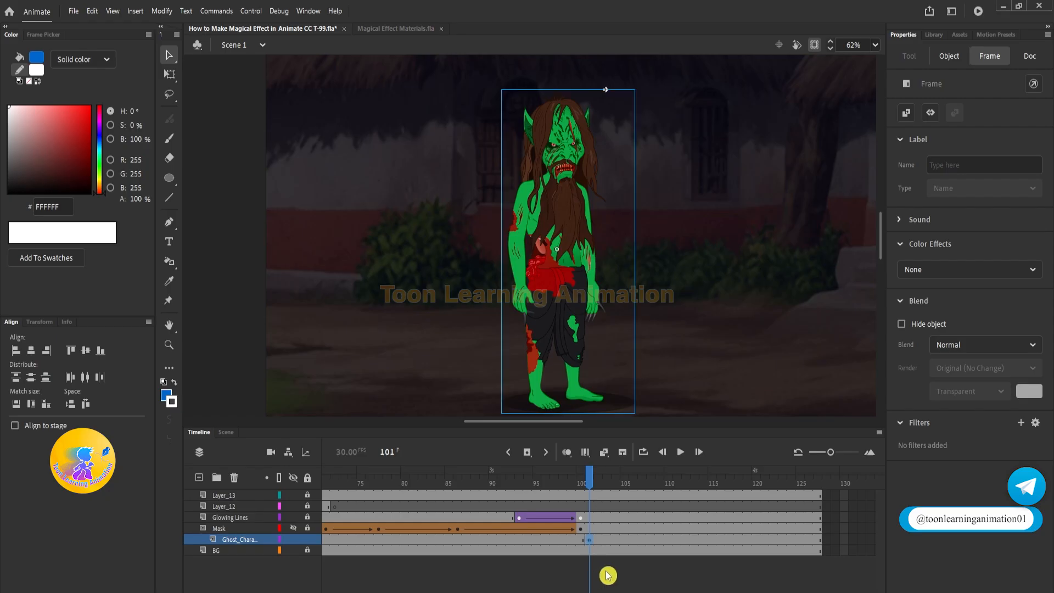
key("F6")
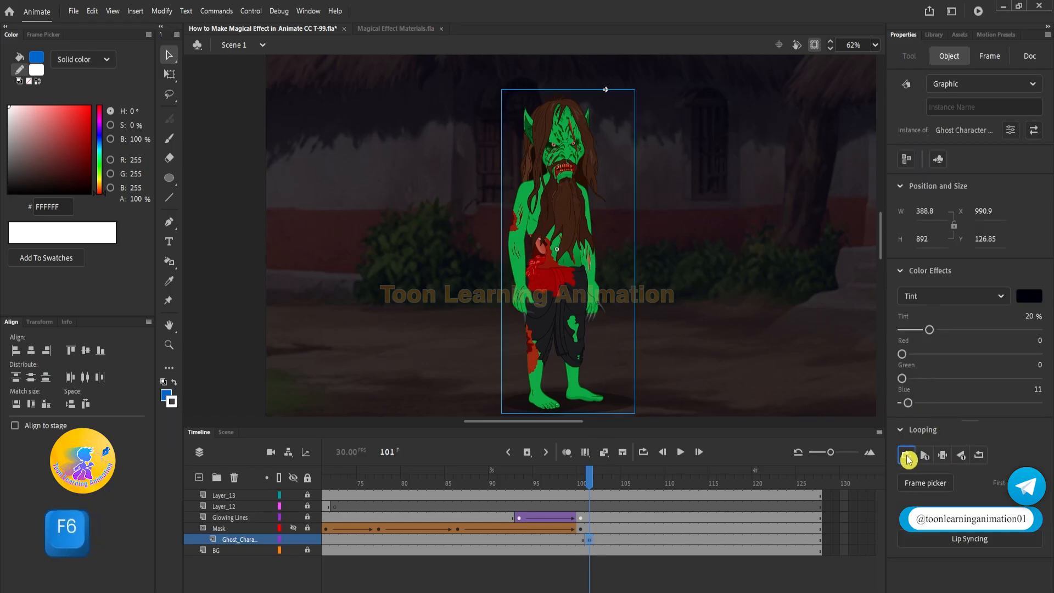
Extend all layers well beyond frame 127 and remove the excess frames so the timeline ends at frame 200
left_click_drag(751, 495, 879, 550)
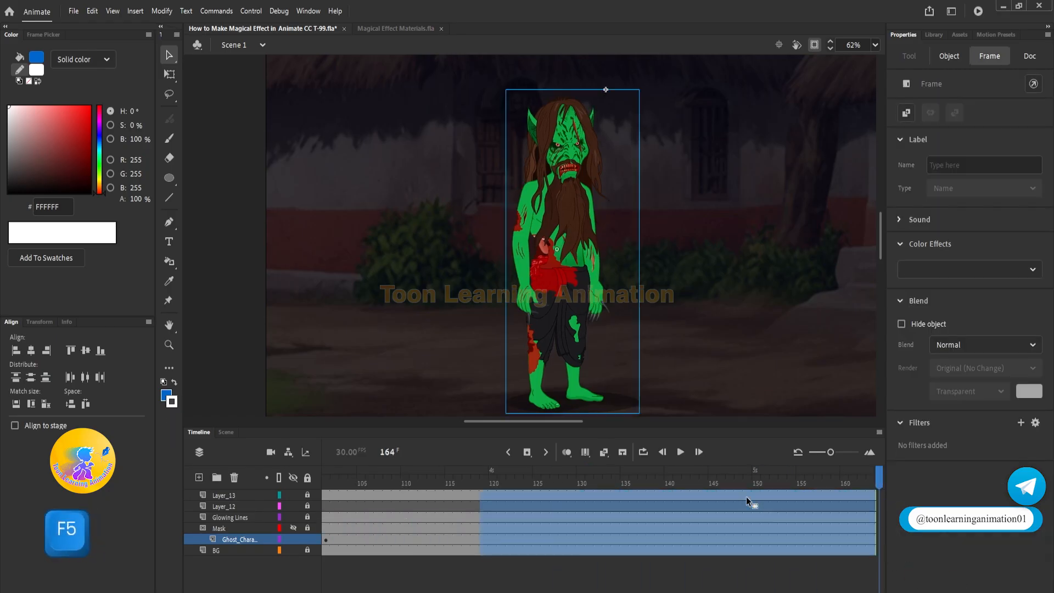
key("F5")
key("F5")
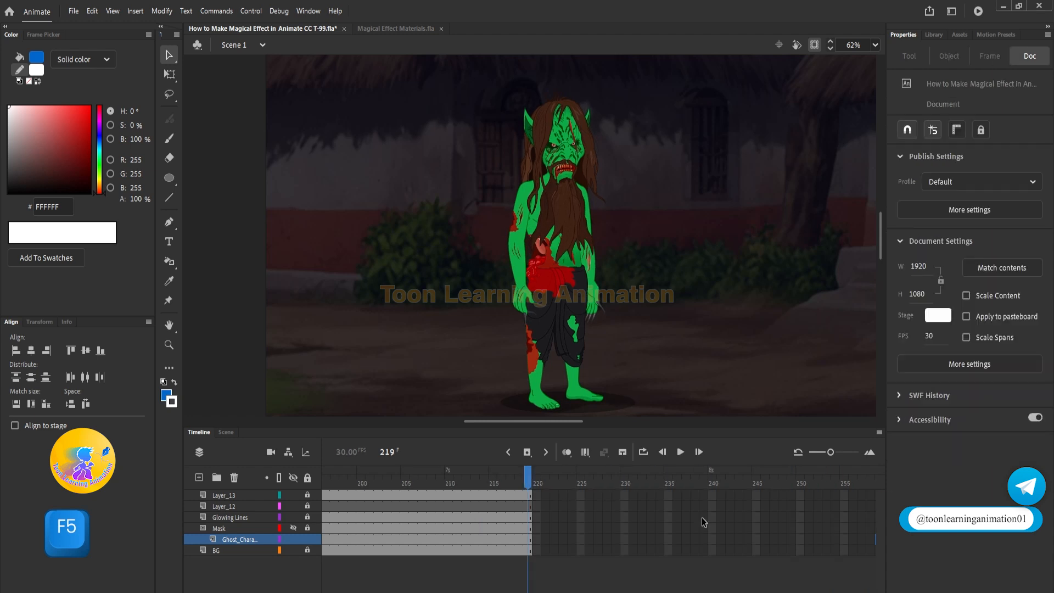
left_click_drag(460, 482, 885, 589)
key("shift+F5")
key("shift+comma")
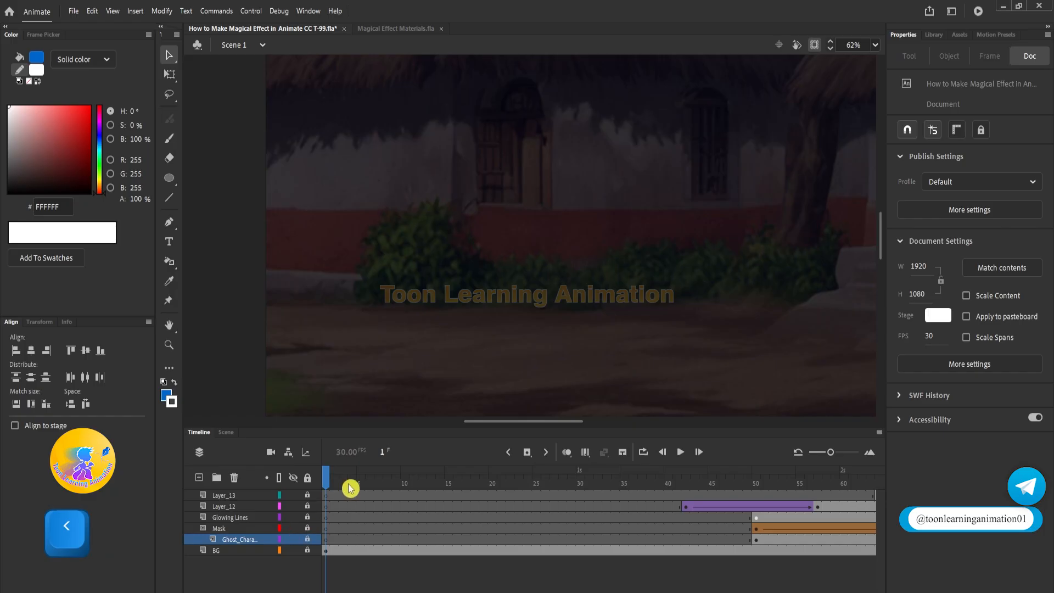
left_click_drag(350, 488, 1052, 489)
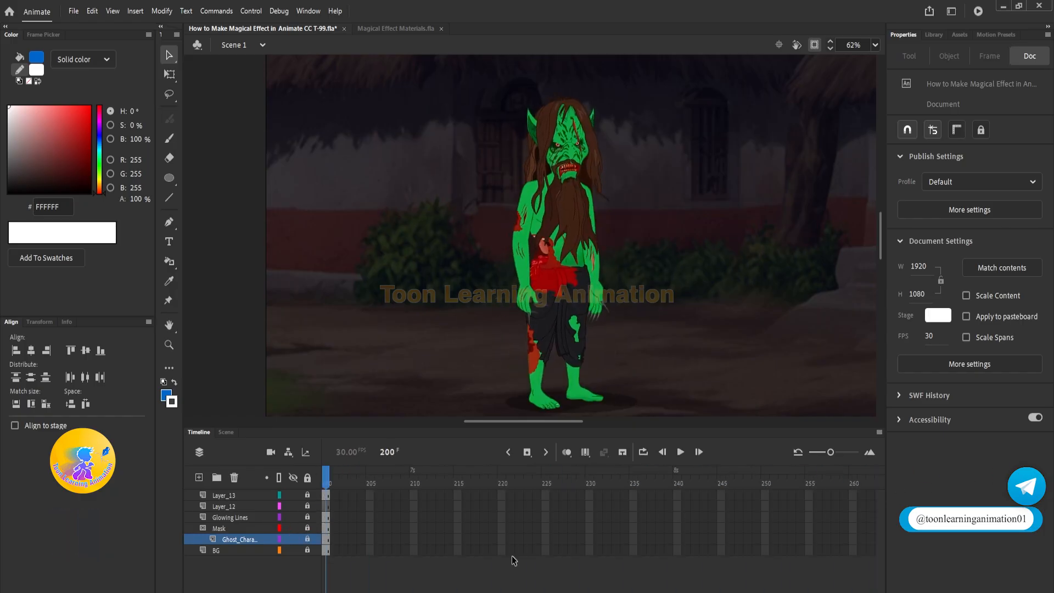
Return to frame 1, add a camera to the scene and select its first frame
left_click(266, 496)
key("shift+comma")
left_click(269, 455)
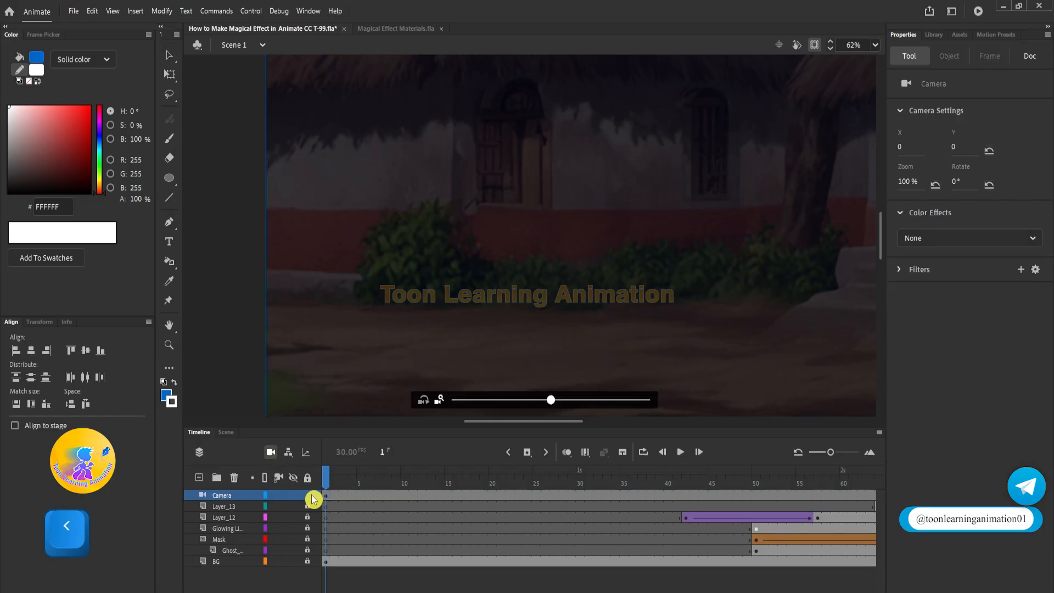
left_click(328, 497)
scroll(574, 298, "down", 5)
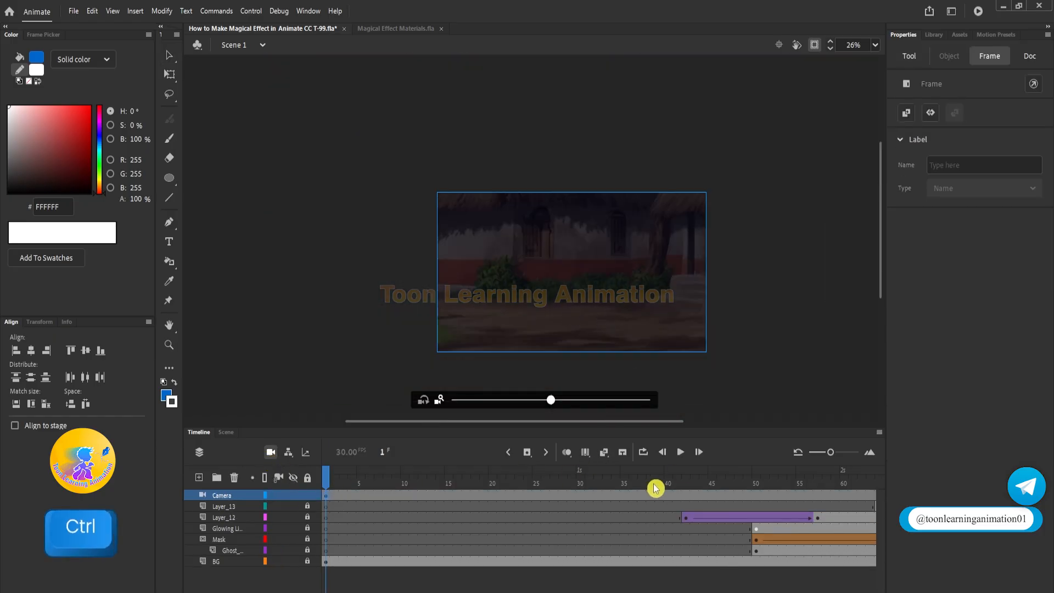
Pan the camera horizontally to X 65 to center the spark and insert a camera keyframe at frame 50
left_click_drag(655, 488, 765, 483)
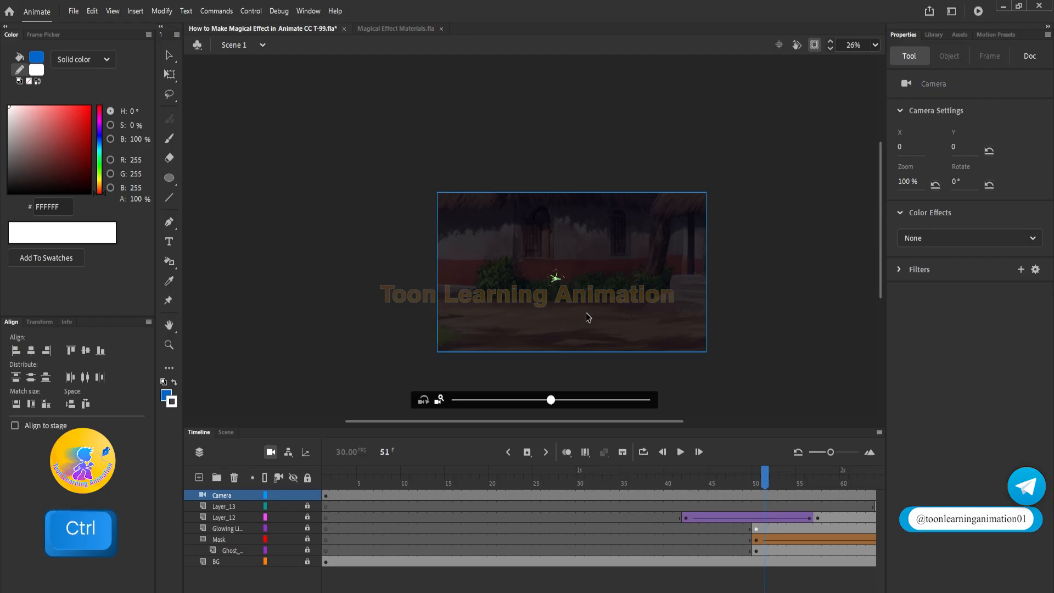
scroll(588, 318, "up", 3)
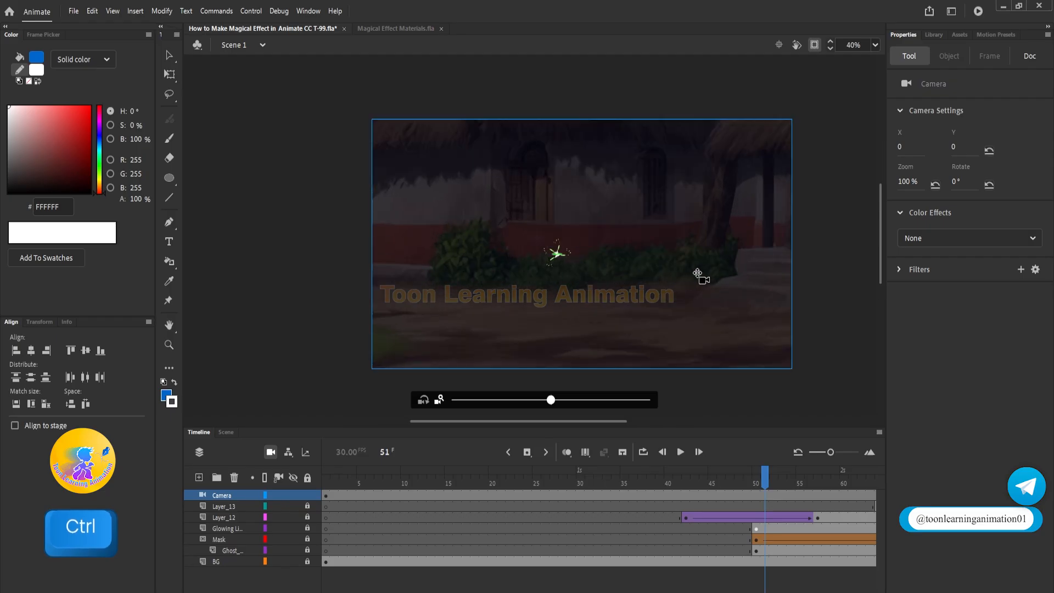
left_click_drag(688, 273, 671, 266)
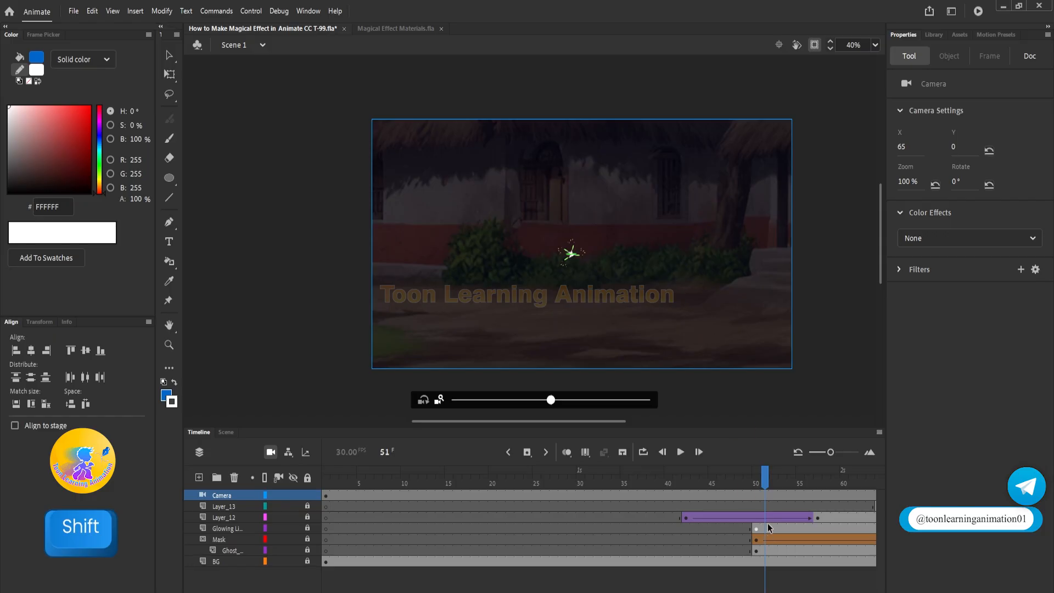
left_click(756, 497)
key("F6")
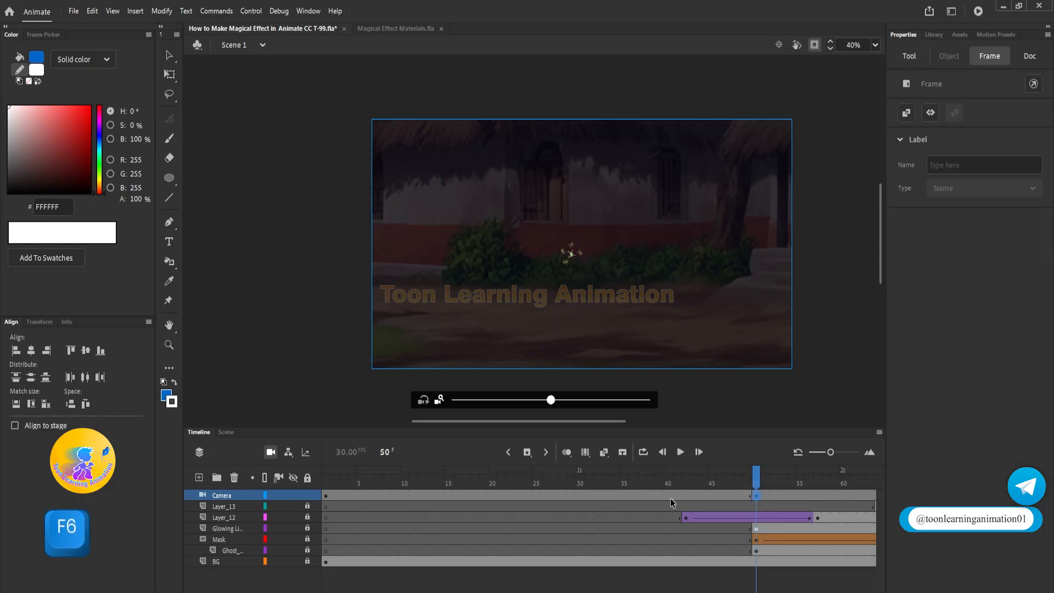
Zoom the camera out to 91% at frame 1 and create a classic tween up to the frame 50 camera keyframe
left_click(328, 497)
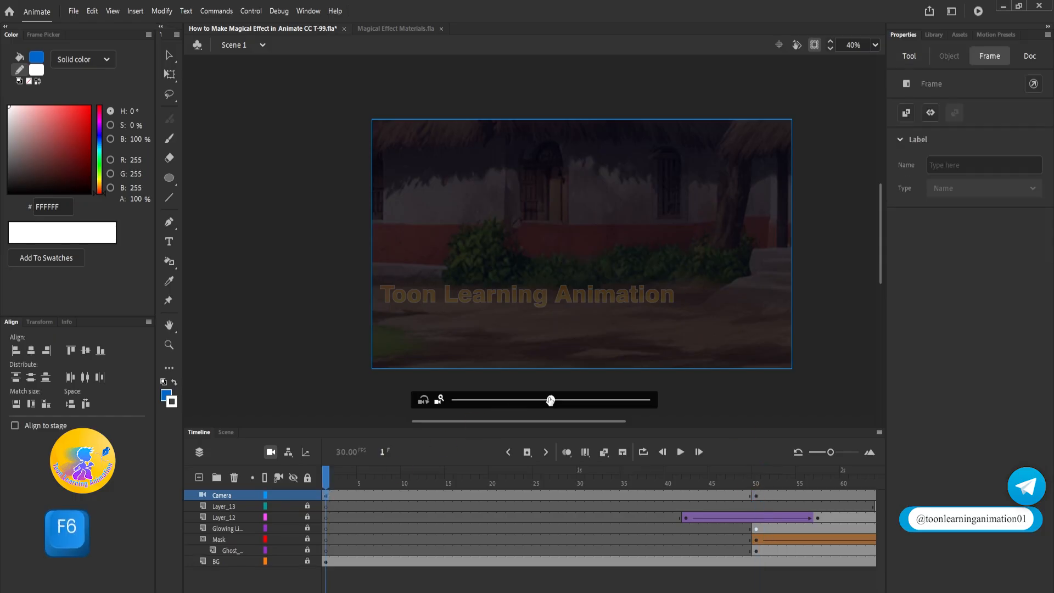
left_click_drag(550, 400, 542, 401)
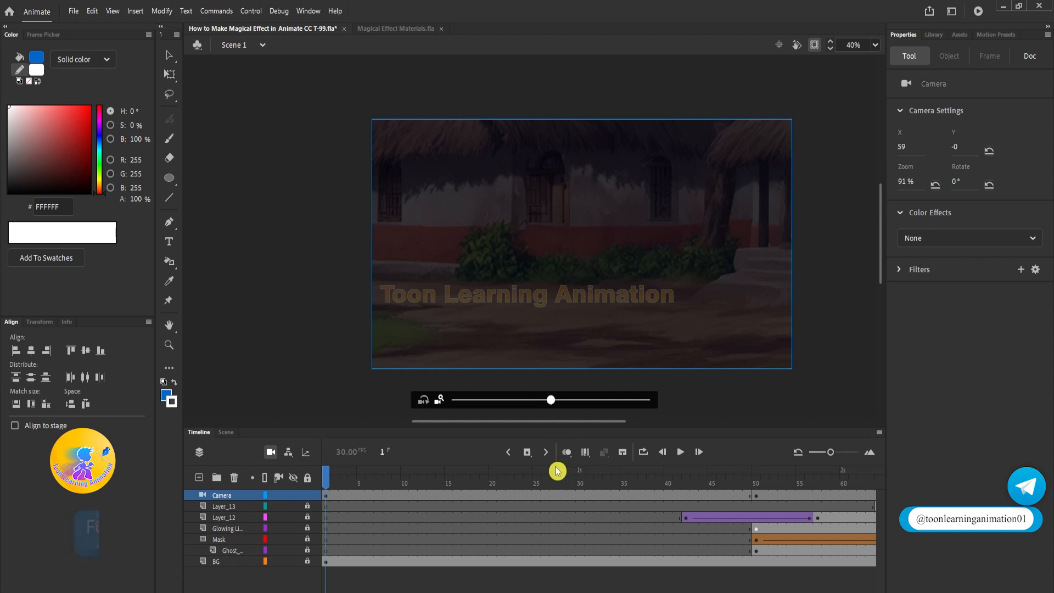
right_click(528, 496)
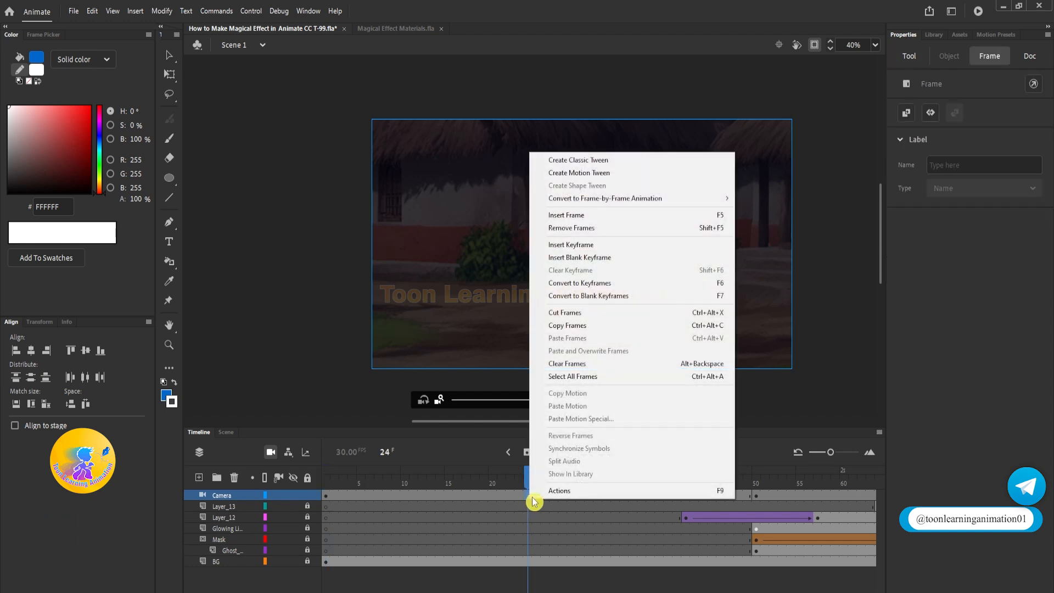
left_click(599, 159)
Play the animation from frame 1 to check the camera zoom leading into the spark
left_click_drag(347, 485, 289, 491)
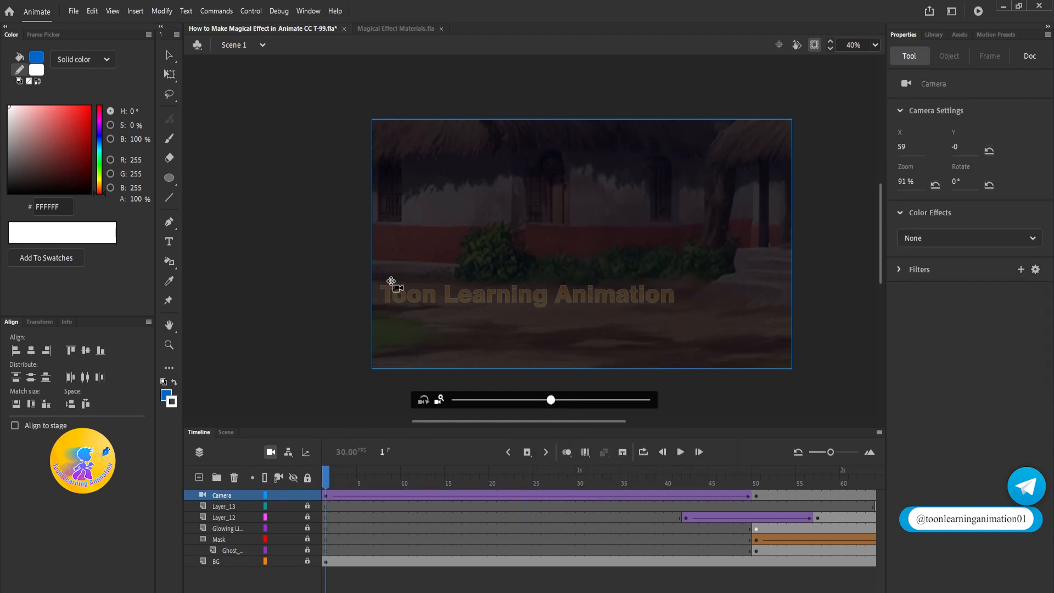
key("Return")
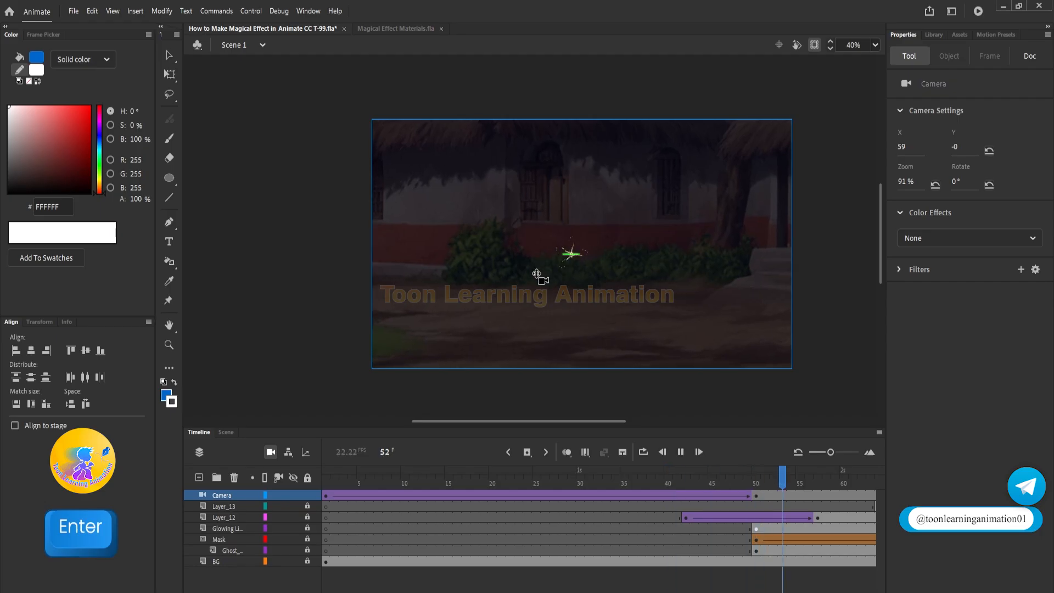
left_click(501, 457)
left_click_drag(394, 474, 307, 483)
key("Return")
left_click(615, 488)
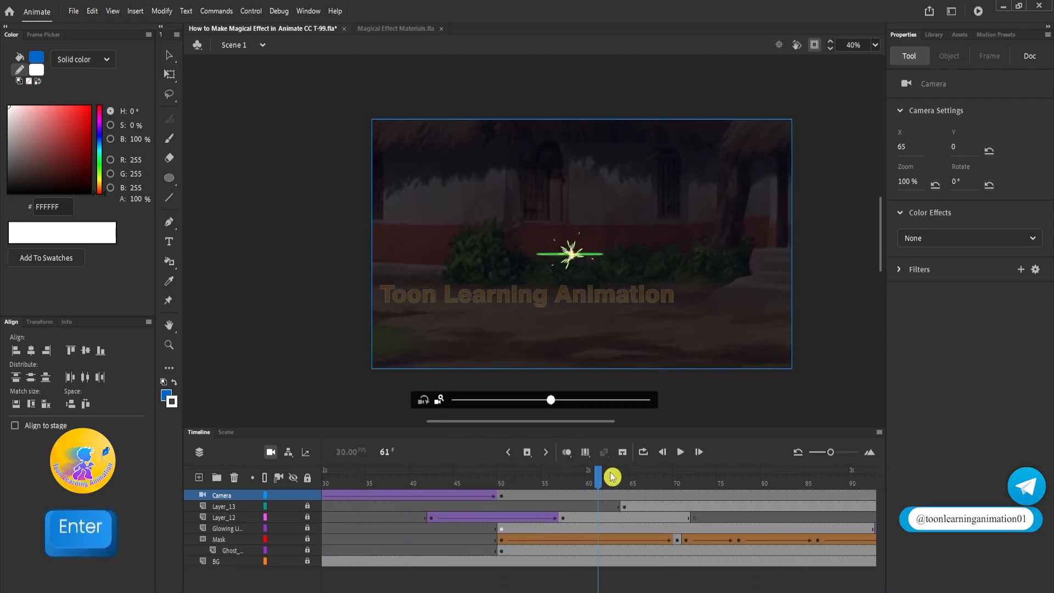
Move the camera keyframe from frame 50 to frame 64 and play the animation to check the longer zoom
left_click(501, 495)
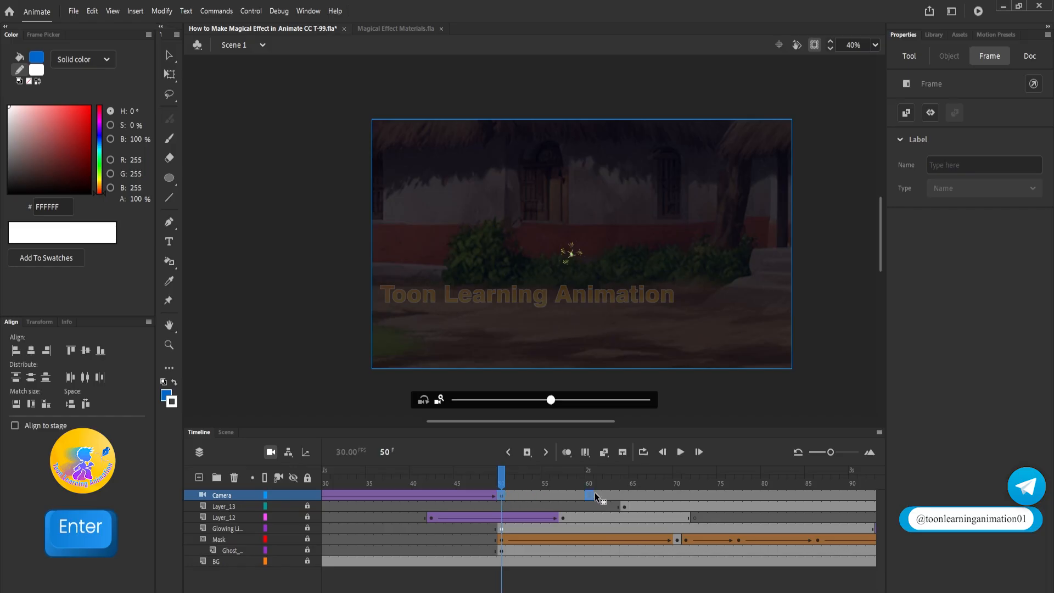
left_click_drag(618, 493, 624, 495)
key("Return")
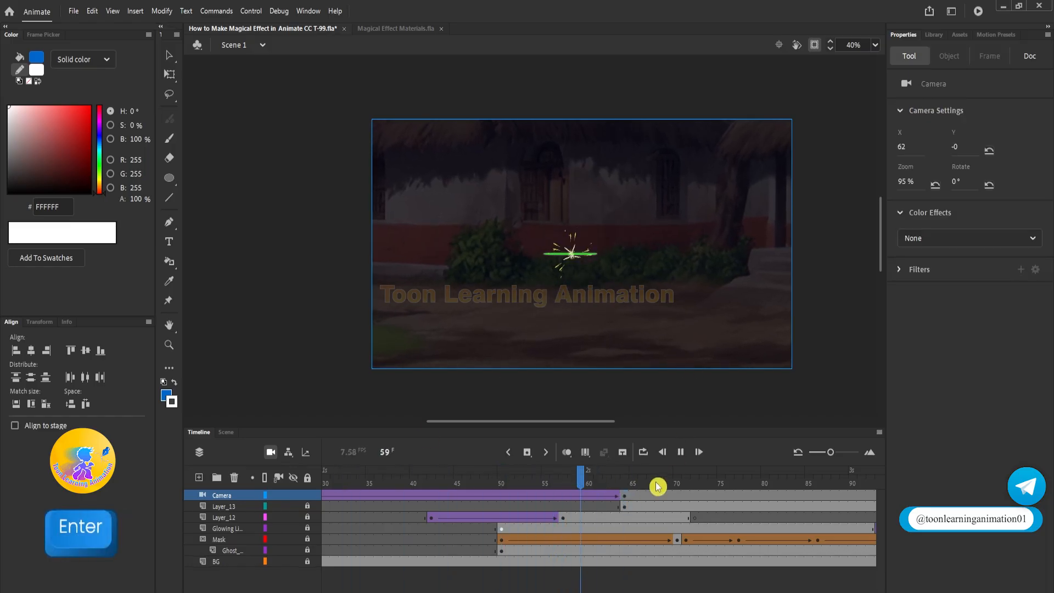
key("Return")
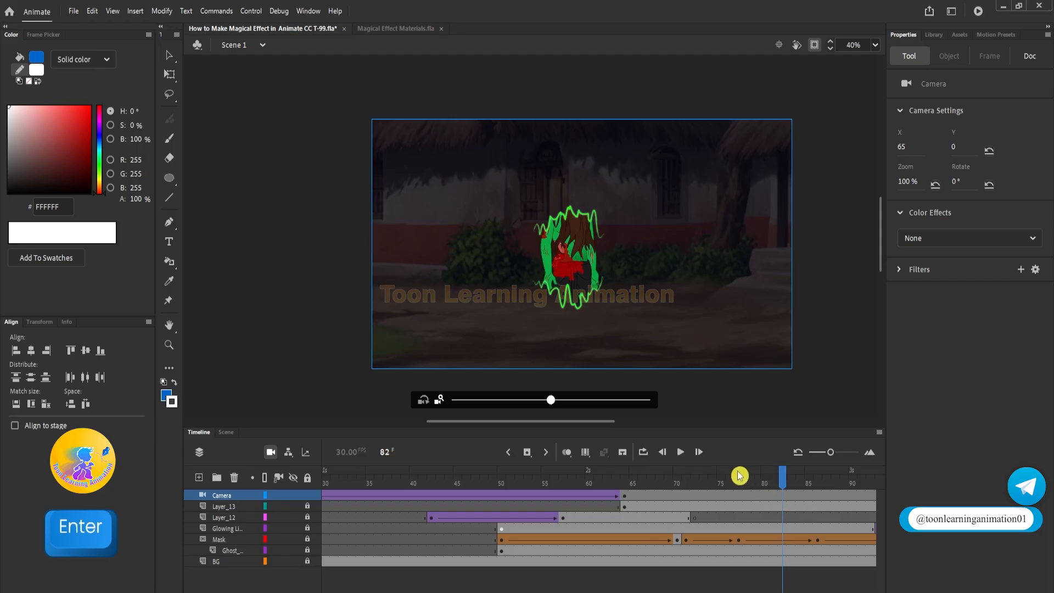
Insert camera keyframes at frames 80 and 200, then zoom the camera to 114% and reposition it to X 75, Y -17 at frame 200
left_click_drag(739, 475, 768, 480)
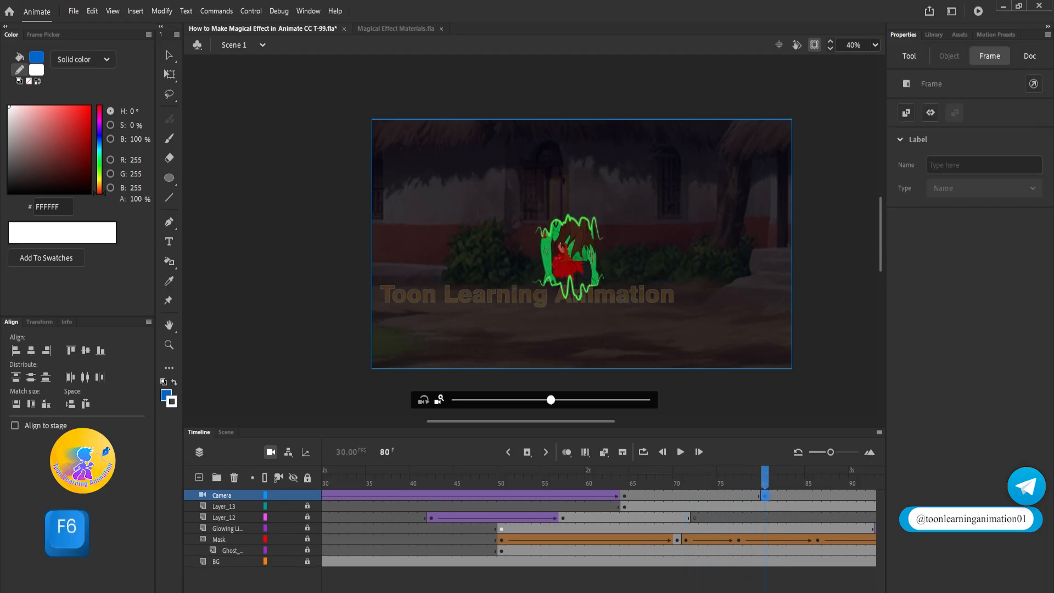
scroll(598, 527, "right", 10)
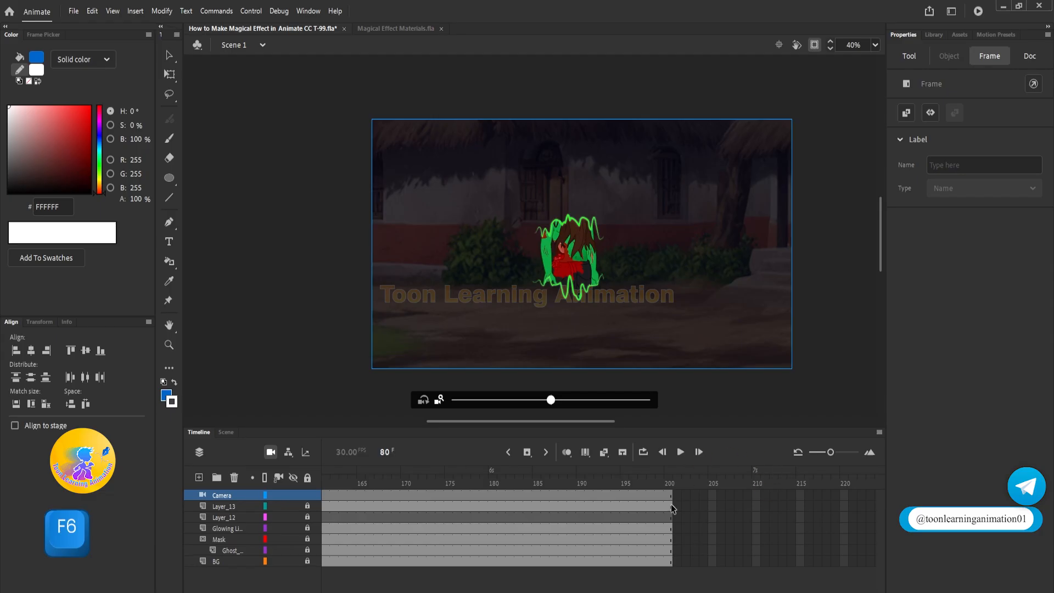
left_click(669, 496)
key("F6")
left_click_drag(548, 402, 577, 403)
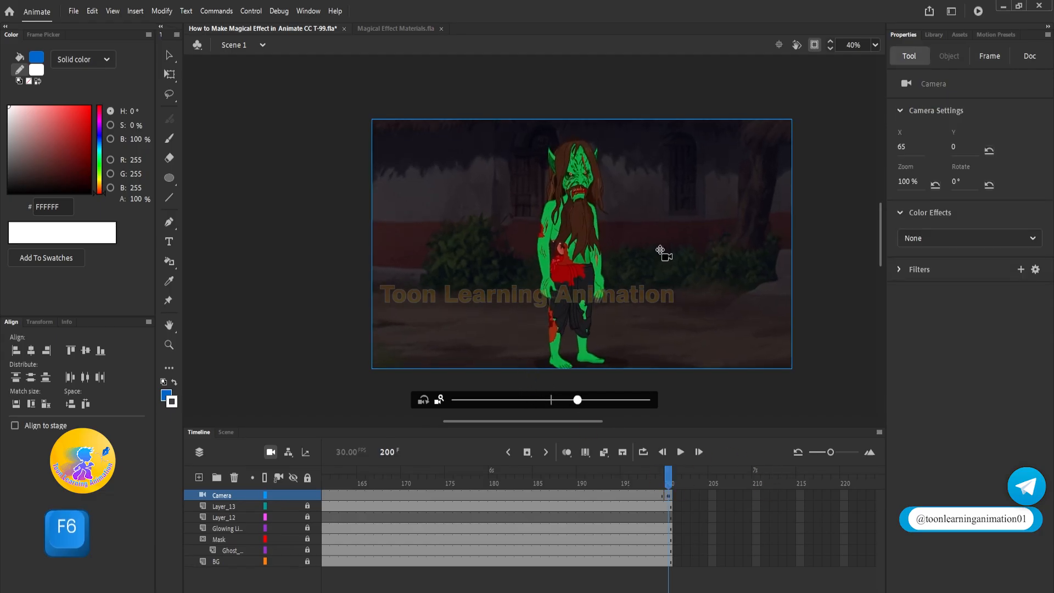
scroll(669, 224, "up", 2)
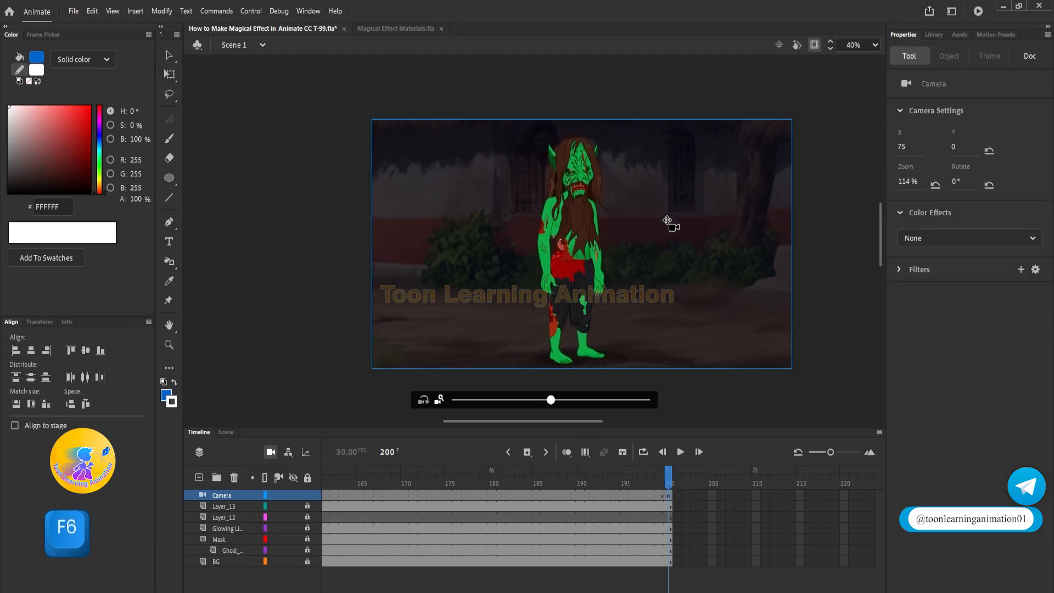
Create a classic tween on the camera layer between the keyframes at frames 80 and 200
left_click(589, 496)
right_click(589, 496)
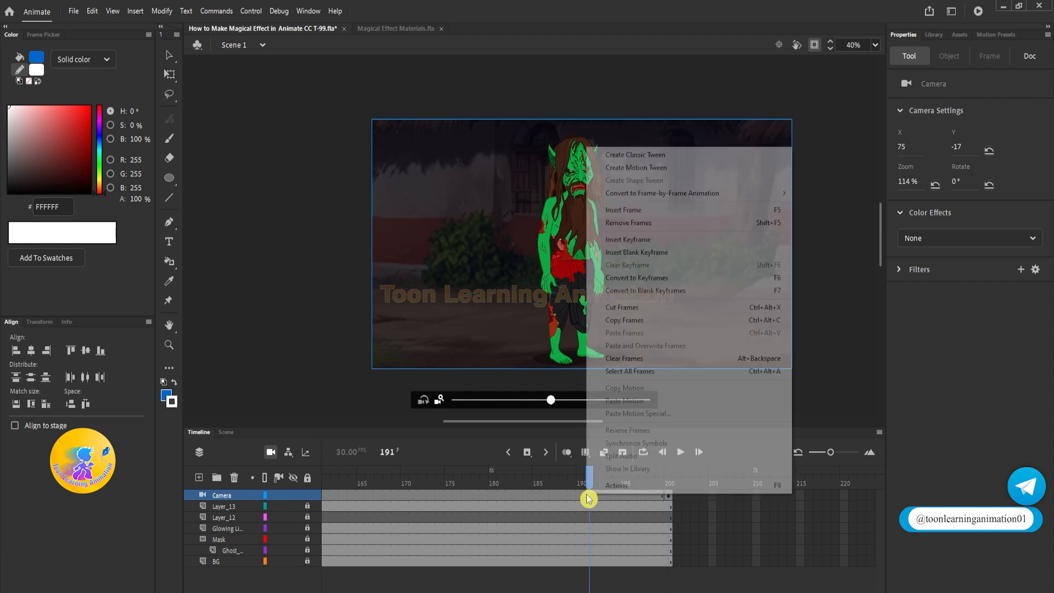
left_click(659, 155)
Return to the beginning of the timeline and play the animation to check the full camera movement
left_click_drag(481, 584, 277, 575)
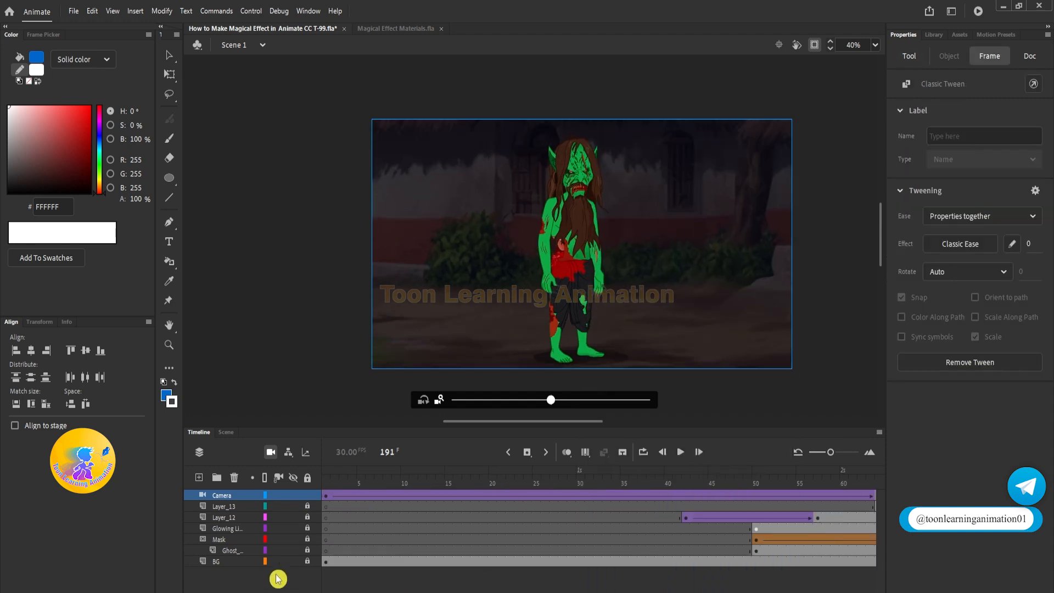
left_click_drag(329, 480, 618, 472)
left_click(680, 452)
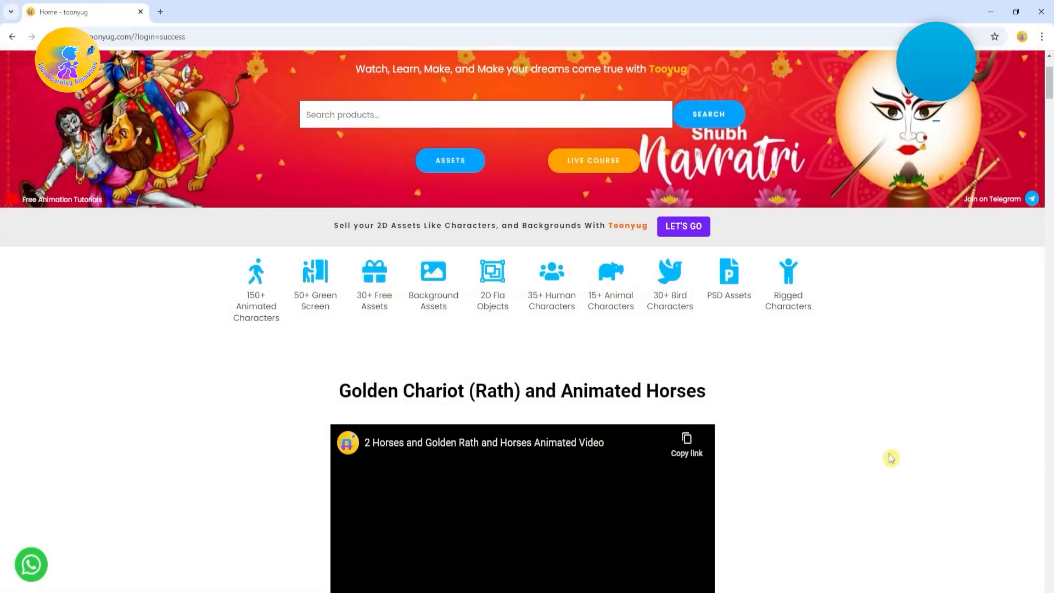
Switch to the toonyug website in the browser, play the Golden Chariot and Animated Horses video and view the animated characters
scroll(890, 457, "down", 4)
left_click(552, 319)
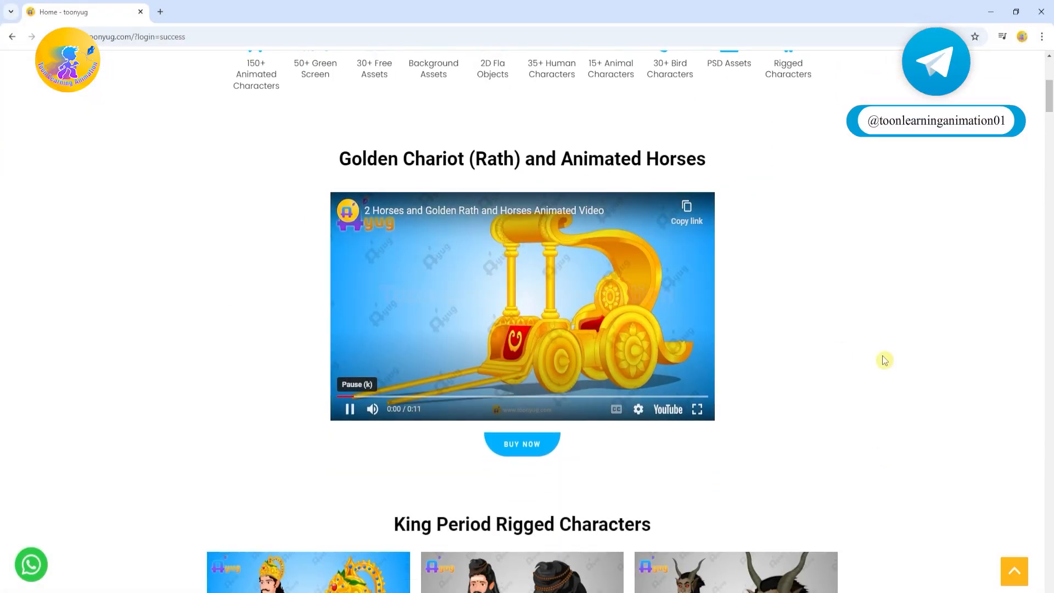
scroll(884, 360, "down", 7)
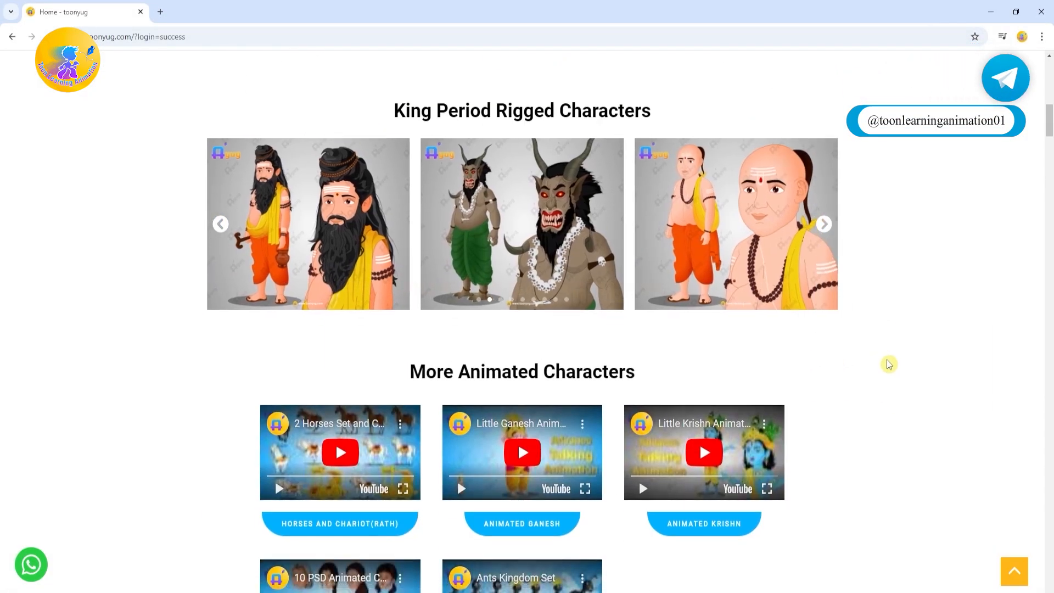
scroll(890, 365, "down", 5)
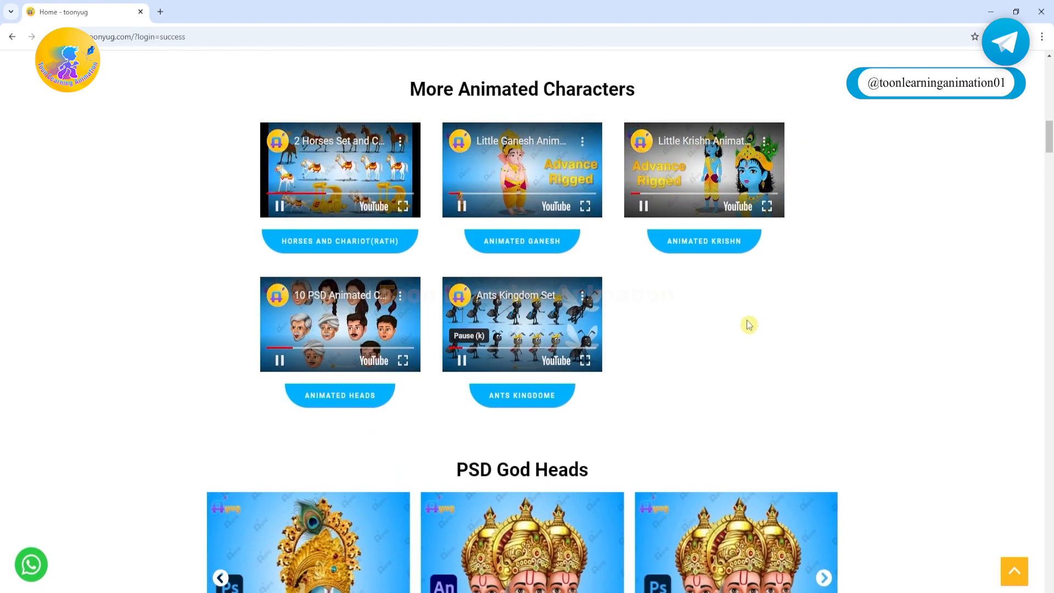
View the PSD God Heads section and browse back through the Ghosts and Raksash carousel
scroll(873, 339, "down", 7)
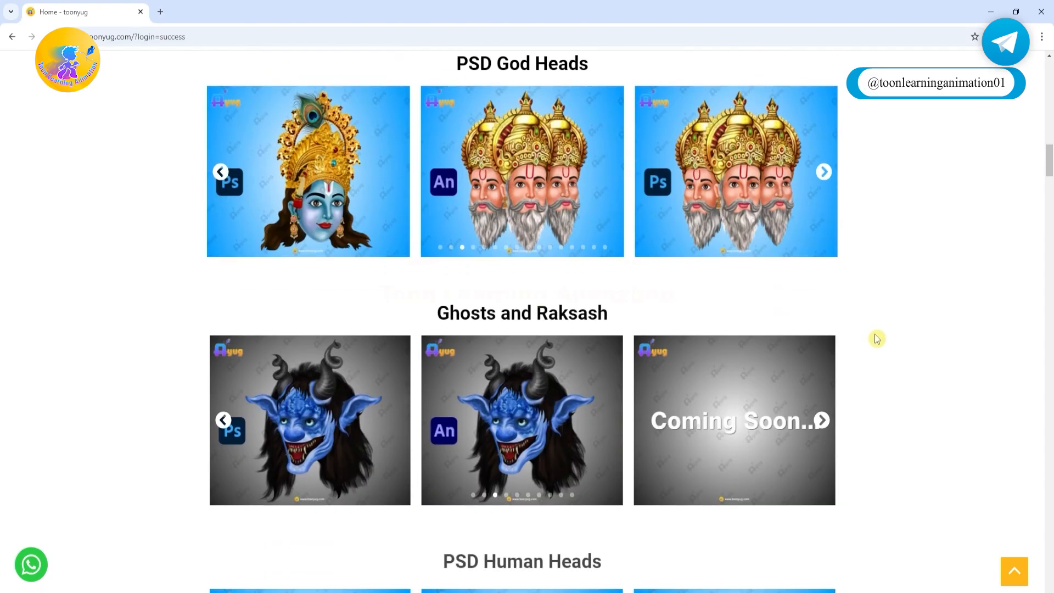
left_click(224, 424)
left_click(223, 423)
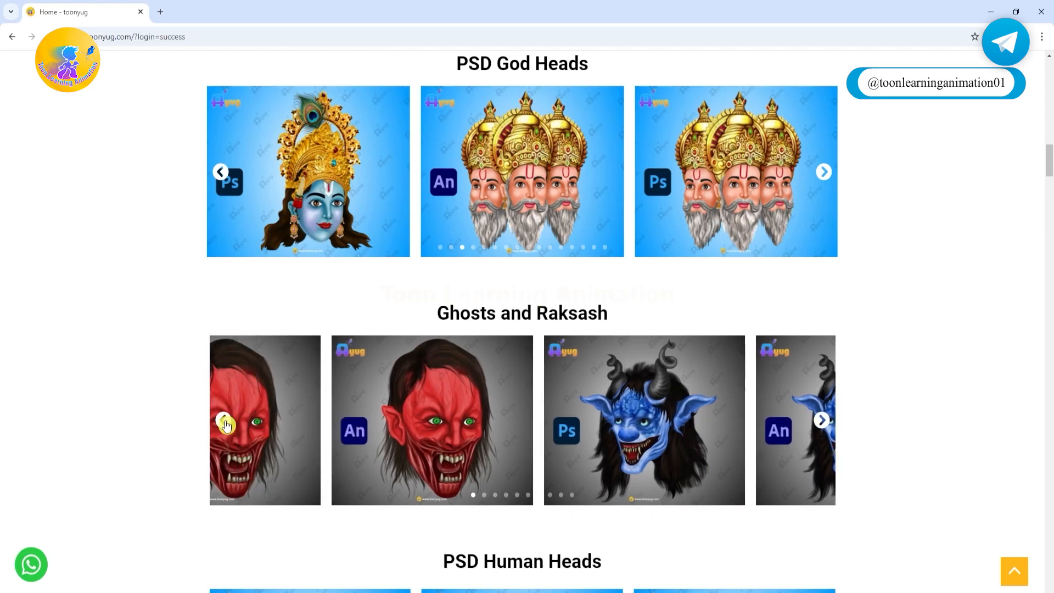
Look through the PSD Human Heads and Bundles sections and view the 2 Horses and Golden Chariot (Rath) Animated Set product page
scroll(890, 396, "down", 3)
scroll(890, 396, "down", 8)
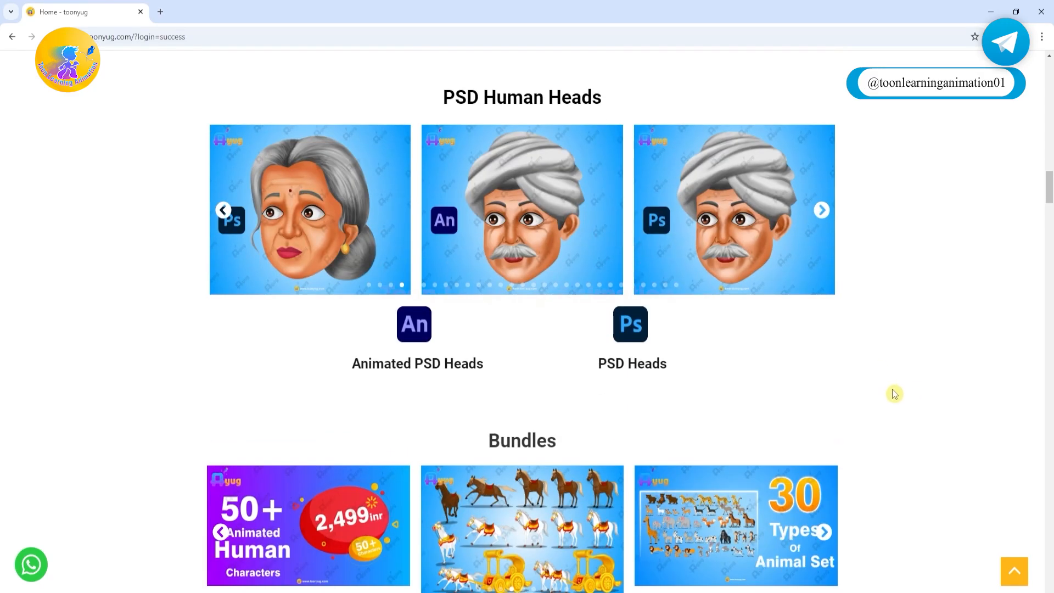
scroll(894, 393, "down", 10)
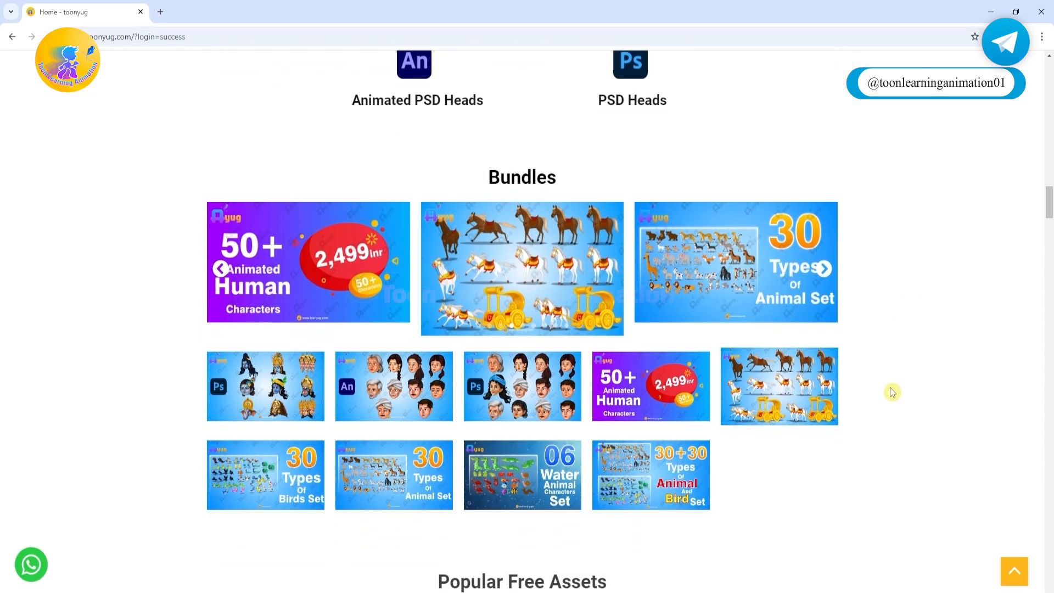
scroll(893, 391, "down", 4)
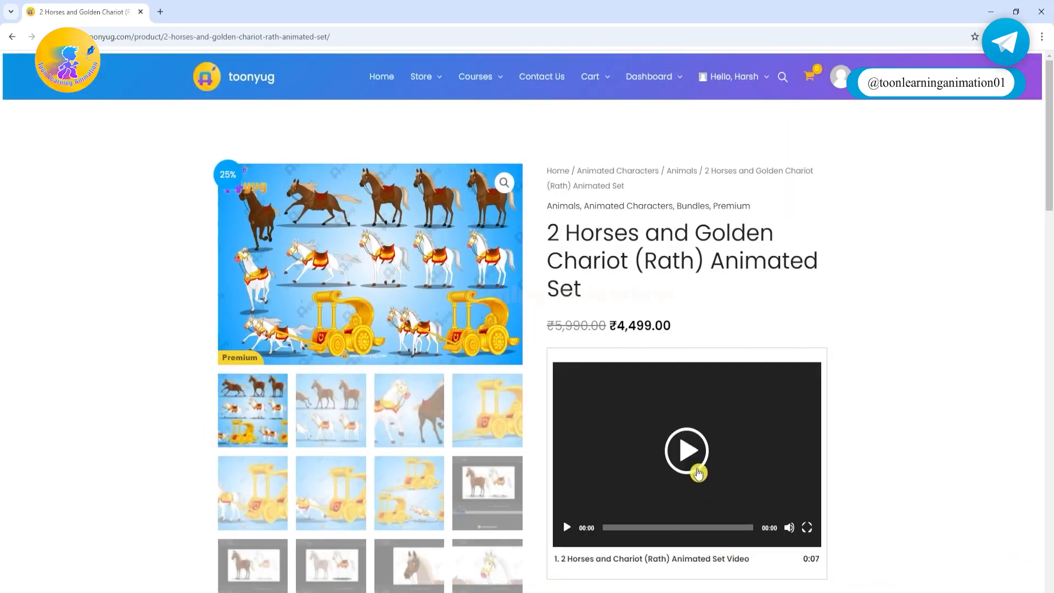
scroll(942, 416, "down", 2)
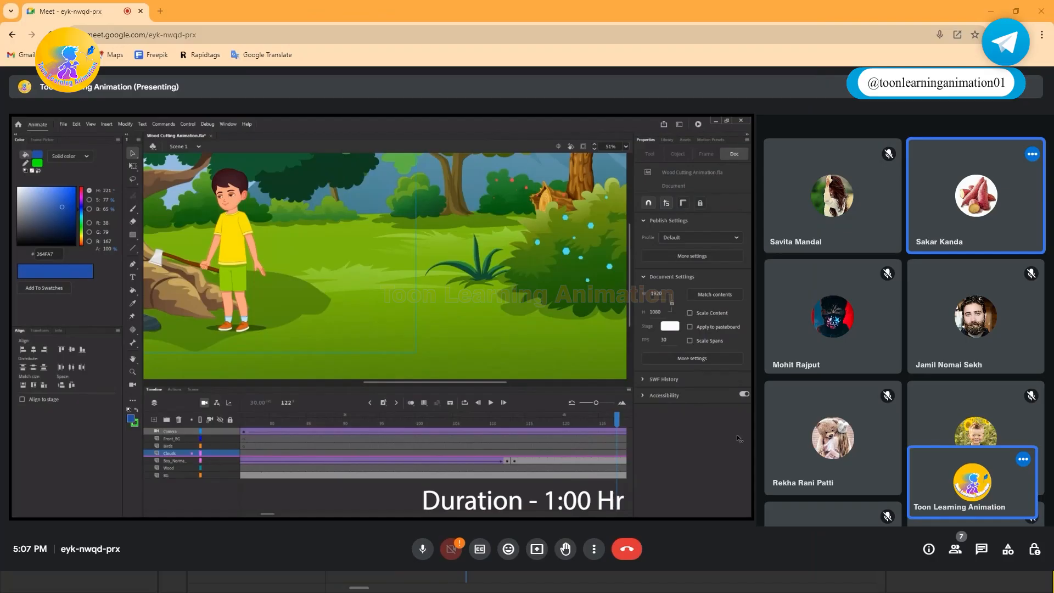
left_click(345, 434)
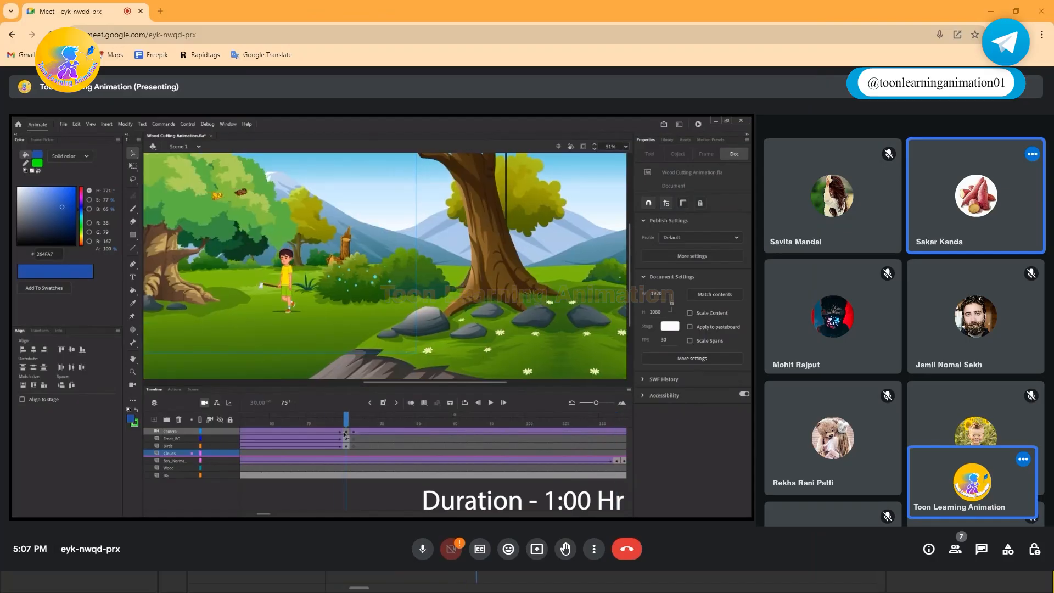
left_click(282, 259)
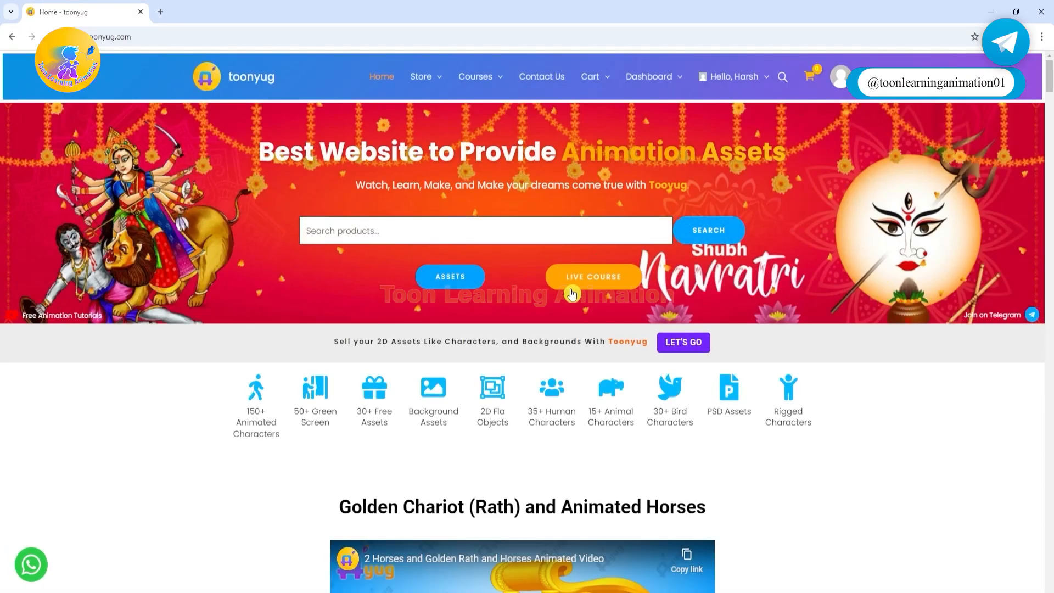
Open the online live 2D animation course from the toonyug home page, add it to the basket and proceed to checkout
left_click(609, 281)
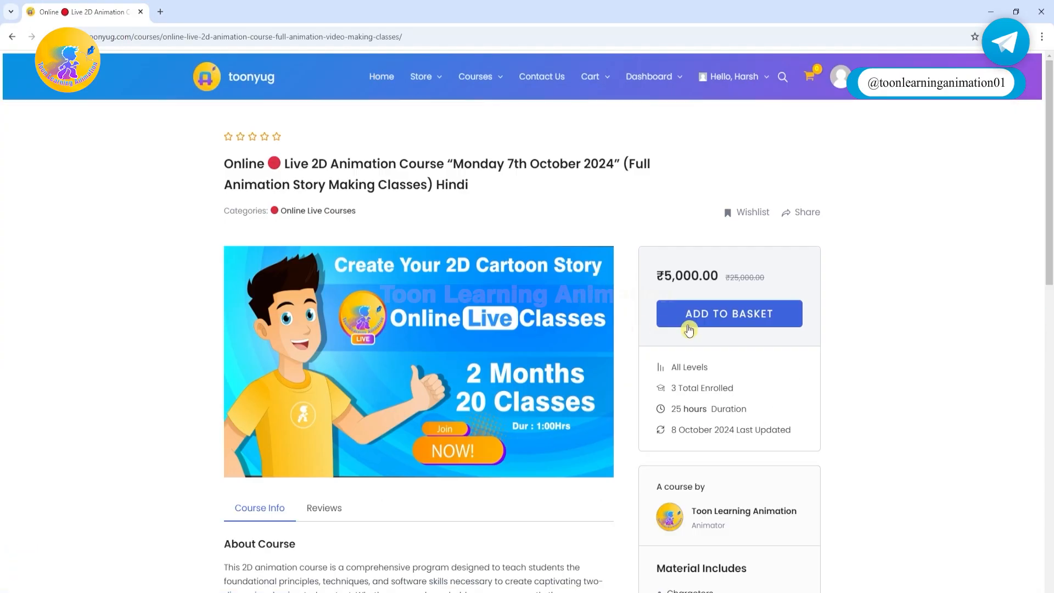
left_click(724, 320)
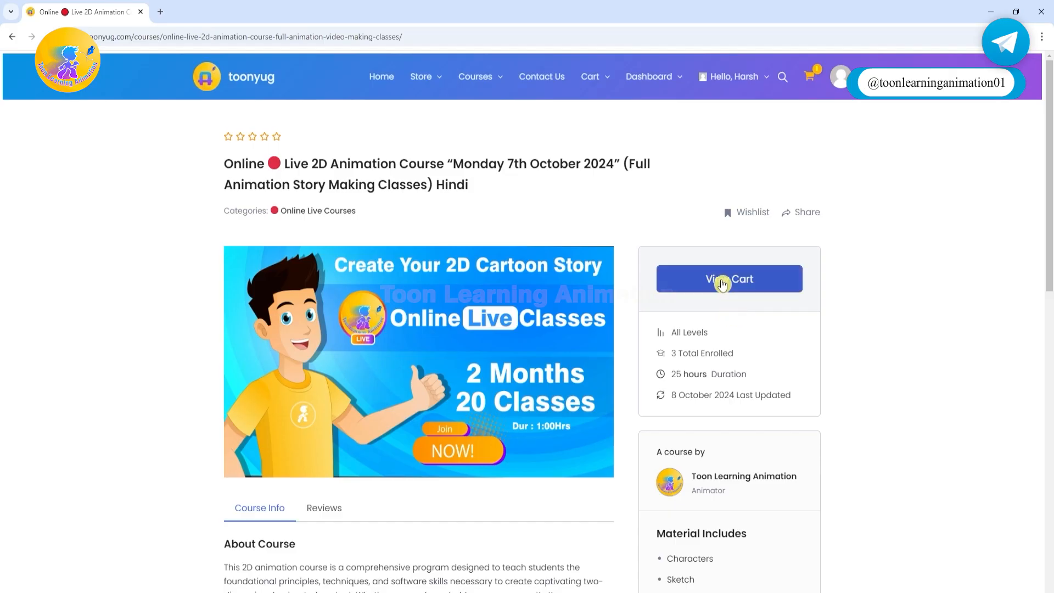
left_click(727, 281)
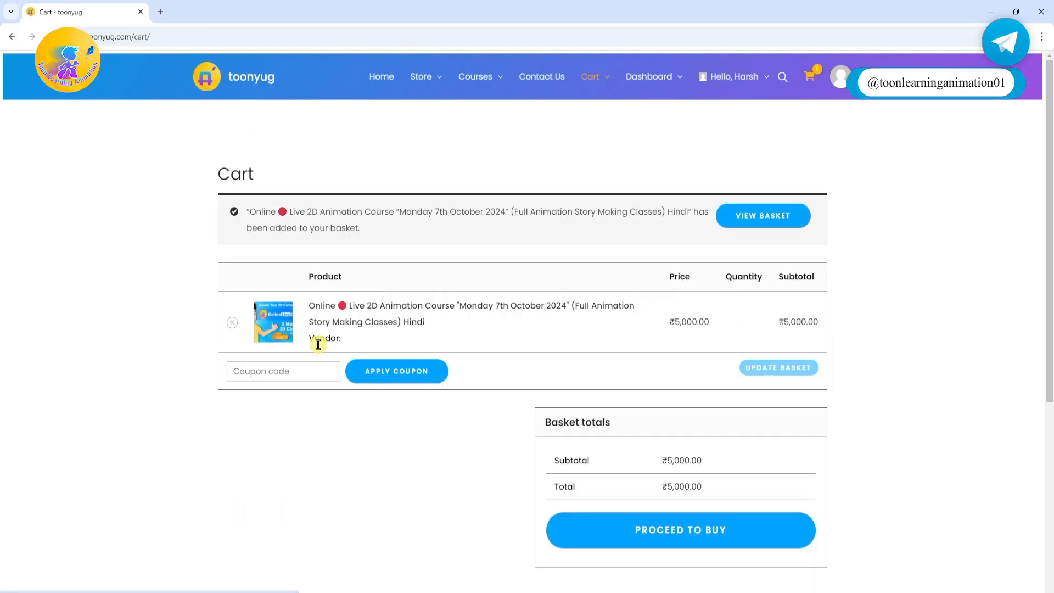
left_click(674, 540)
Accept the website's terms and conditions at checkout and place the order for the live course
scroll(652, 492, "down", 2)
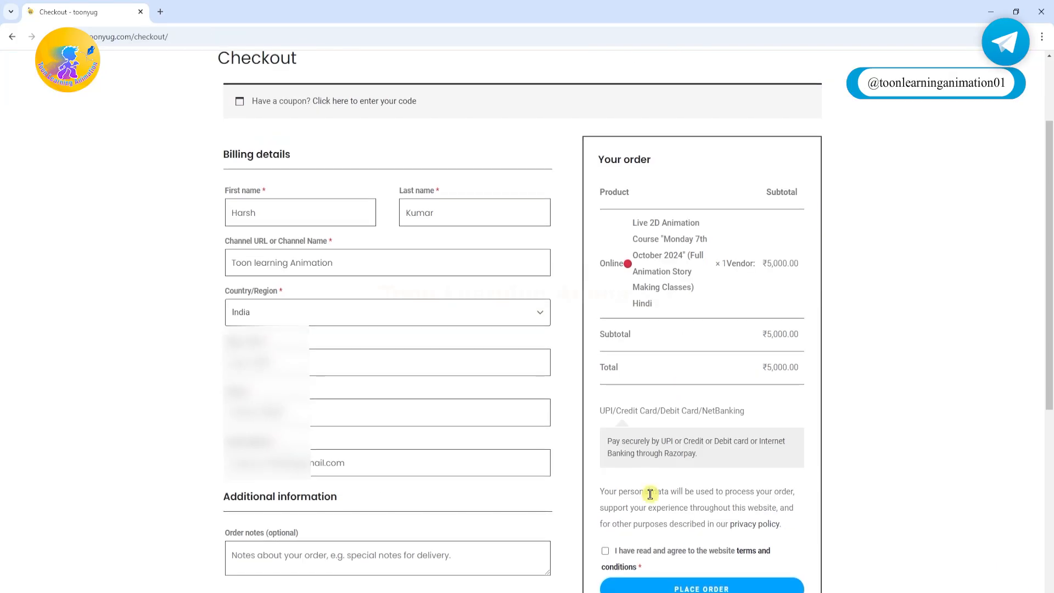
left_click(605, 521)
scroll(731, 441, "down", 4)
left_click(699, 384)
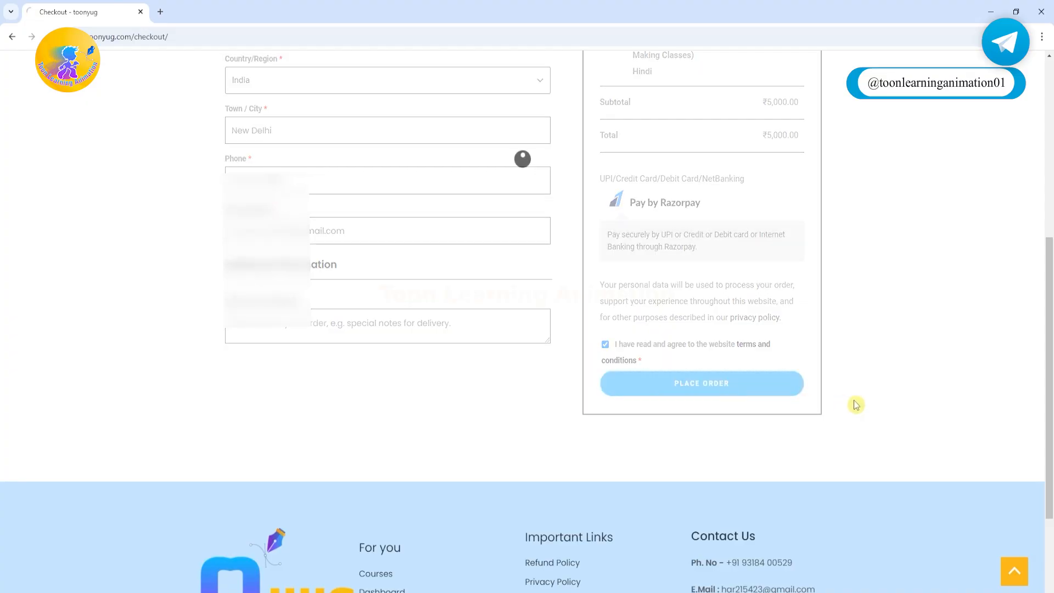